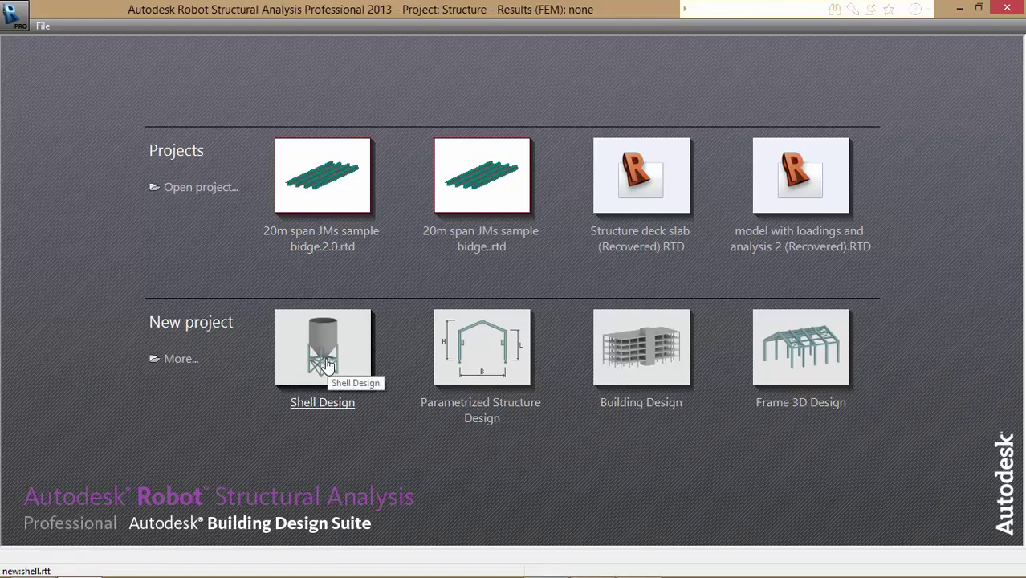
Create a new Shell Design project and dismiss the startup tip
click(324, 366)
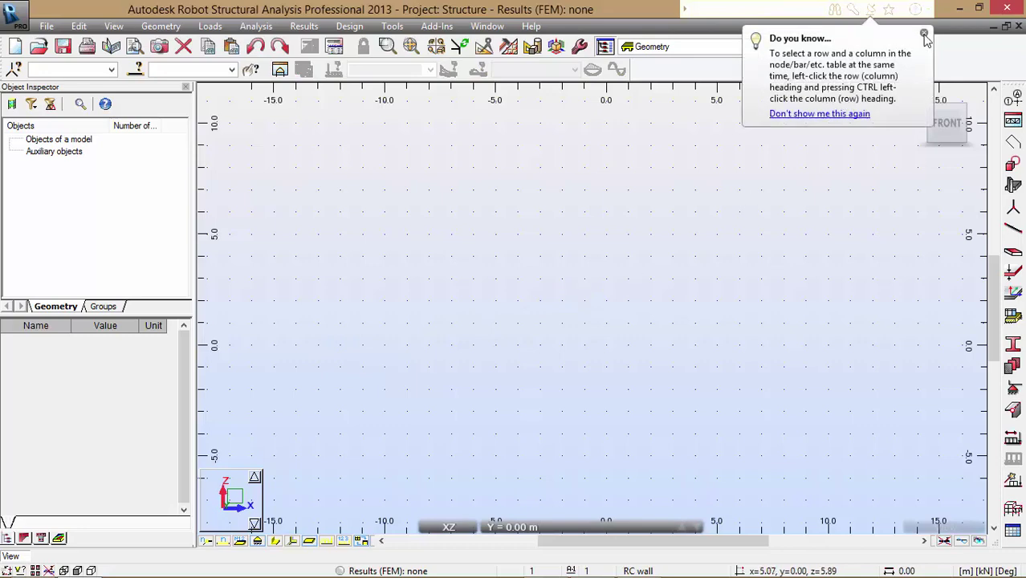
click(924, 35)
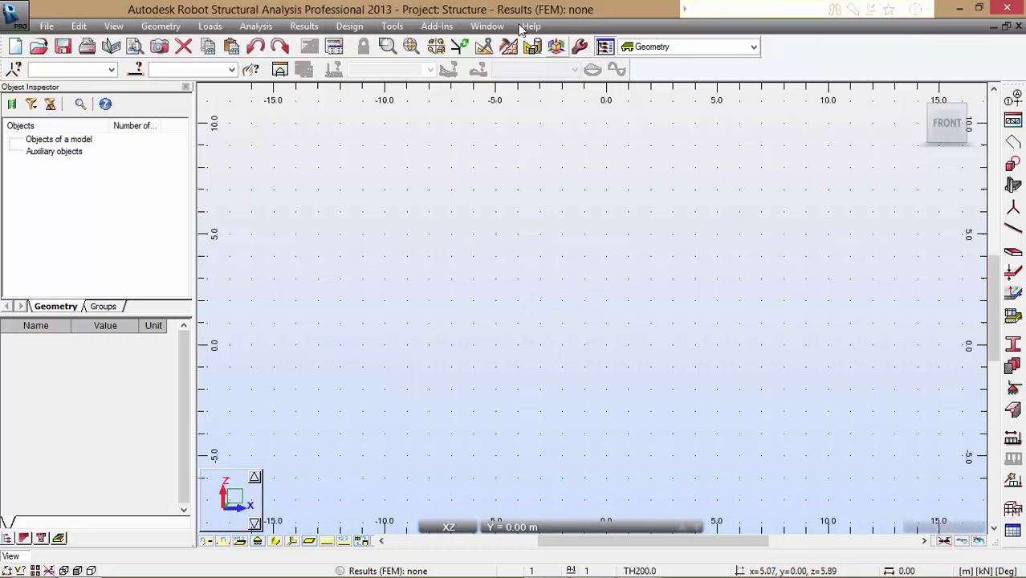
In the job preferences, choose STEEL 50-355 as the basic steel of the British material set
click(393, 28)
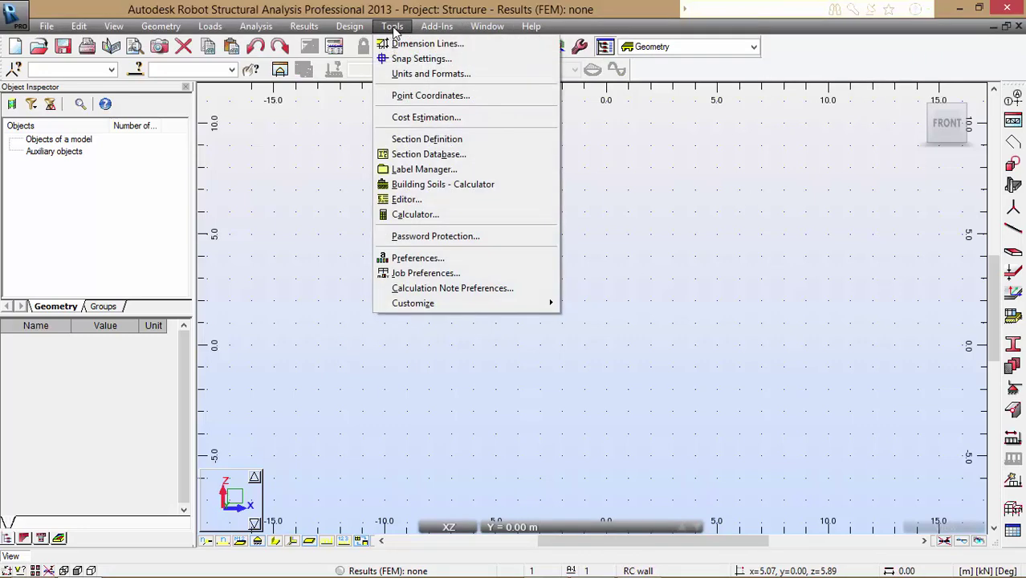
click(487, 277)
click(371, 218)
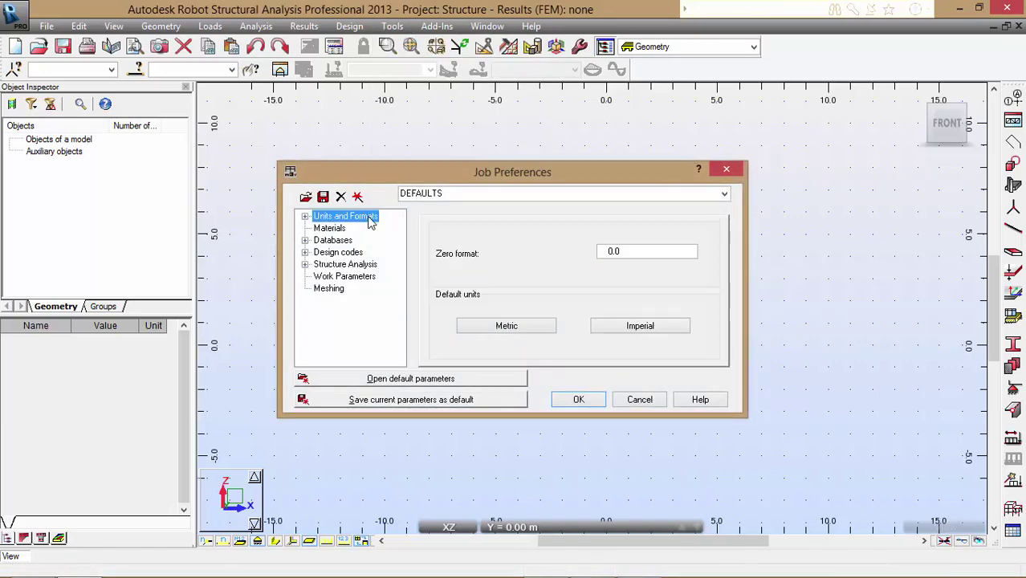
click(339, 230)
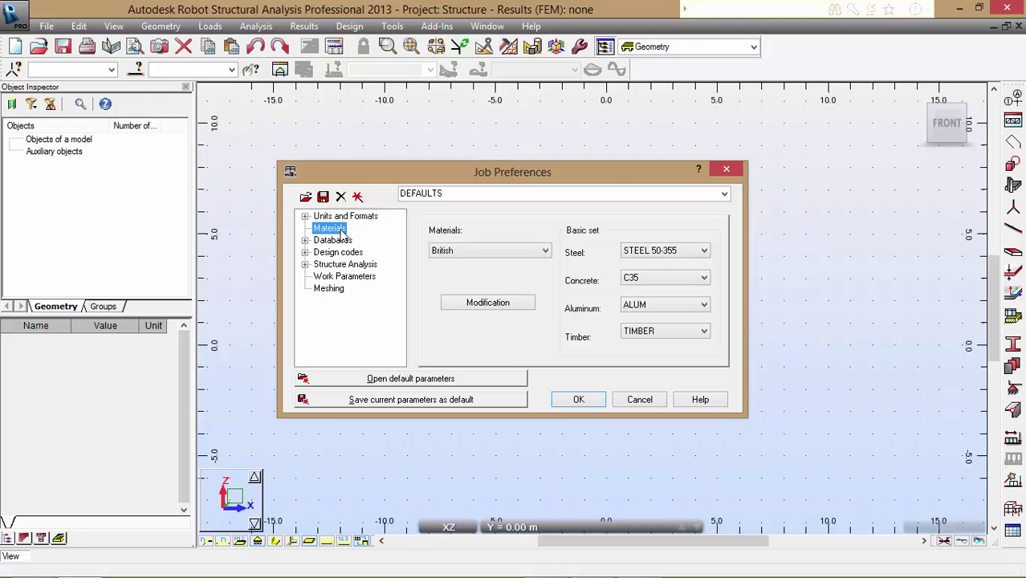
click(703, 253)
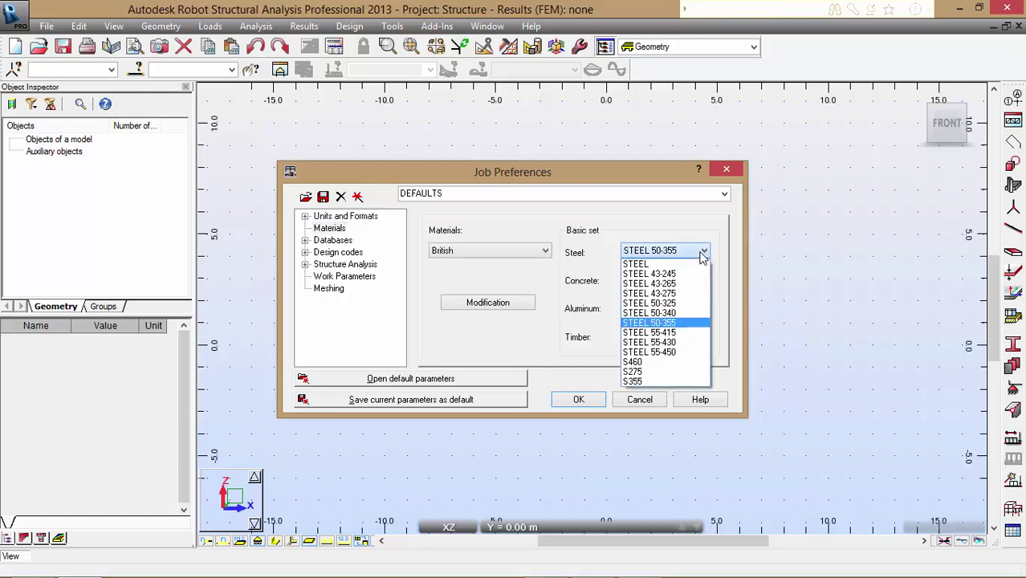
click(693, 323)
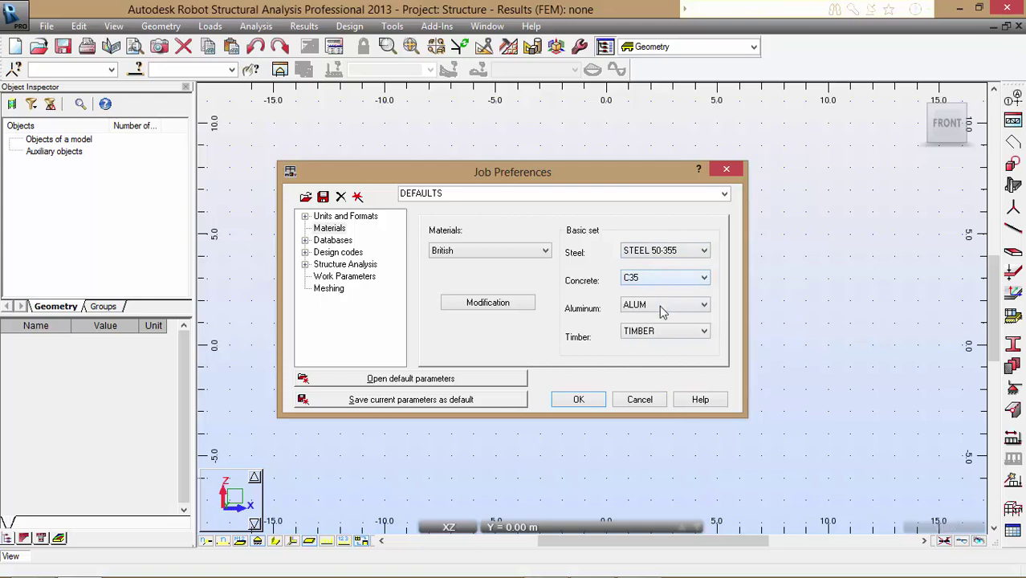
Choose BS 8110 for RC structures, check the database, analysis, work parameter and meshing settings, and accept the job preferences
click(347, 242)
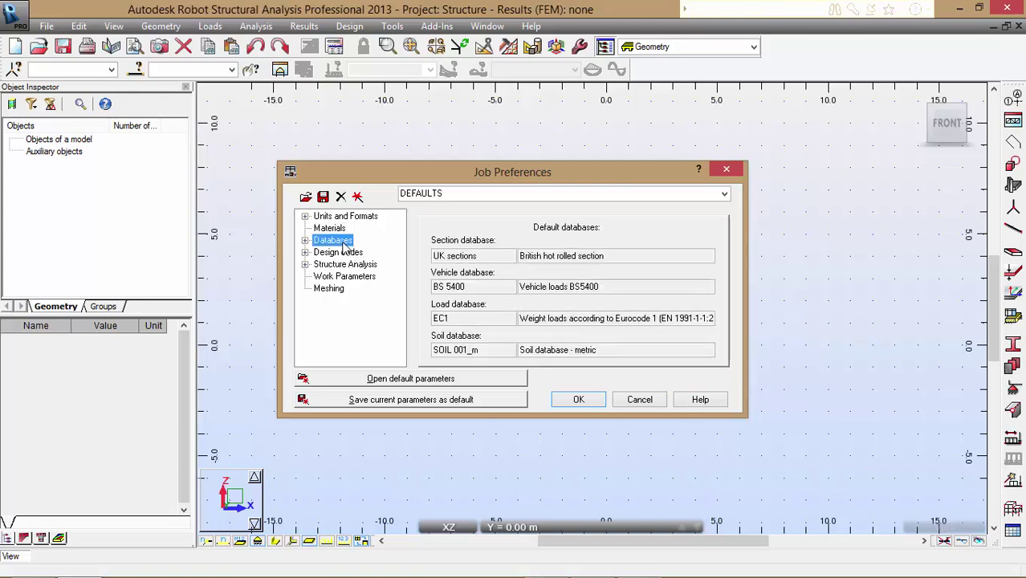
click(350, 255)
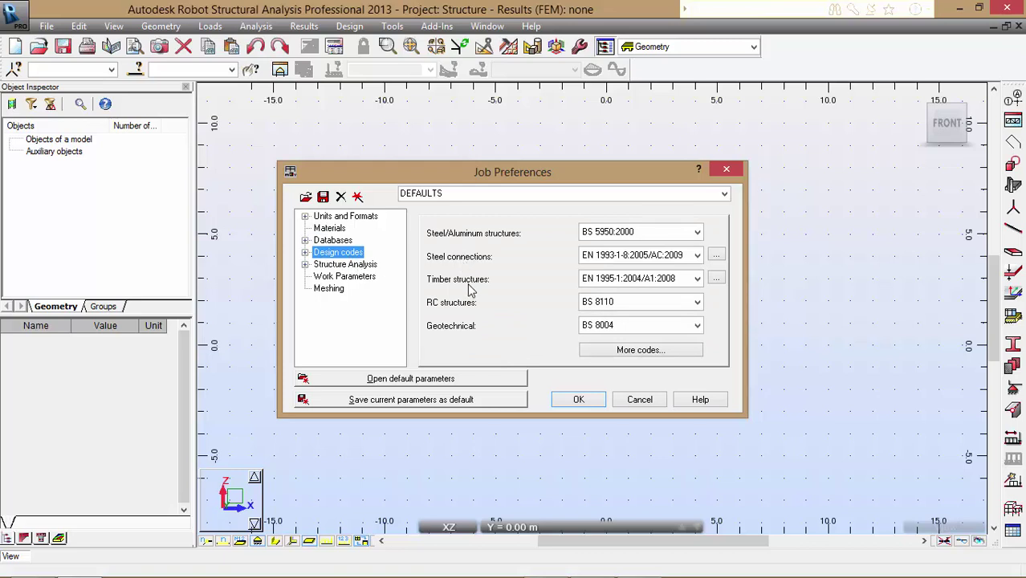
click(585, 312)
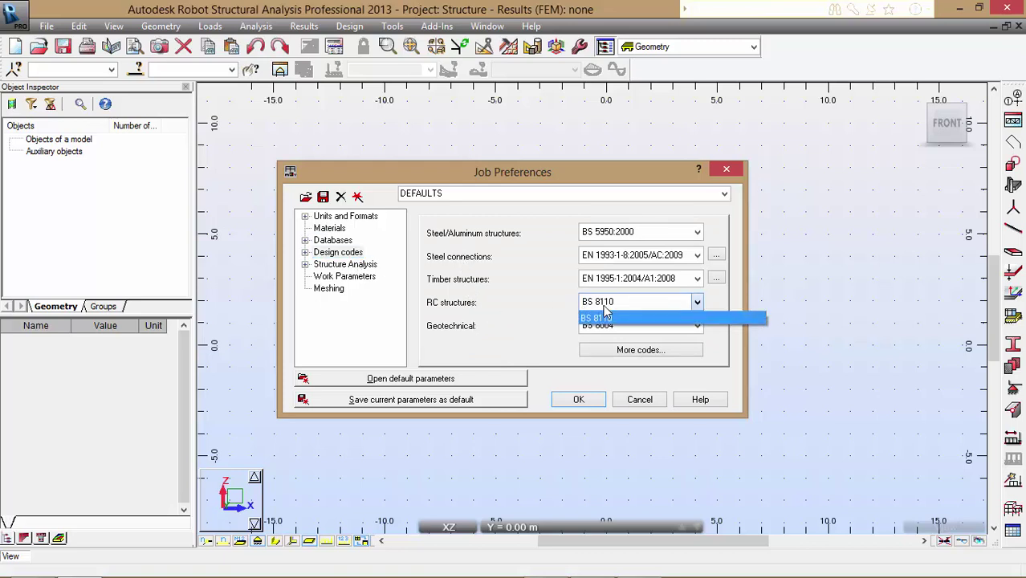
click(585, 315)
click(353, 265)
click(345, 277)
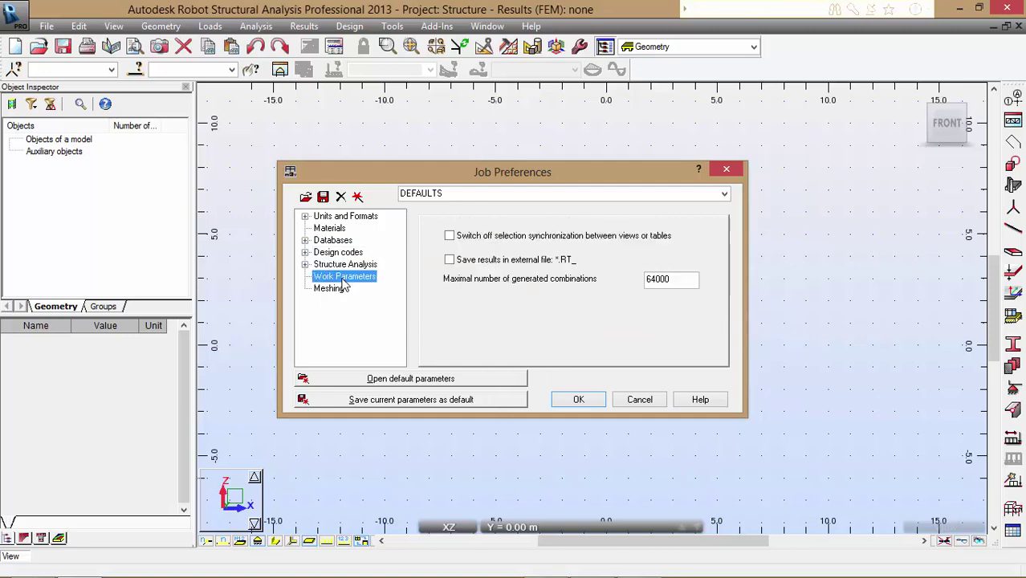
click(336, 289)
click(600, 400)
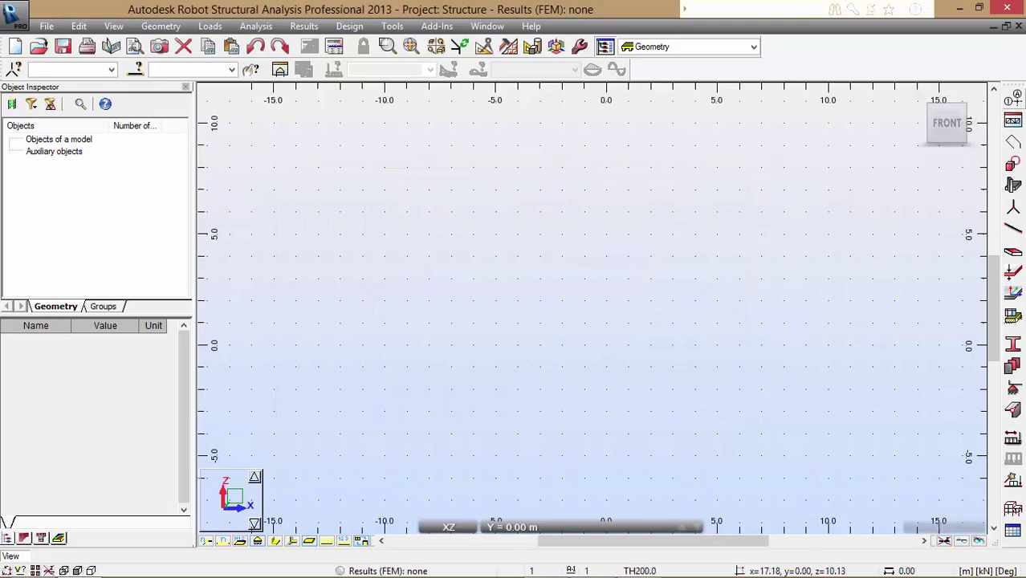
Start defining Cartesian structural axes, with Value numbering for the X direction and a first X axis at 0.00 m
click(1014, 99)
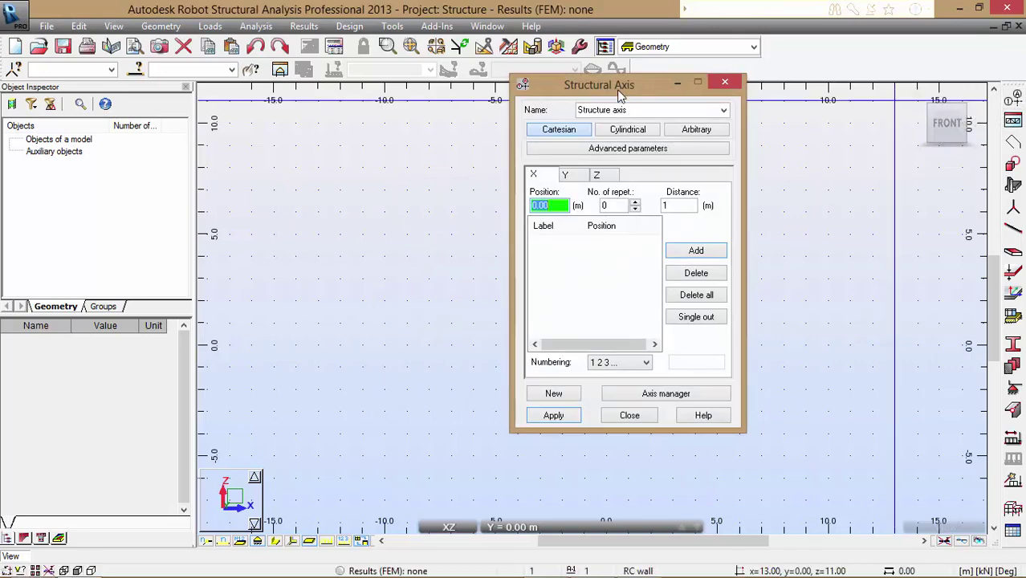
drag(618, 95, 788, 64)
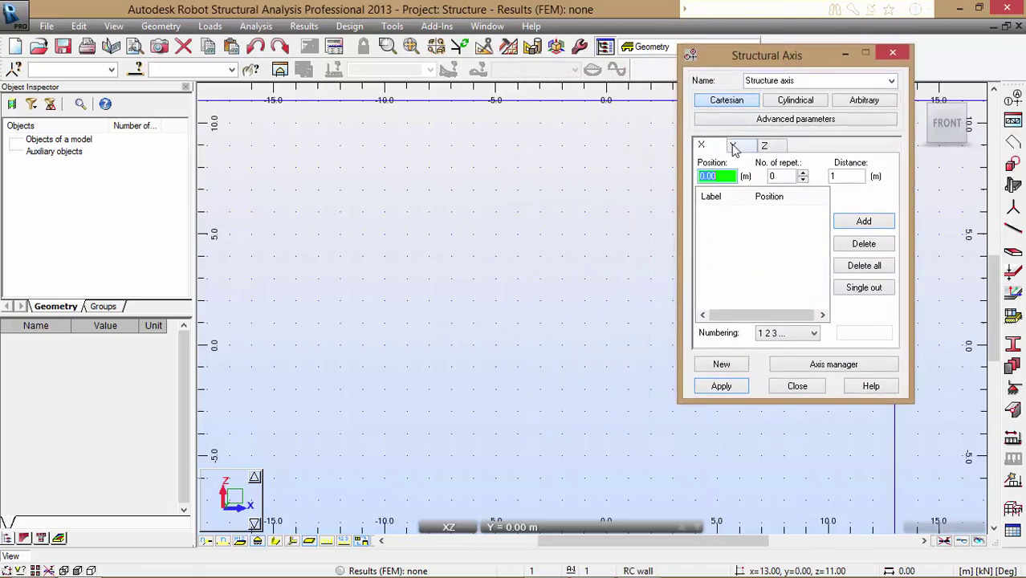
click(787, 333)
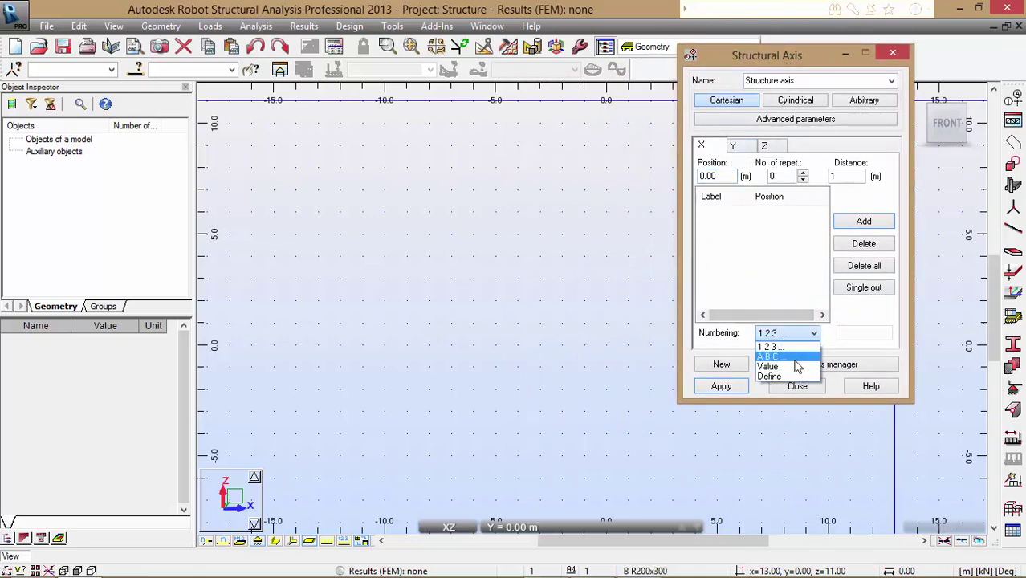
click(798, 366)
click(847, 227)
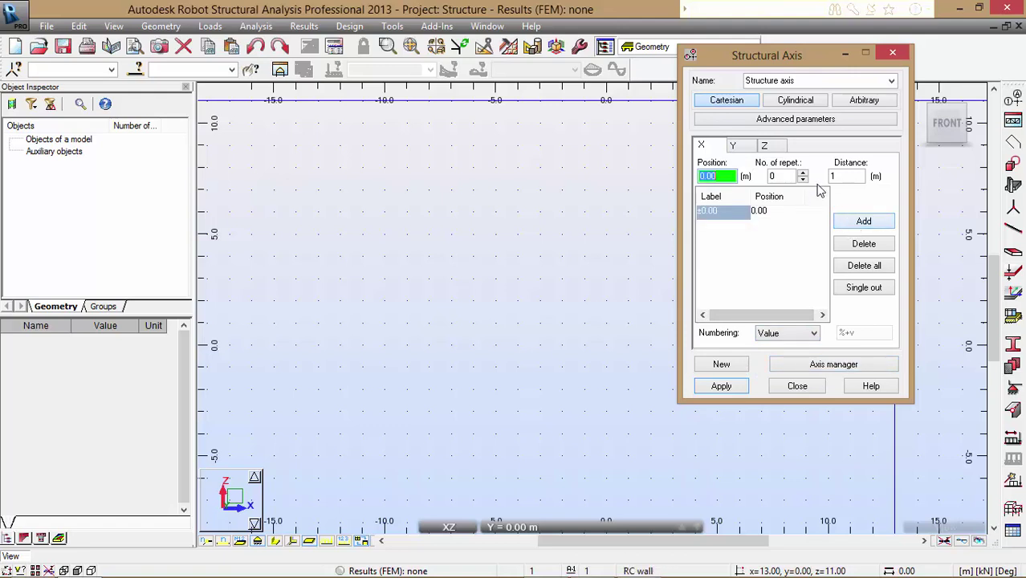
Add one X axis at a distance of 8.5 m from the first axis
click(804, 173)
click(828, 176)
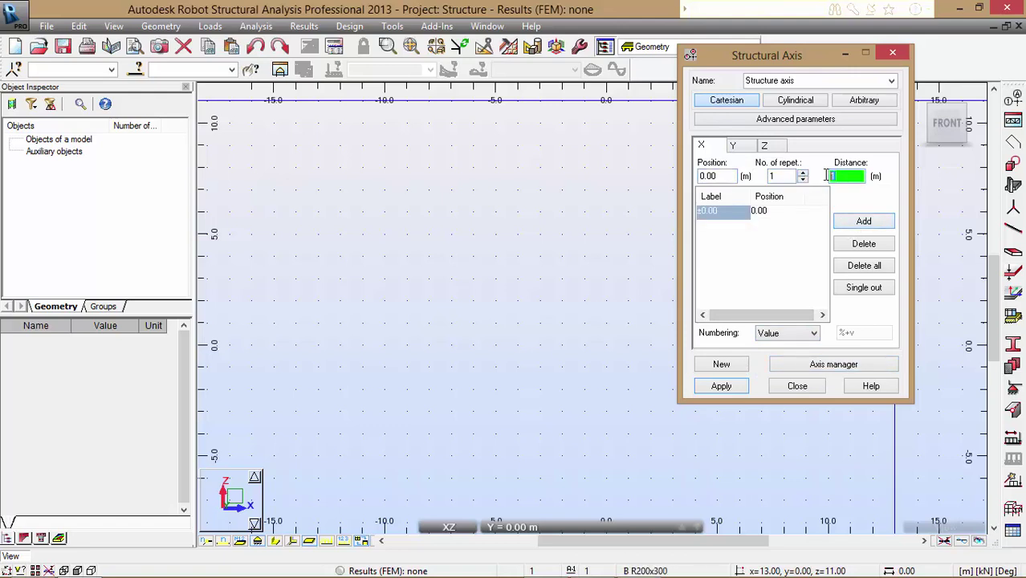
text(8.5)
click(864, 221)
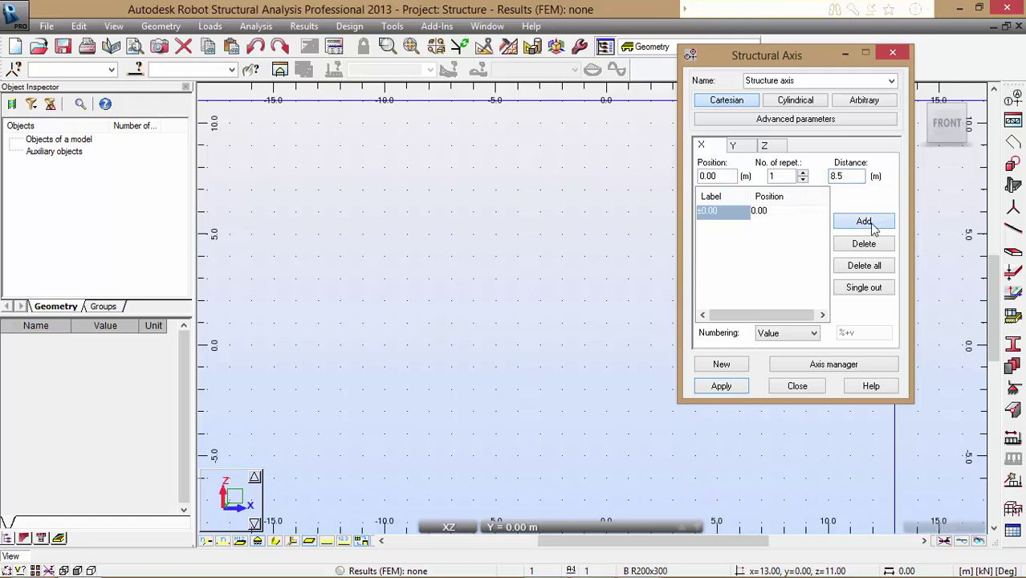
Add an X axis offset 1 m from the one at 0.00 m
click(706, 210)
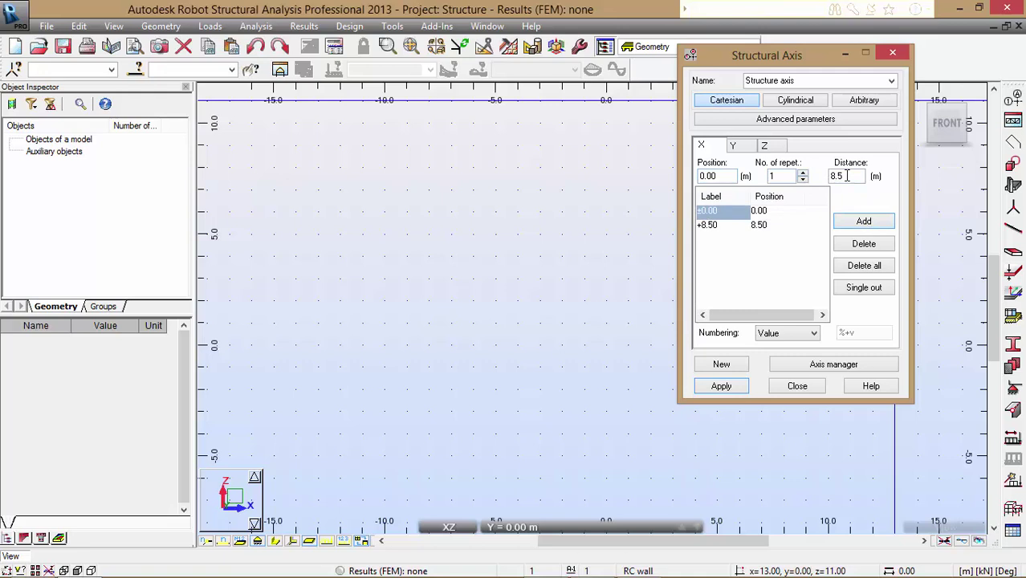
drag(847, 176, 828, 174)
text(1)
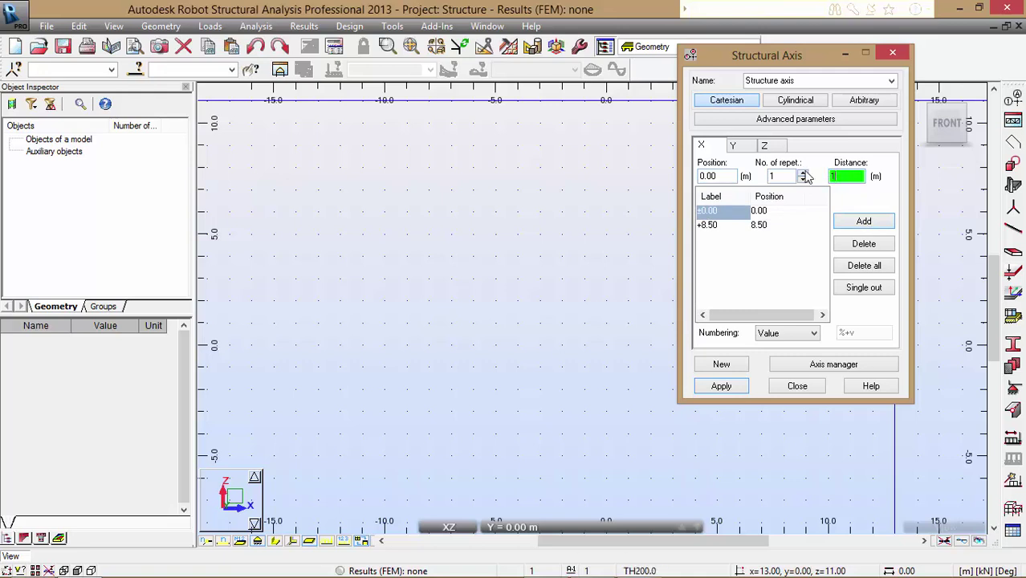
click(864, 222)
click(864, 224)
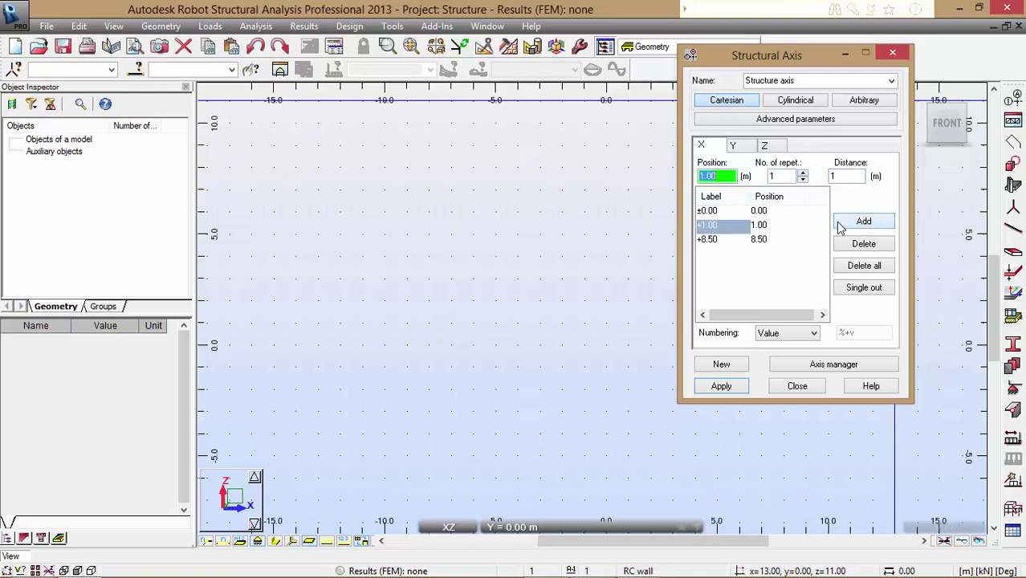
Add an X axis offset -1 m from the one at 8.50 m and apply the X axes
click(711, 242)
double_click(839, 177)
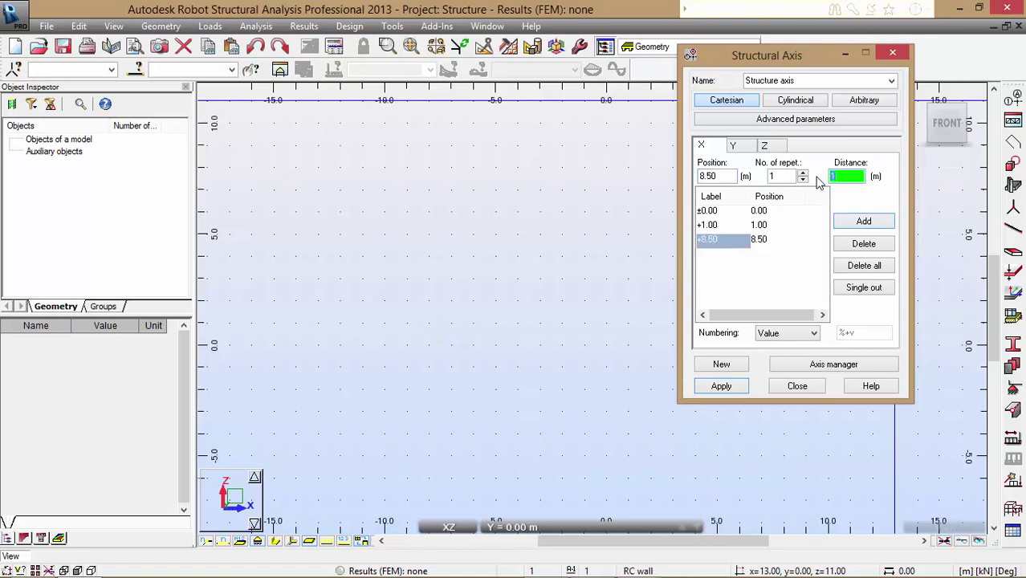
click(864, 222)
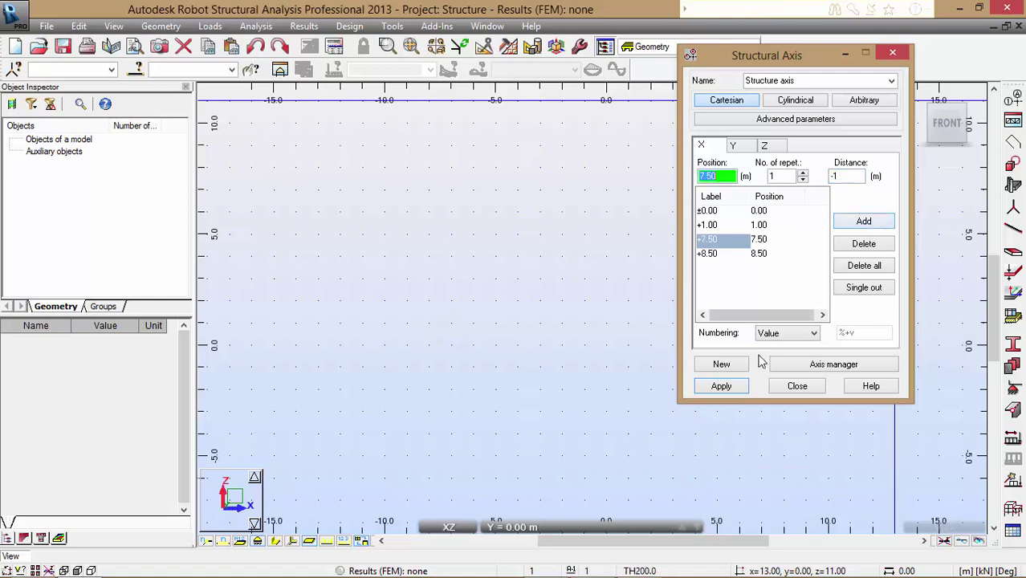
click(726, 389)
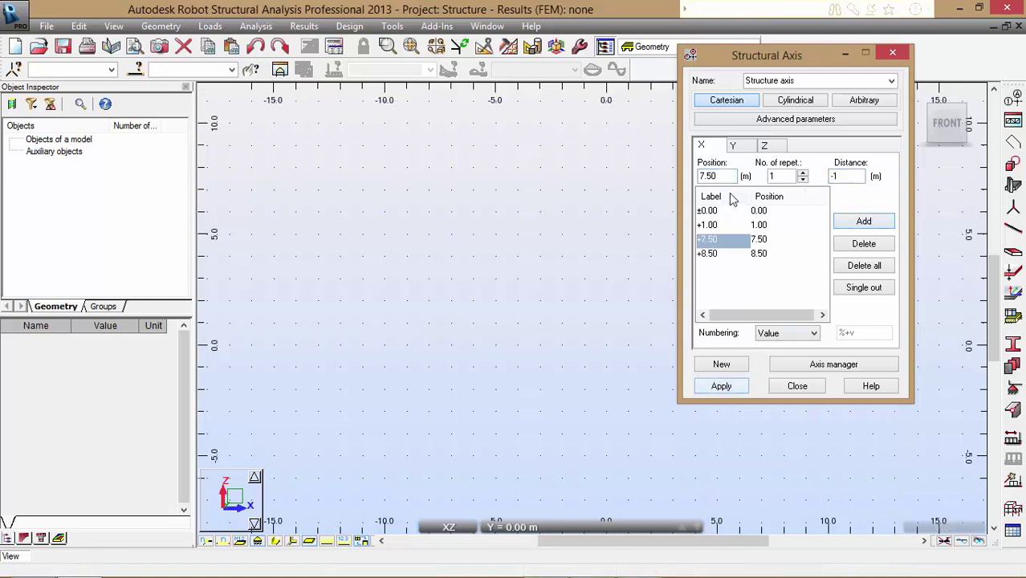
Add Y axes at 0.00 m and 20 m with 1 2 3 numbering, and apply them to the structure axis
click(743, 148)
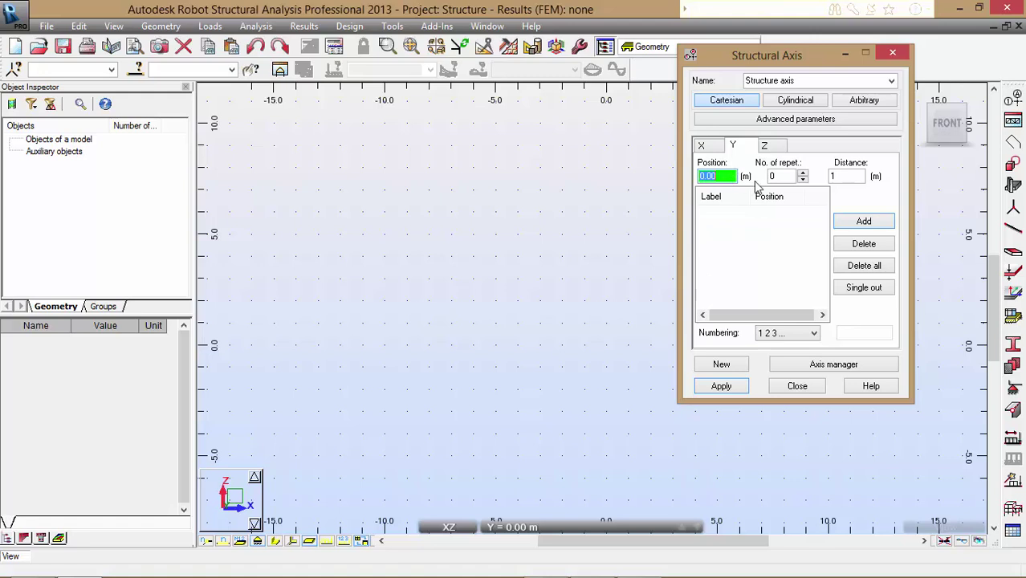
click(851, 223)
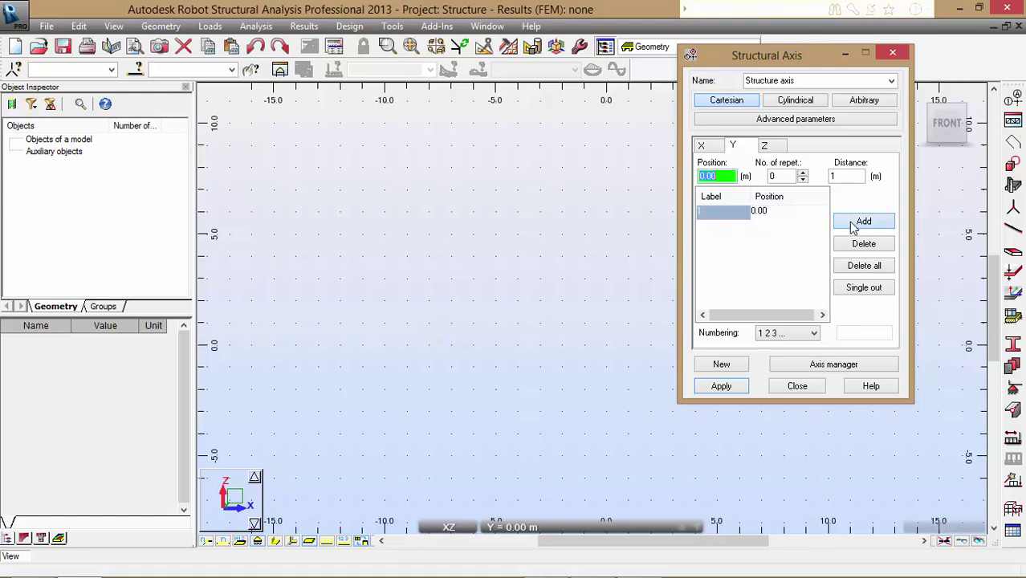
click(802, 173)
key(Tab)
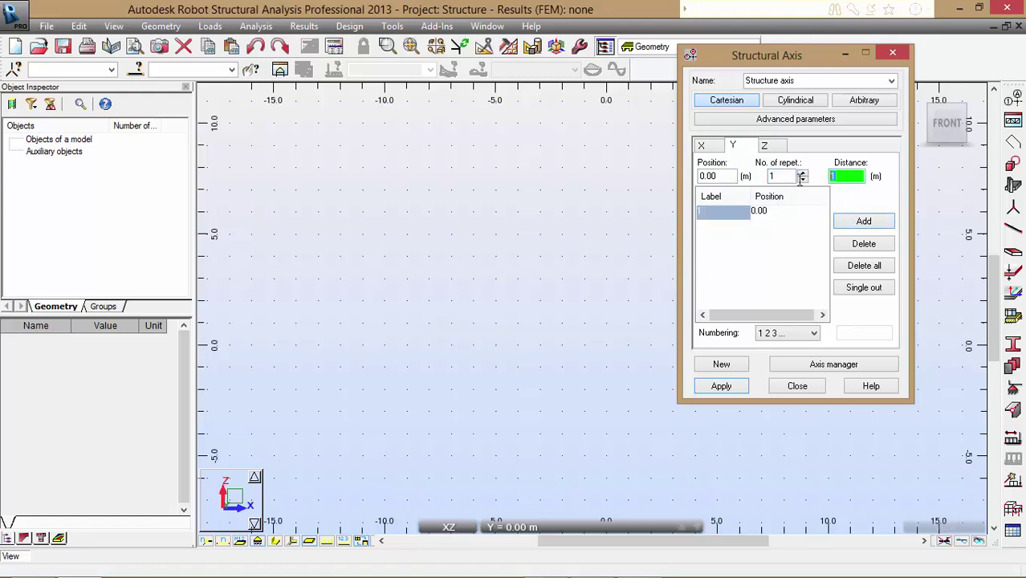
click(877, 225)
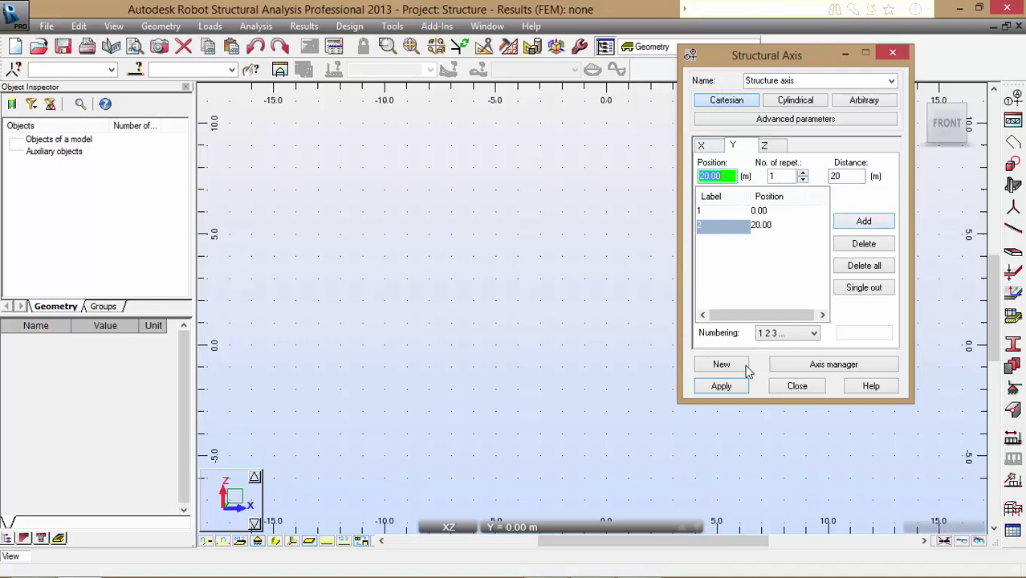
click(721, 386)
Turn the model to a 3D view from the front, top and right to inspect the axis grid
drag(821, 56, 488, 274)
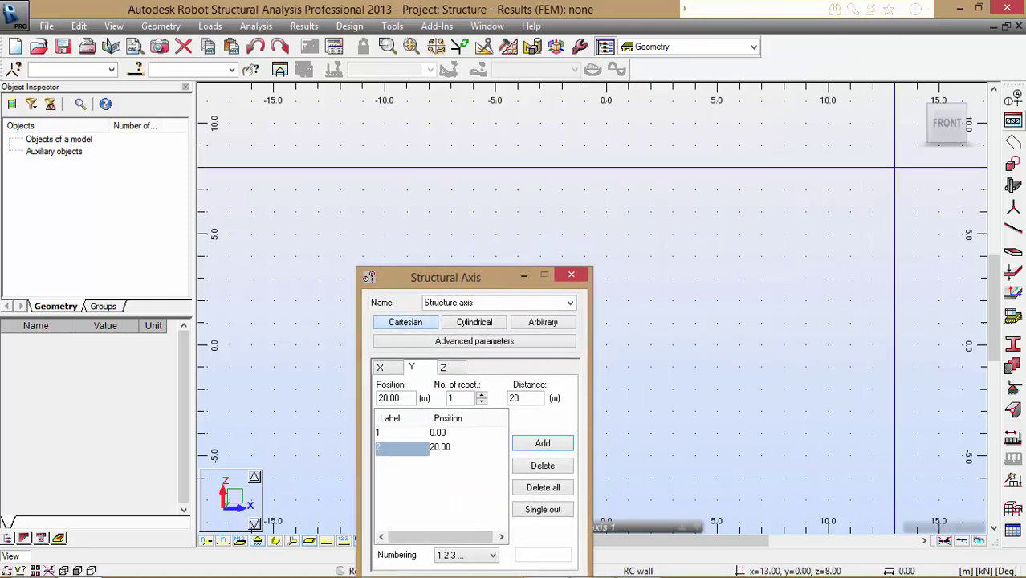
click(962, 106)
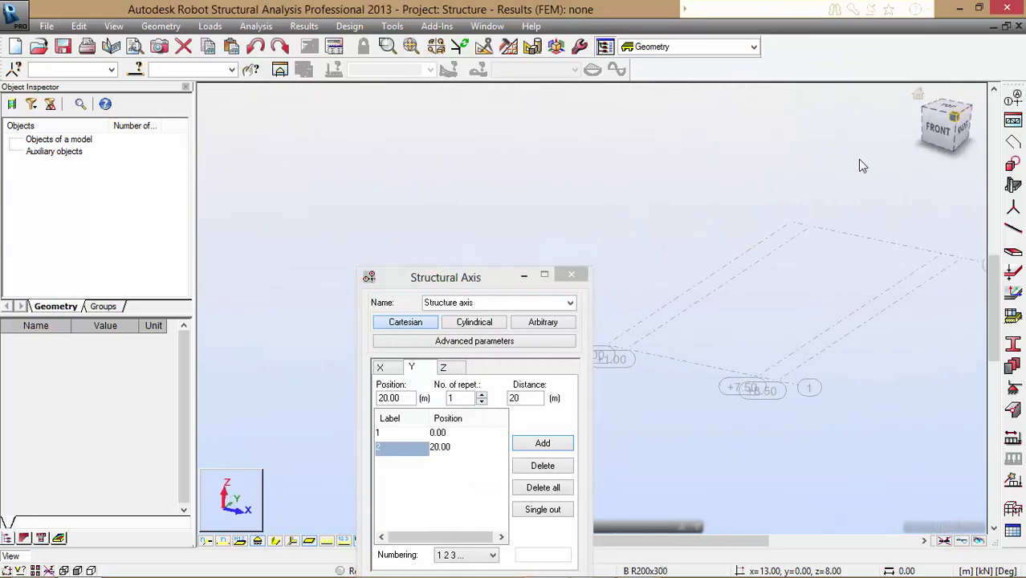
click(444, 271)
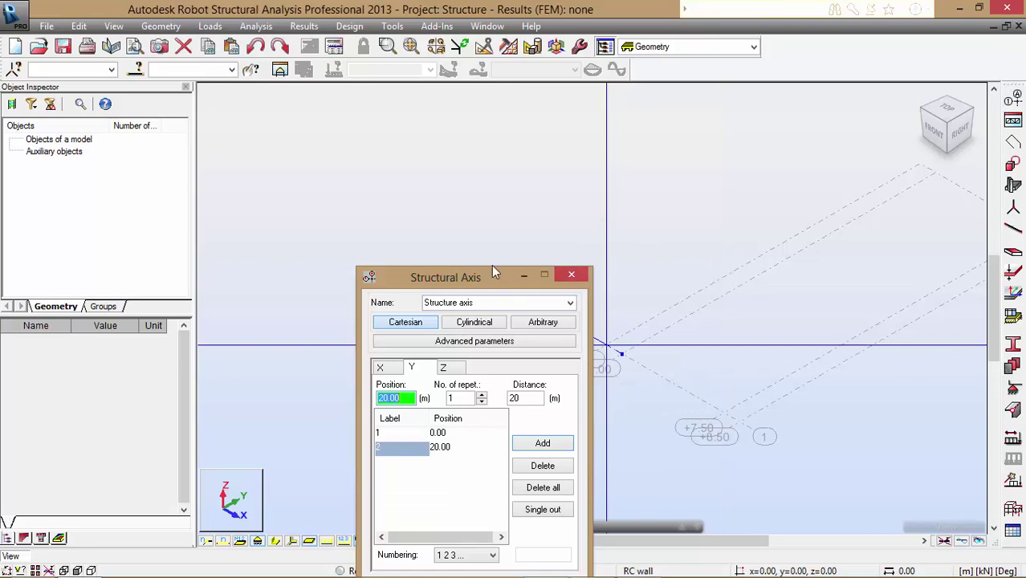
drag(491, 272, 390, 132)
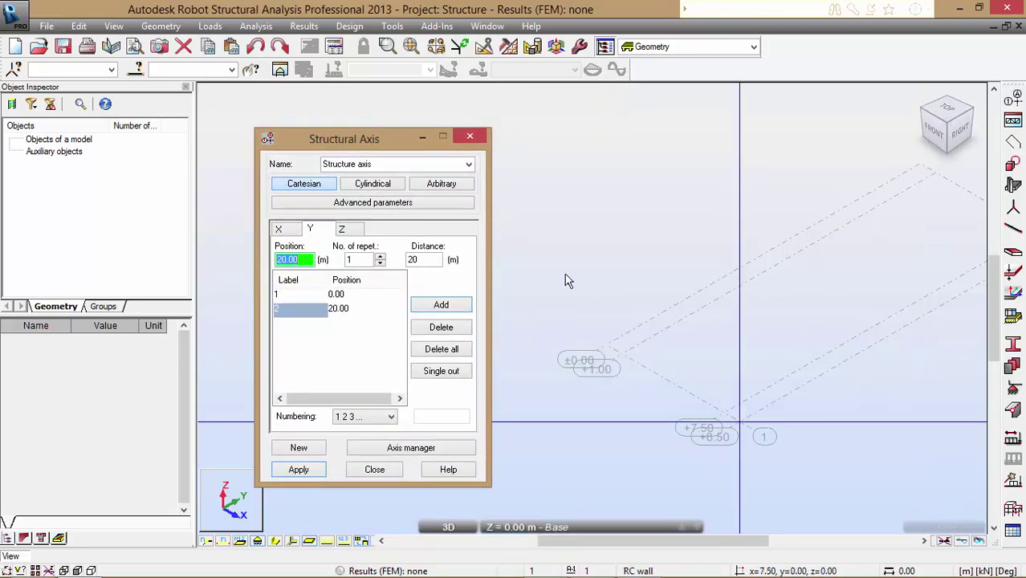
Add an X axis offset 0.95 m from the one at 0.00 m
drag(376, 135, 655, 66)
click(560, 158)
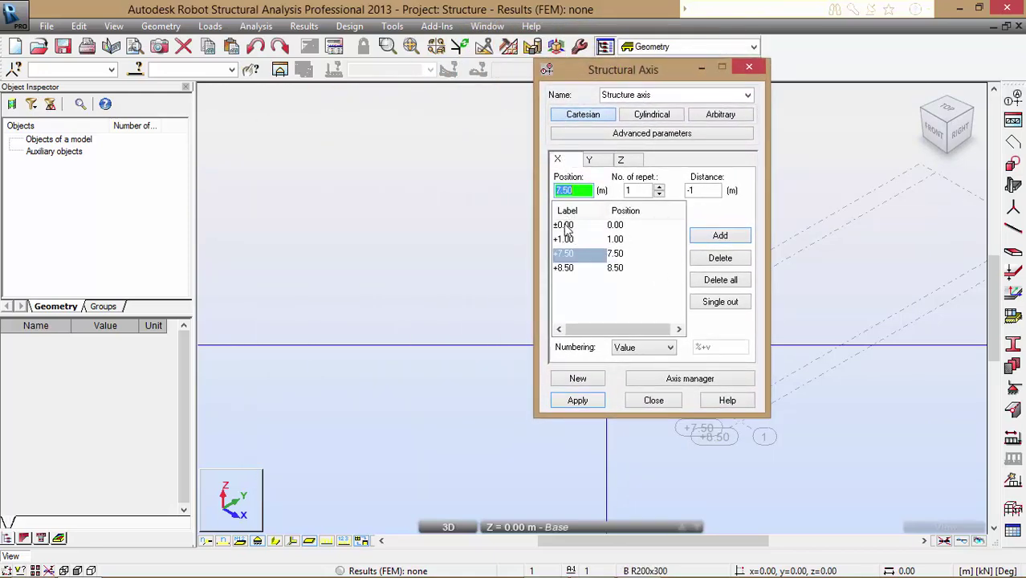
click(565, 227)
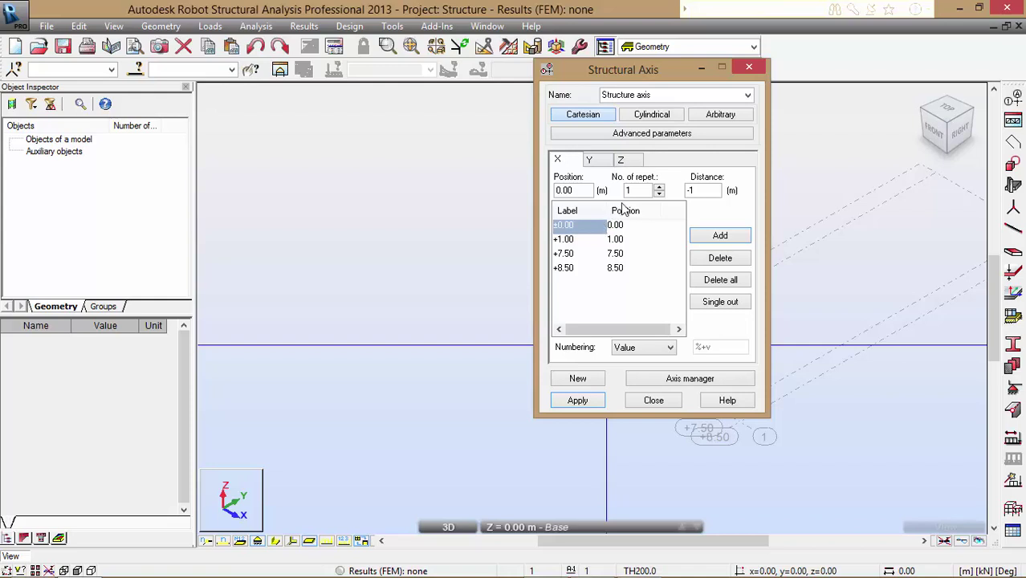
click(705, 191)
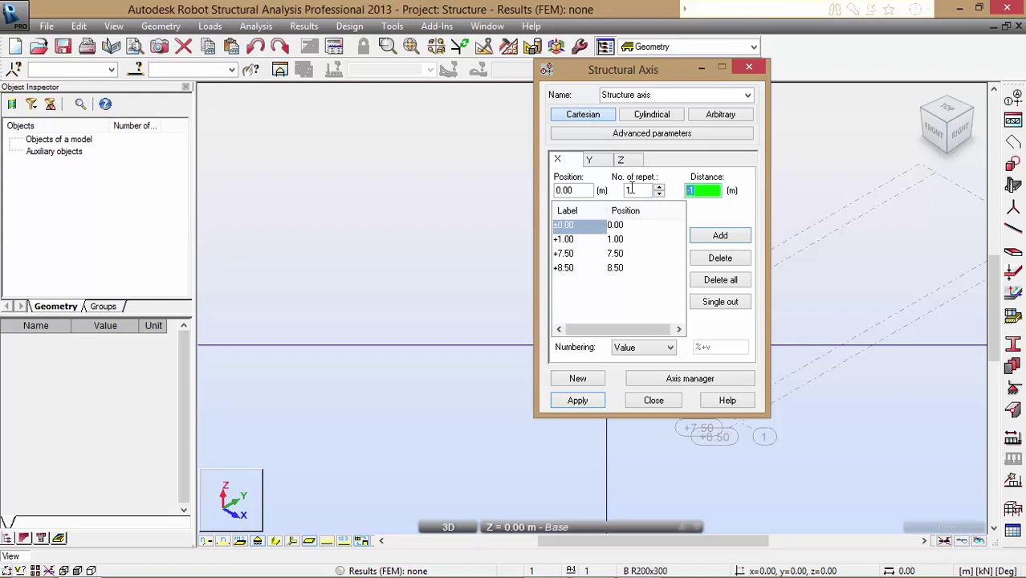
text(0.95)
click(721, 235)
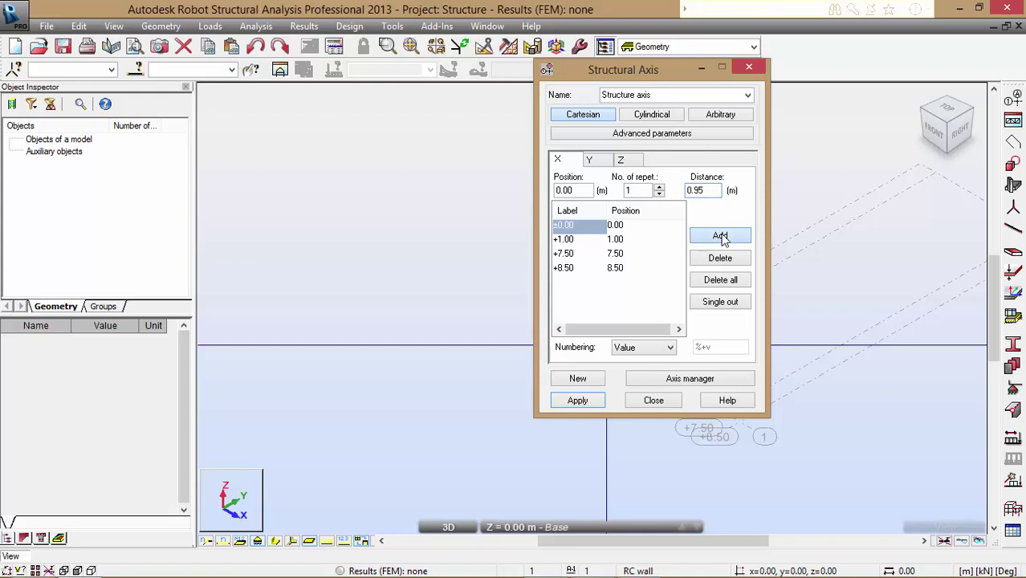
Add three more X axes spaced 2.2 m apart from the 0.95 m axis, then apply and close the structural axis definition
click(719, 190)
text(2.2)
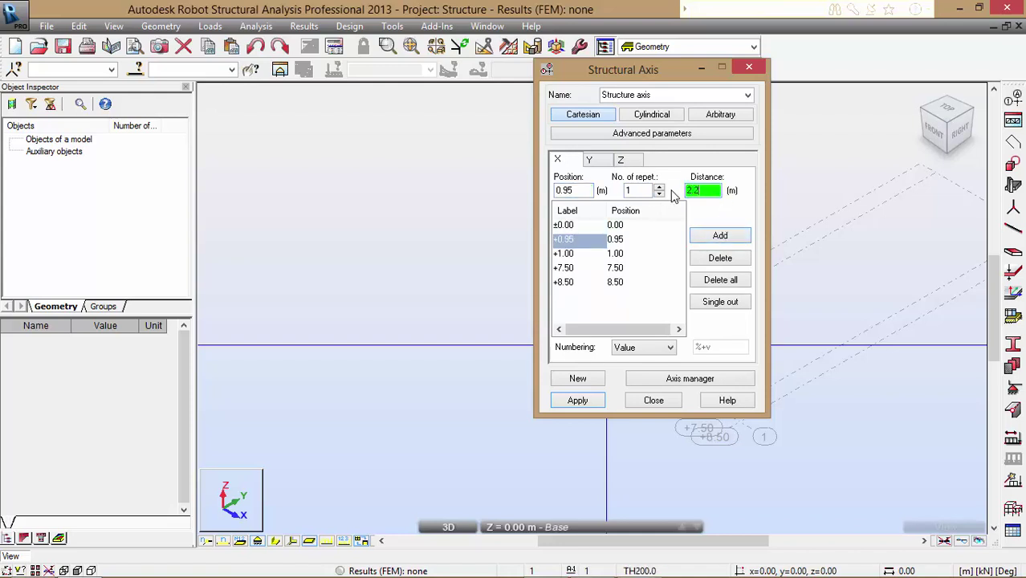
click(720, 236)
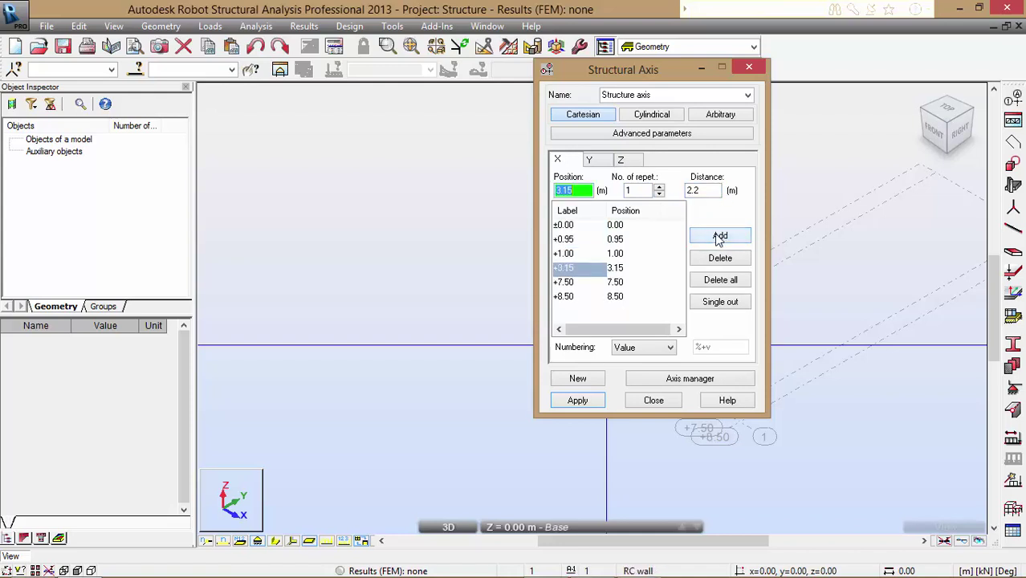
click(720, 237)
click(719, 237)
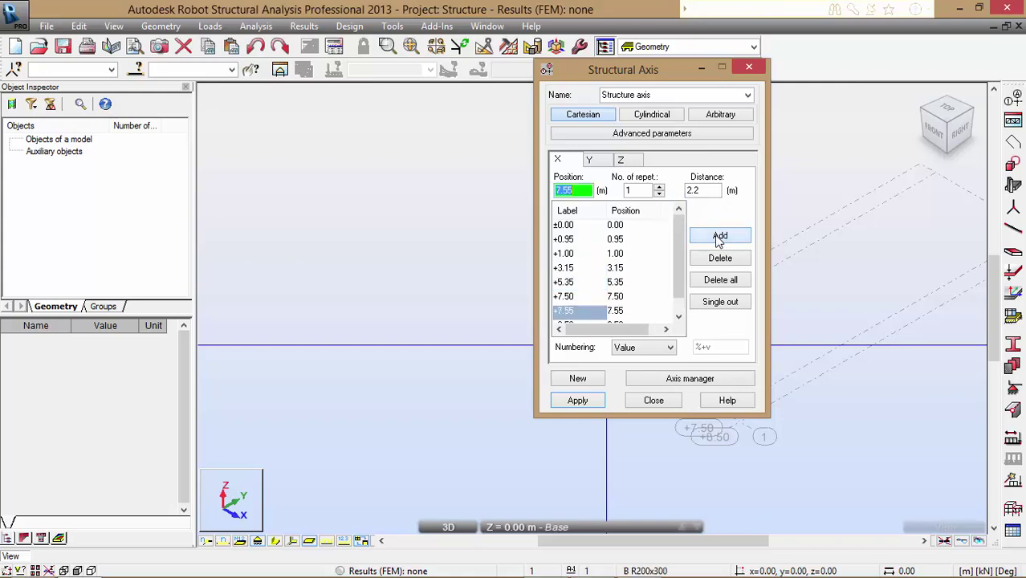
click(579, 400)
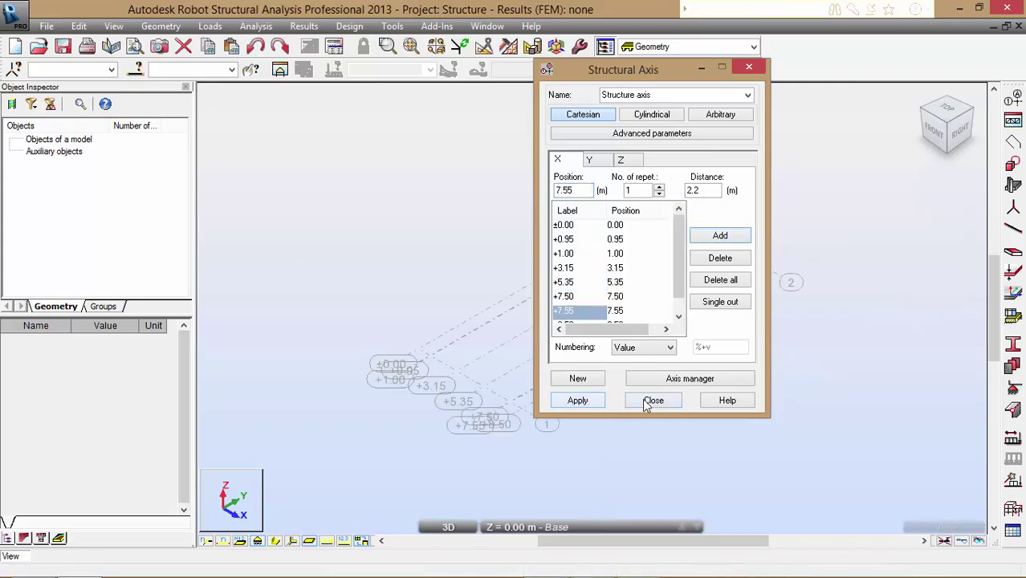
click(649, 403)
scroll(569, 387, up, 3)
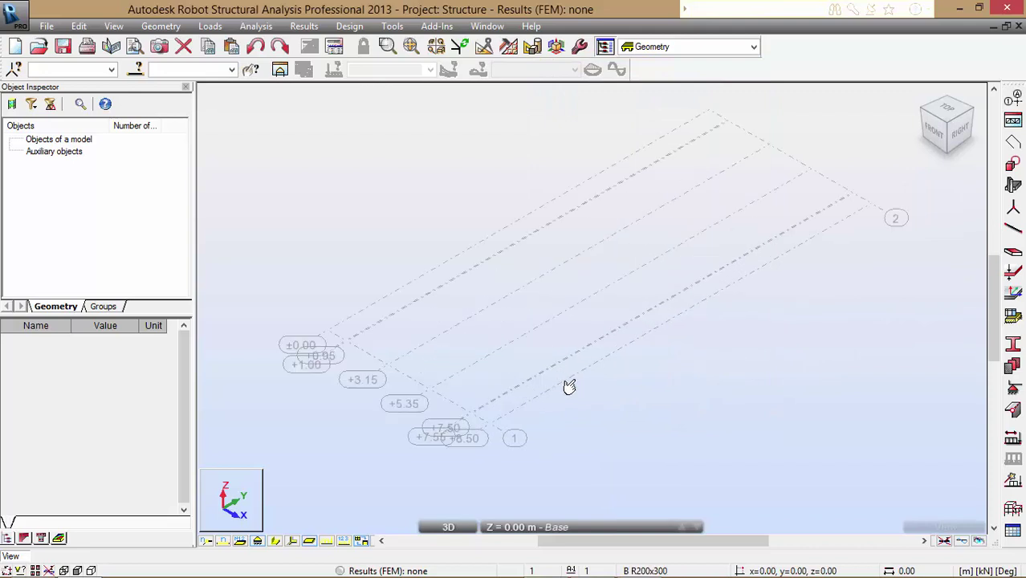
scroll(559, 367, down, 2)
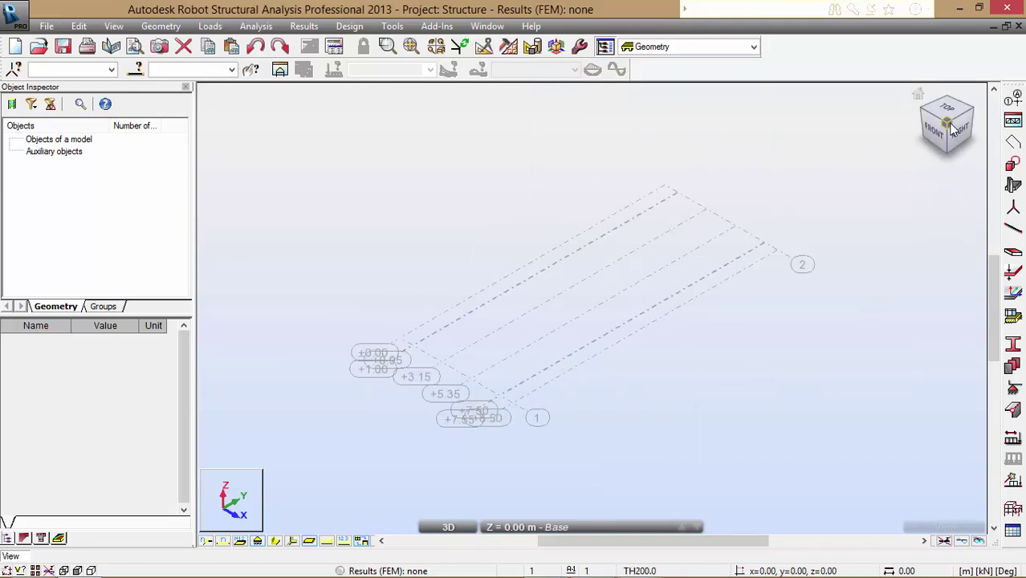
Create a rectangular contour as a panel through (0, 0), (0, 20), (8.5, 20) and (8.5, 0) m at Z = 0
click(1014, 144)
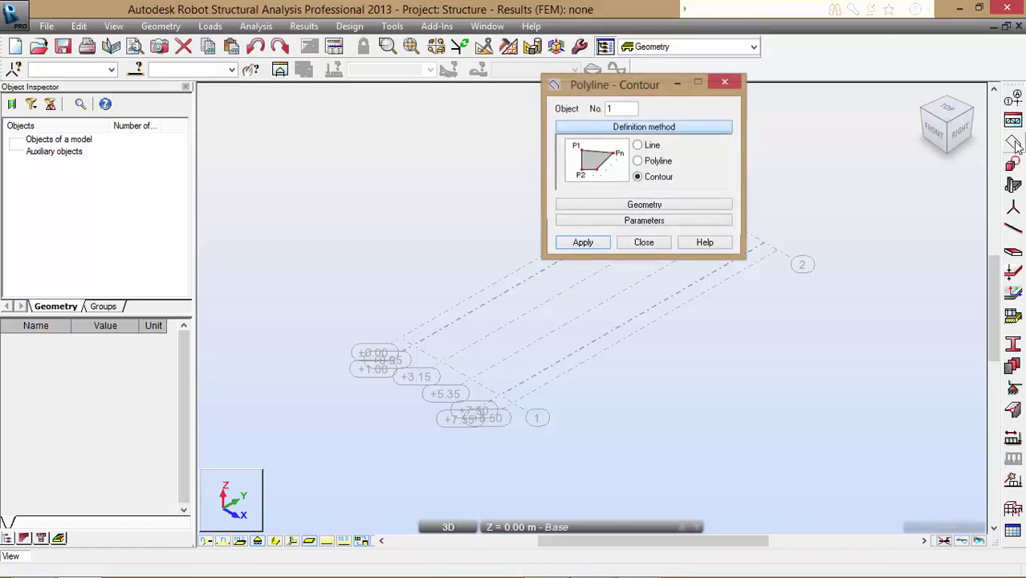
drag(651, 95, 201, 96)
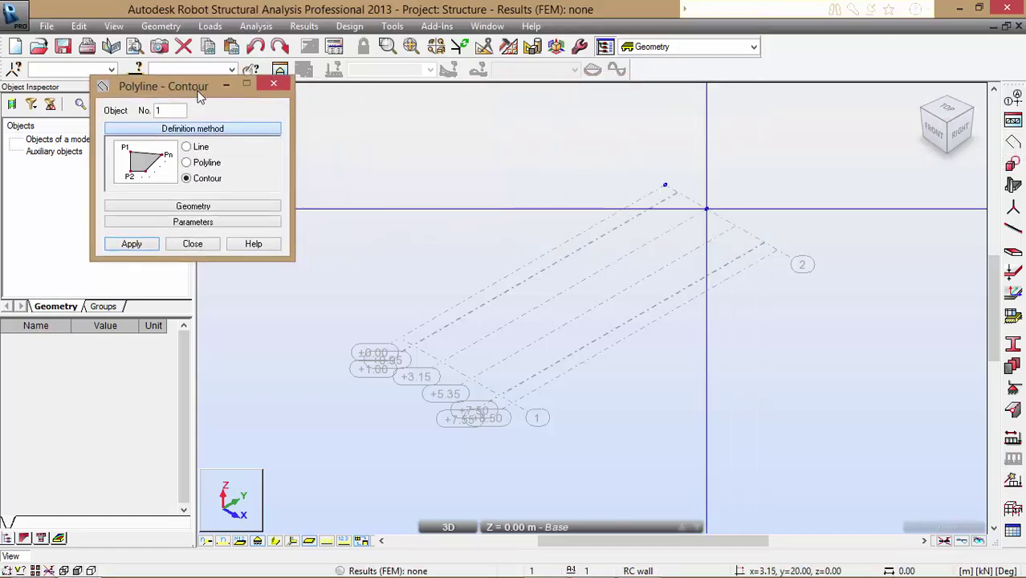
click(197, 207)
click(173, 351)
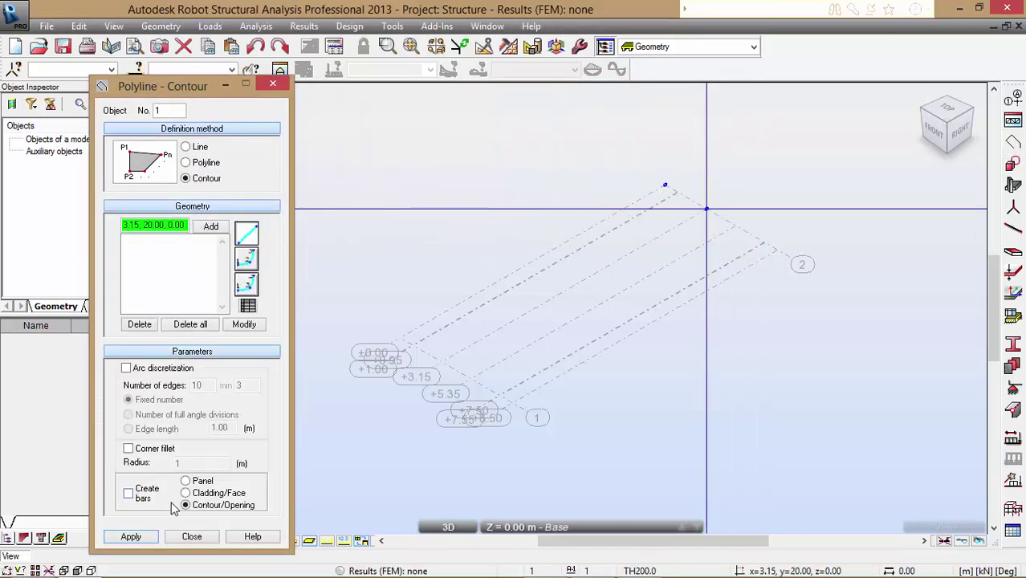
click(401, 339)
click(663, 185)
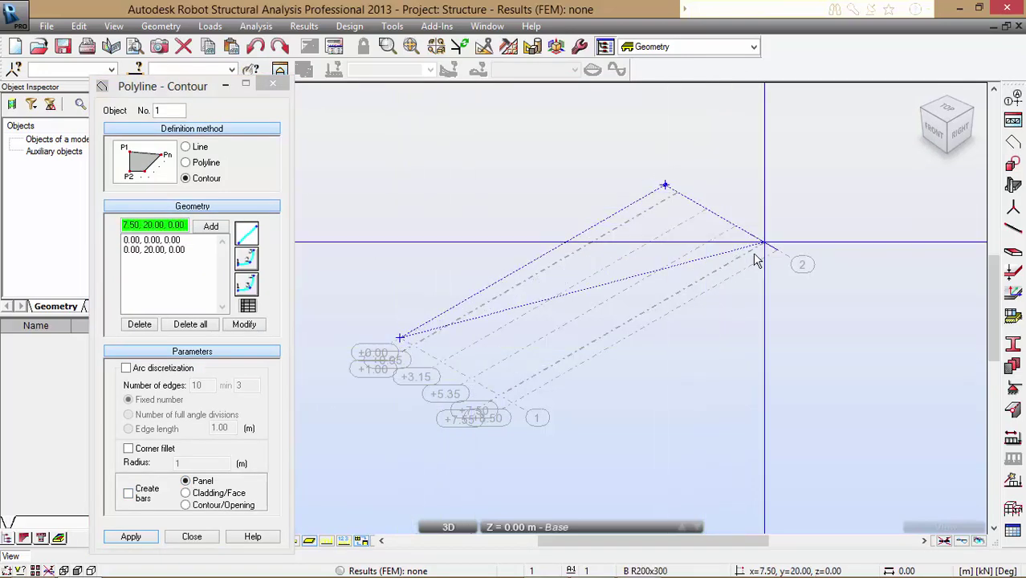
click(776, 250)
click(506, 416)
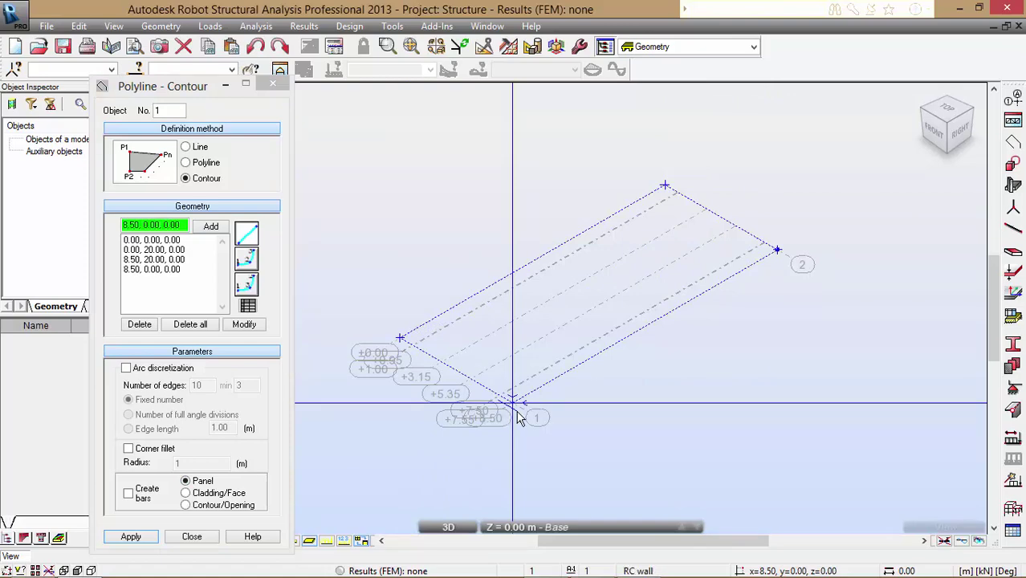
click(133, 537)
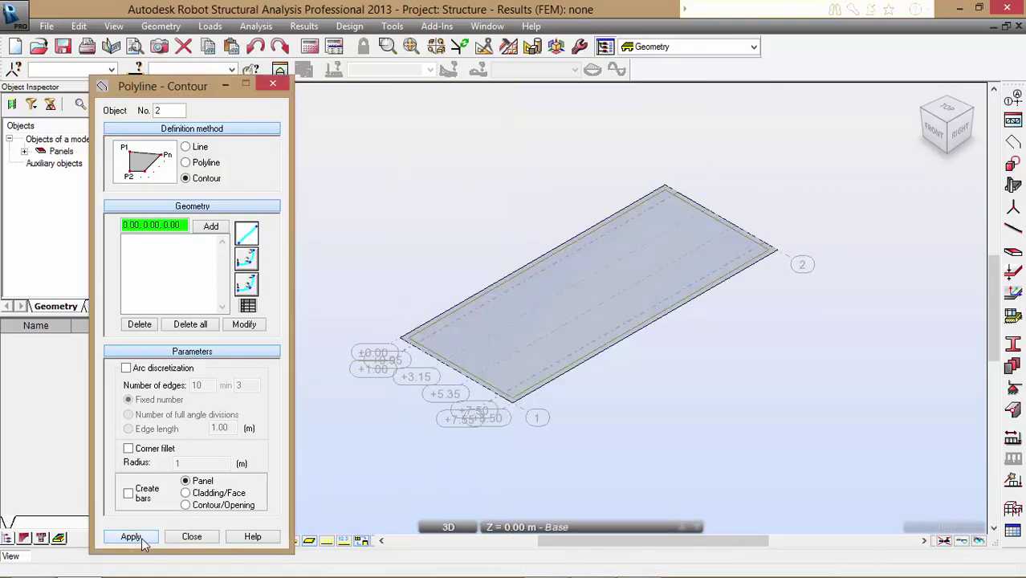
click(191, 537)
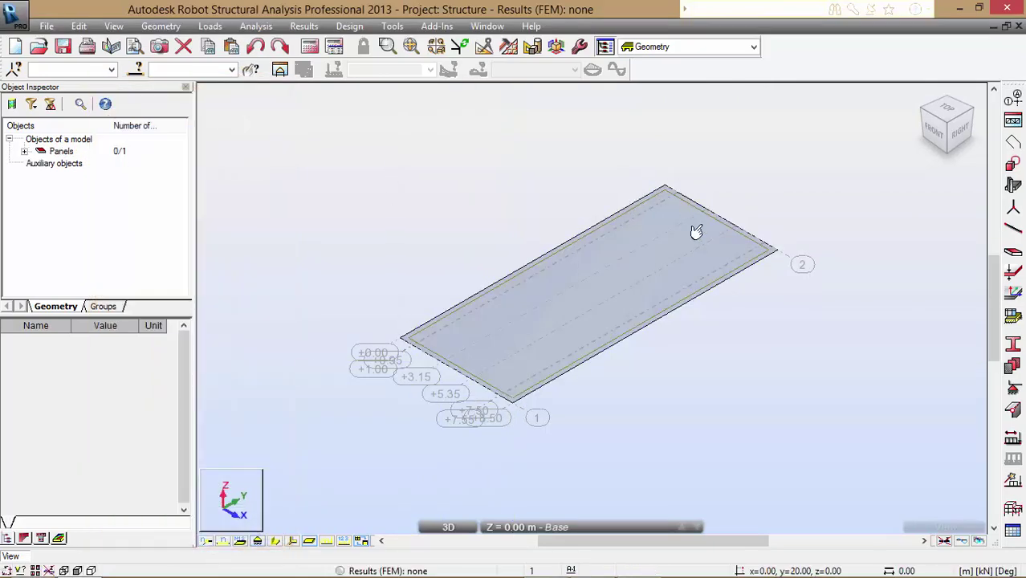
Examine the new panel's thickness, material and reinforcement properties
click(667, 294)
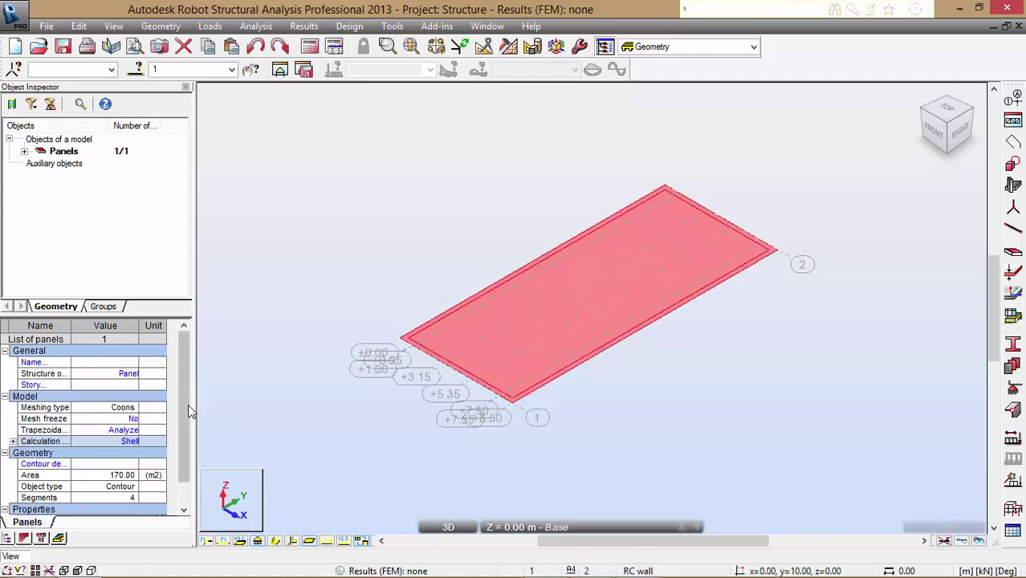
drag(188, 404, 194, 467)
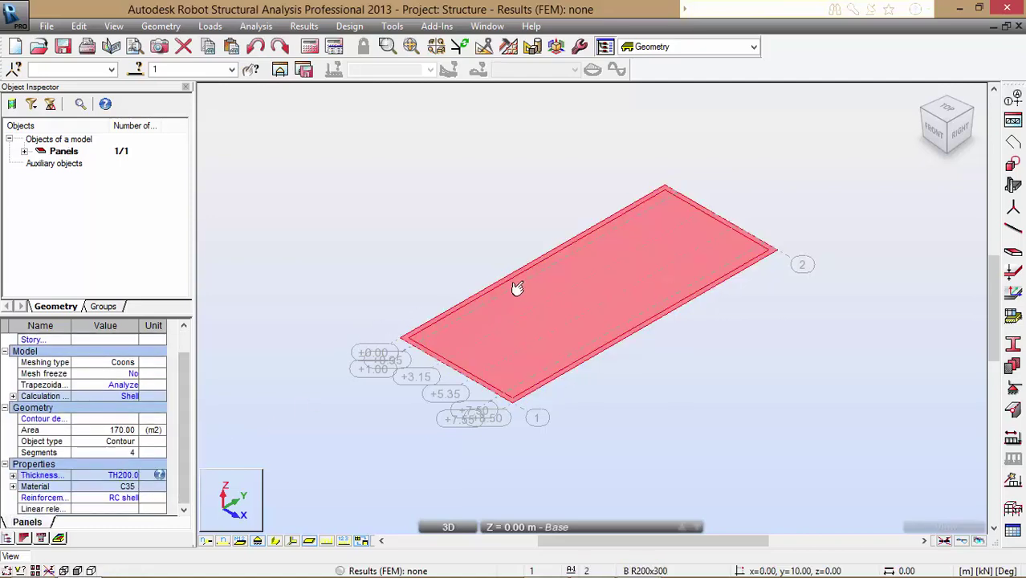
click(728, 171)
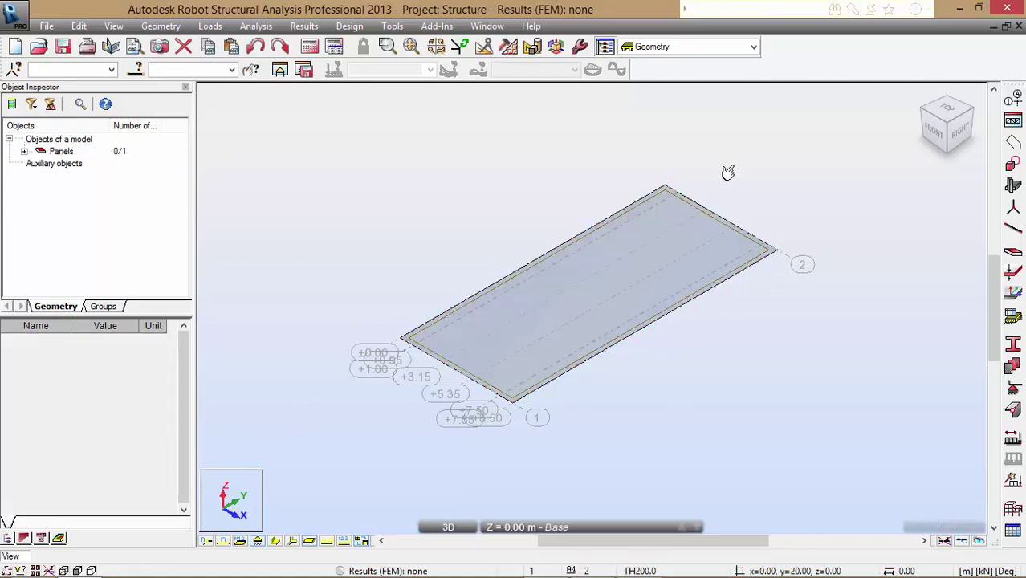
Define a homogeneous FE thickness with a constant 200 mm and material C35, adding it to the list twice
click(1015, 273)
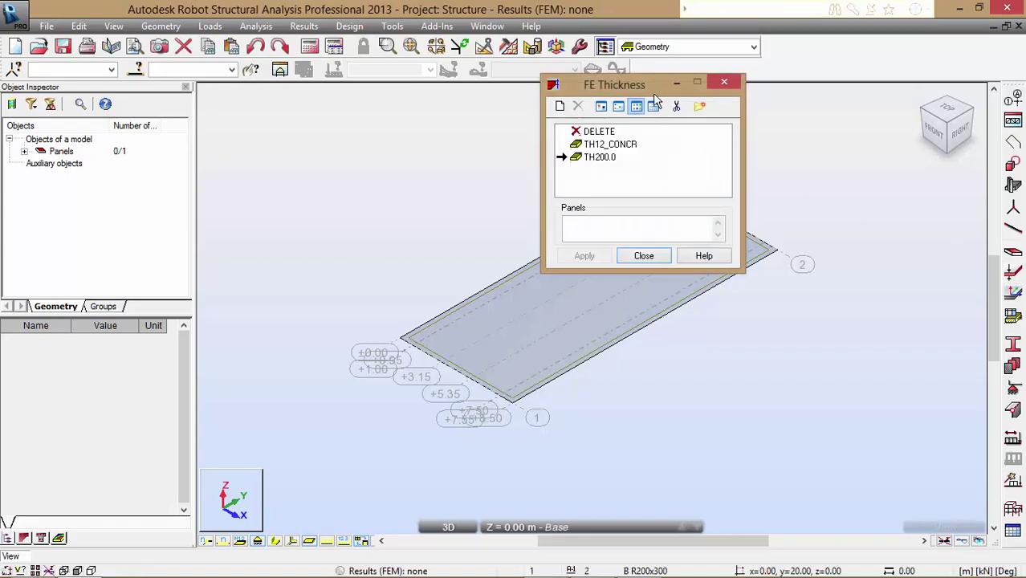
drag(653, 94, 775, 47)
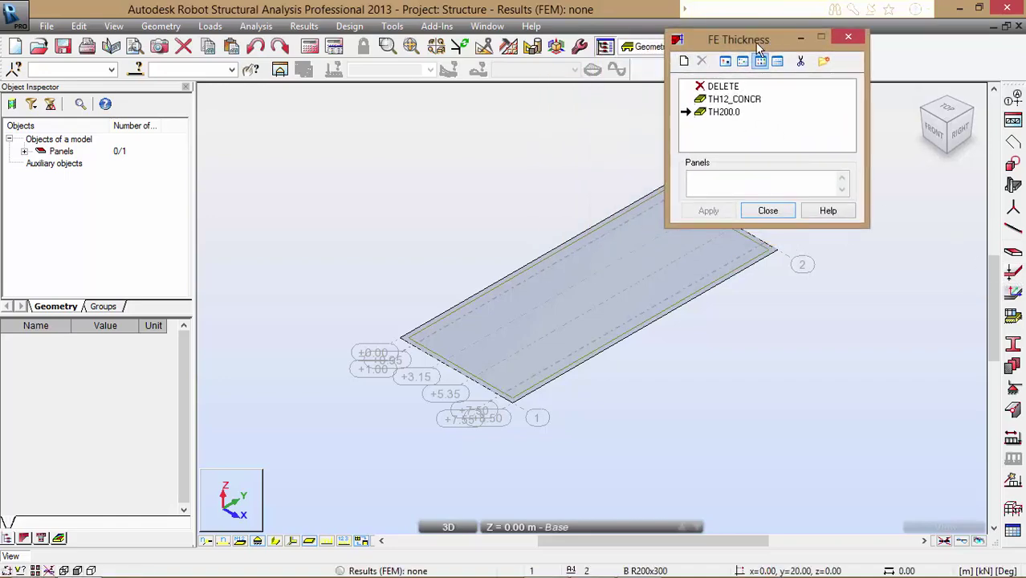
click(688, 62)
drag(844, 116, 644, 37)
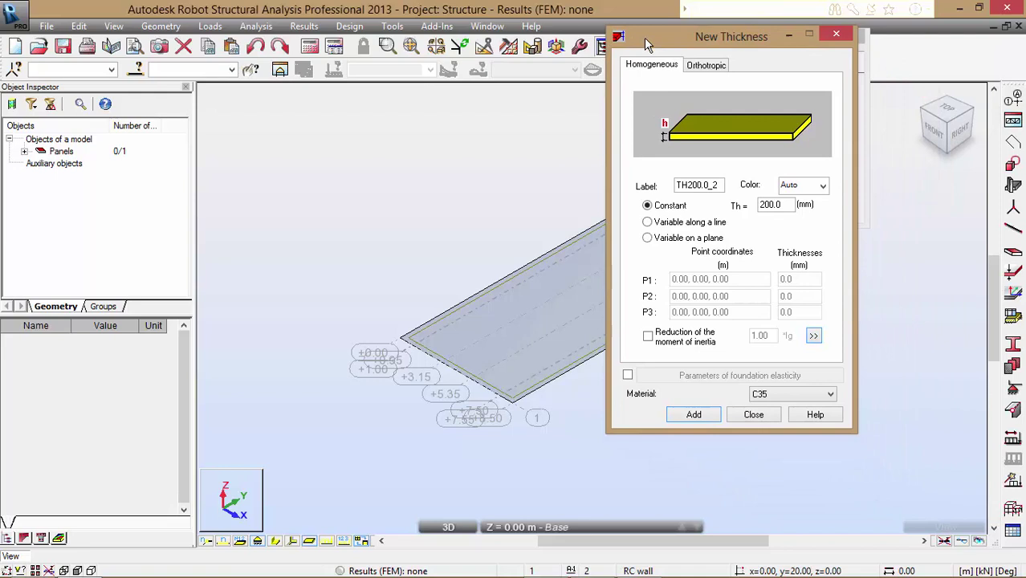
double_click(717, 185)
double_click(783, 205)
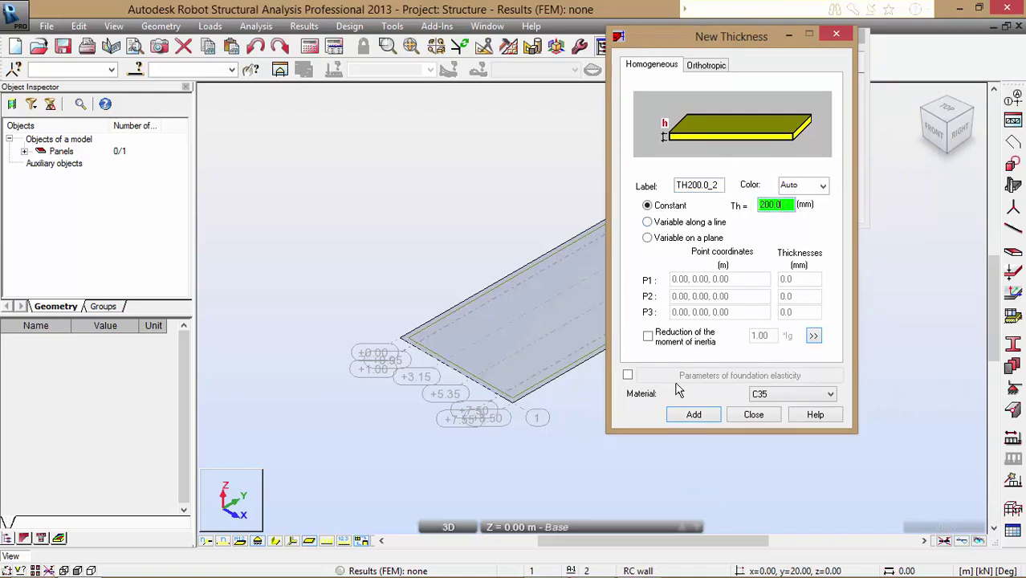
click(785, 393)
click(785, 393)
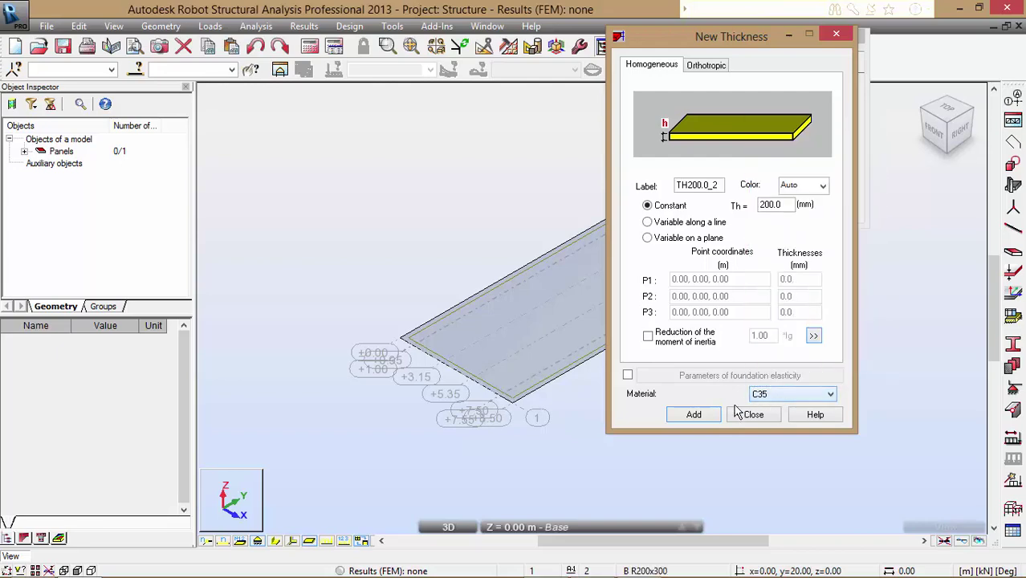
click(711, 419)
click(709, 423)
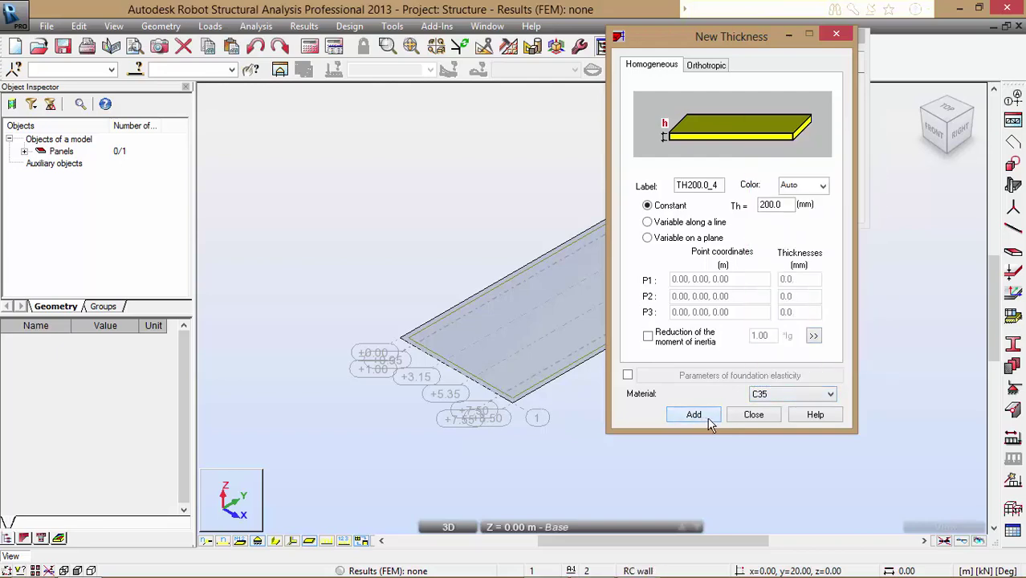
click(753, 416)
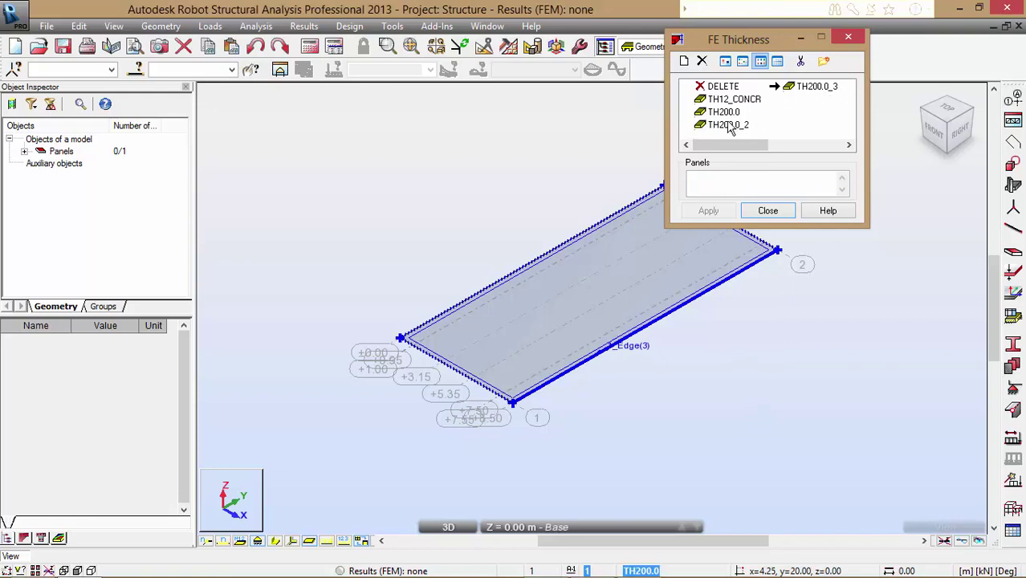
Assign the TH200.0_3 thickness to the rectangular panel and close the thickness definition
click(803, 87)
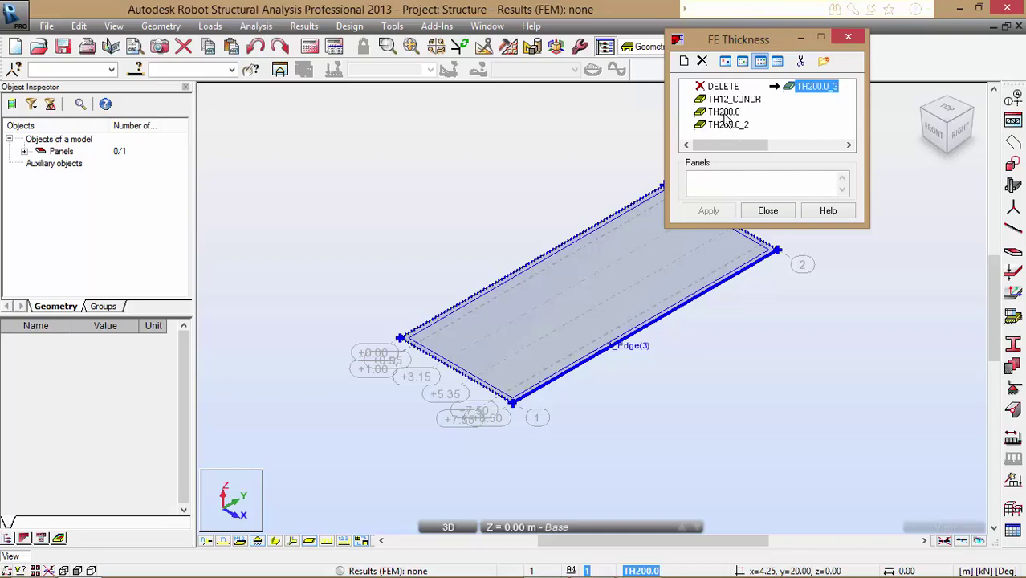
click(755, 183)
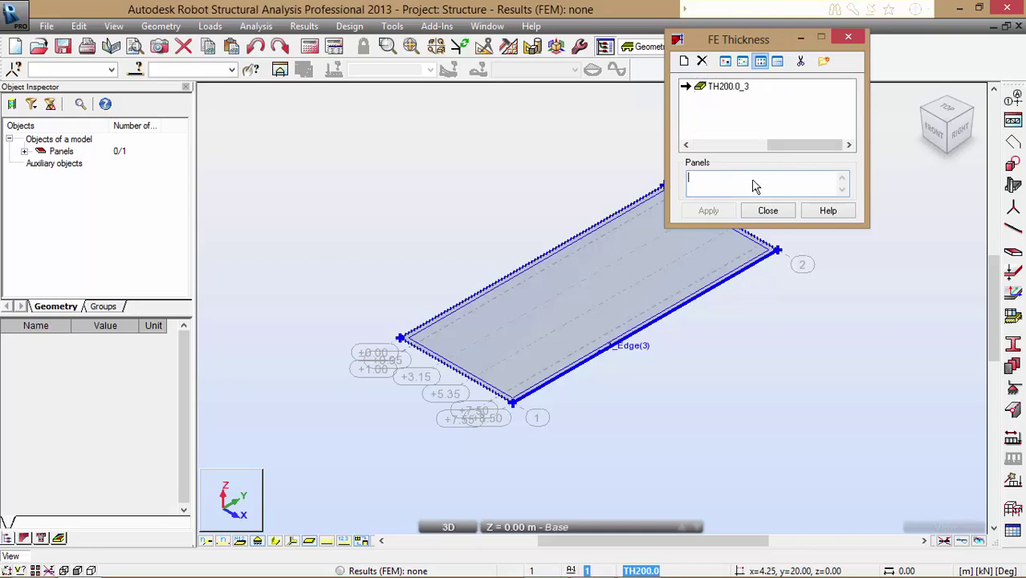
click(636, 230)
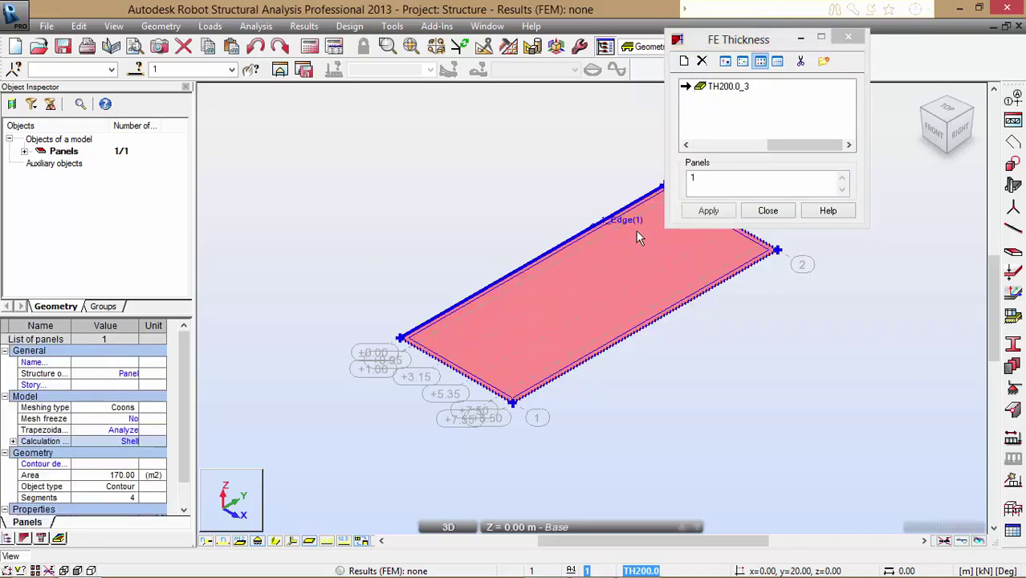
click(709, 211)
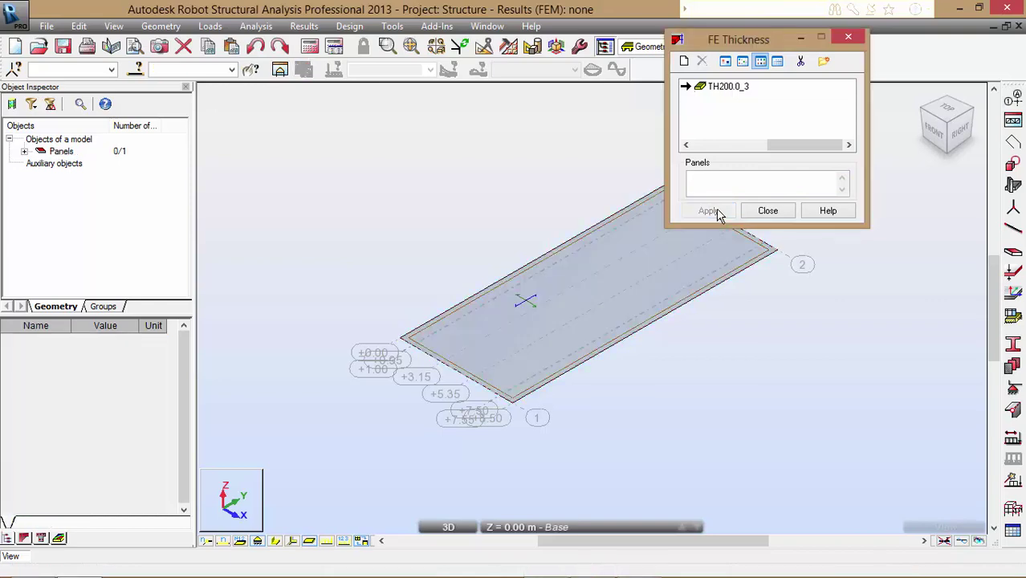
click(767, 212)
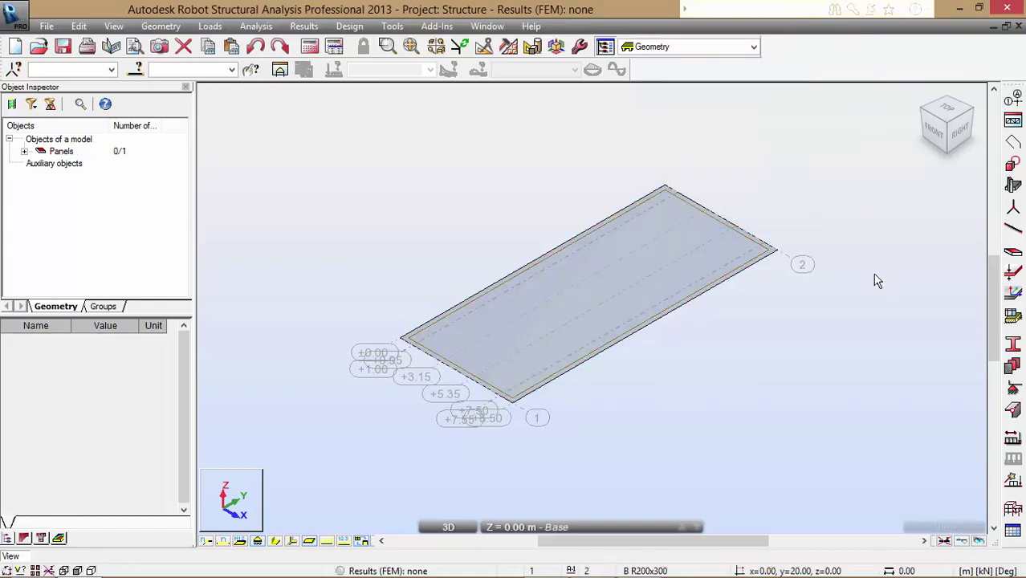
Check the thickness and material assigned to the panel in its properties
click(617, 294)
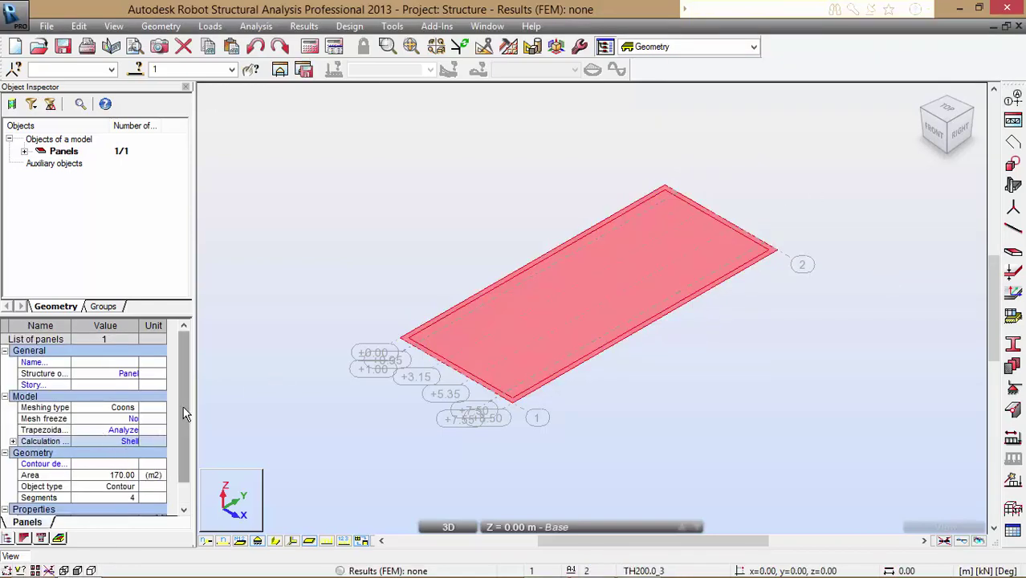
drag(183, 406, 187, 450)
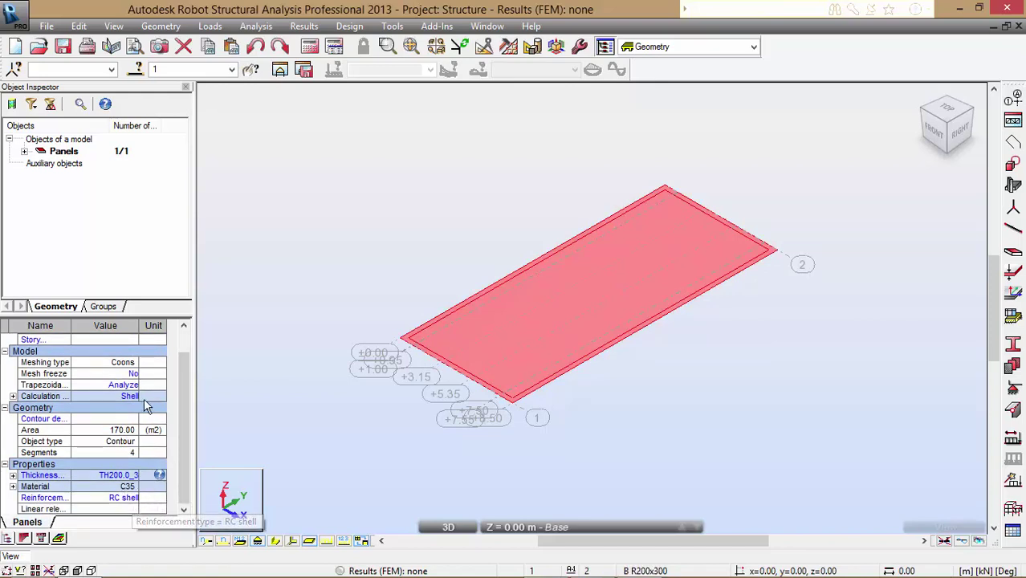
click(453, 203)
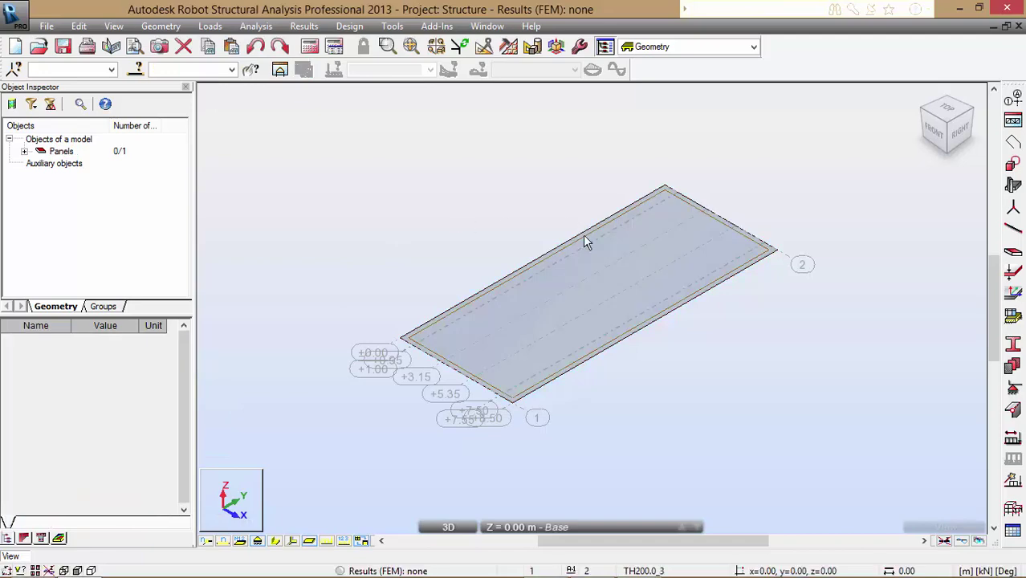
Orient the rectangular panel's local X axis with the Cartesian direction vector 8.50, 0.00, 0.00, taken along its short edge
click(1013, 295)
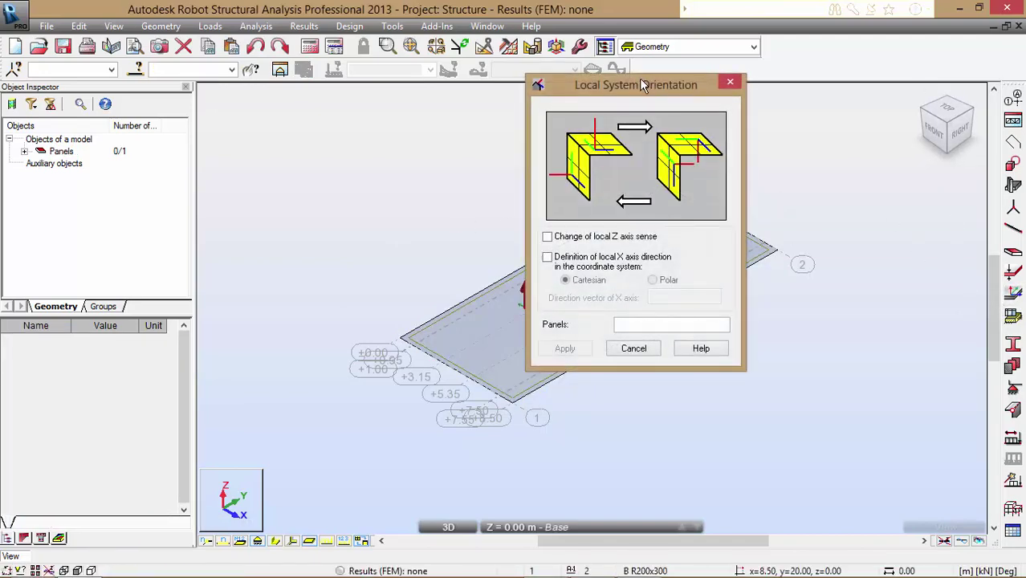
drag(642, 84, 192, 86)
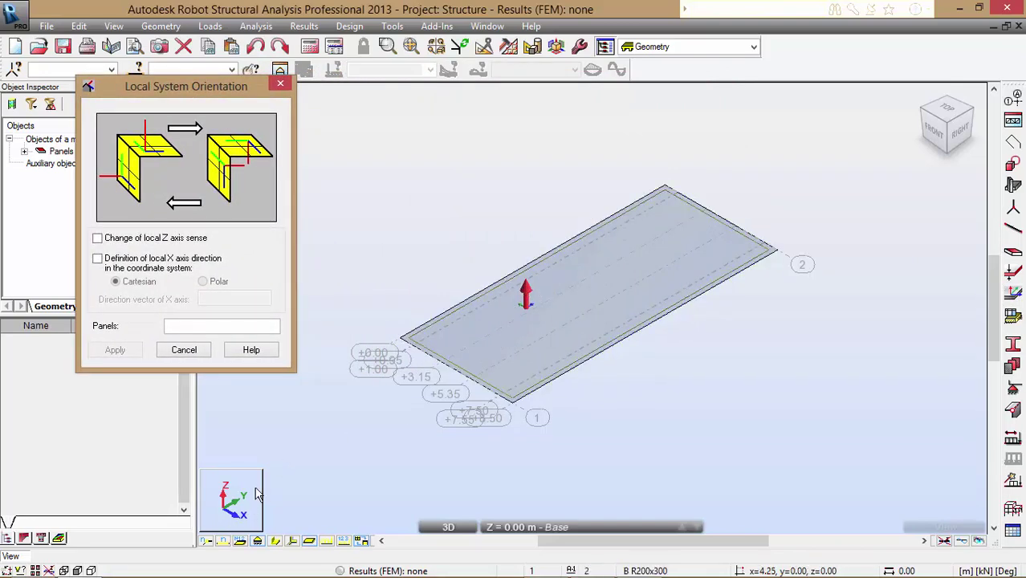
click(583, 370)
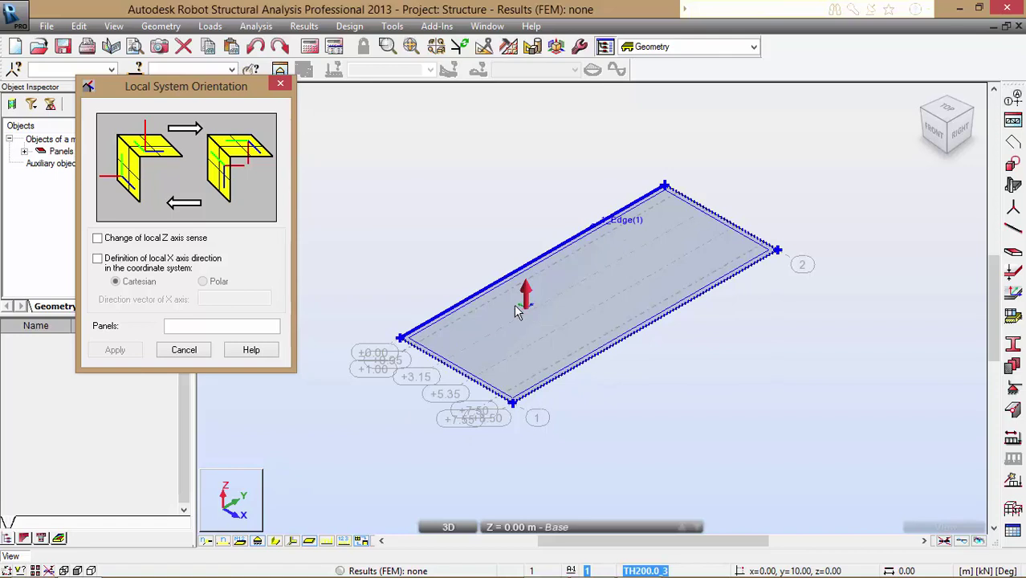
click(98, 258)
click(230, 328)
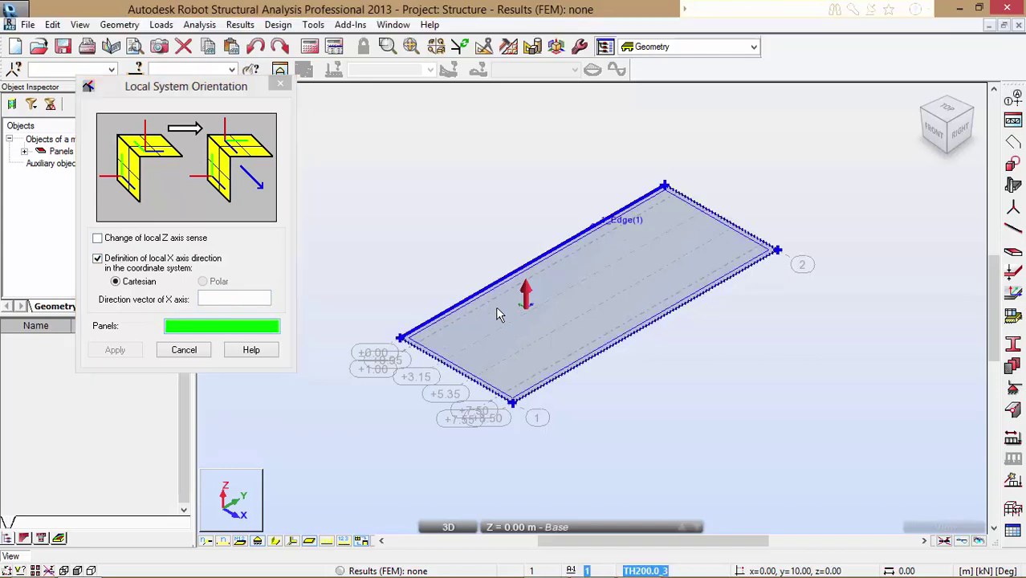
click(495, 306)
click(236, 297)
click(667, 190)
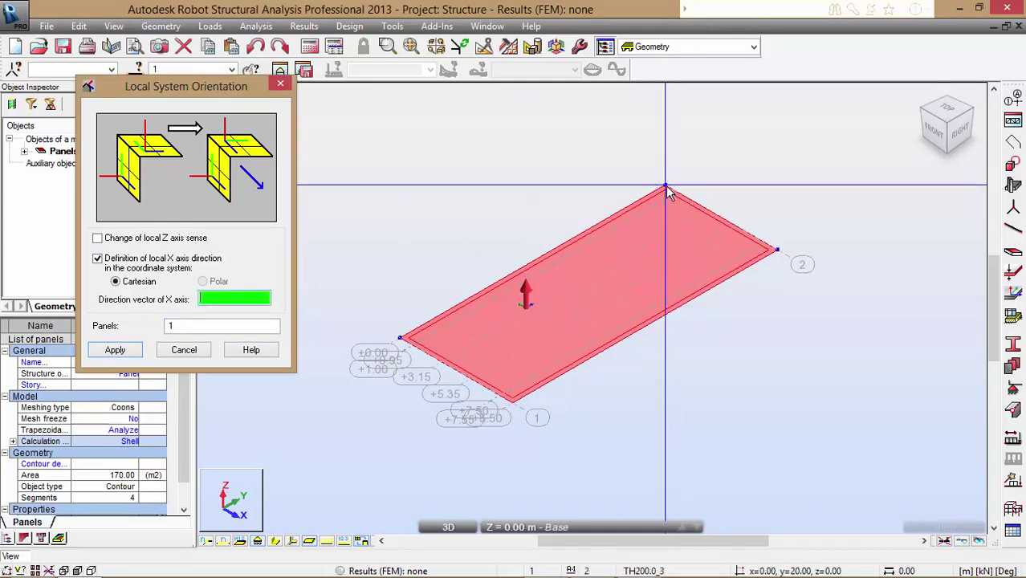
click(775, 251)
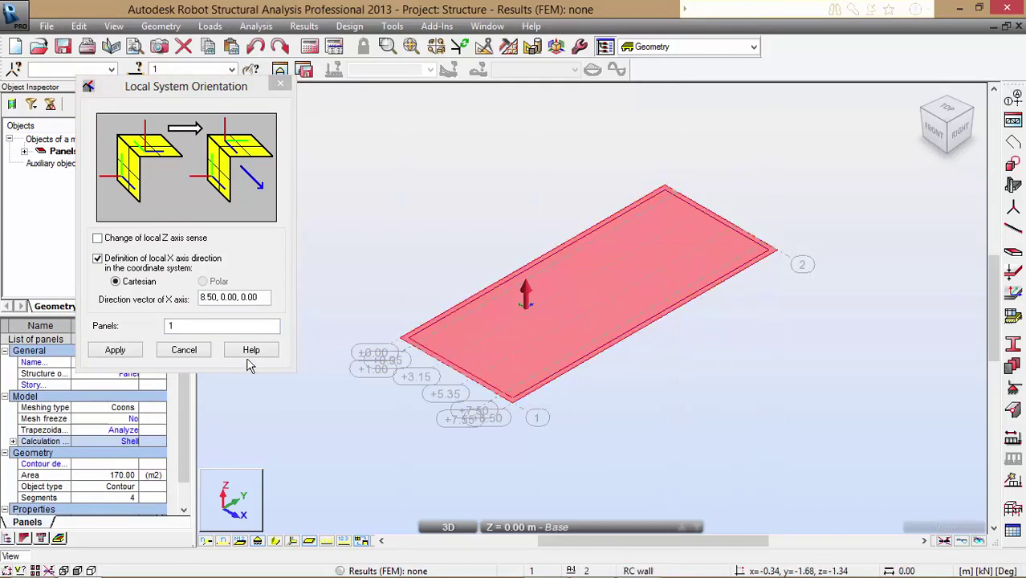
click(114, 351)
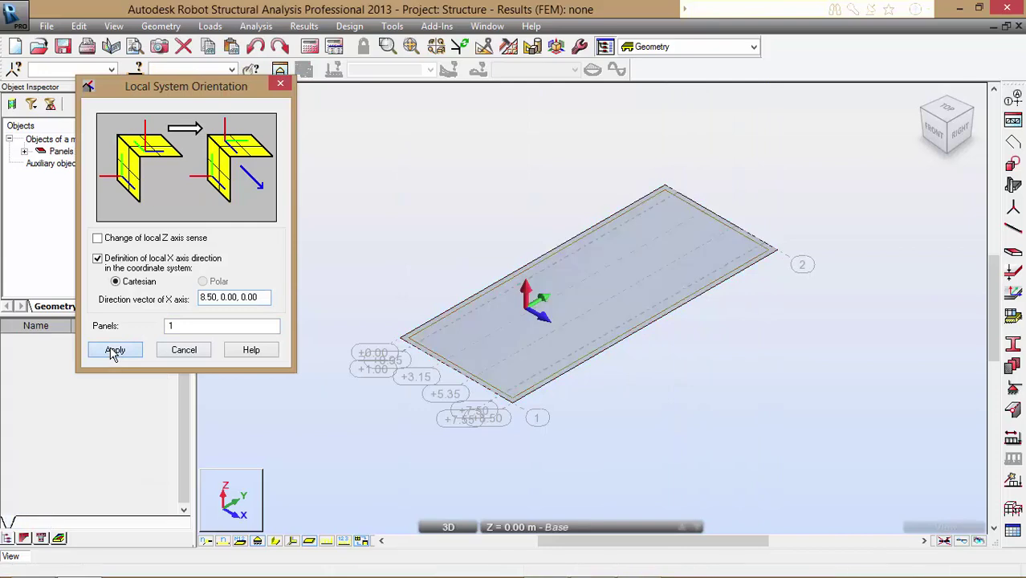
click(183, 352)
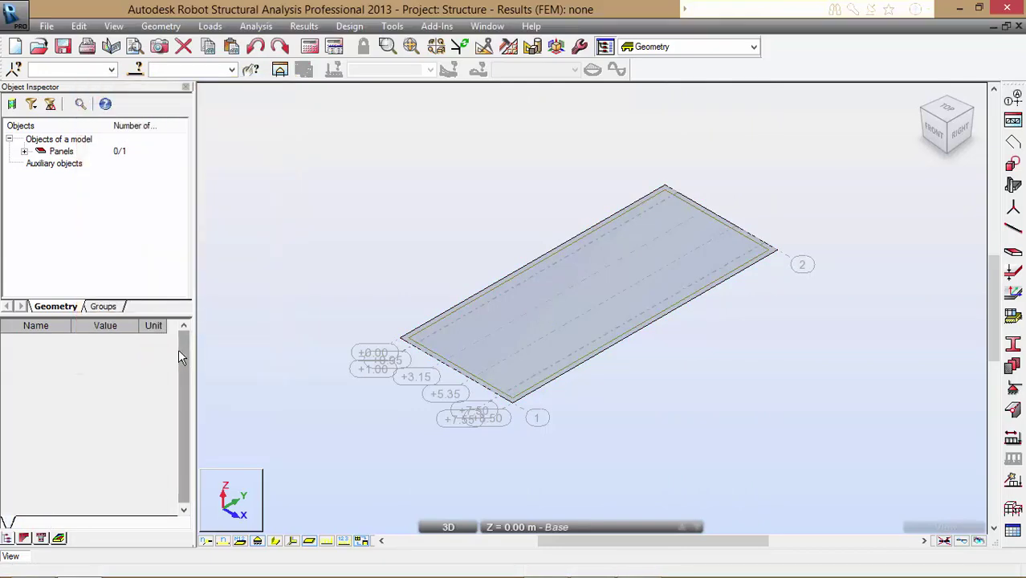
click(292, 542)
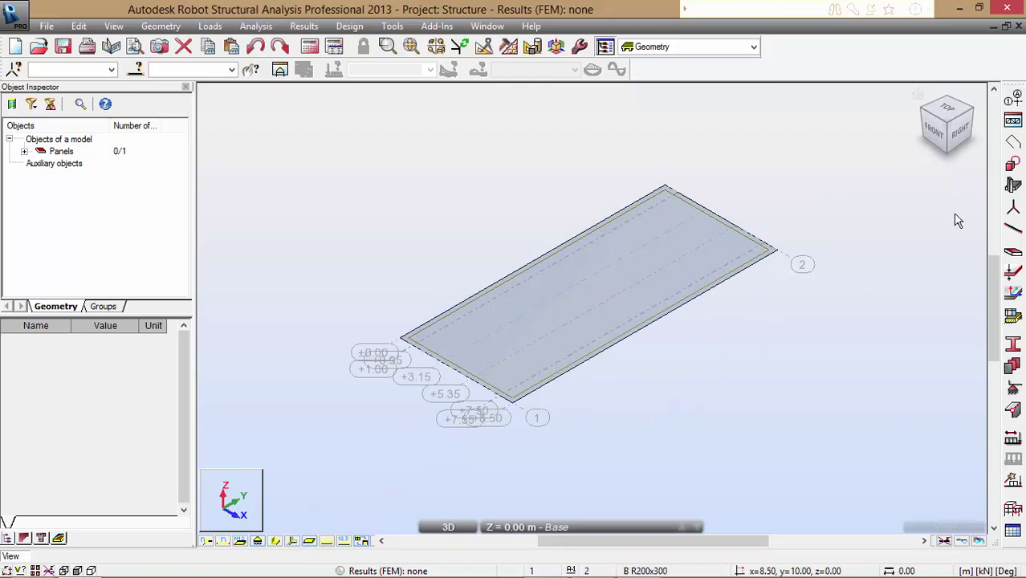
Set new bars to RC beam type and define a rectangular section with b 450 mm and h 1130 mm
click(1013, 231)
click(657, 166)
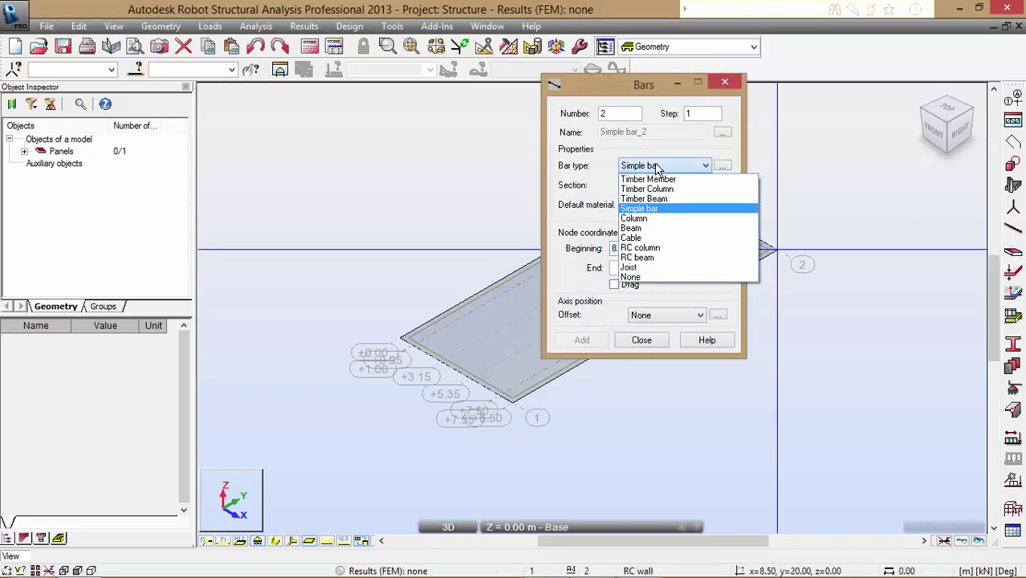
click(684, 257)
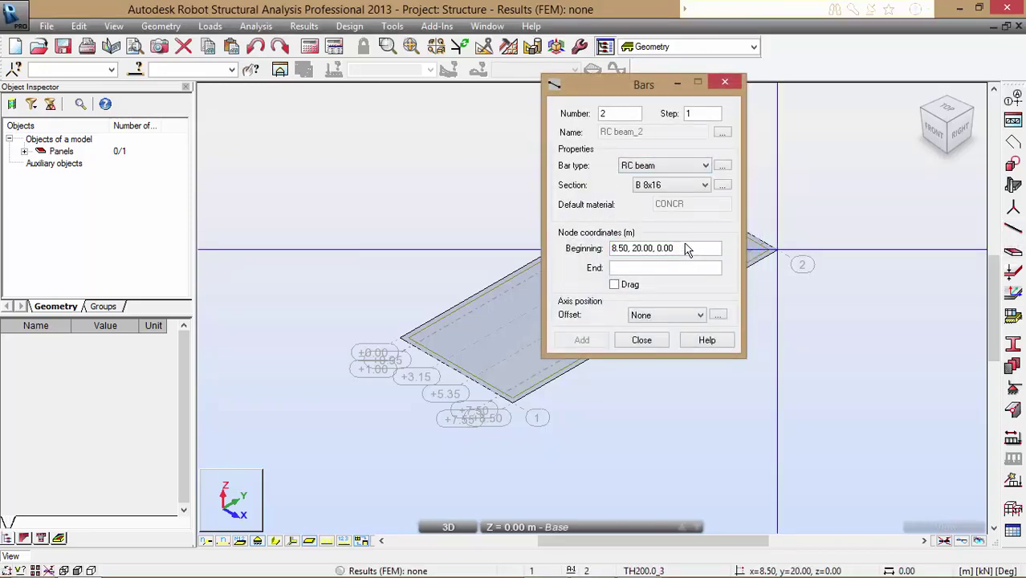
click(723, 185)
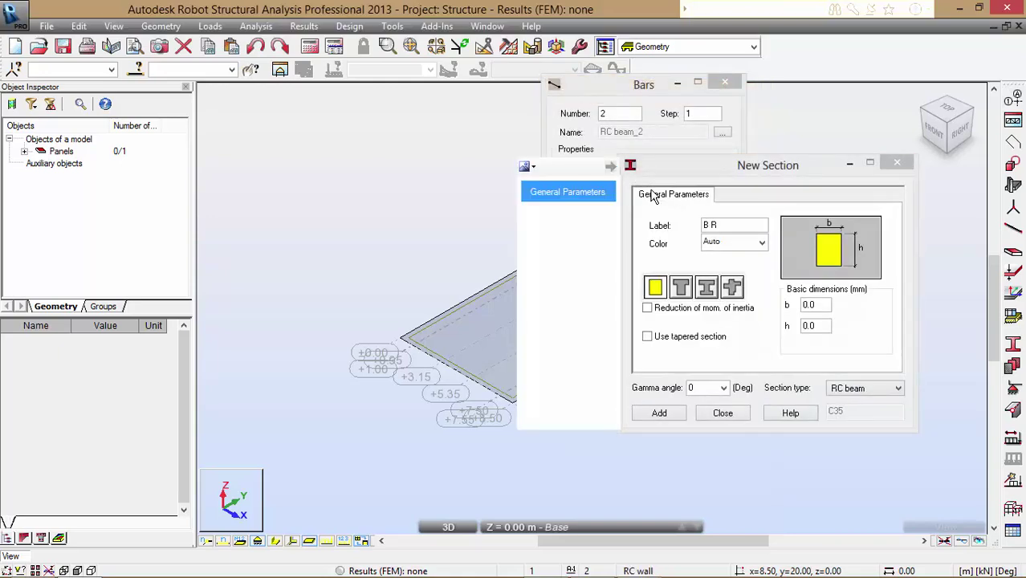
drag(702, 159, 692, 134)
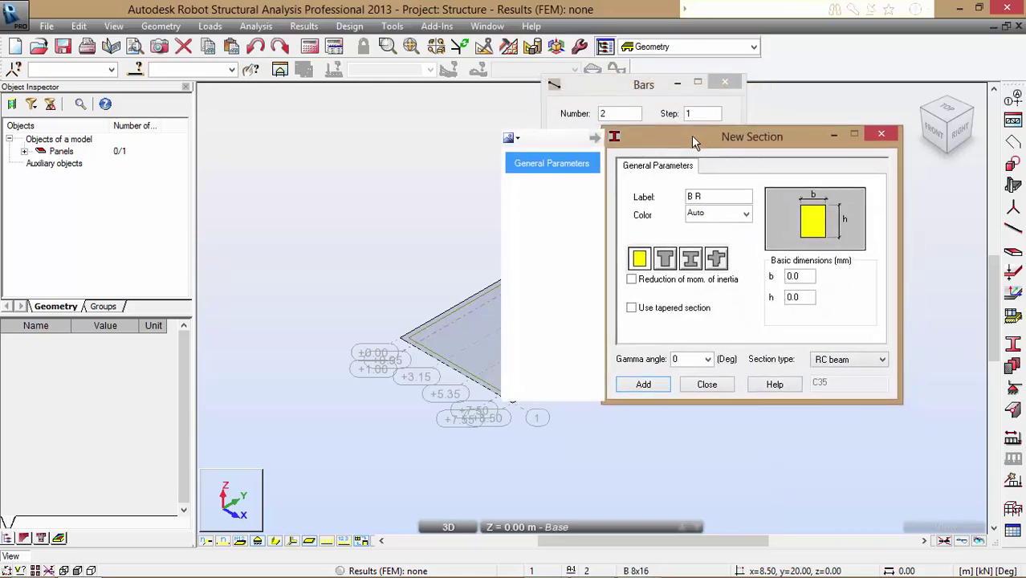
click(640, 259)
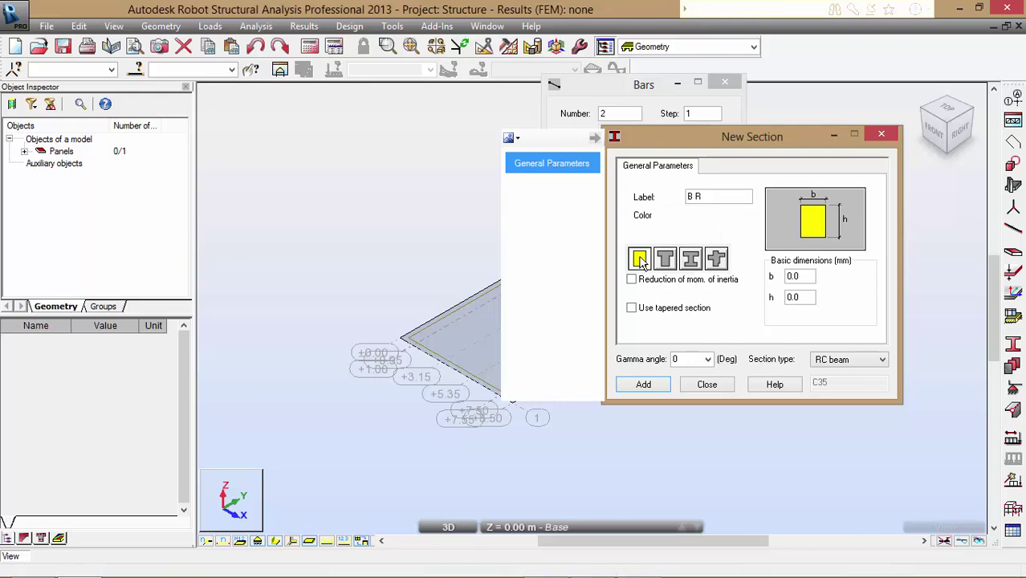
double_click(806, 298)
double_click(793, 276)
text(450)
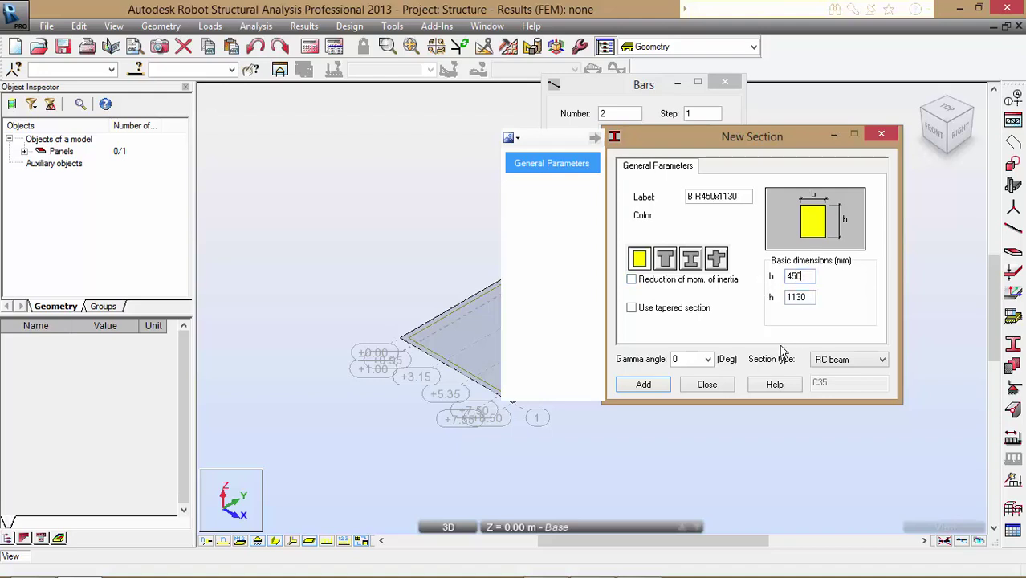
click(706, 385)
Draw an RC beam along the +3.15 axis from 3.15, 0.00, 0.00 to 3.15, 20.00, 0.00
click(686, 248)
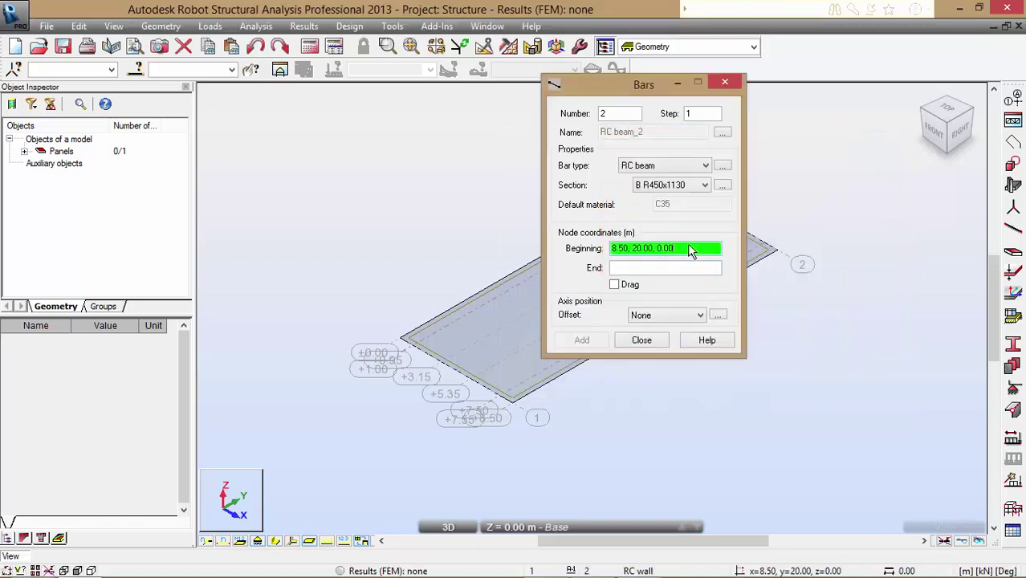
click(447, 377)
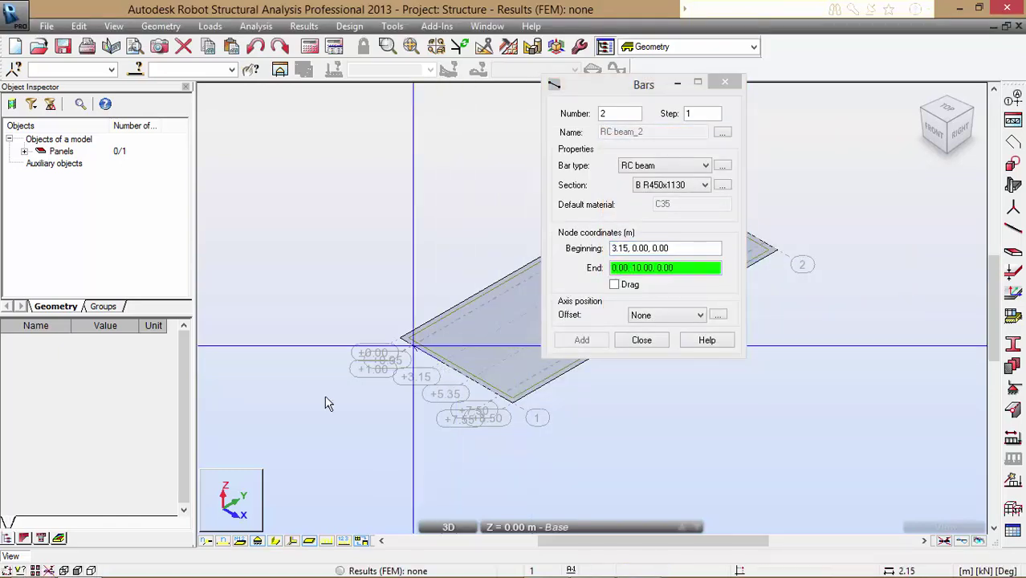
scroll(446, 378, down, 3)
scroll(448, 330, up, 5)
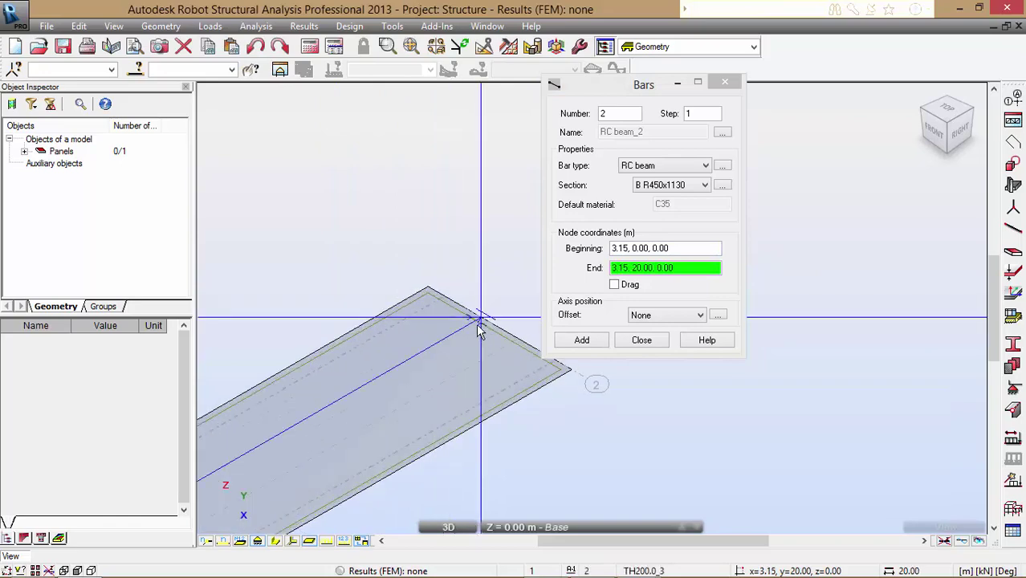
click(479, 329)
Draw a second RC beam along the +5.35 axis, starting at 5.35, 0.00, 0.00 and spanning the slab's full 20 m
scroll(513, 294, down, 3)
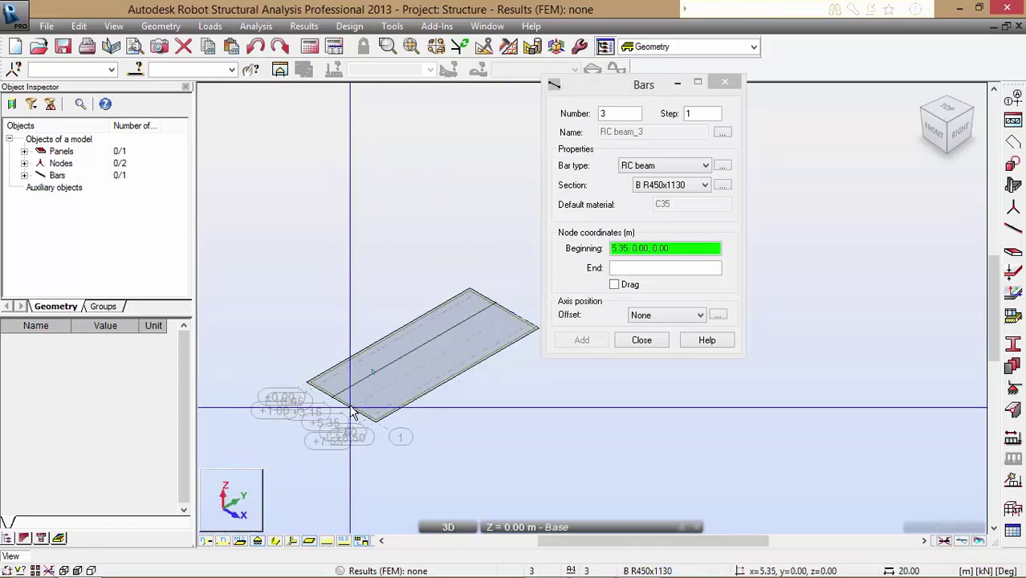
click(350, 412)
click(506, 325)
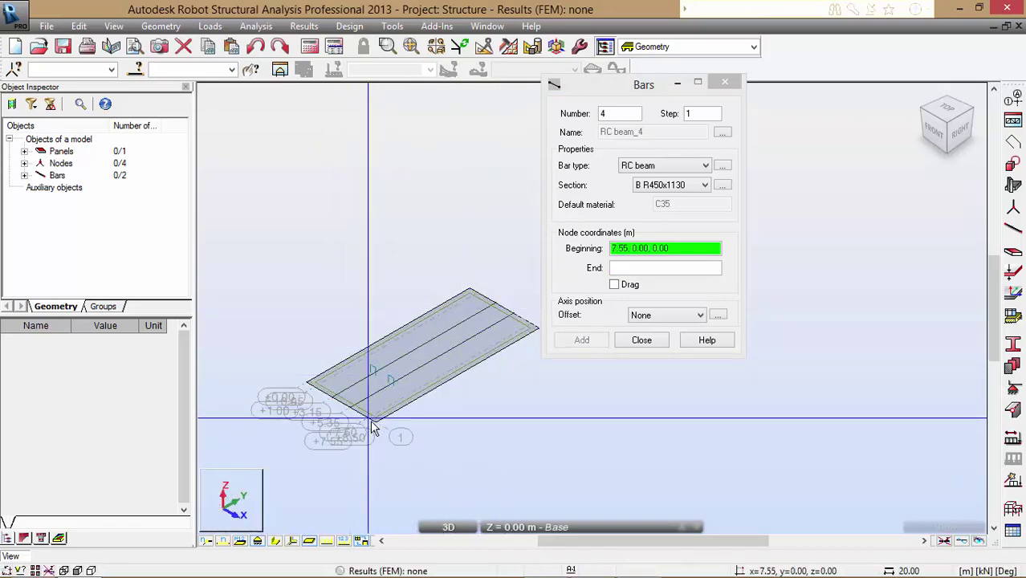
Draw an RC beam along the +7.55 axis from 7.55, 0.00, 0.00 to 7.55, 20.00, 0.00
scroll(366, 422, up, 6)
scroll(410, 406, up, 2)
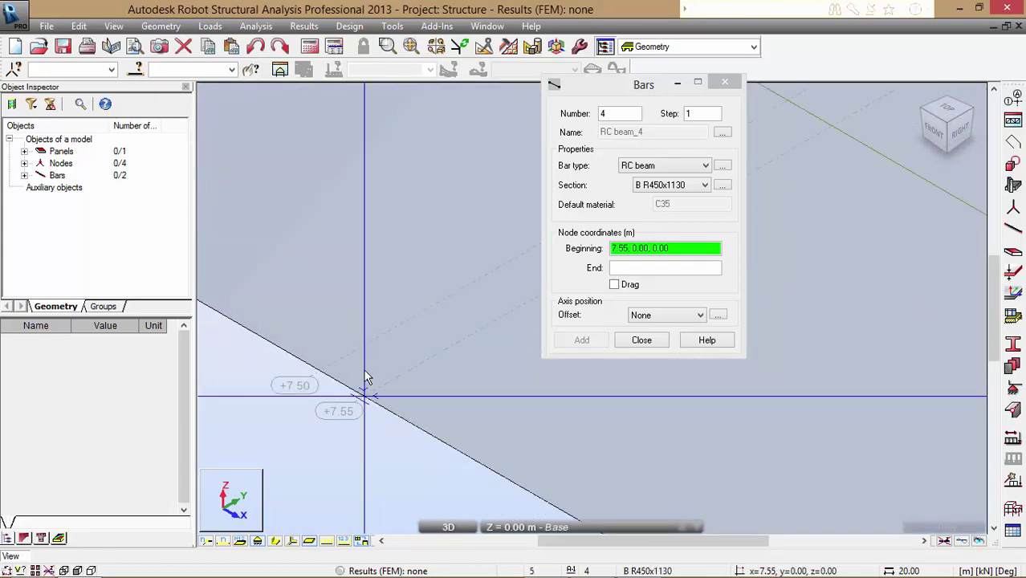
scroll(321, 368, down, 2)
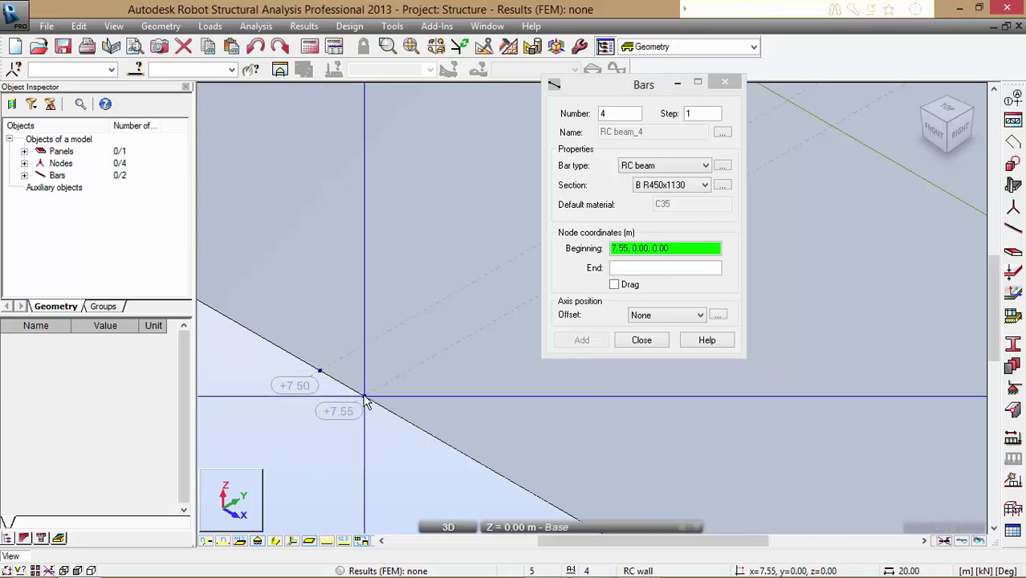
click(329, 428)
scroll(273, 474, down, 5)
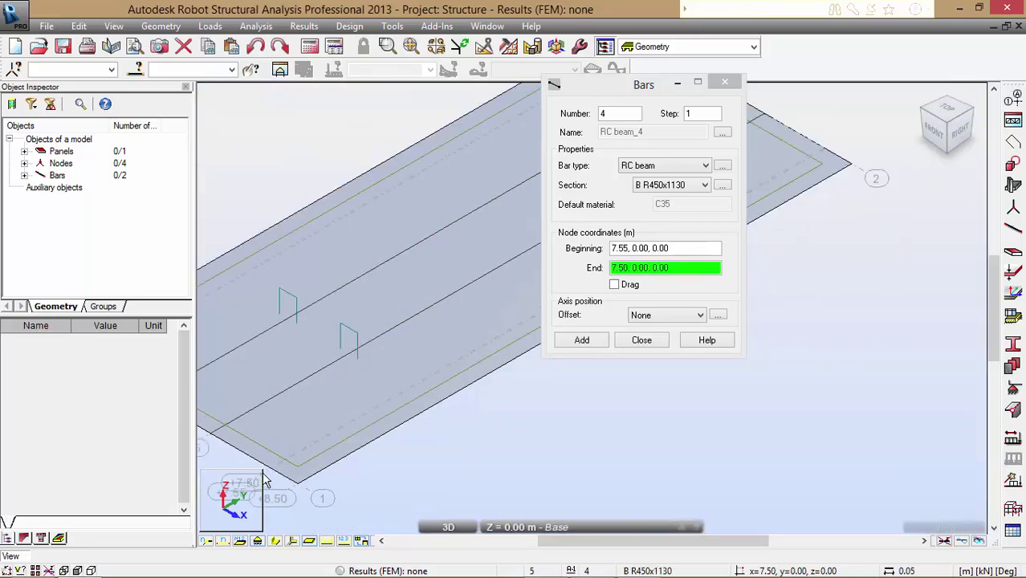
scroll(427, 386, up, 5)
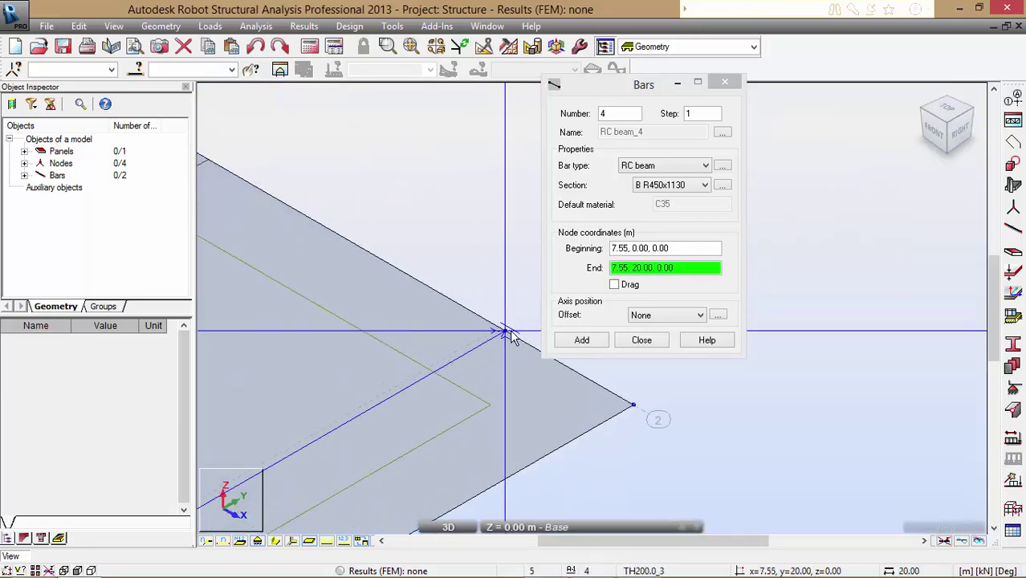
click(514, 345)
Draw an RC beam along the +0.95 axis from 0.95, 0.00, 0.00 to 0.95, 20.00, 0.00 and end bar definition
scroll(514, 344, down, 4)
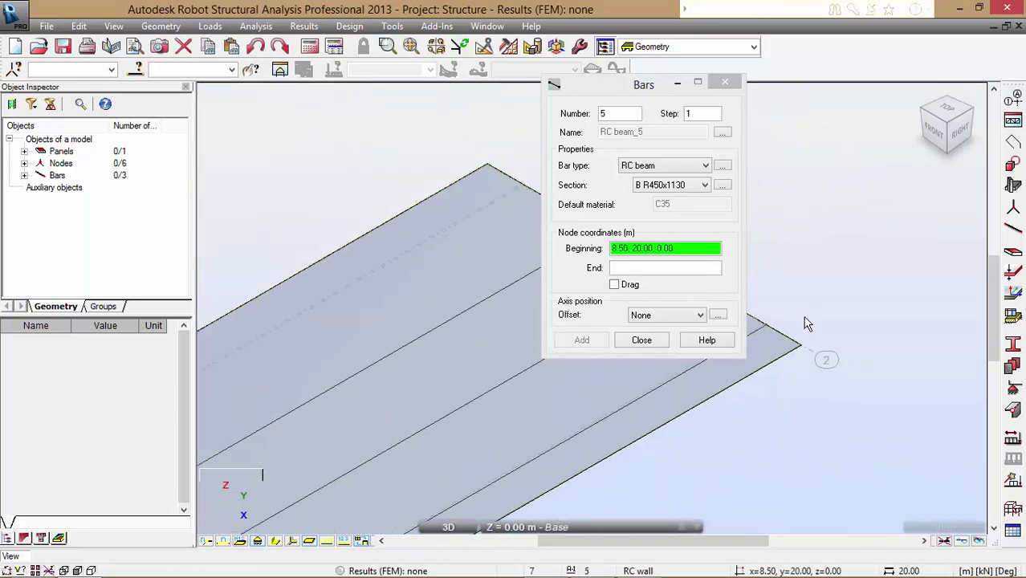
scroll(221, 498, up, 3)
scroll(217, 495, up, 4)
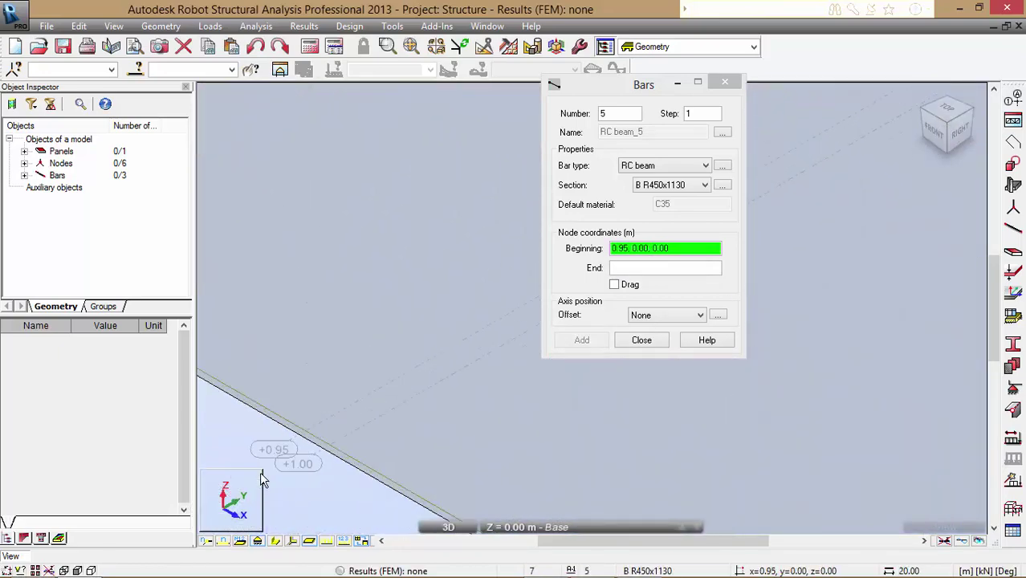
click(305, 427)
scroll(222, 508, down, 4)
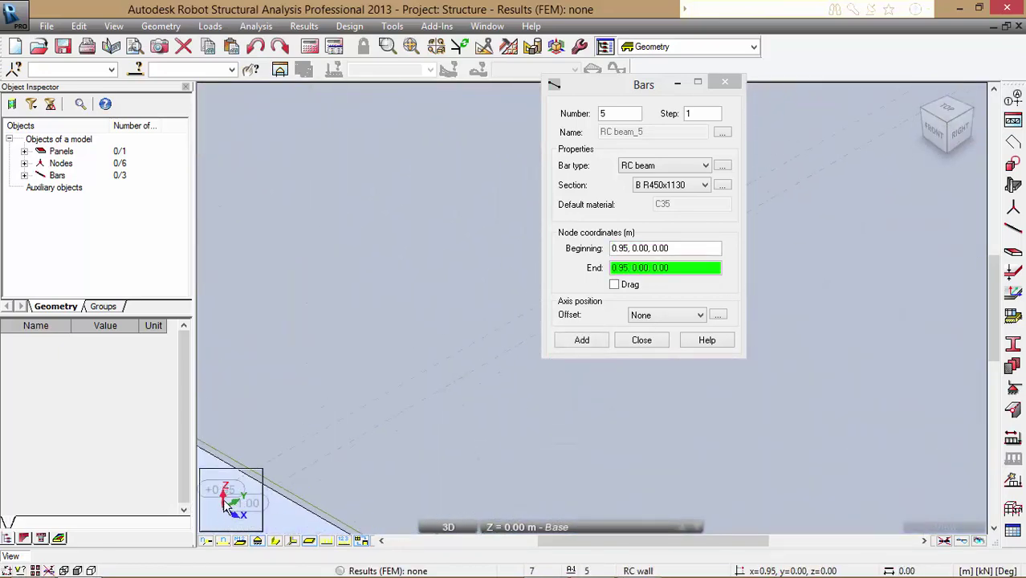
scroll(220, 506, down, 3)
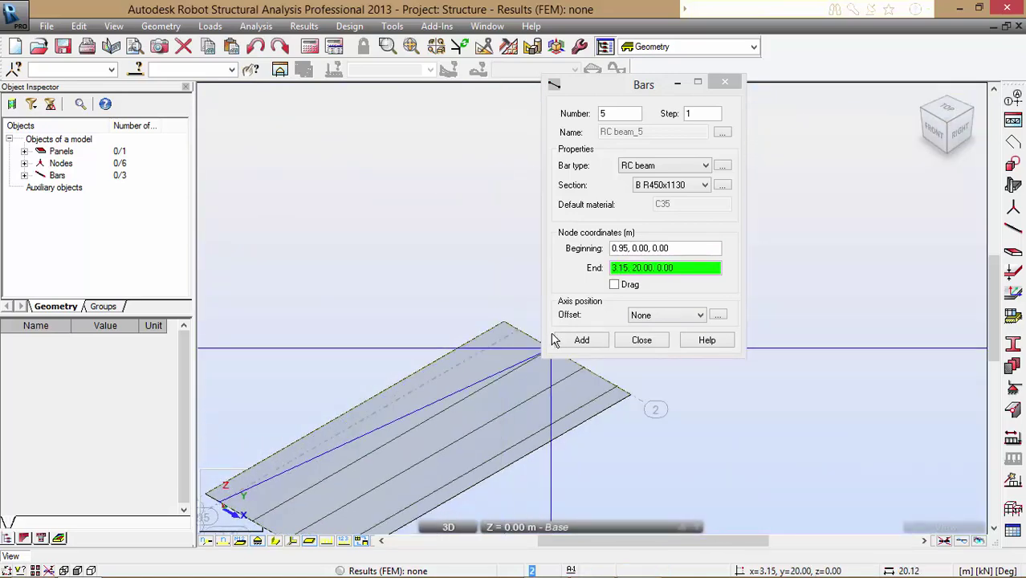
scroll(549, 334, up, 4)
scroll(437, 322, up, 4)
click(489, 316)
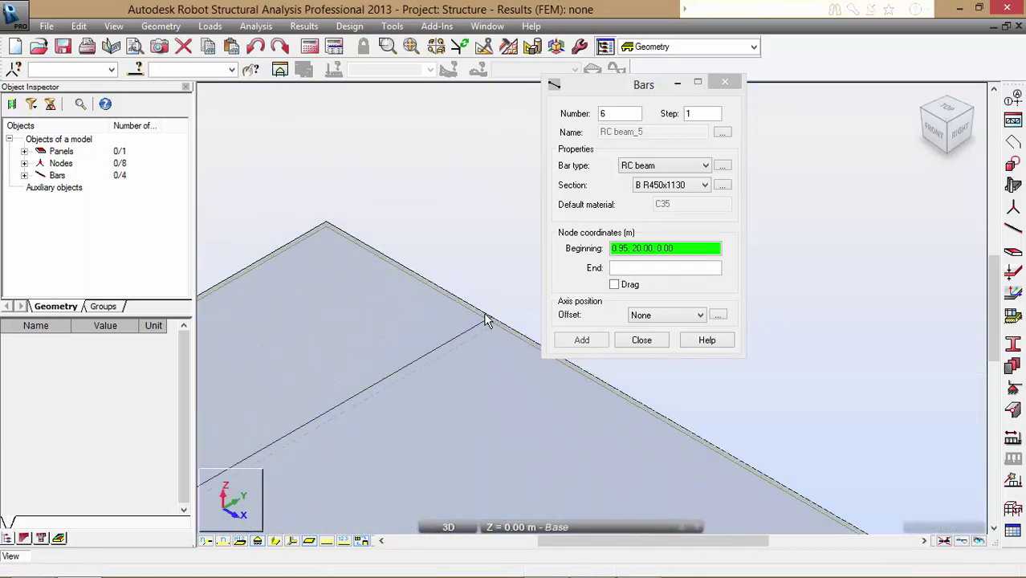
click(642, 340)
Check the four beams' section shapes on the slab, and hide the shapes again
scroll(575, 254, down, 8)
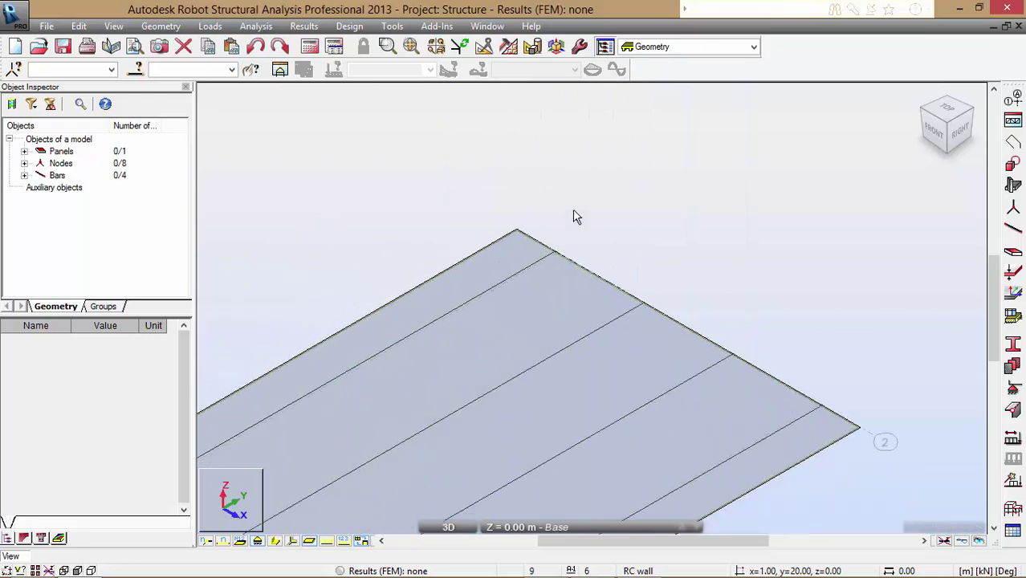
scroll(481, 267, up, 4)
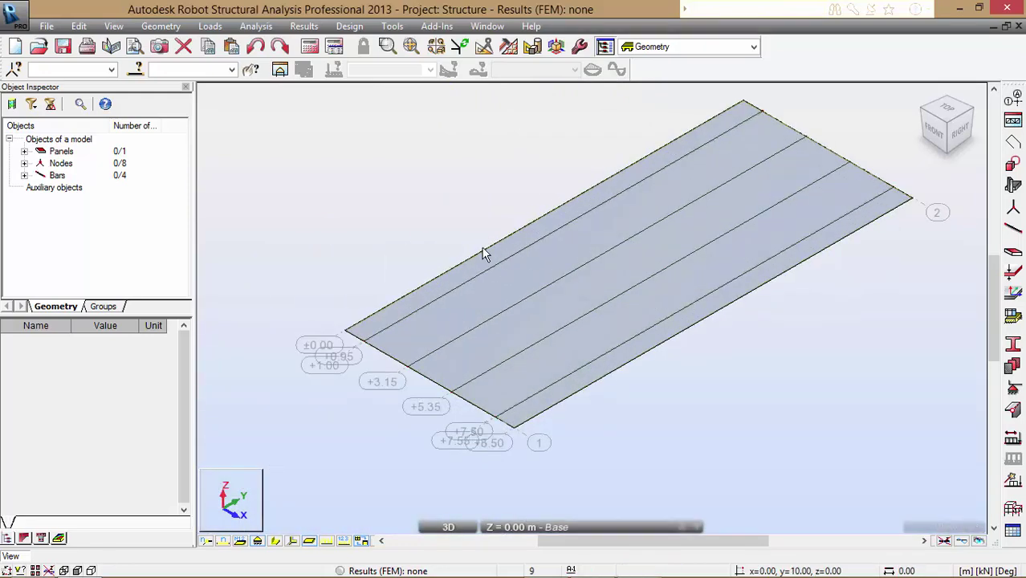
click(276, 543)
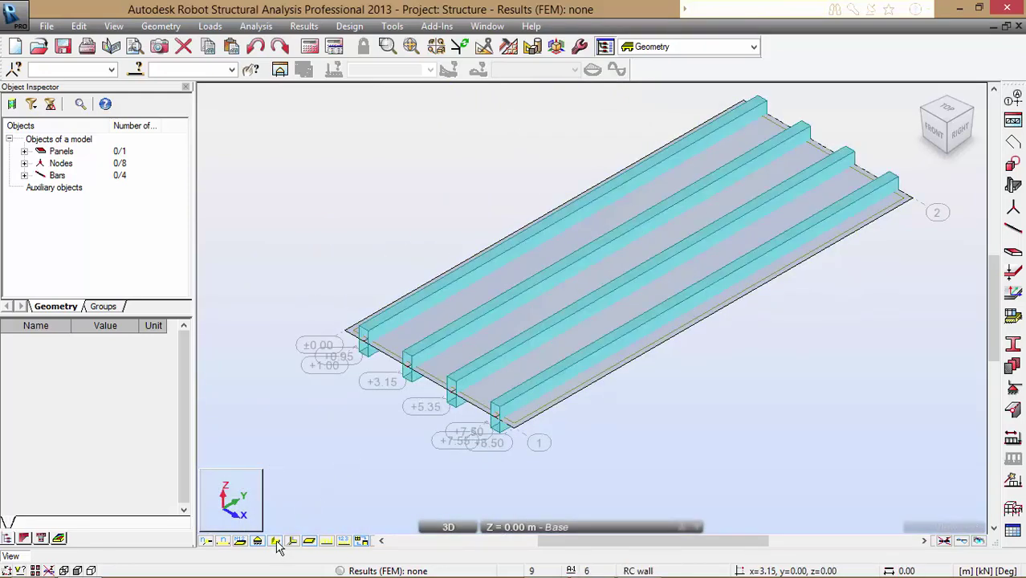
click(275, 542)
click(358, 322)
click(364, 293)
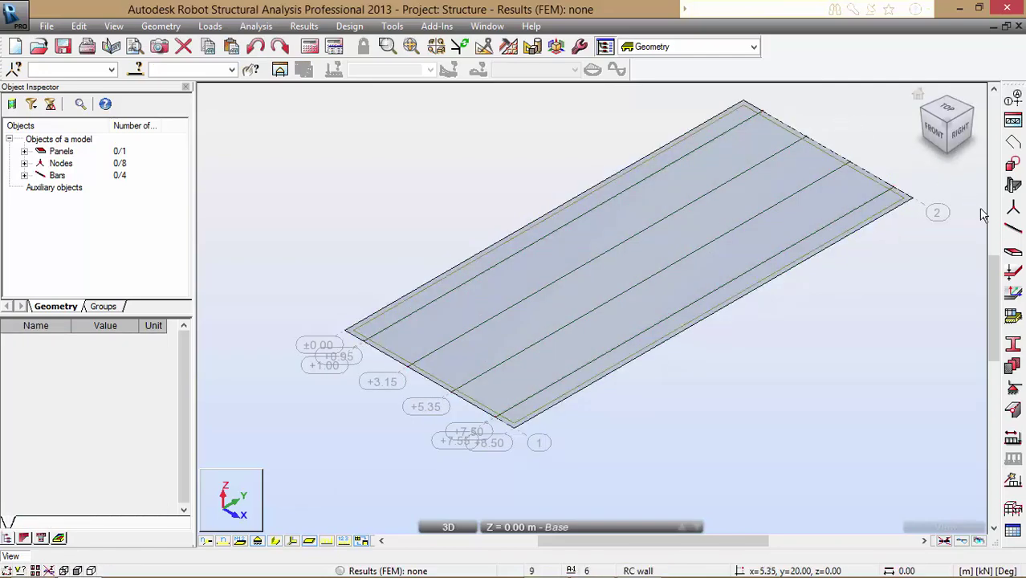
Inspect the four RC beams with their section shapes displayed, and leave bar definition without adding a bar
click(1013, 229)
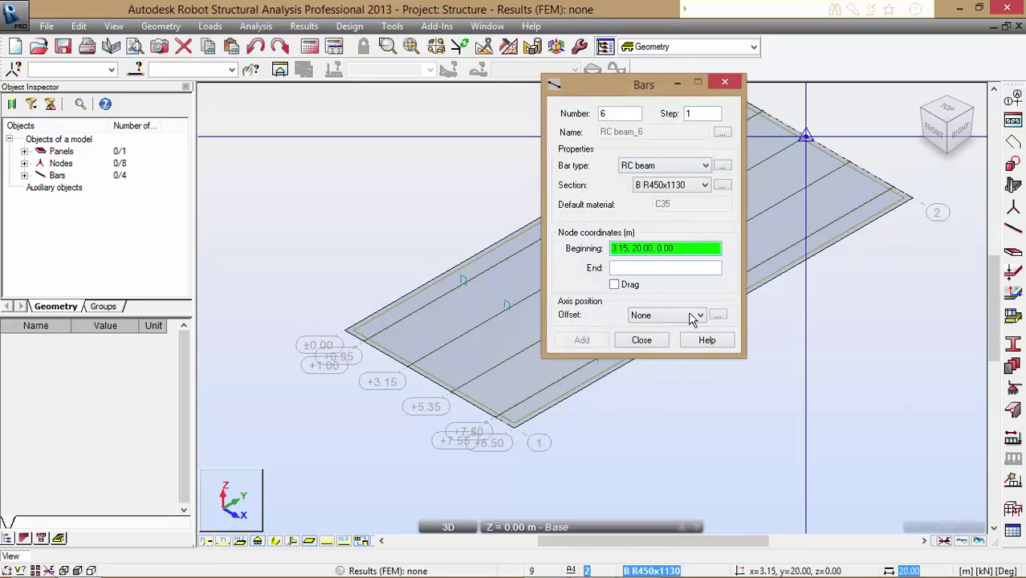
drag(640, 86, 825, 87)
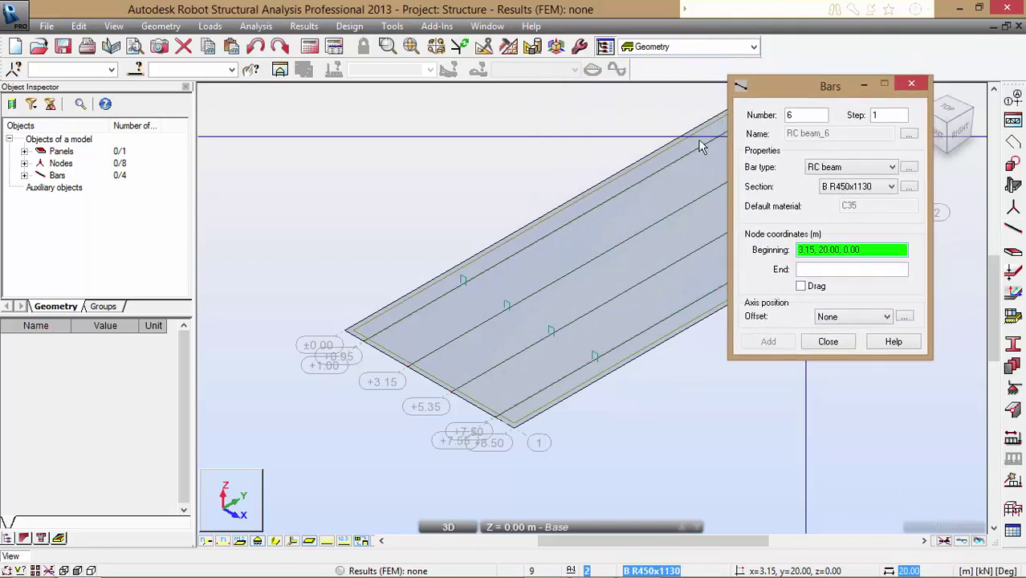
click(276, 542)
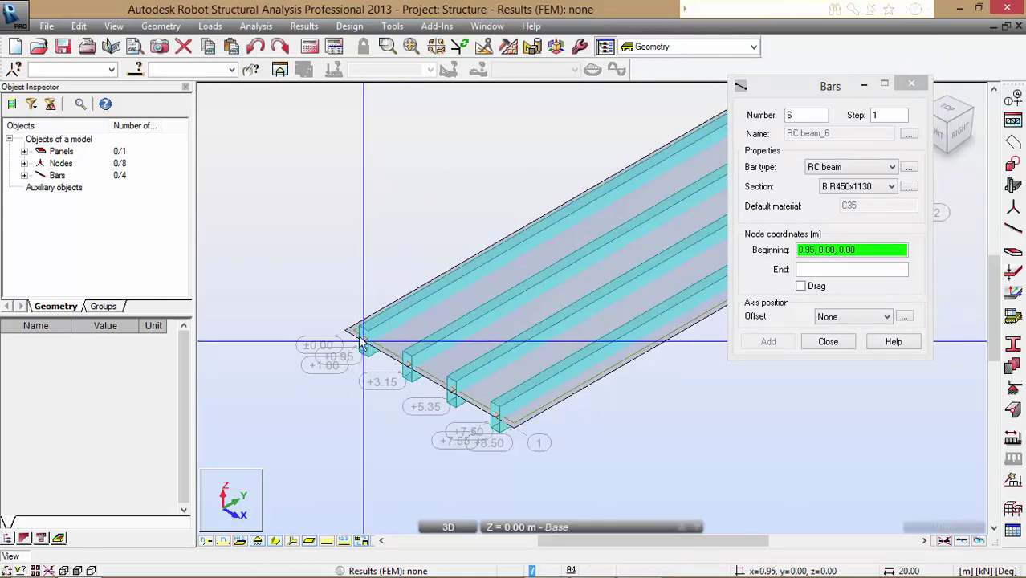
click(911, 84)
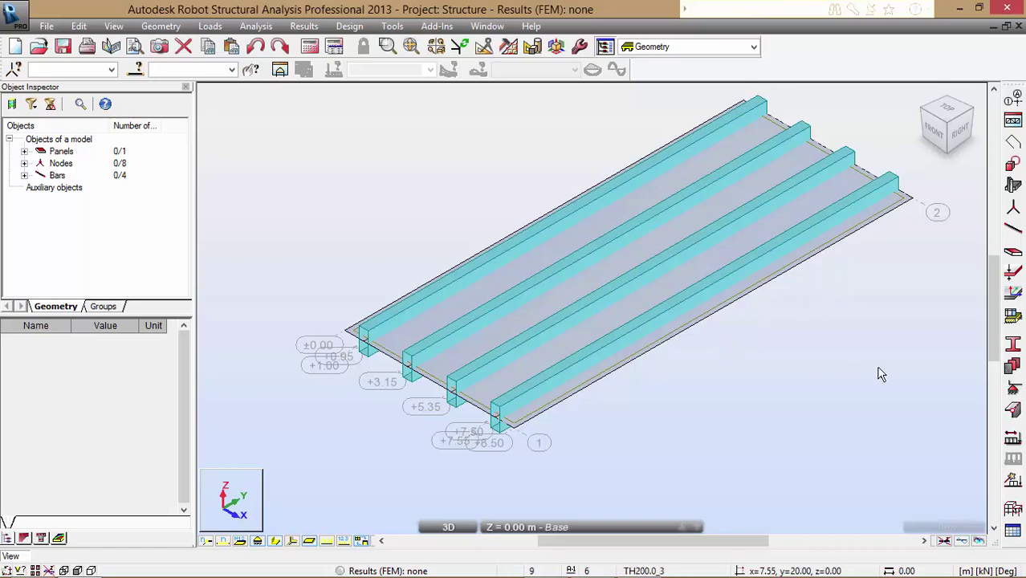
Assign pinned nodal supports to the four beam ends along axis 1, on +0.95, +3.15, +5.35 and +7.55
click(1014, 390)
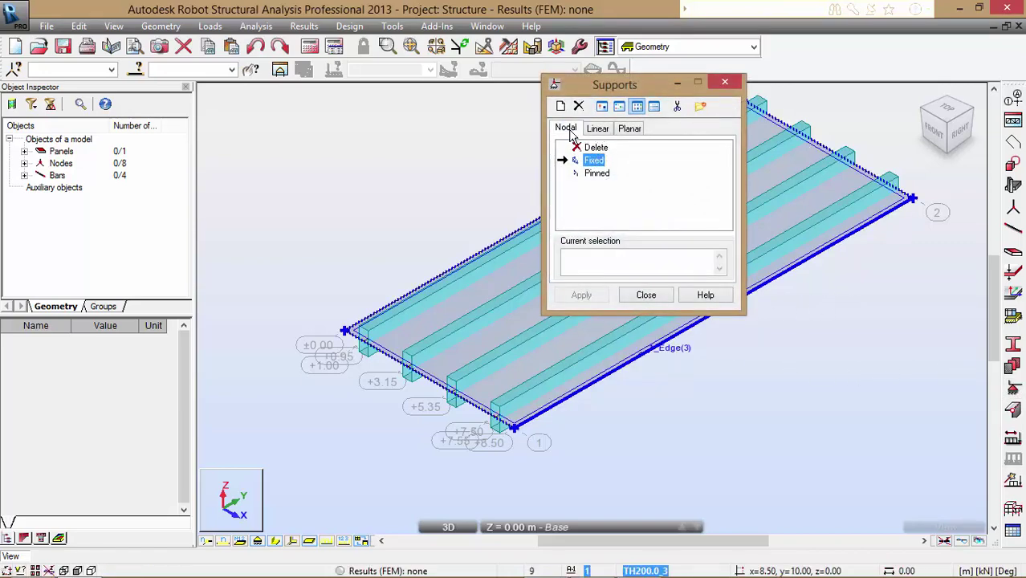
click(597, 173)
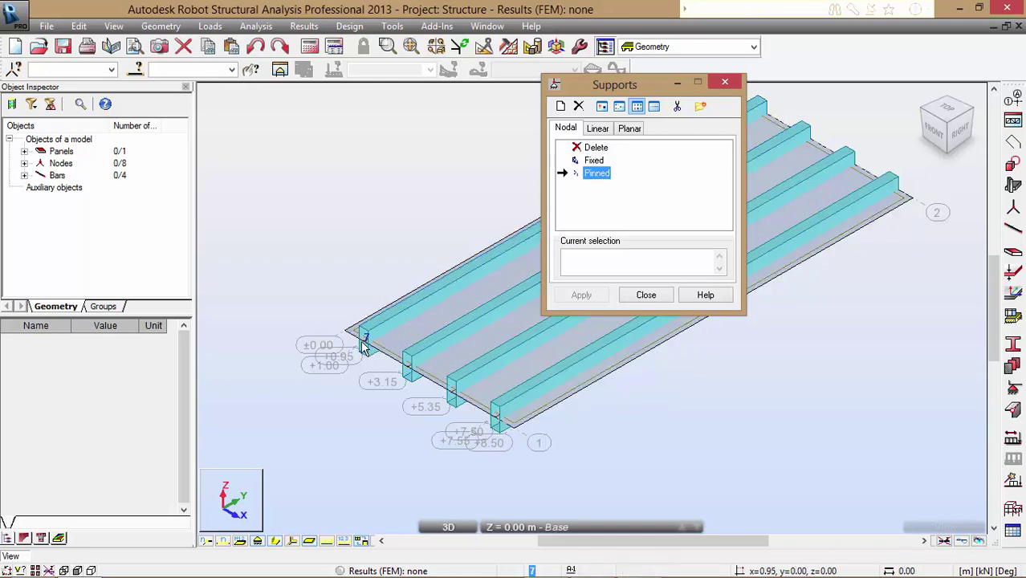
click(364, 346)
click(409, 365)
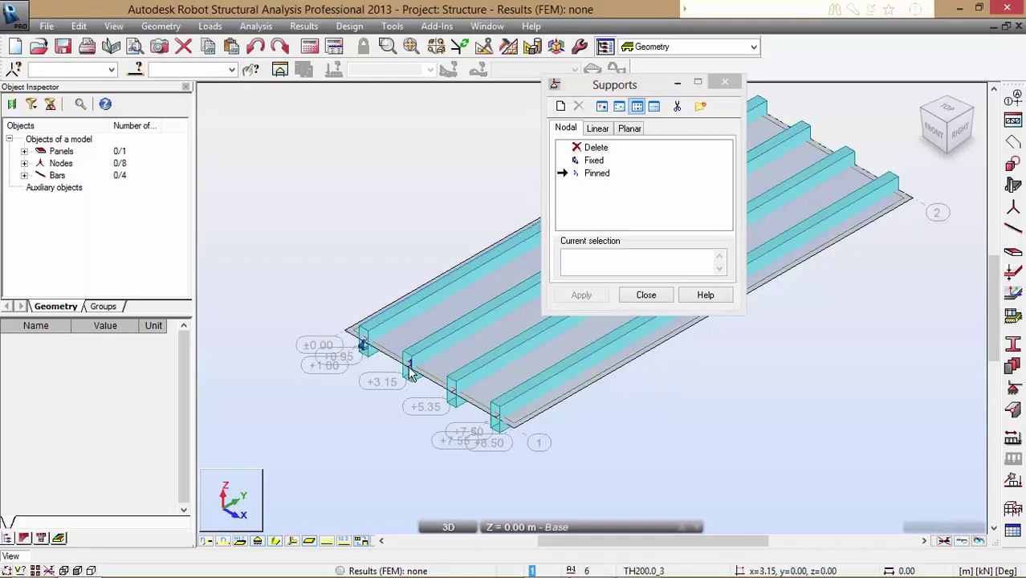
click(451, 394)
click(498, 430)
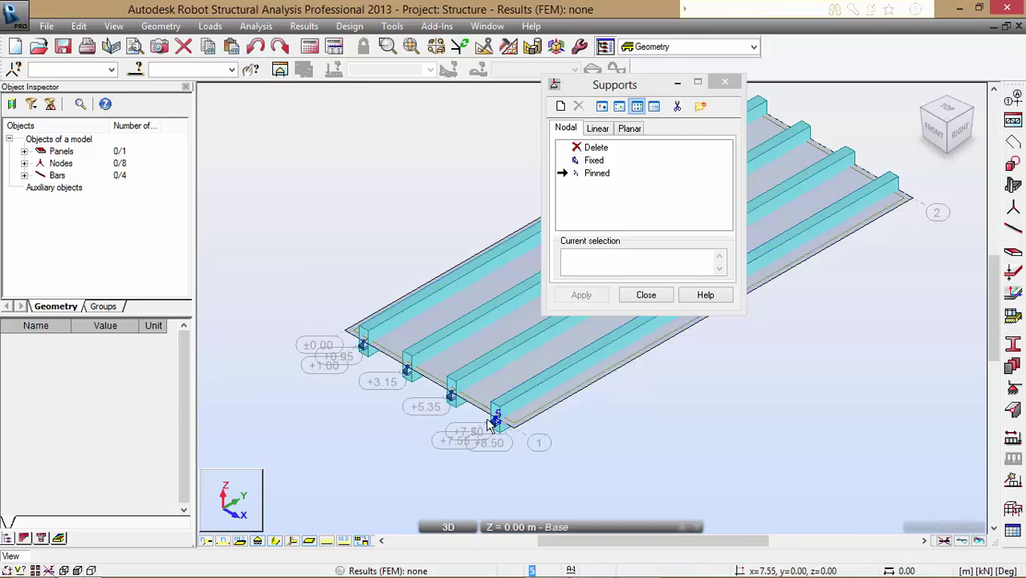
With the fixed nodal support chosen, display the node numbers and hide the beams' section shapes, viewing the slab from its axis 2 end
click(971, 116)
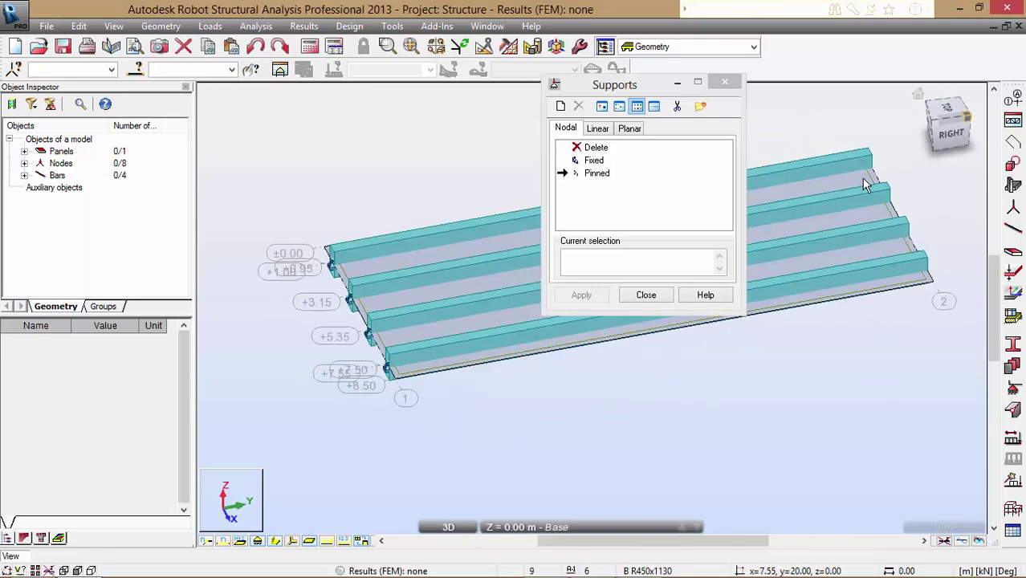
click(580, 161)
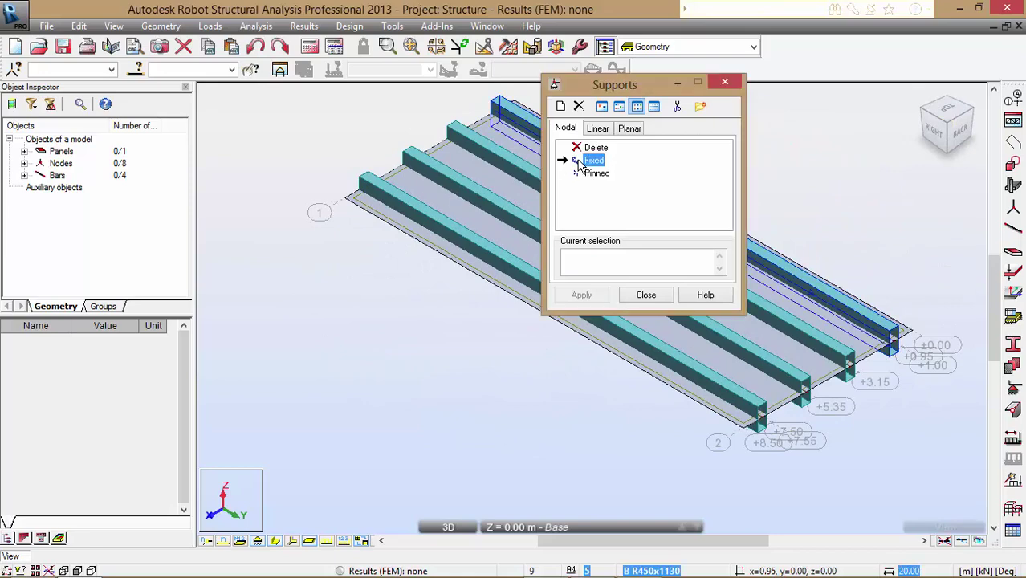
click(205, 545)
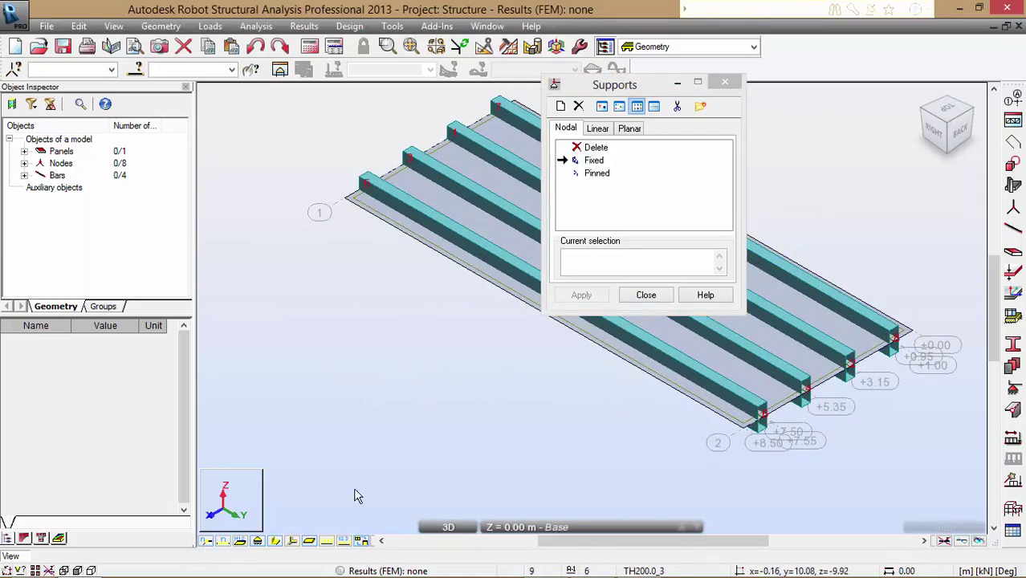
click(274, 541)
Assign fixed supports to nodes 6, 4, 2 and 8 at the beam ends on axis 2, and end support definition
scroll(915, 364, up, 1)
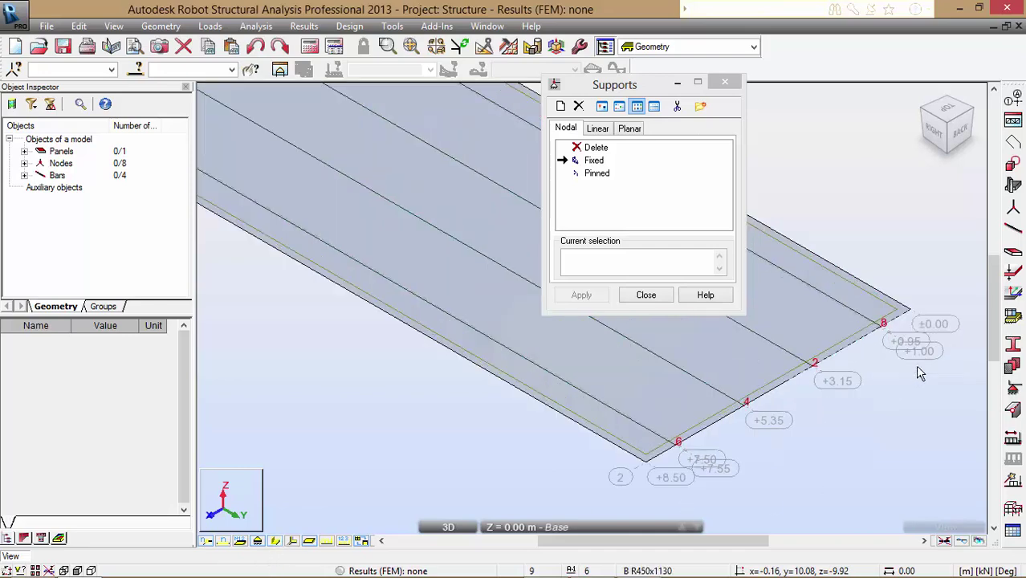
scroll(803, 345, up, 1)
scroll(763, 321, up, 1)
click(637, 262)
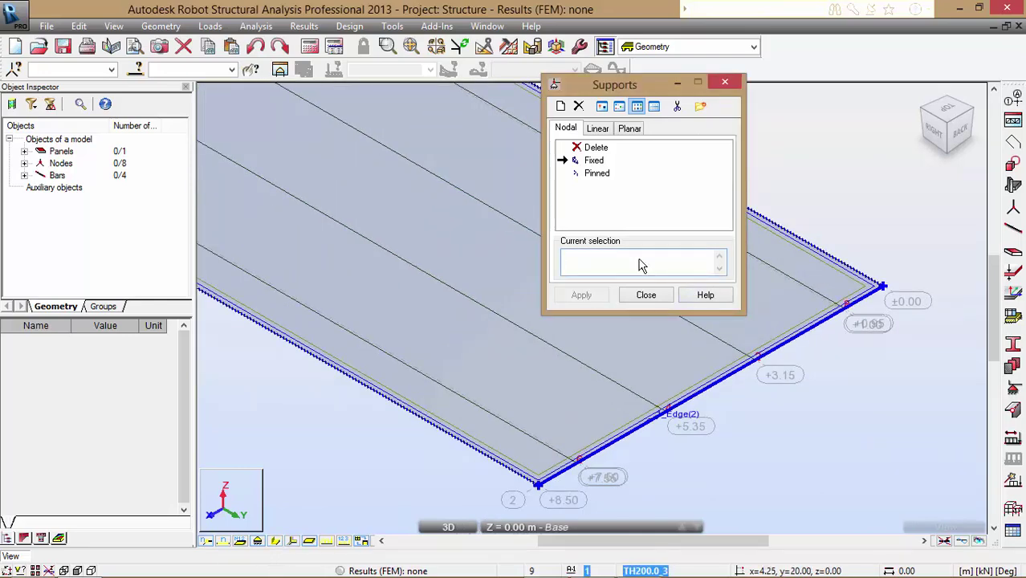
click(691, 415)
click(655, 269)
text(6 4 2 8)
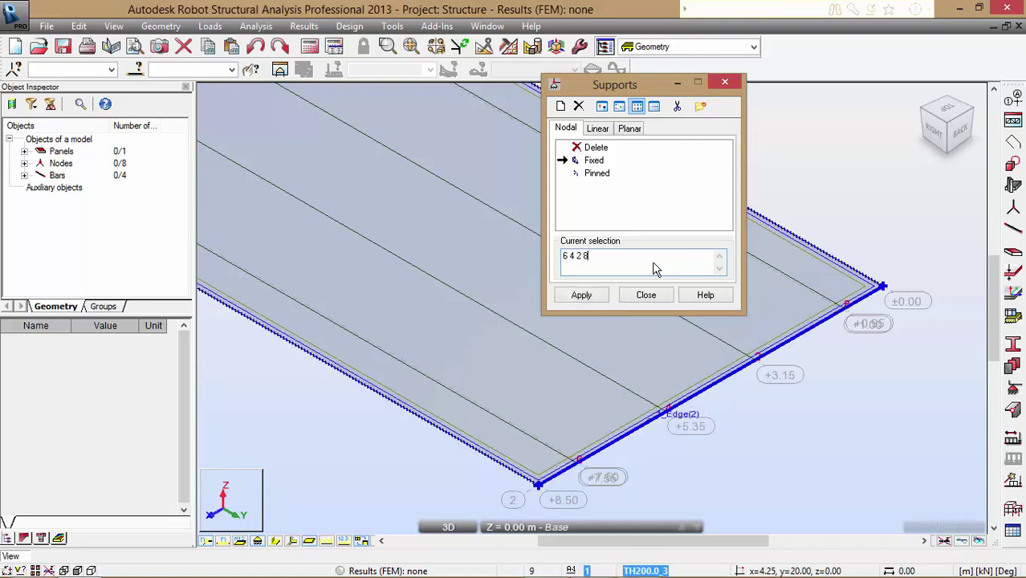
click(583, 295)
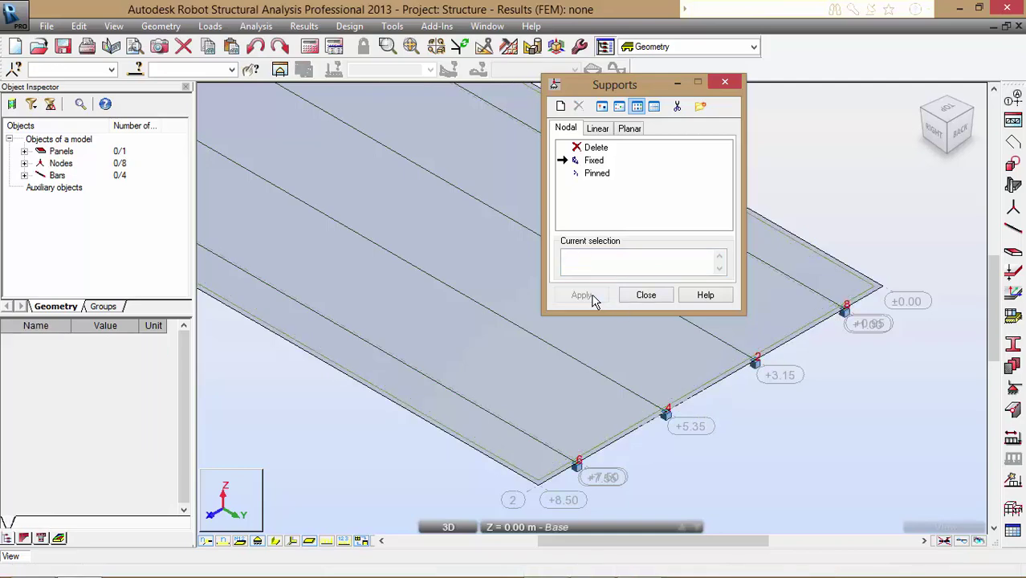
click(645, 299)
Review the whole supported slab from the front-right corner, briefly showing the beams' section shapes
scroll(724, 261, down, 5)
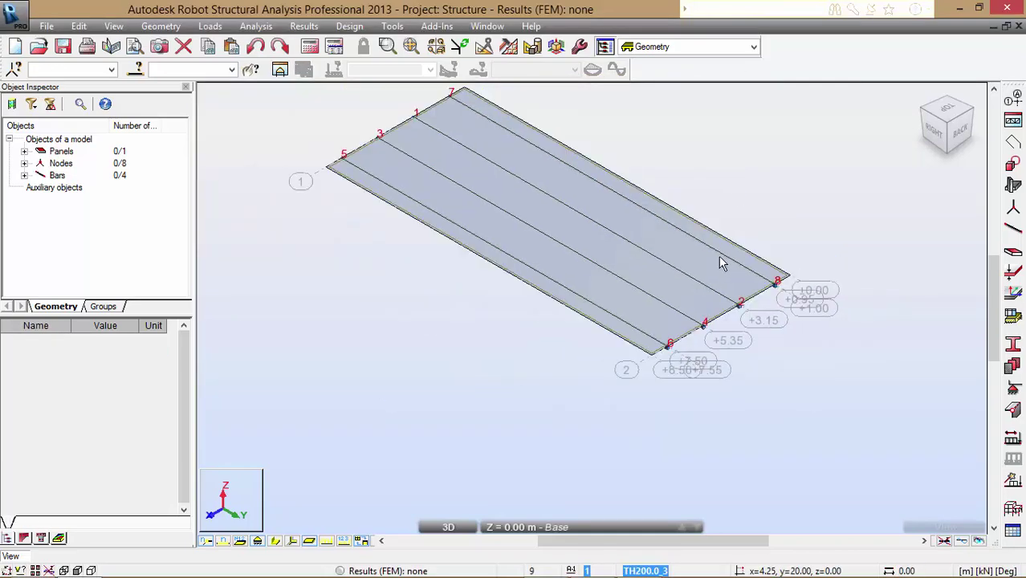
click(925, 111)
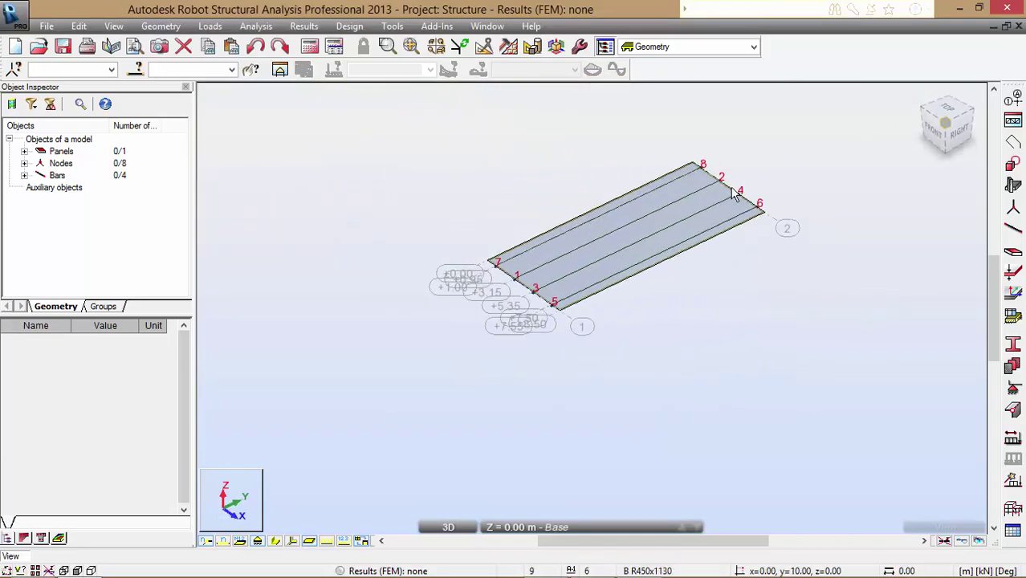
scroll(691, 130, up, 4)
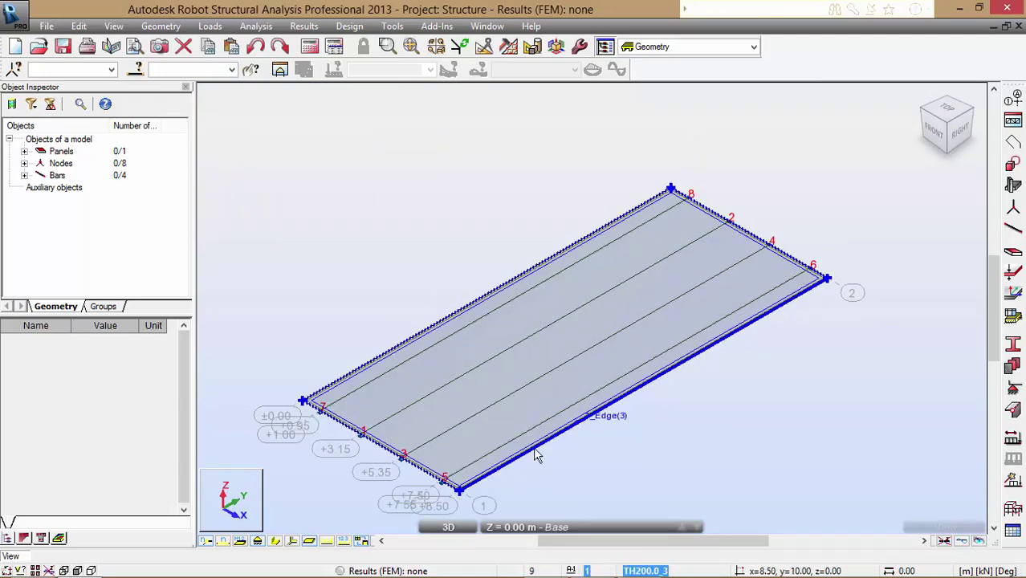
click(276, 542)
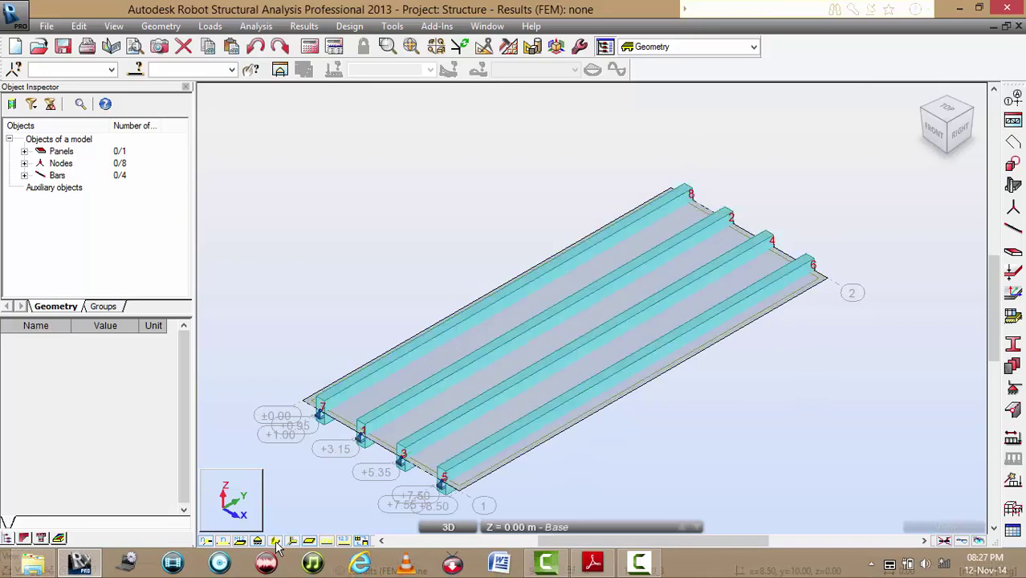
click(276, 542)
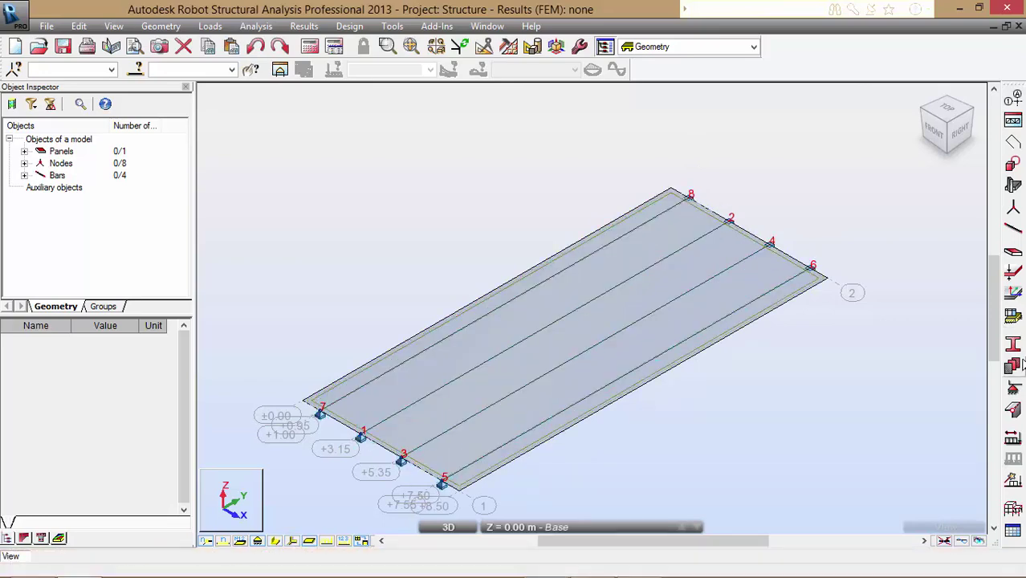
Start bar definition again to work on the axis offset of the RC beams
click(1013, 231)
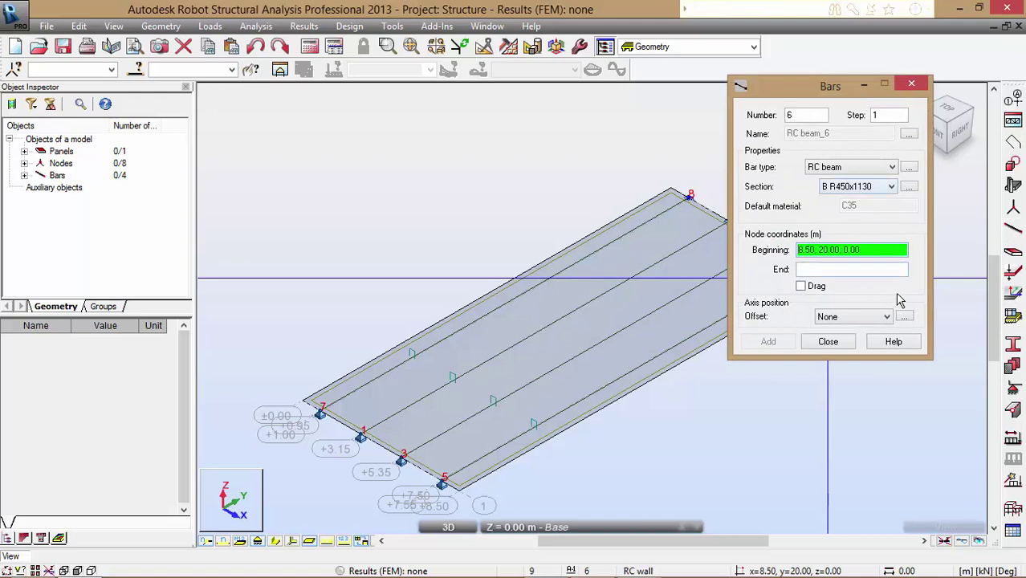
click(886, 316)
click(886, 316)
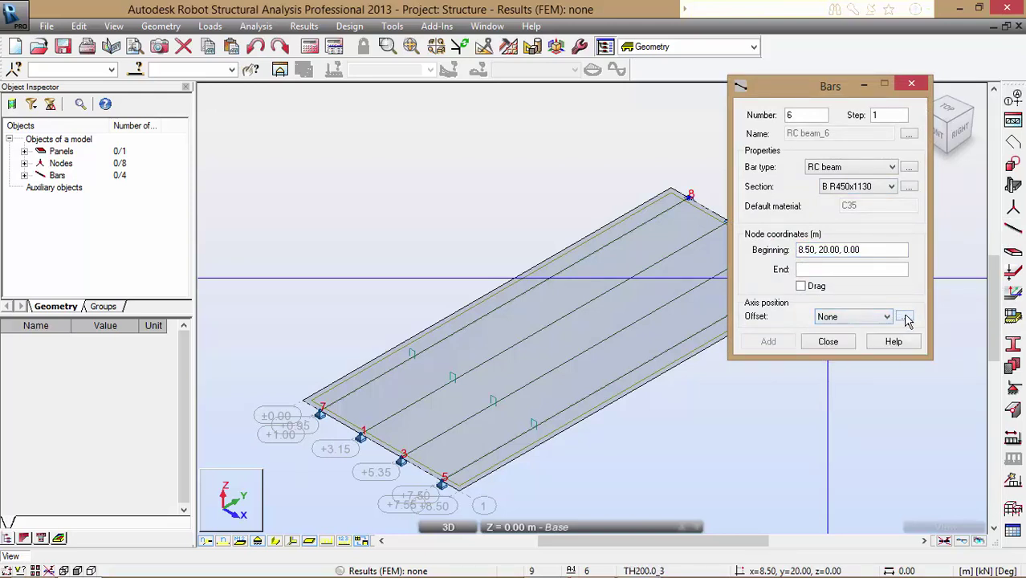
click(888, 318)
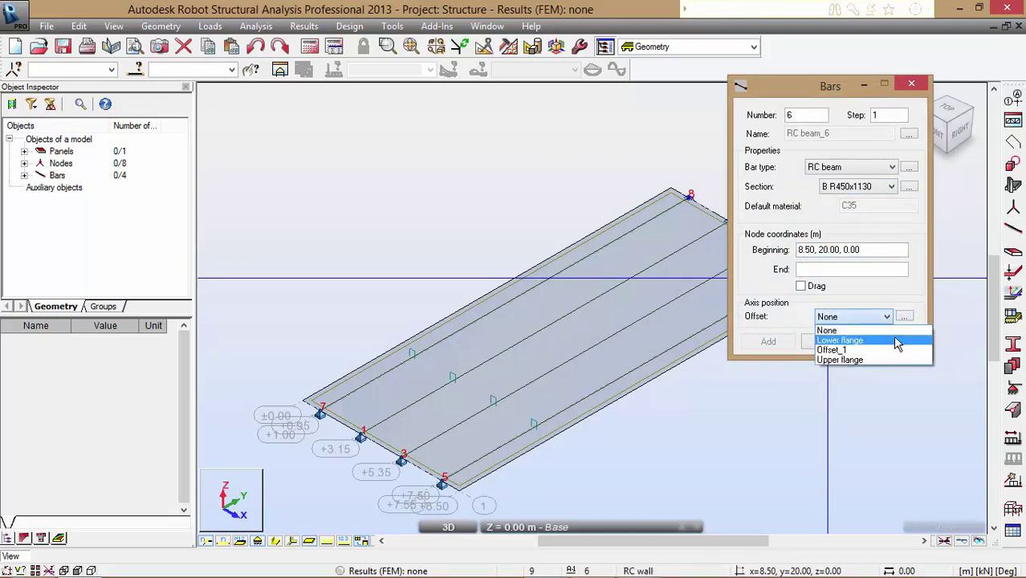
click(889, 359)
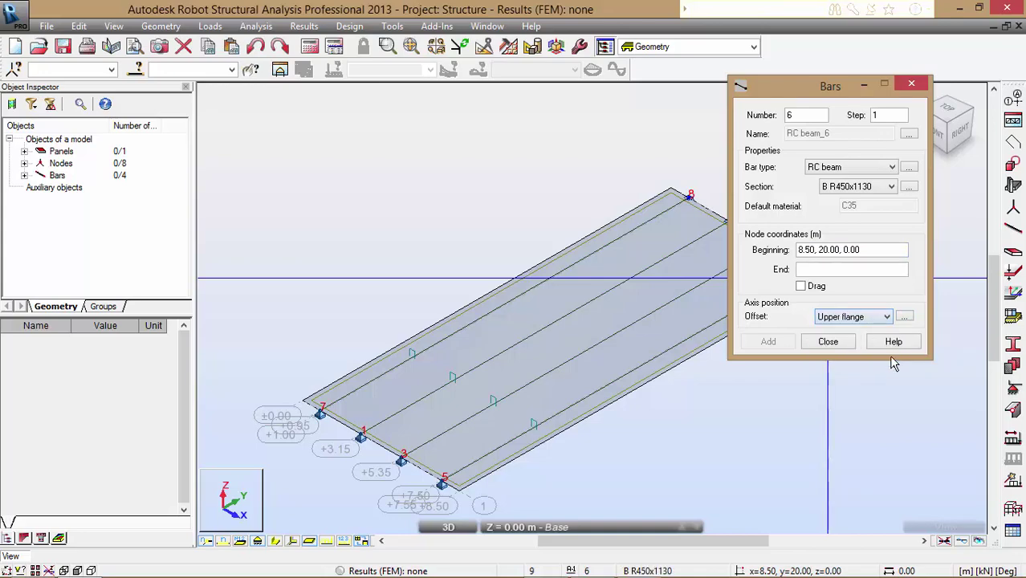
click(885, 320)
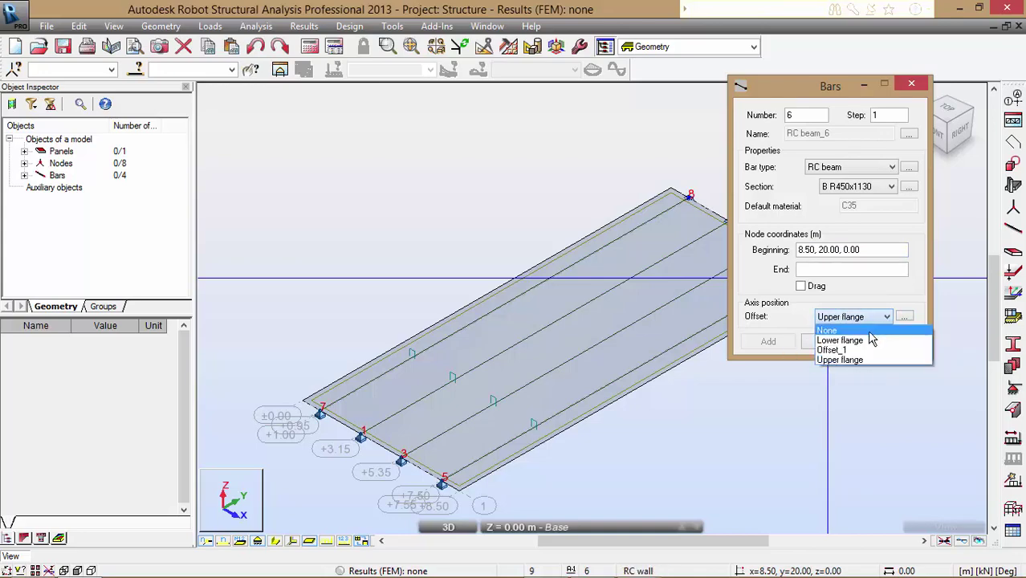
click(871, 332)
Create the relative offset Offset_2 with the axis at the top centre of the section, and end bar definition
click(903, 317)
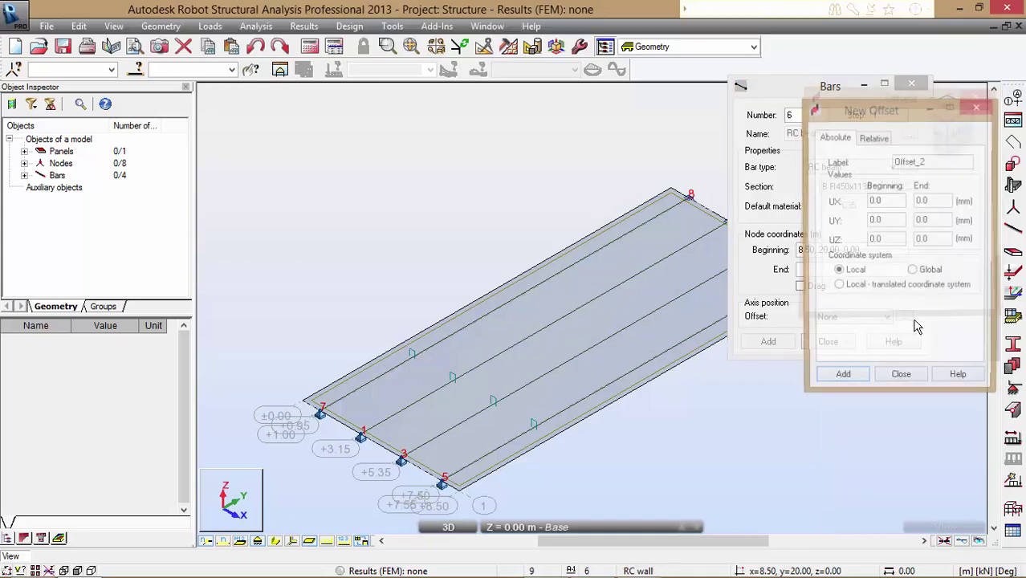
click(875, 140)
click(896, 197)
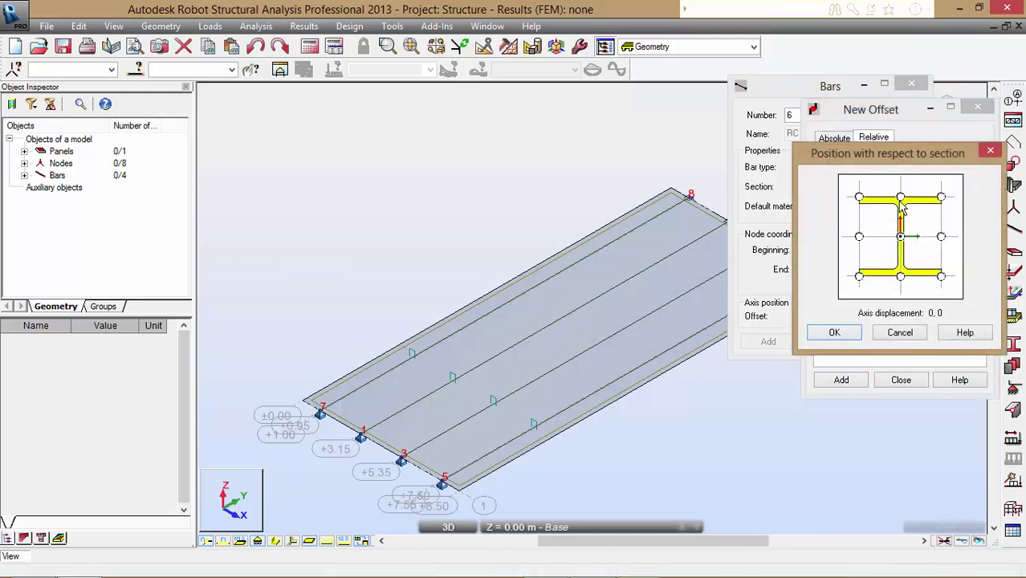
click(901, 198)
click(835, 333)
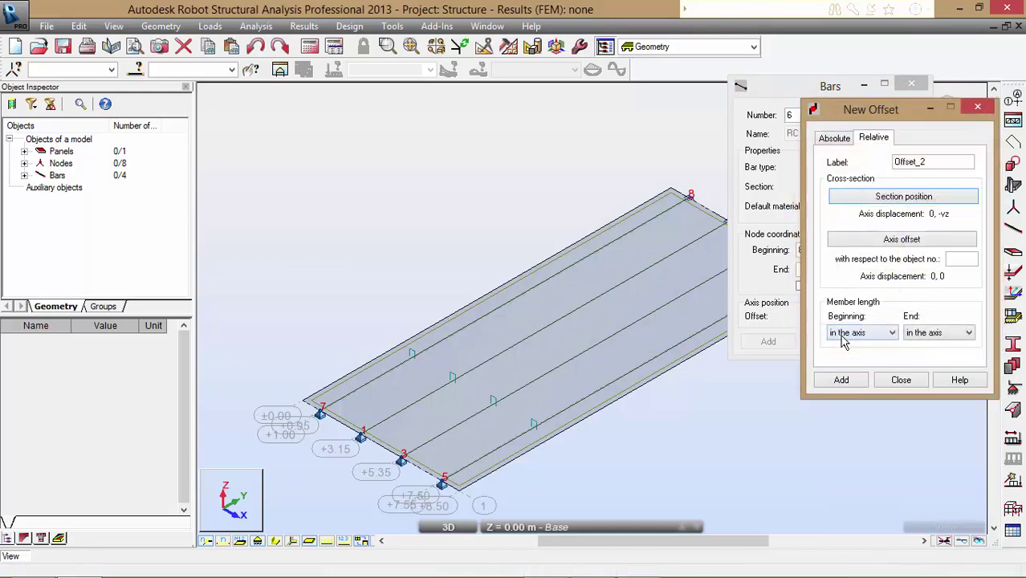
click(901, 380)
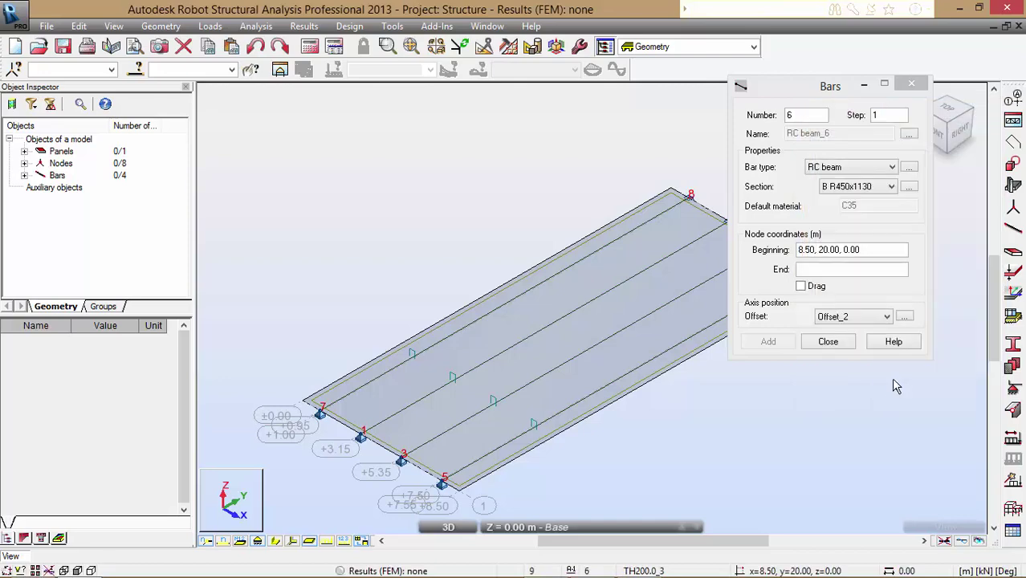
click(845, 343)
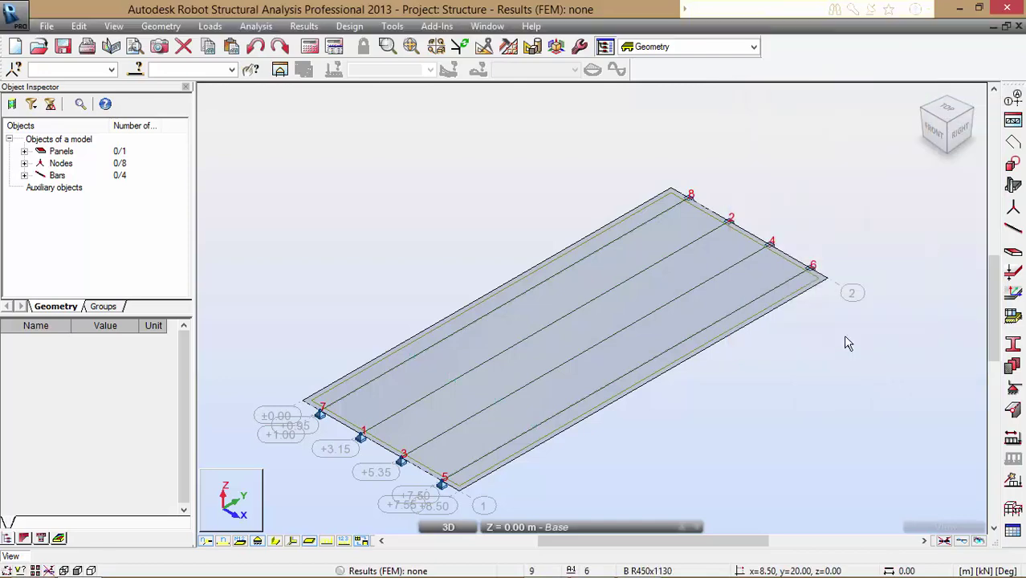
Display the section shapes and select all four RC beams by choosing those similar to the beam on +0.95
click(275, 541)
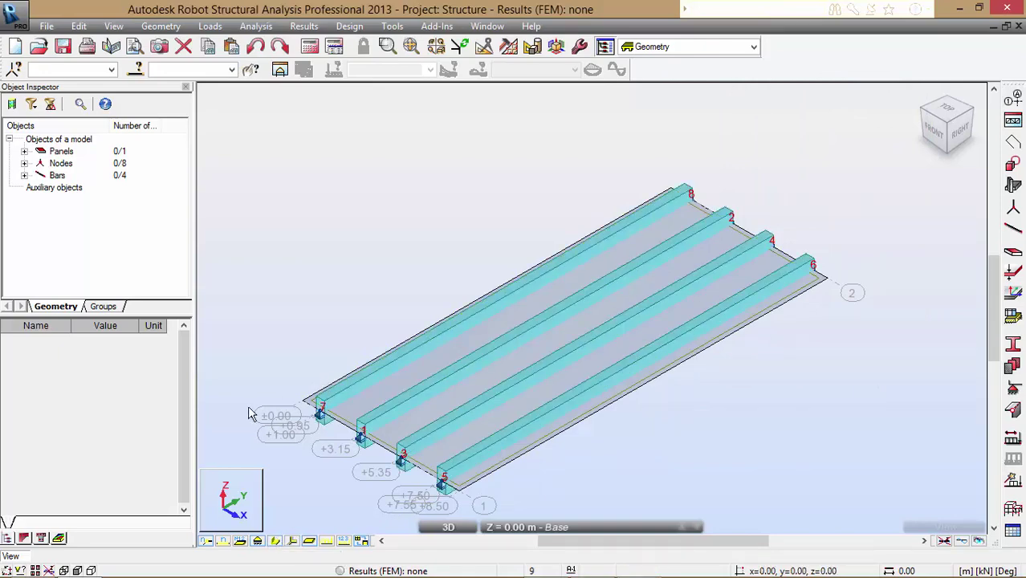
click(384, 369)
right_click(385, 370)
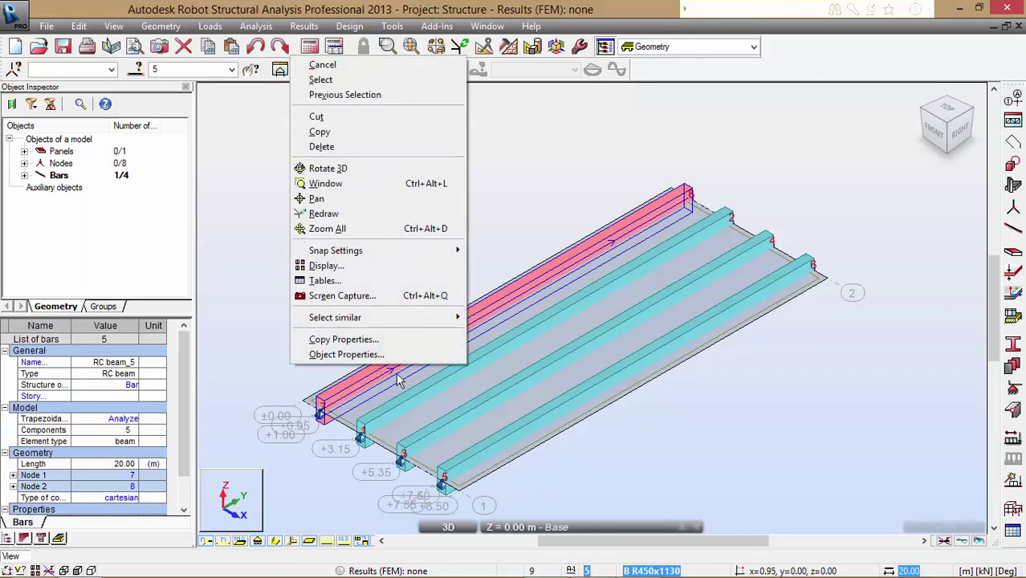
mouse_move(430, 318)
click(524, 332)
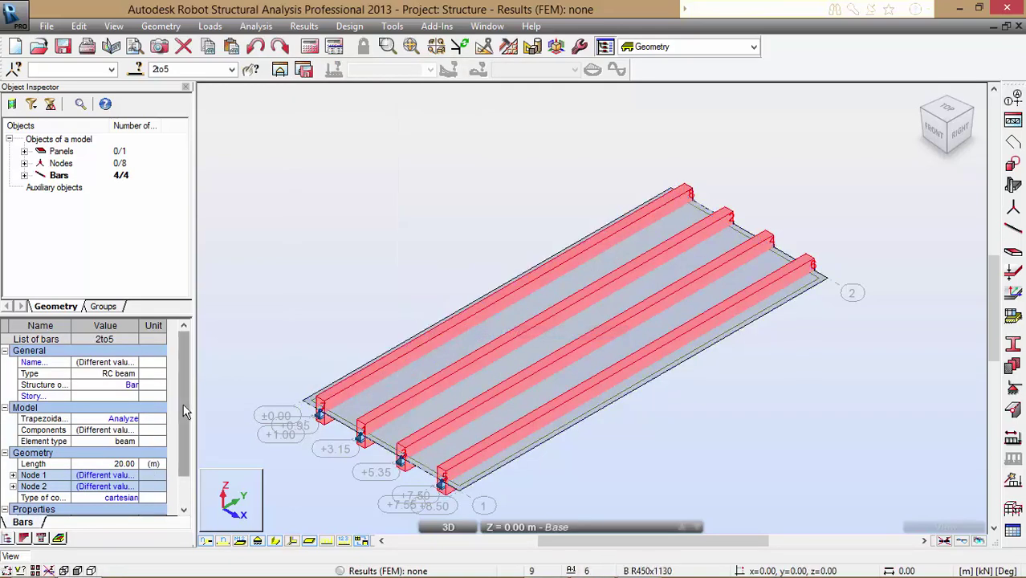
Apply an axis offset to the four selected RC beams that places them beneath the slab
scroll(180, 451, down, 3)
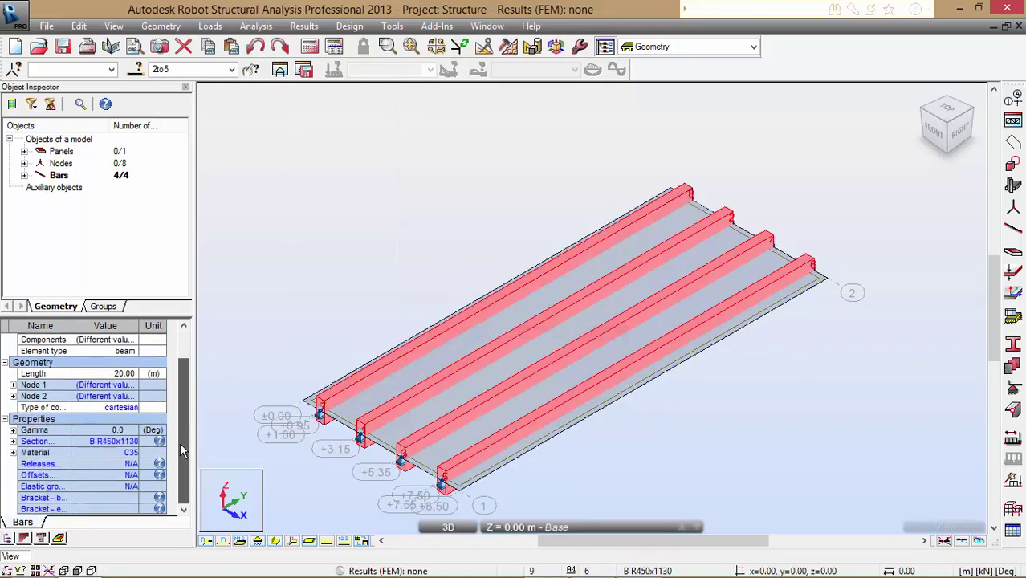
click(133, 464)
click(135, 465)
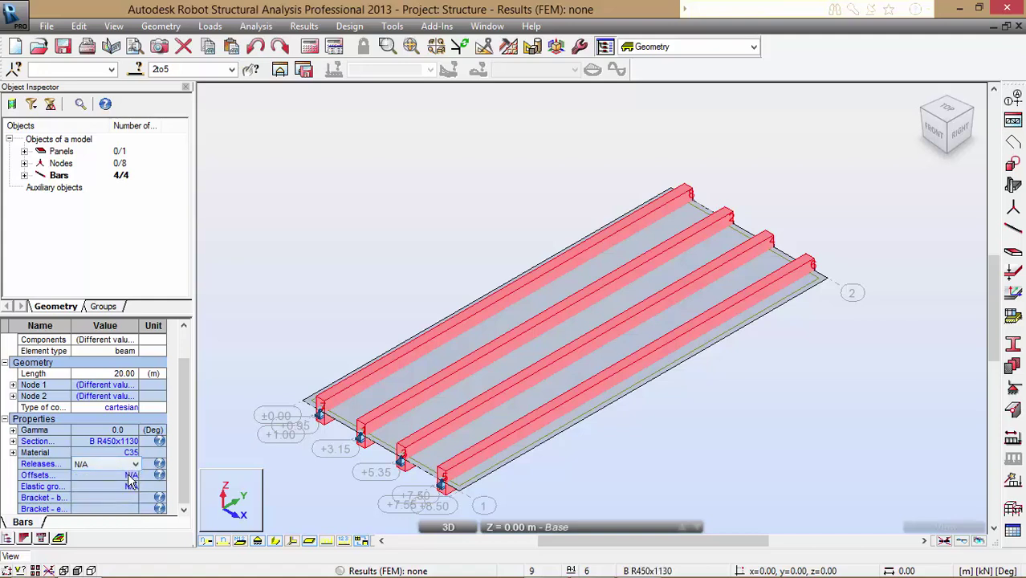
click(131, 475)
click(121, 488)
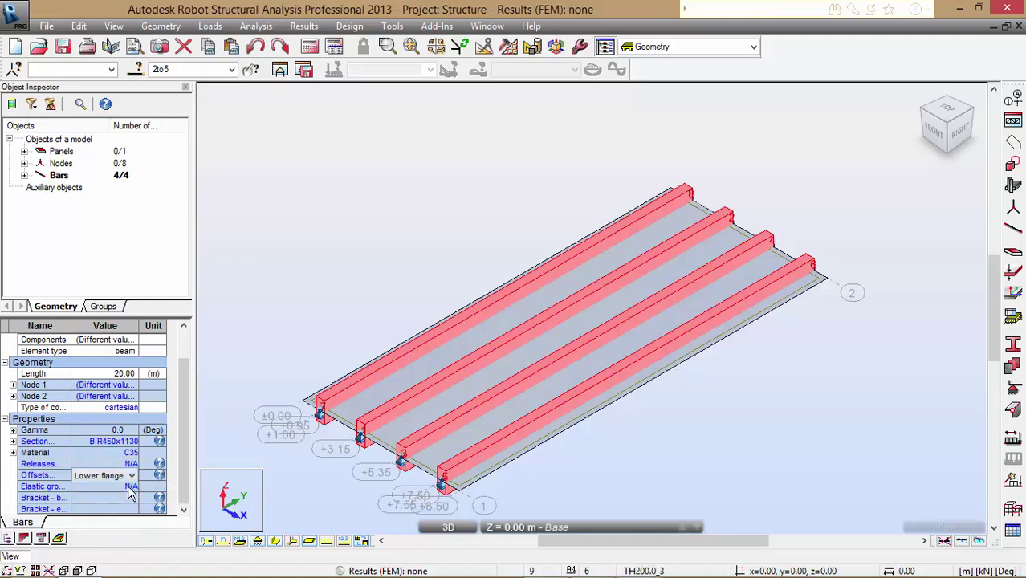
click(133, 476)
click(95, 510)
click(381, 312)
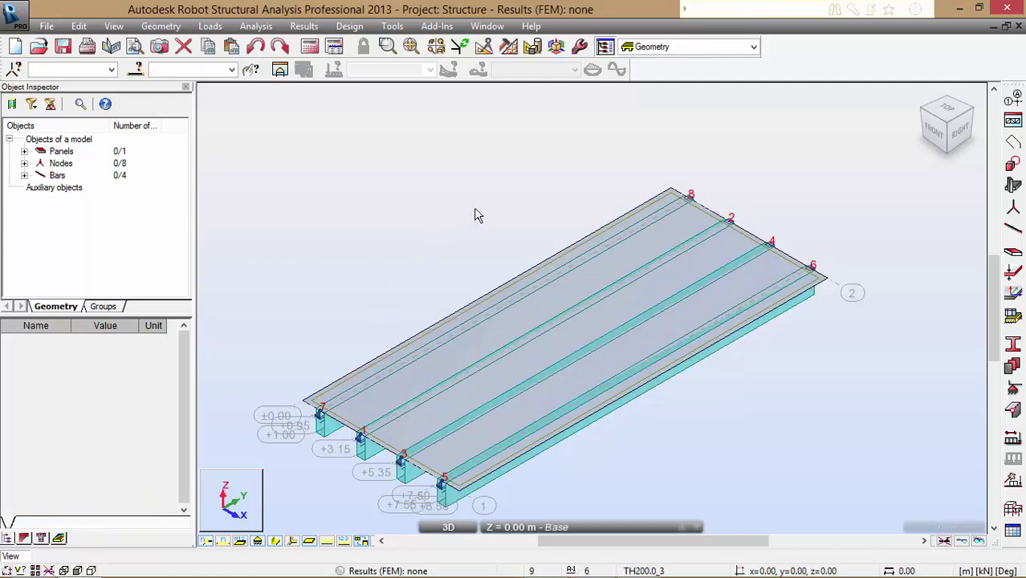
scroll(696, 155, down, 1)
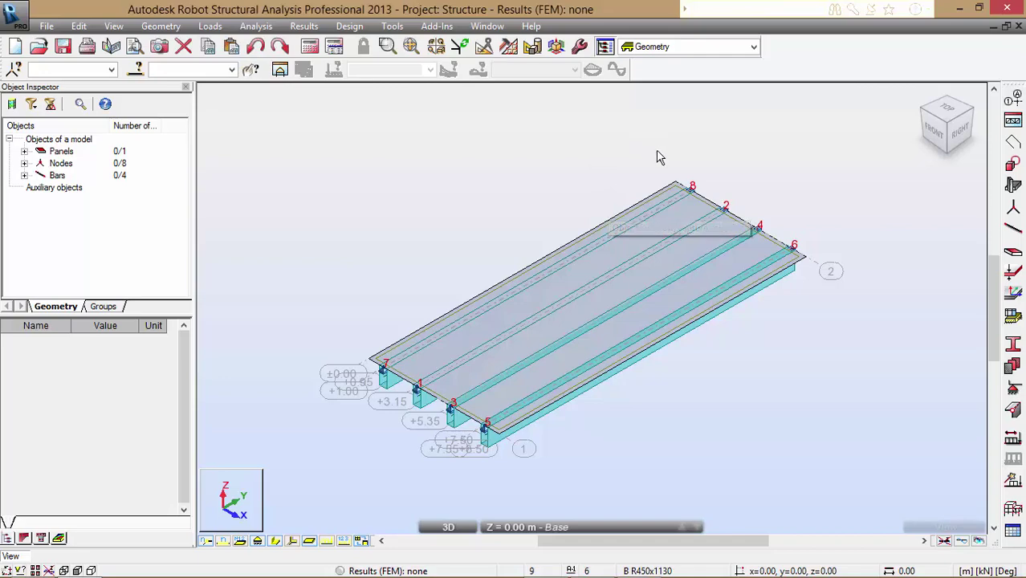
Inspect the local systems of the beams and slab, then restore the slab's filled display and review the offset beams
click(299, 540)
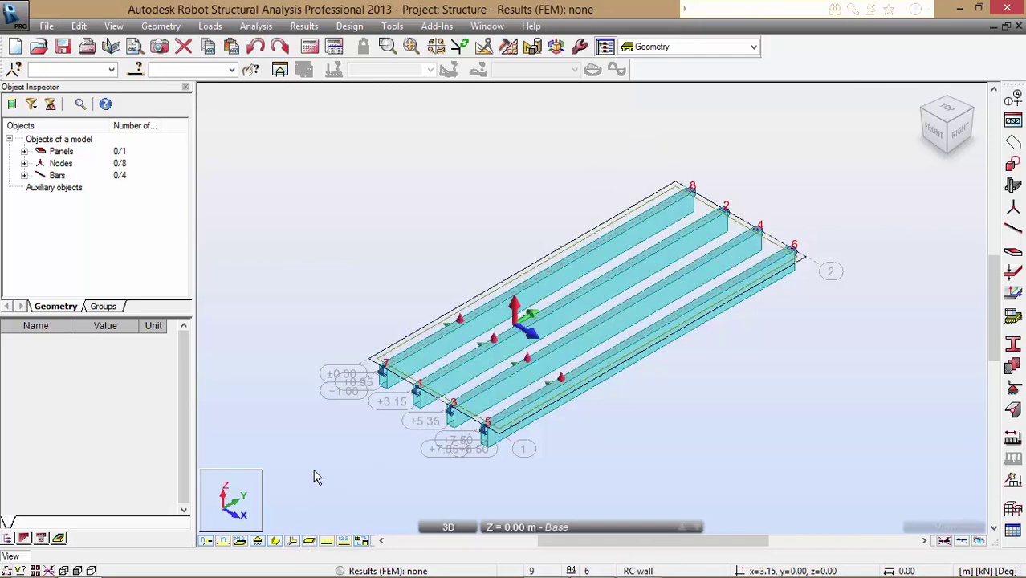
click(292, 540)
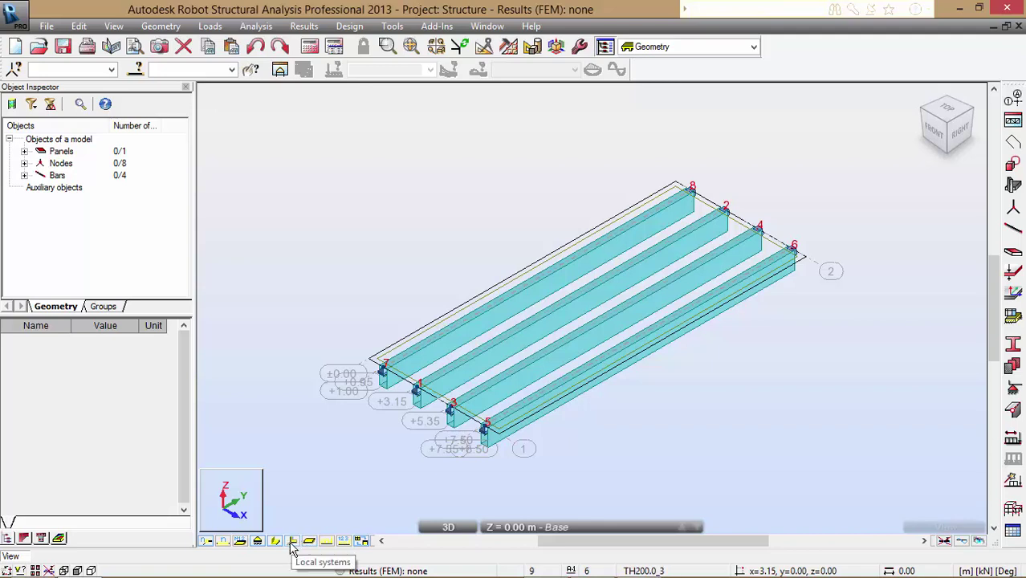
click(291, 541)
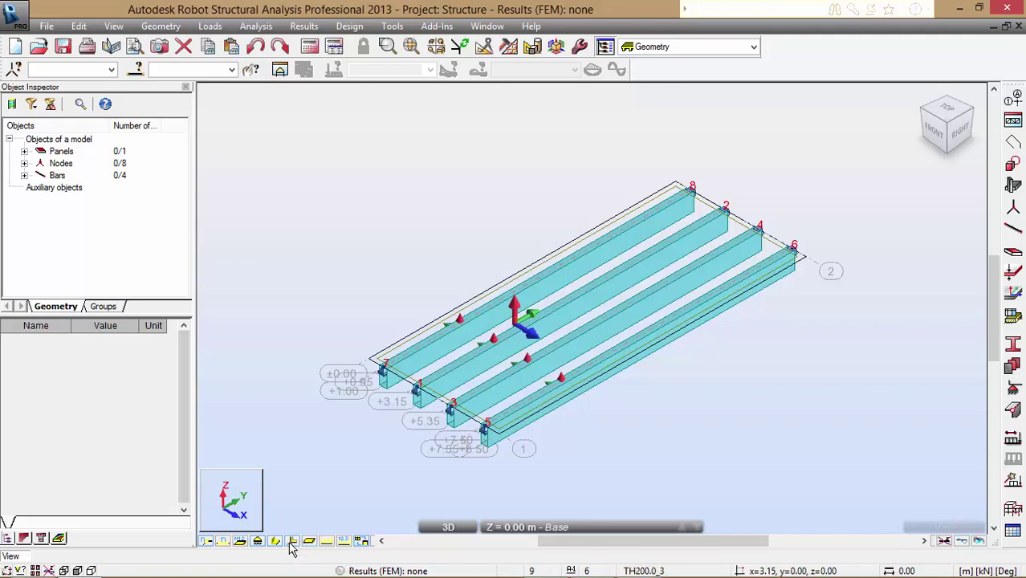
click(292, 541)
click(309, 542)
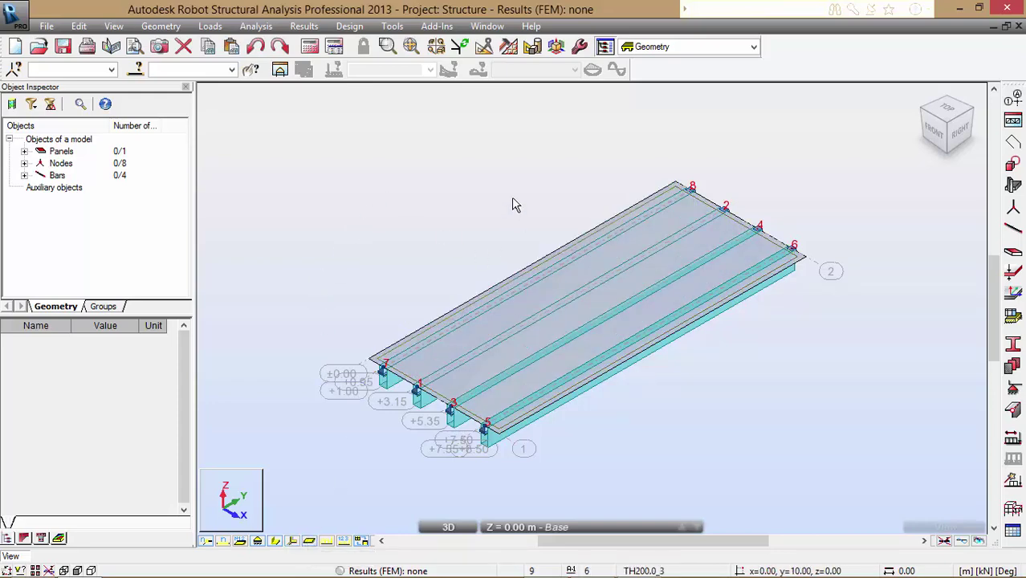
scroll(516, 440, up, 3)
scroll(510, 409, down, 3)
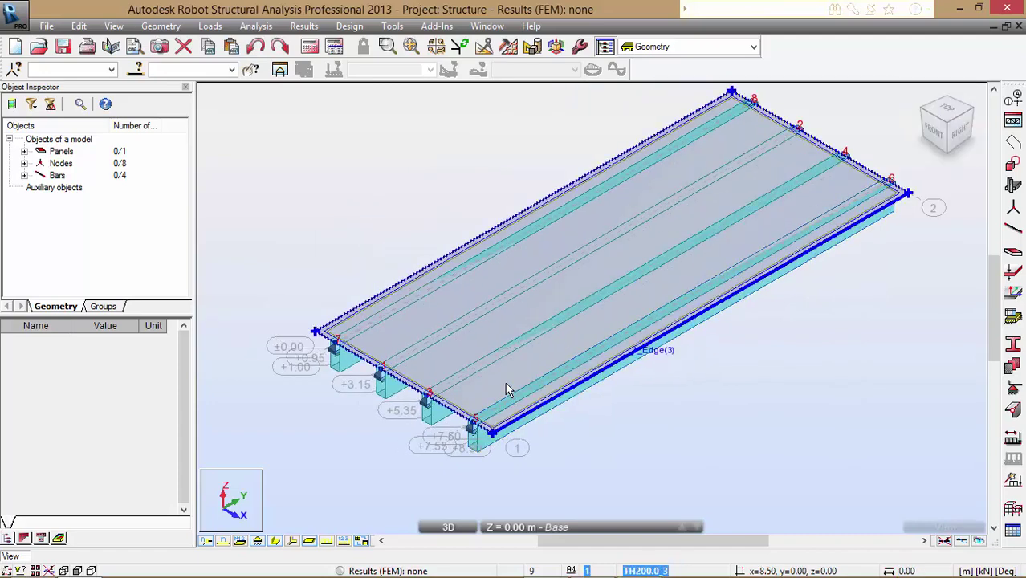
scroll(481, 224, down, 2)
scroll(541, 185, up, 1)
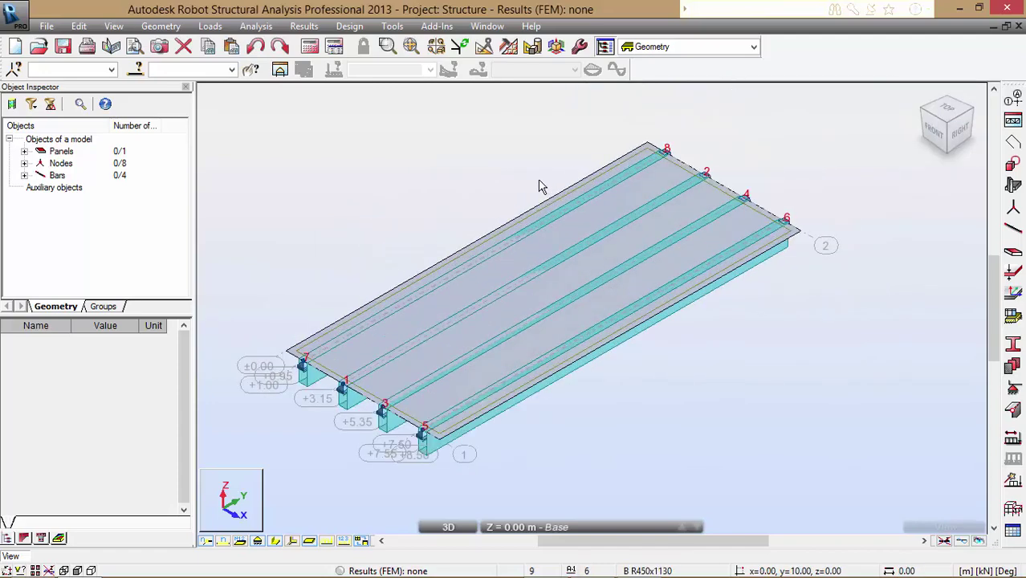
Create two load cases of dead nature in the load types, named DL1 and SIDL
click(210, 27)
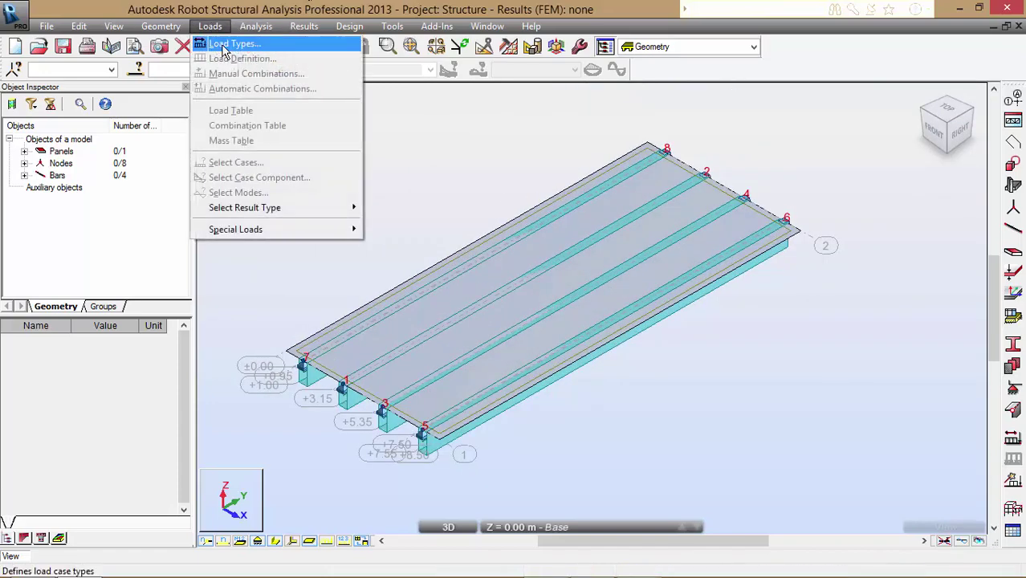
click(228, 44)
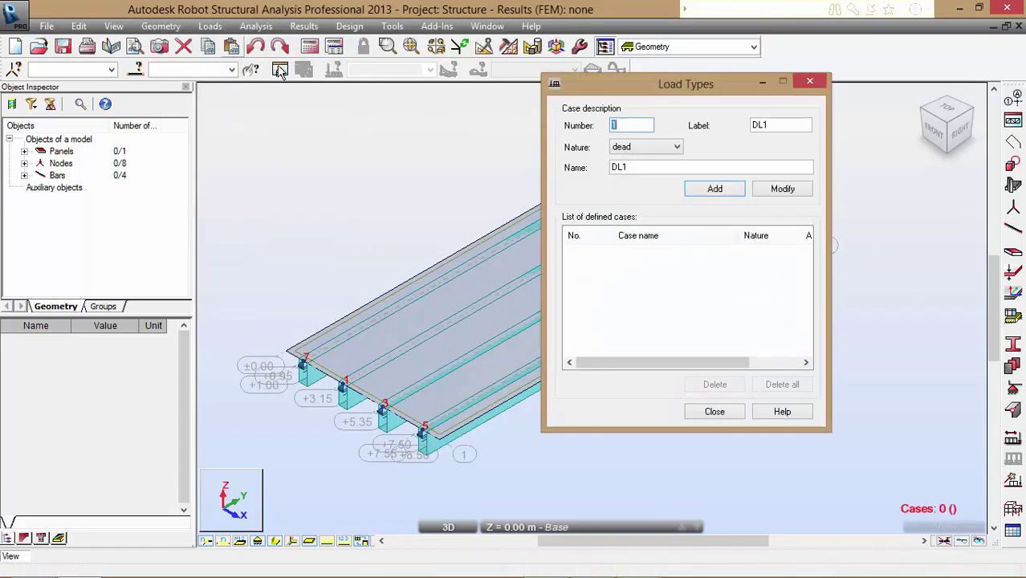
click(725, 191)
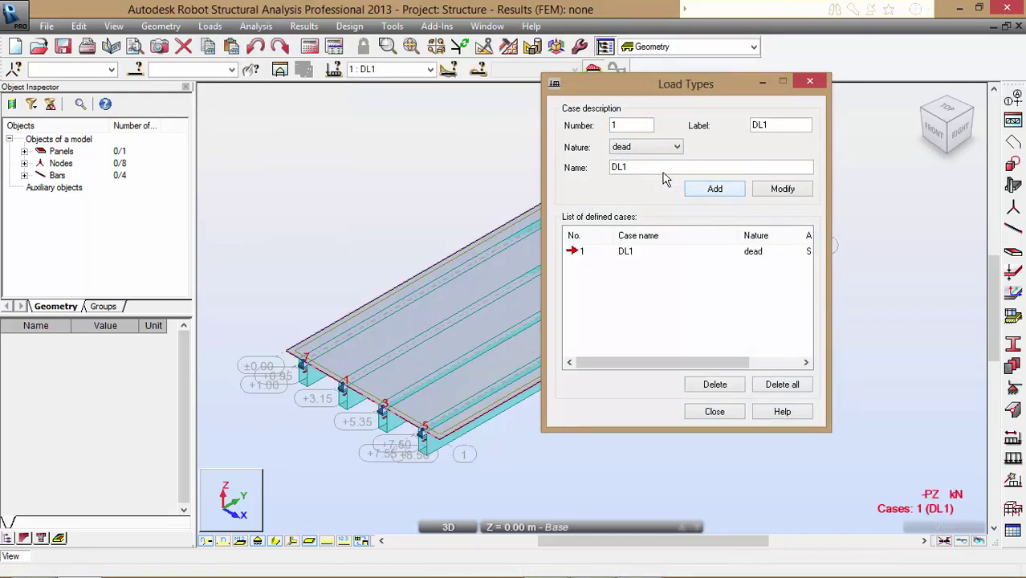
drag(628, 167, 590, 165)
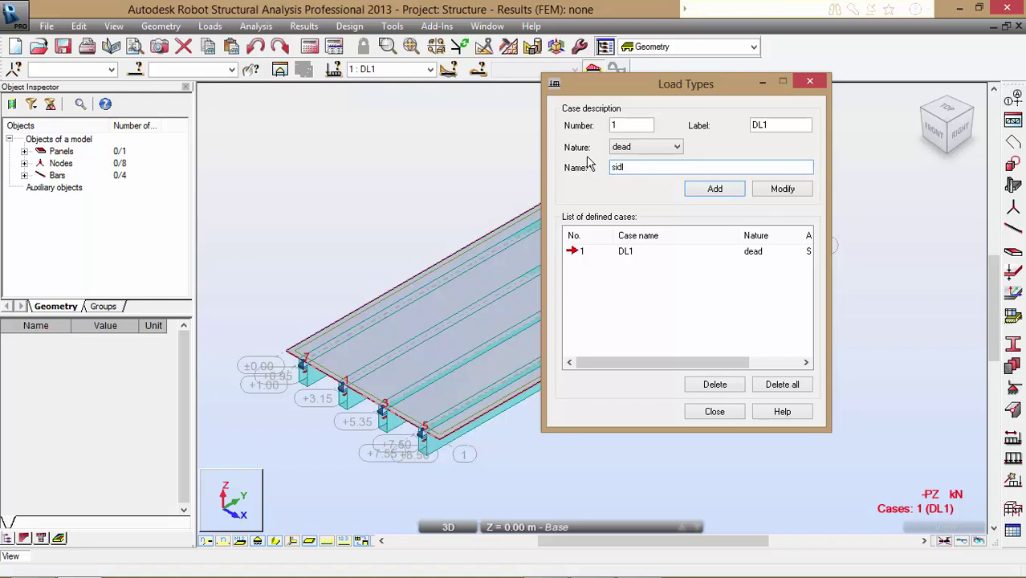
drag(635, 170, 556, 171)
click(713, 193)
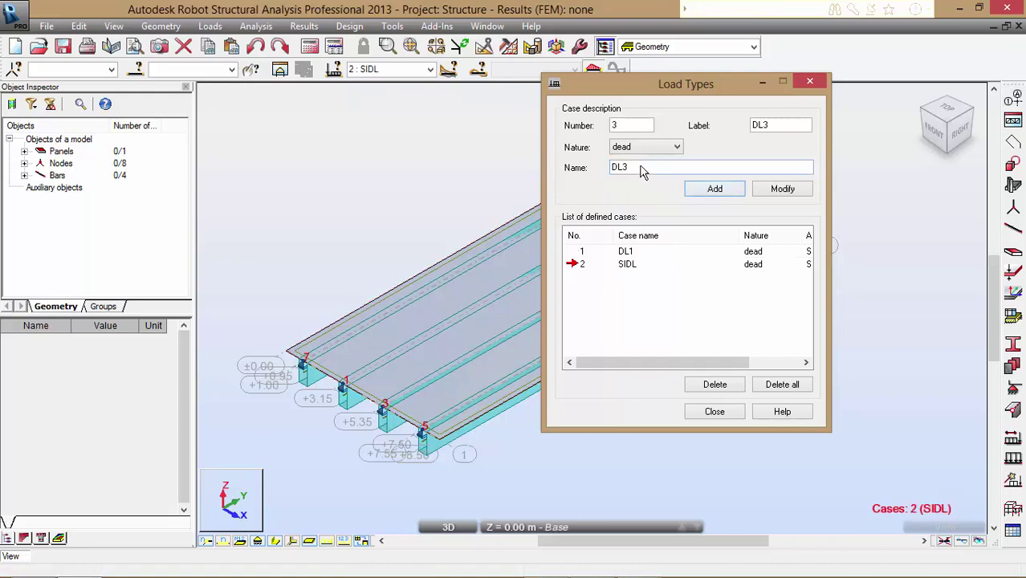
Add two load cases of live nature named HA UDL lane1 and HA UDL Lane 2
click(649, 147)
click(650, 168)
drag(650, 166, 581, 172)
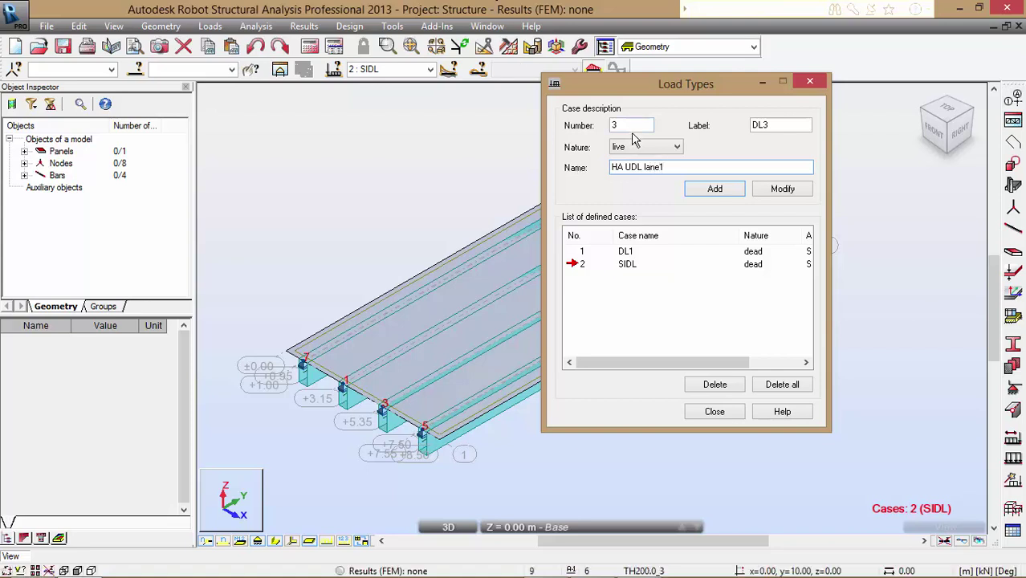
click(716, 190)
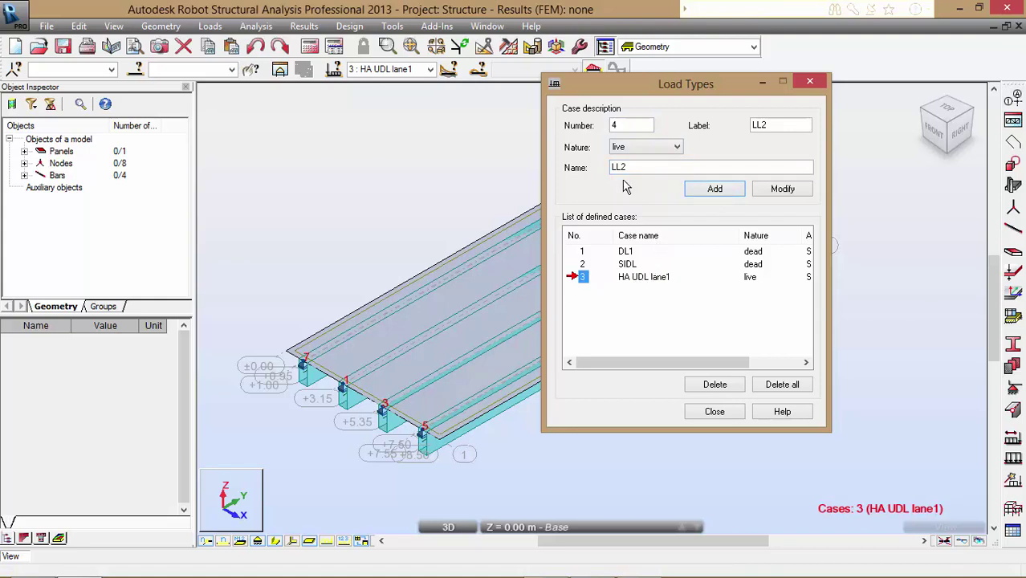
click(642, 168)
drag(646, 169, 582, 170)
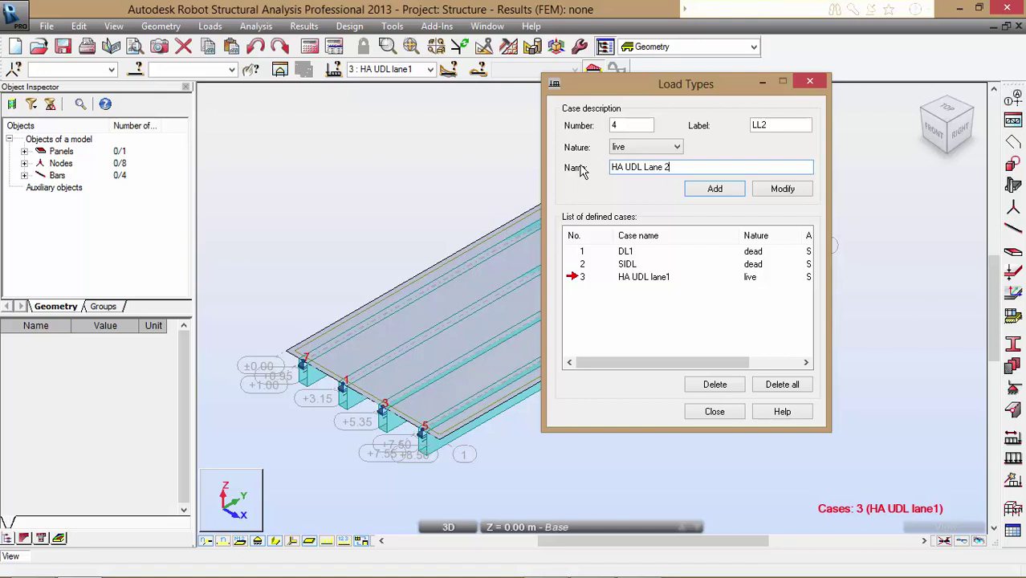
click(715, 190)
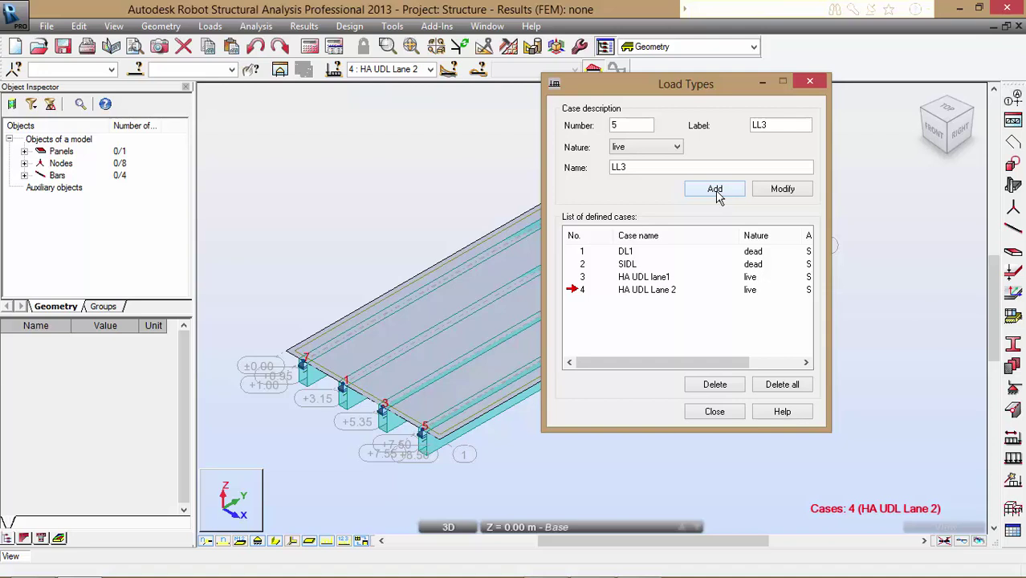
Add the live load case Pedestrian loads and finish defining load types
drag(675, 169, 602, 172)
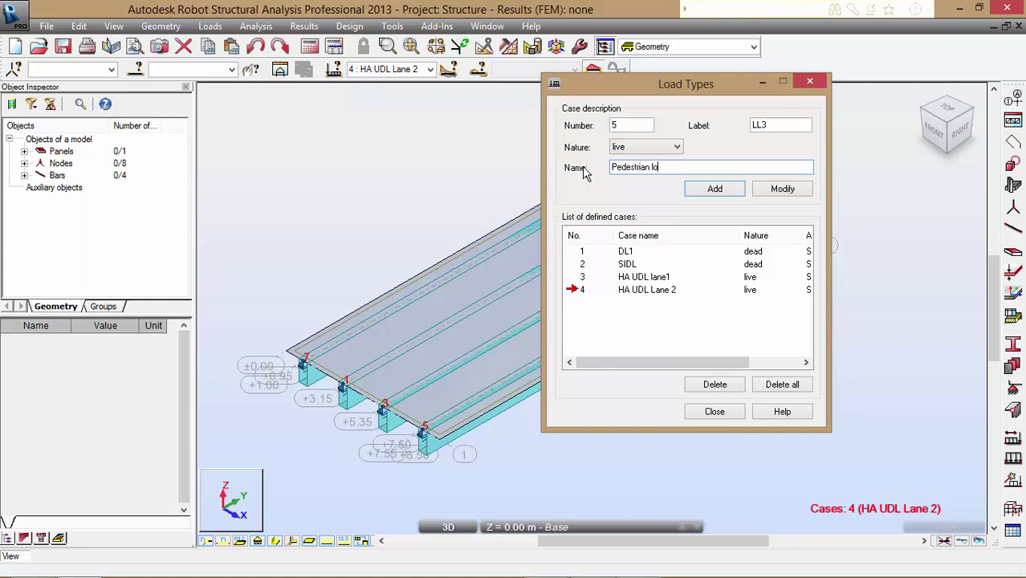
click(736, 191)
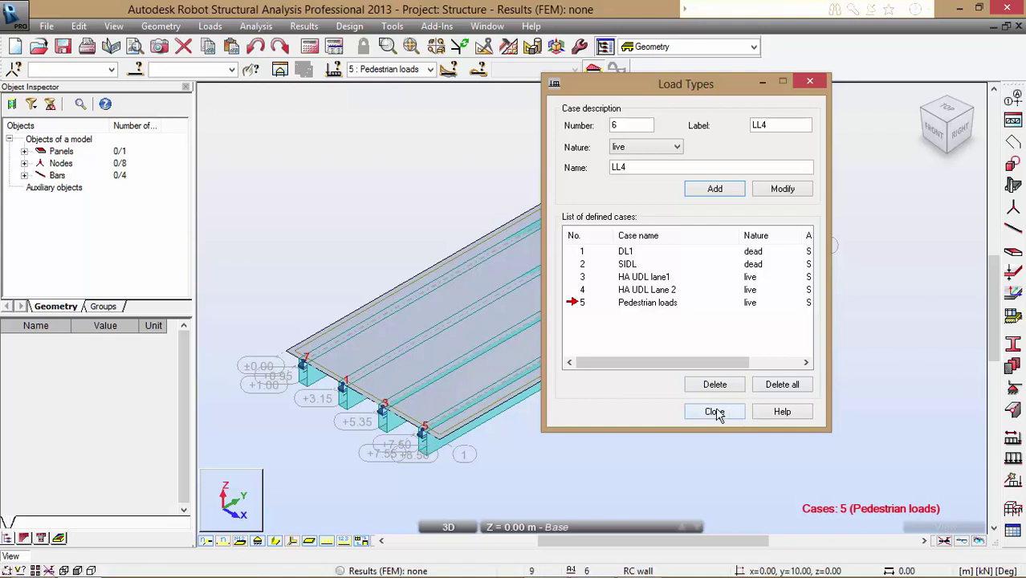
click(304, 26)
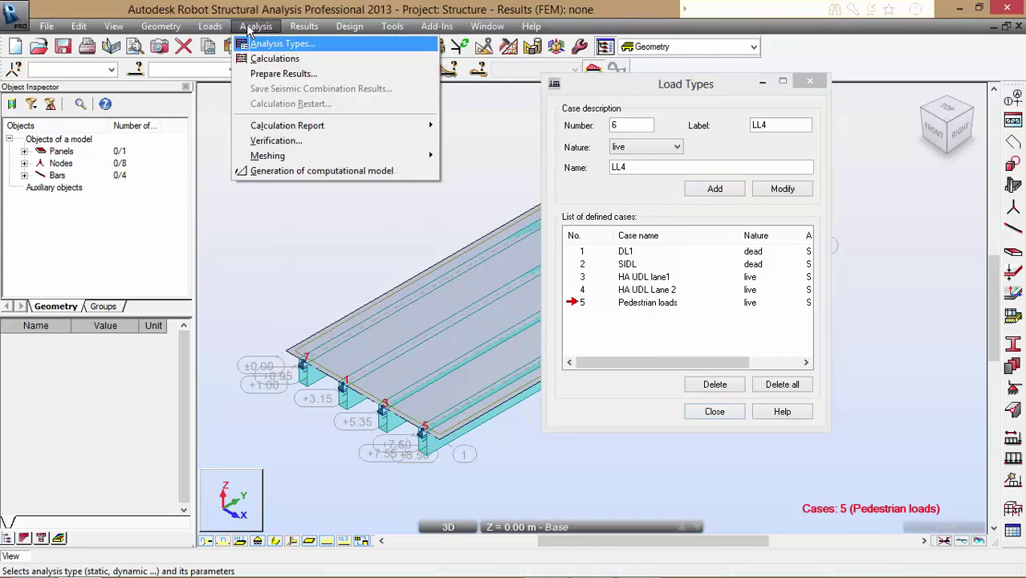
mouse_move(210, 26)
mouse_move(337, 229)
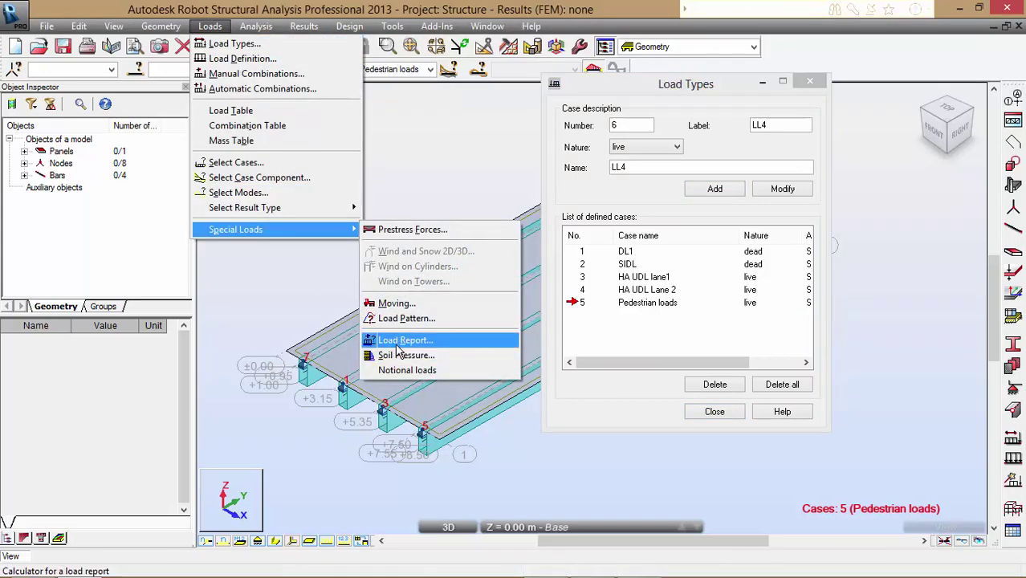
click(482, 181)
click(810, 81)
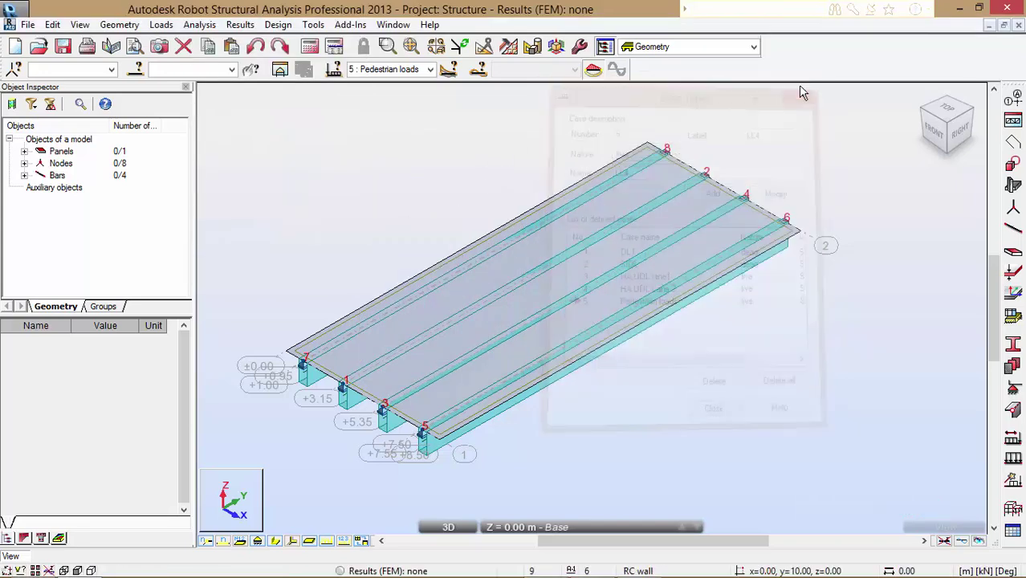
Display the load symbols for case DL1, then make SIDL the active load case
click(431, 69)
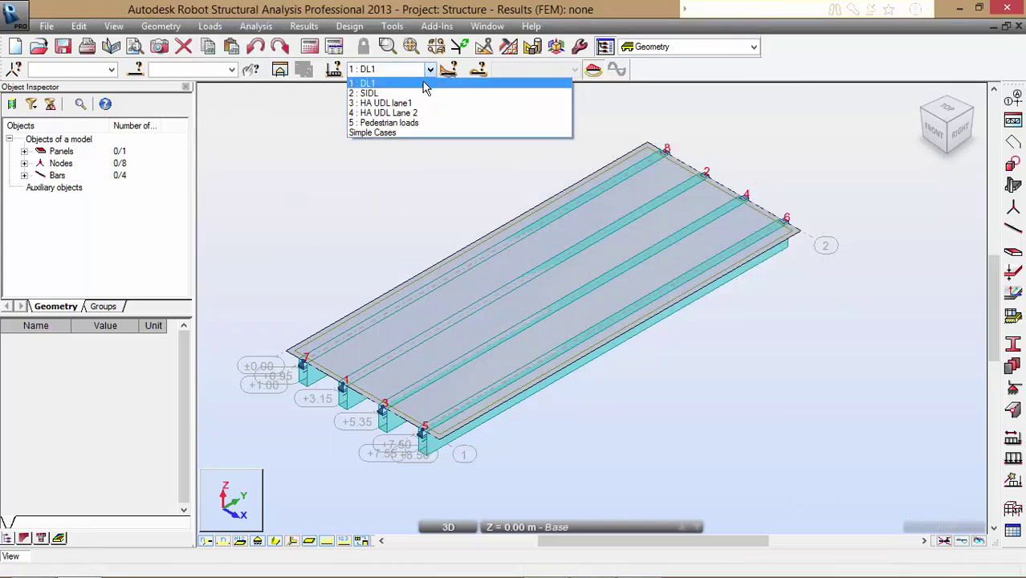
click(425, 84)
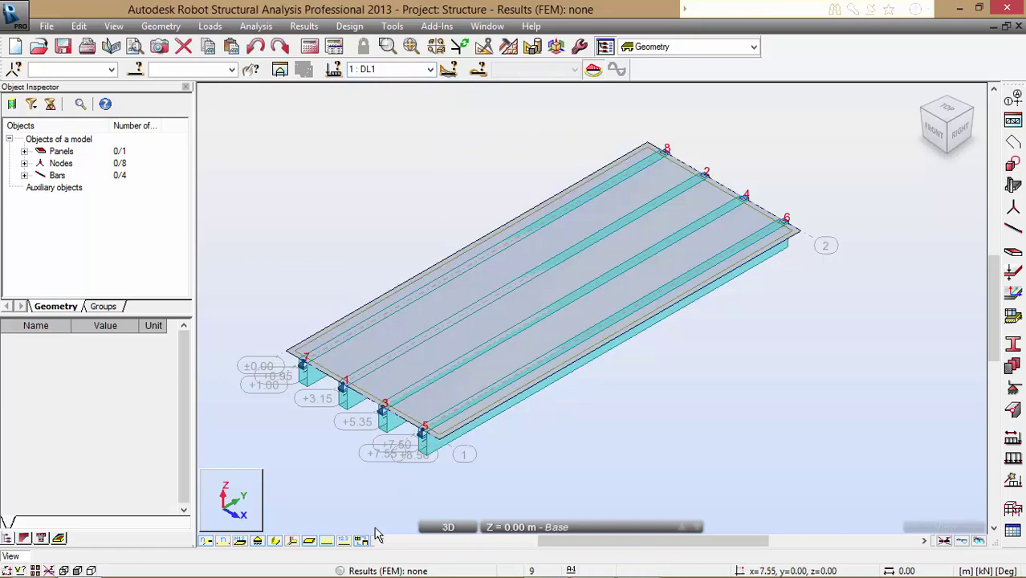
click(326, 542)
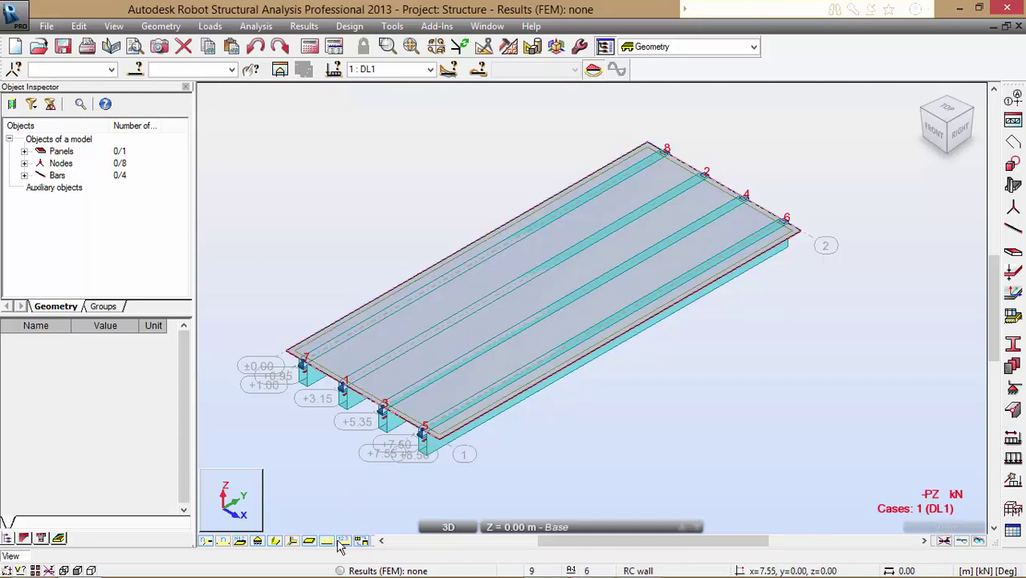
click(430, 70)
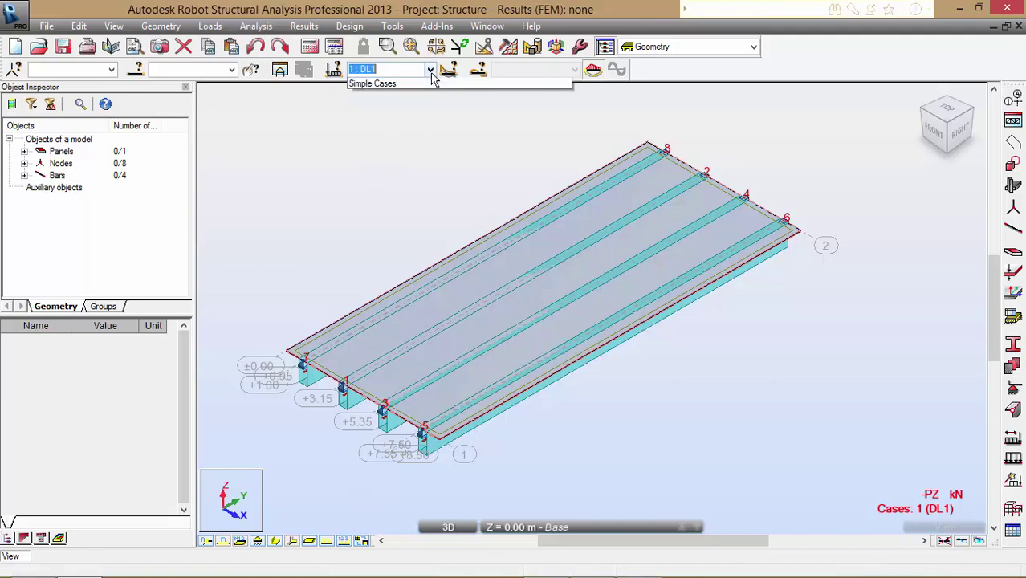
click(426, 90)
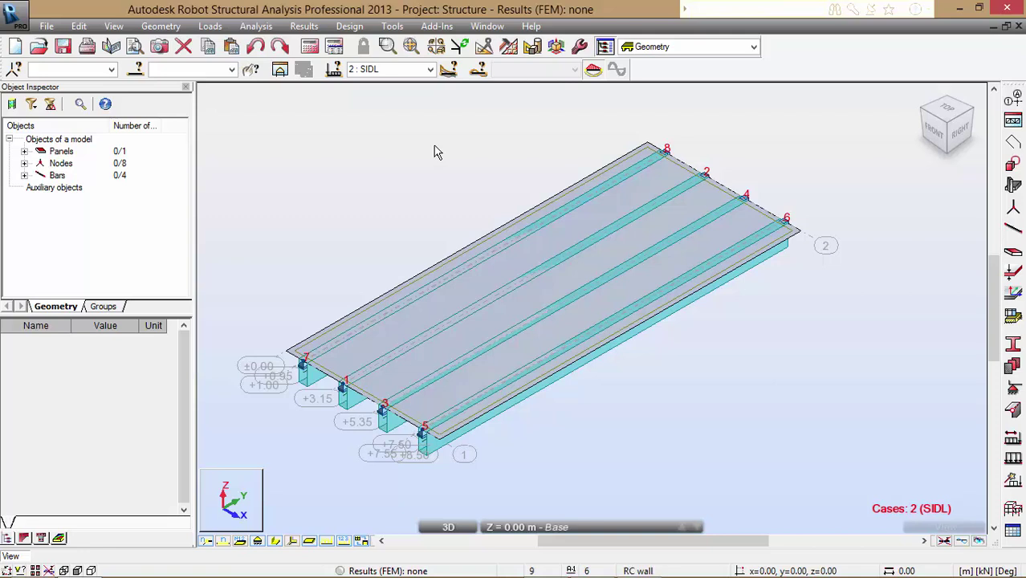
click(419, 28)
mouse_move(401, 31)
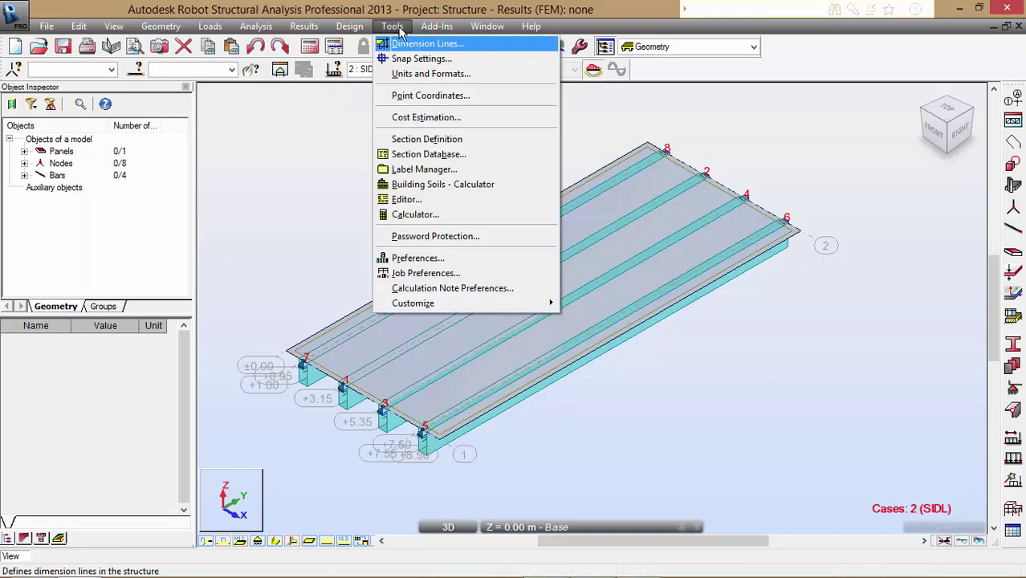
click(419, 216)
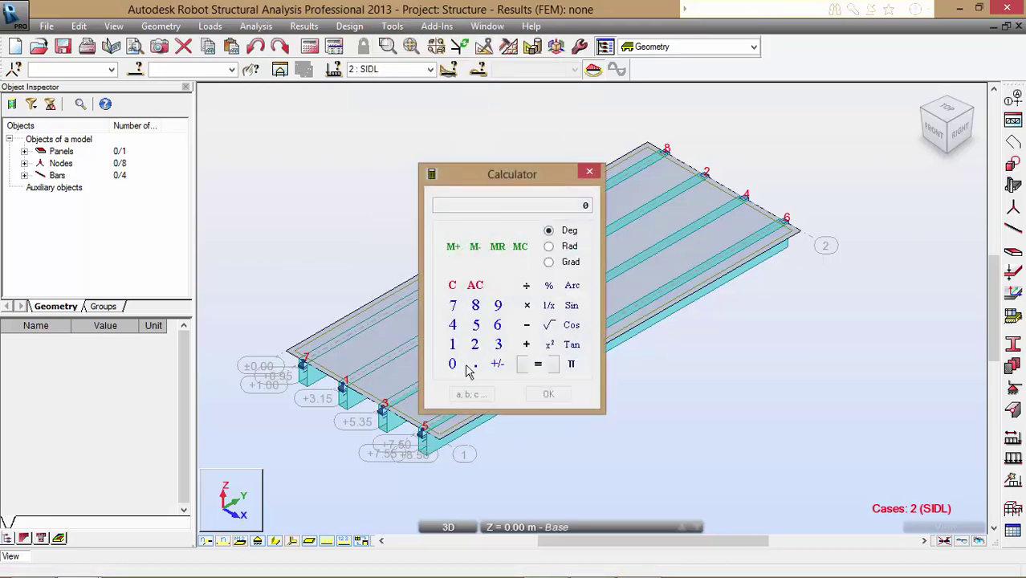
click(474, 368)
click(452, 363)
click(498, 324)
click(475, 346)
click(452, 326)
click(591, 172)
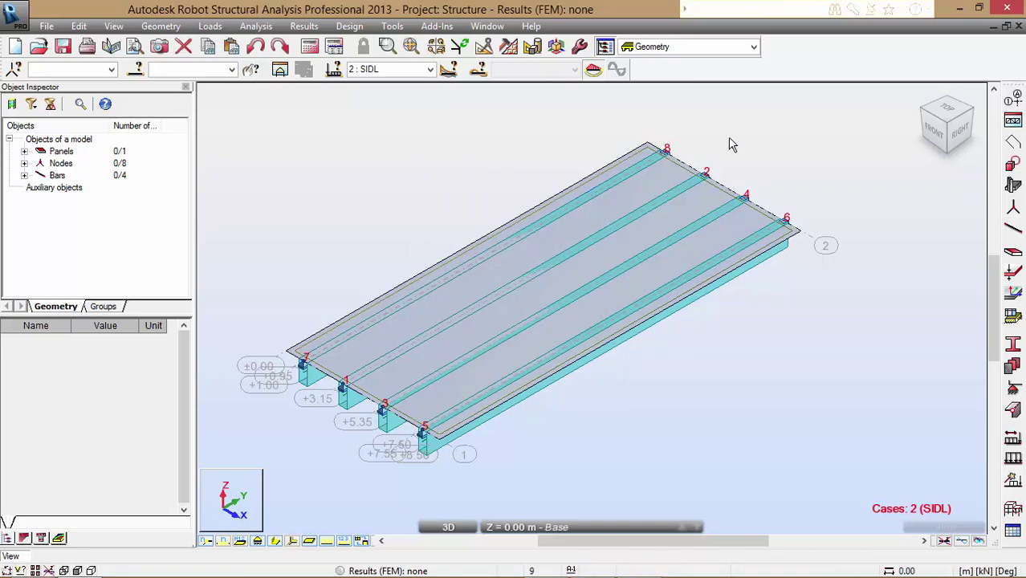
Hide the section shapes and set up a uniform planar load on contour for case SIDL with Z = -1.44 kPa
click(276, 540)
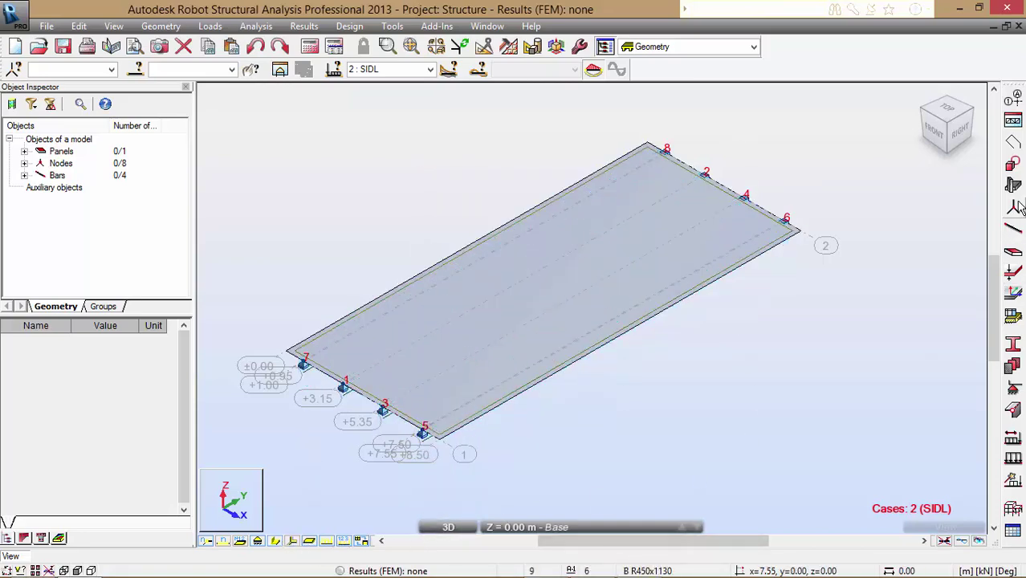
click(210, 26)
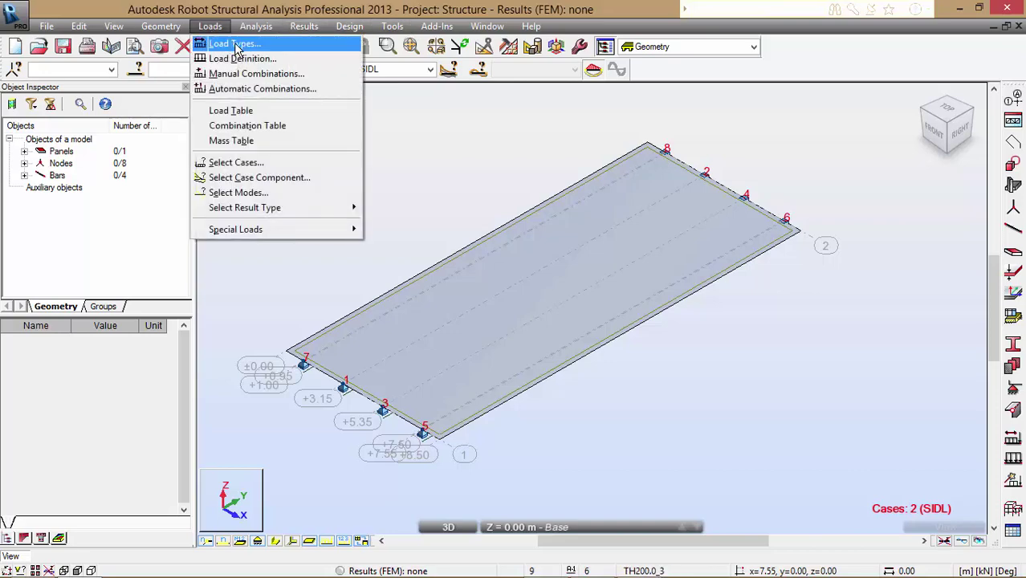
click(241, 58)
click(957, 161)
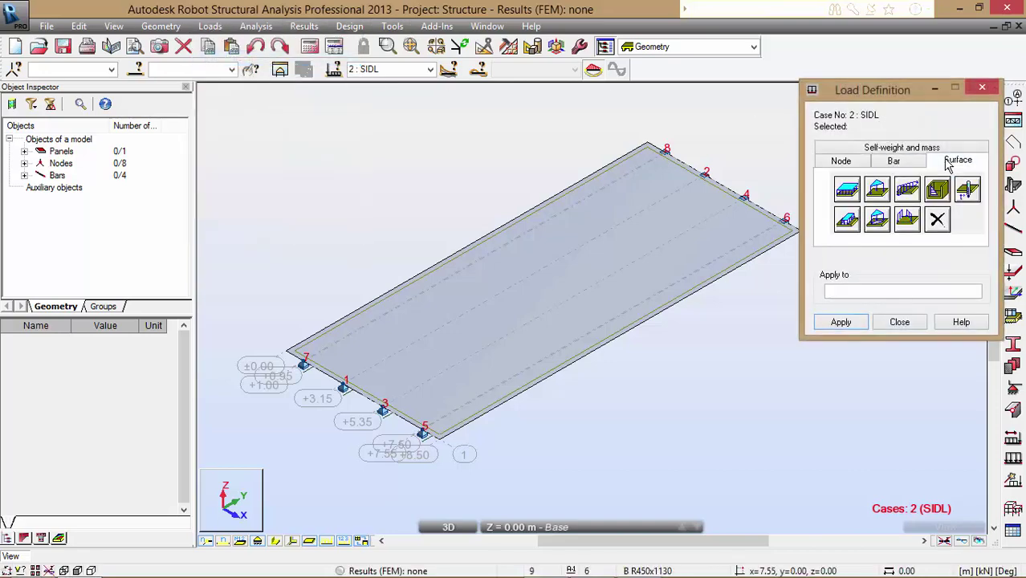
click(848, 189)
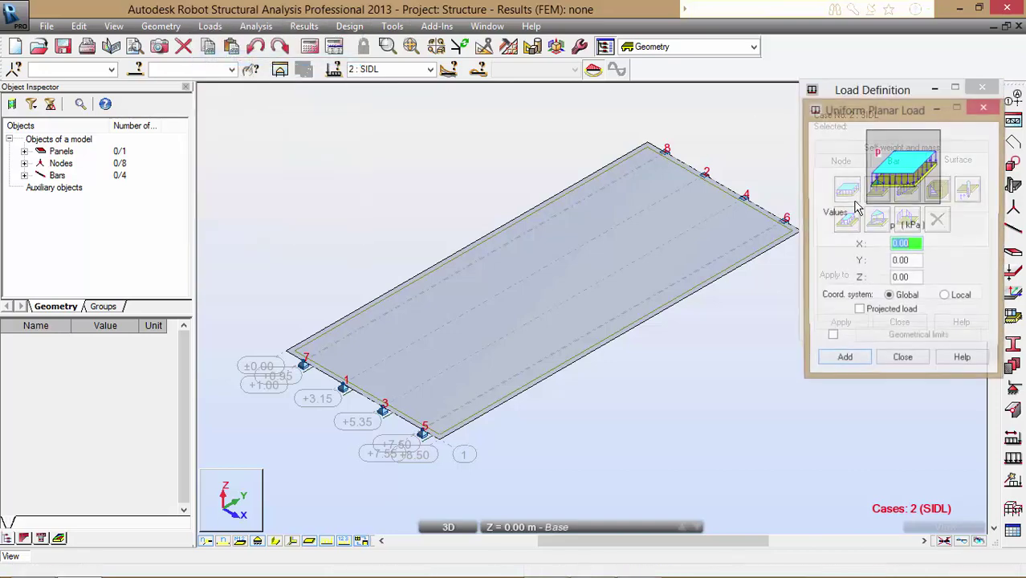
click(986, 109)
click(848, 221)
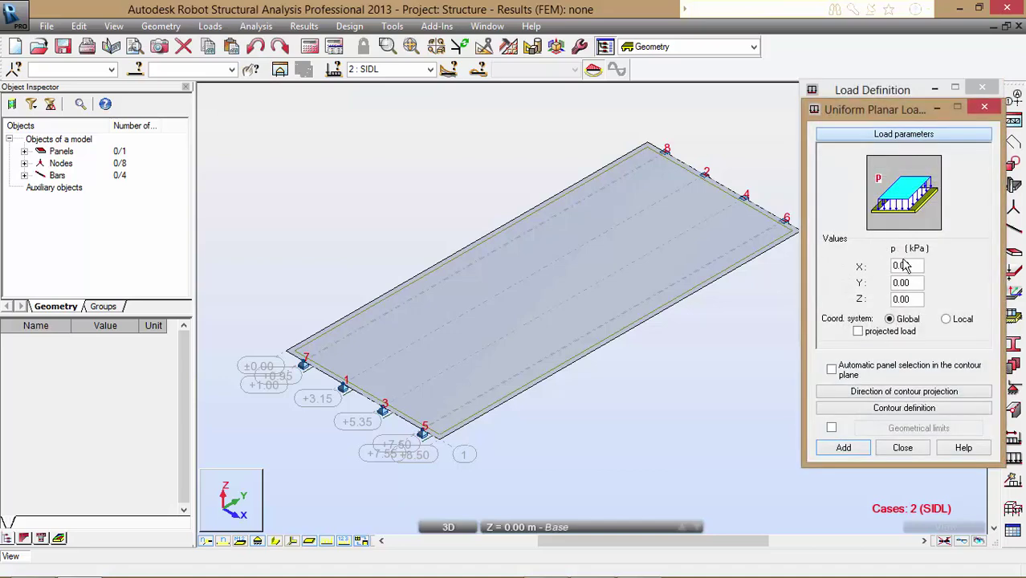
click(915, 299)
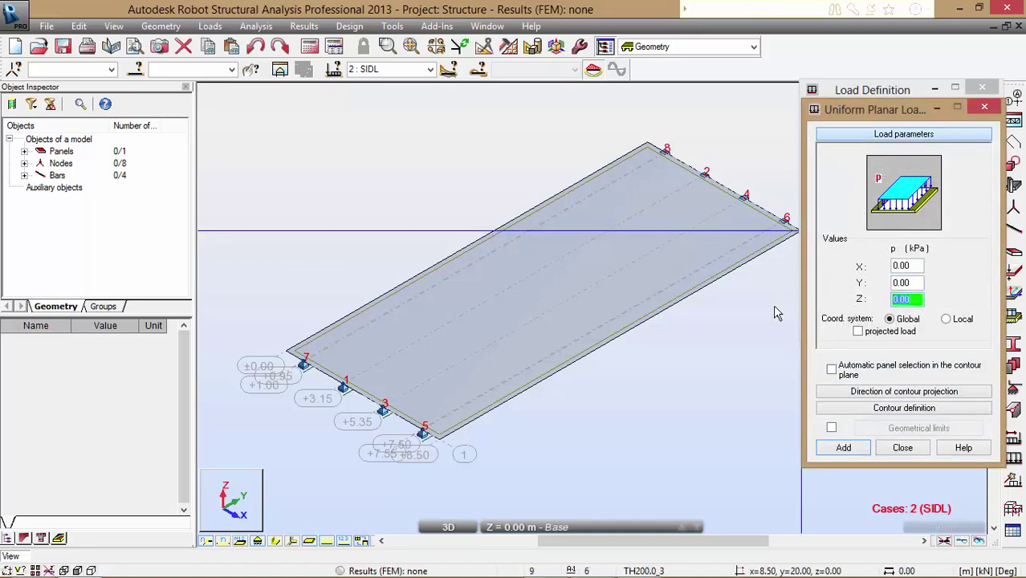
text(1.44)
Start defining the load contour with points 3.15, 20.00, 0.00, then 1.00, 20.00, 0.00 and 7.50, 20.00, 0.00 on the slab's far edge
click(915, 407)
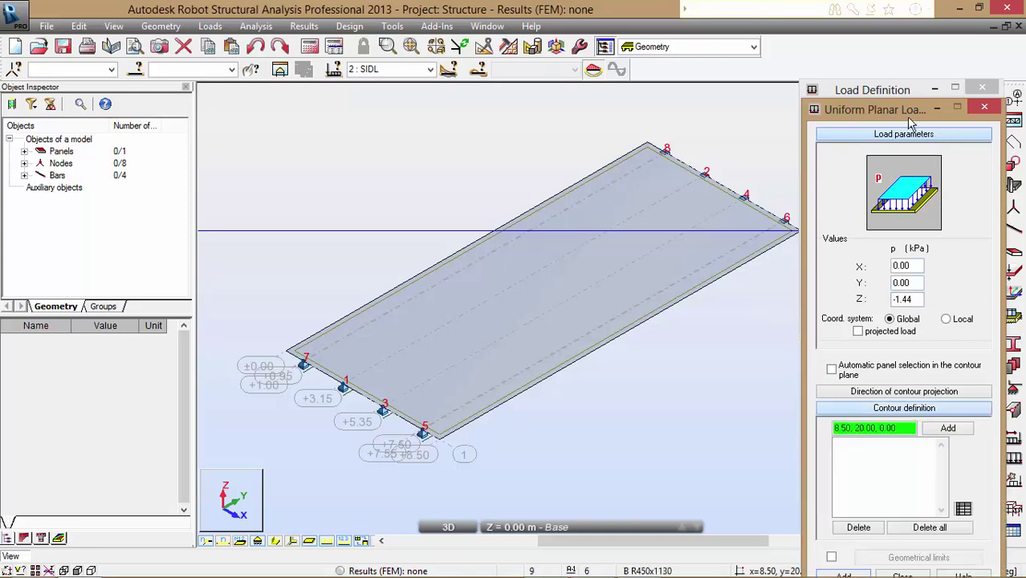
drag(907, 109, 927, 39)
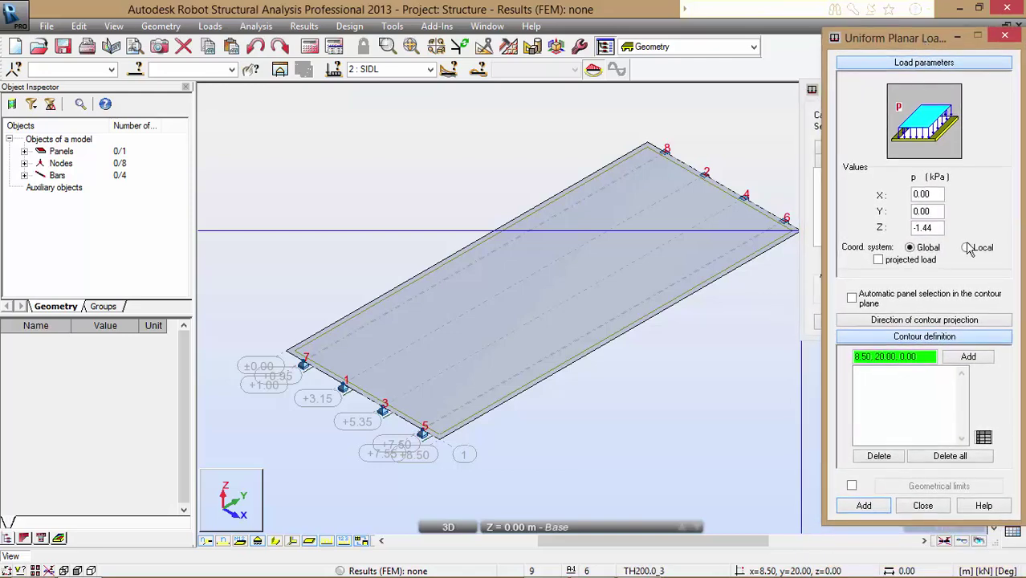
click(722, 142)
scroll(717, 141, up, 2)
scroll(717, 141, up, 2)
scroll(556, 195, up, 4)
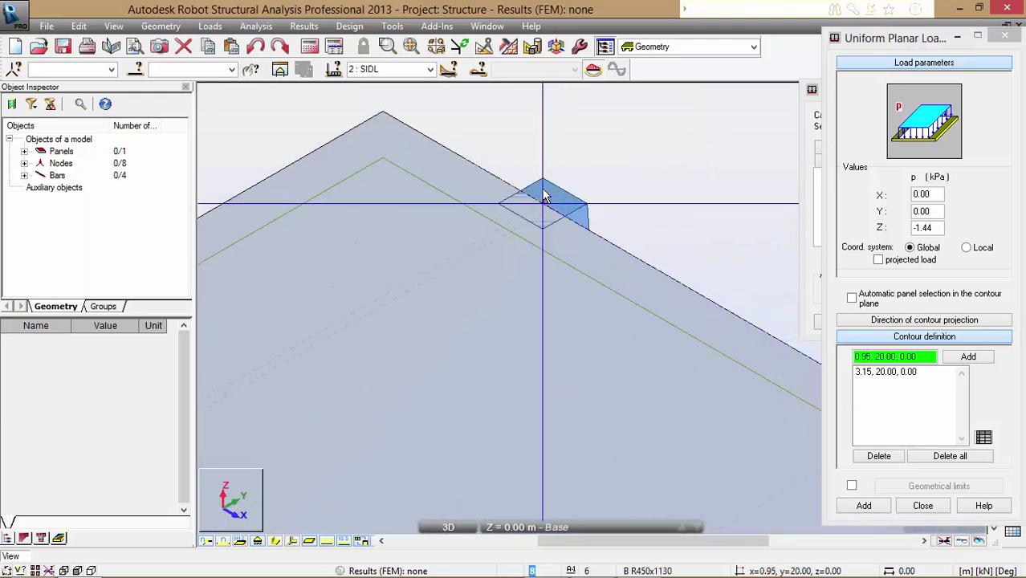
scroll(546, 207, up, 3)
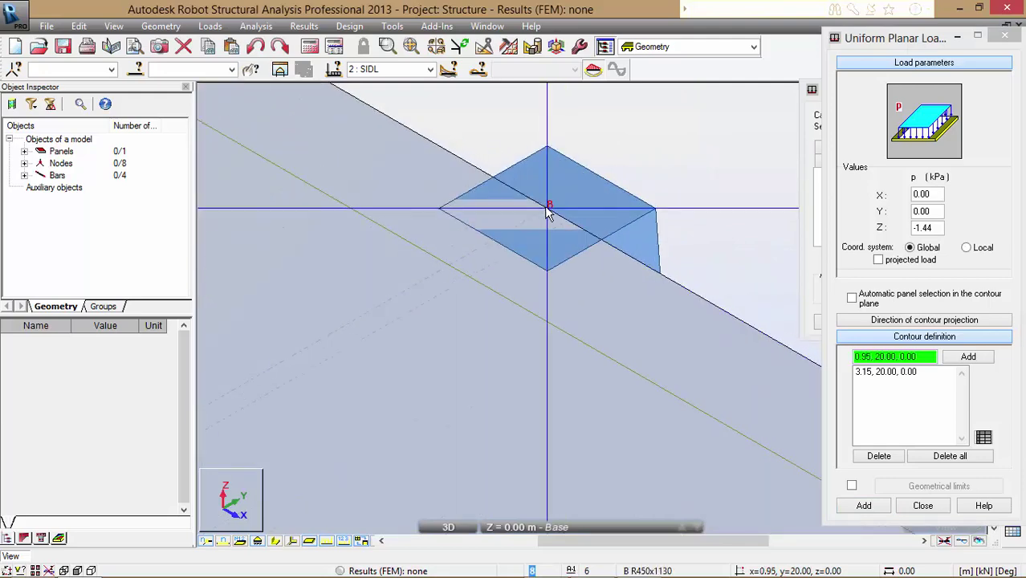
click(590, 236)
scroll(590, 236, down, 6)
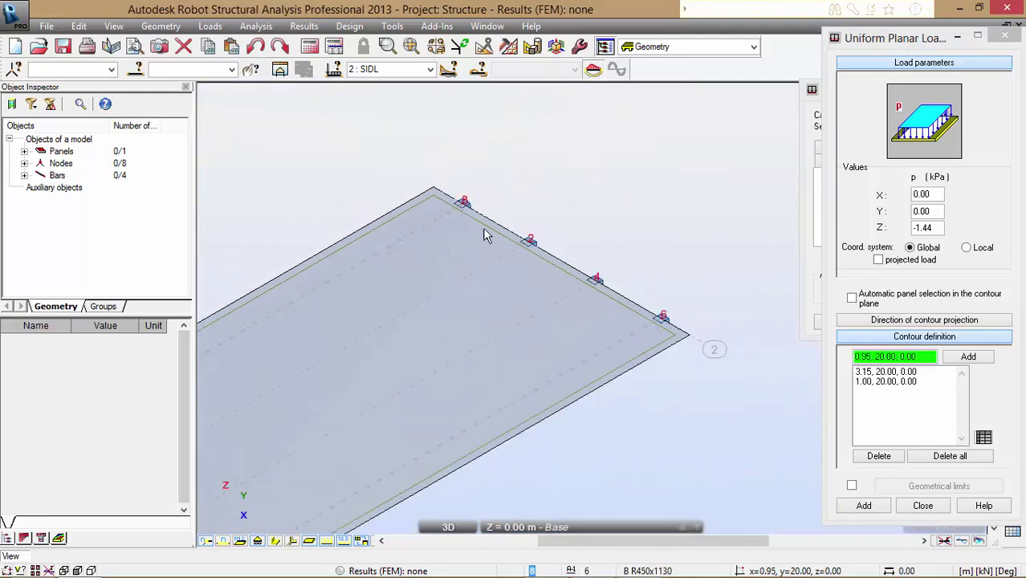
scroll(650, 281, up, 5)
click(683, 275)
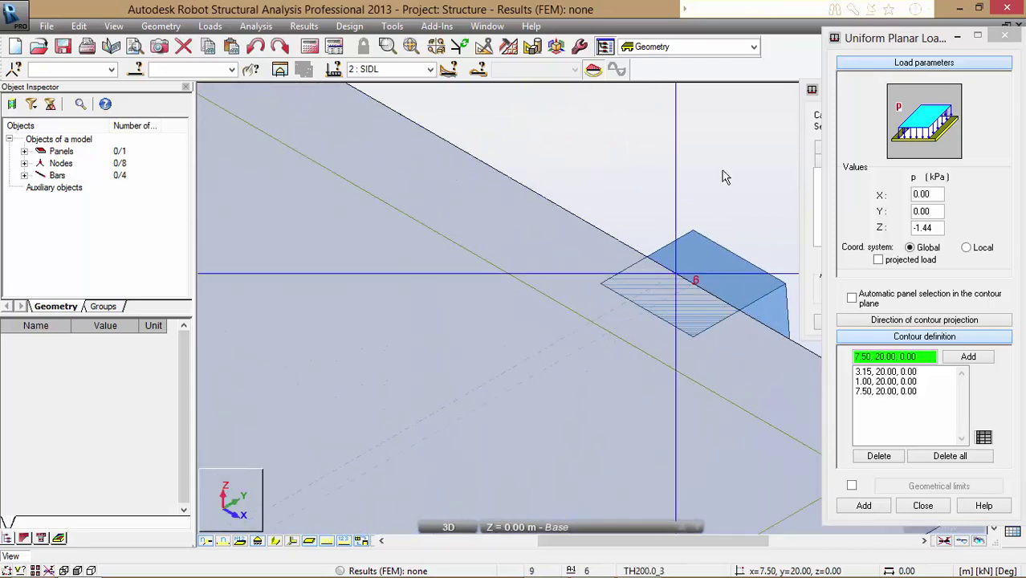
Continue the load contour on the slab's near edge with points 7.50, 0.00, 0.00 and 1.00, 0.00, 0.00
scroll(724, 178, down, 3)
scroll(724, 177, down, 4)
scroll(440, 329, up, 5)
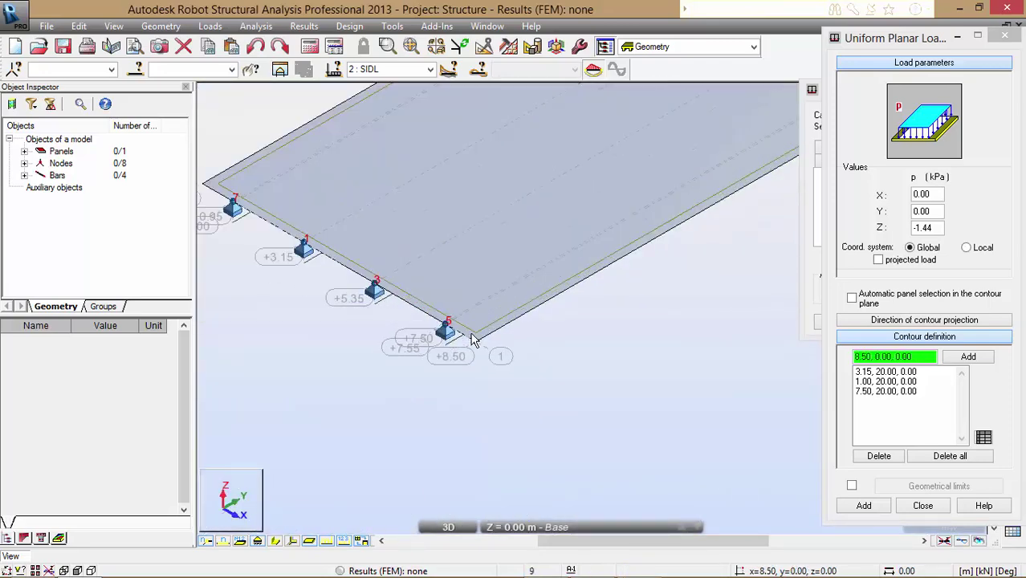
scroll(440, 328, up, 3)
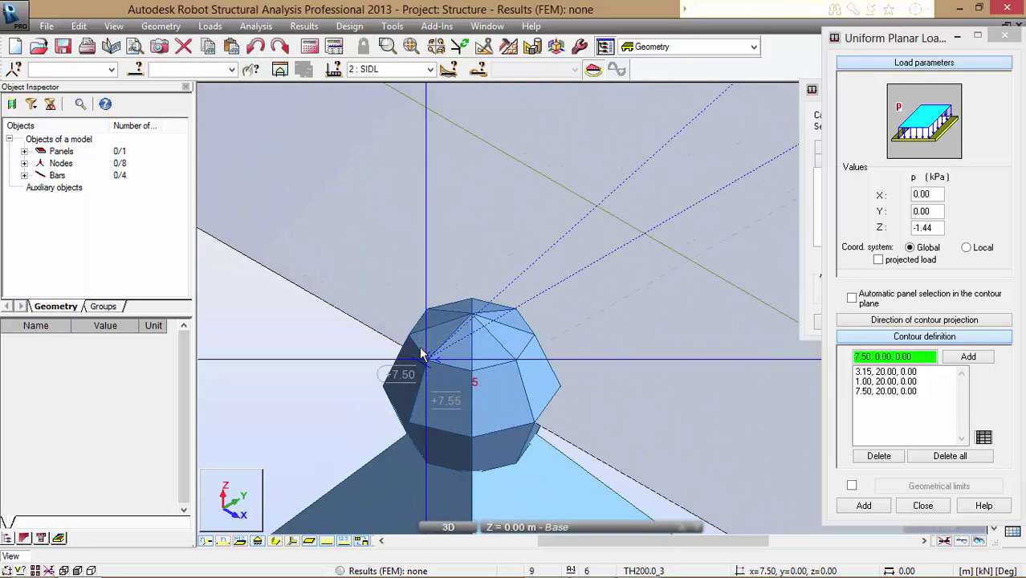
click(424, 366)
scroll(665, 421, down, 6)
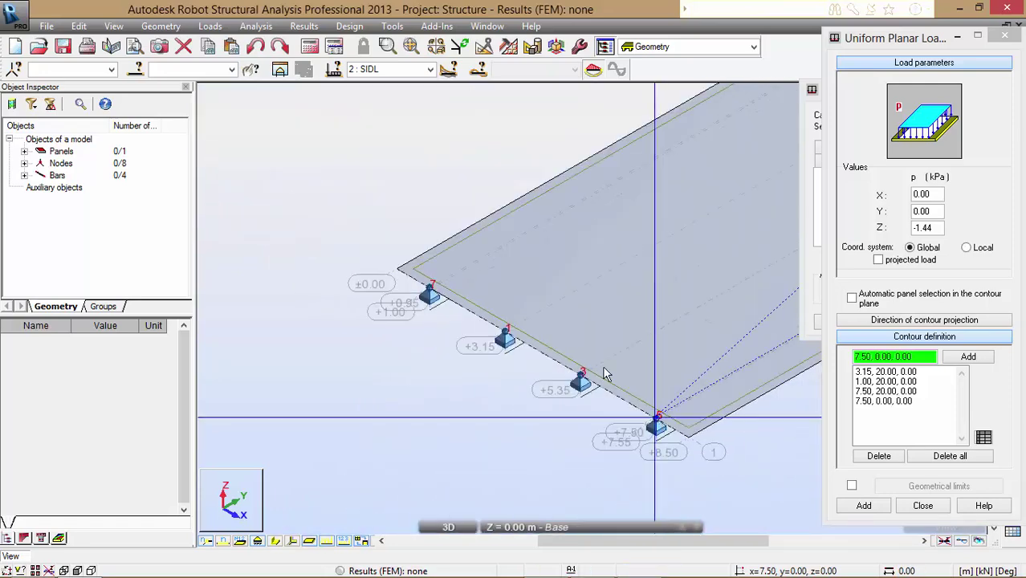
scroll(449, 282, up, 8)
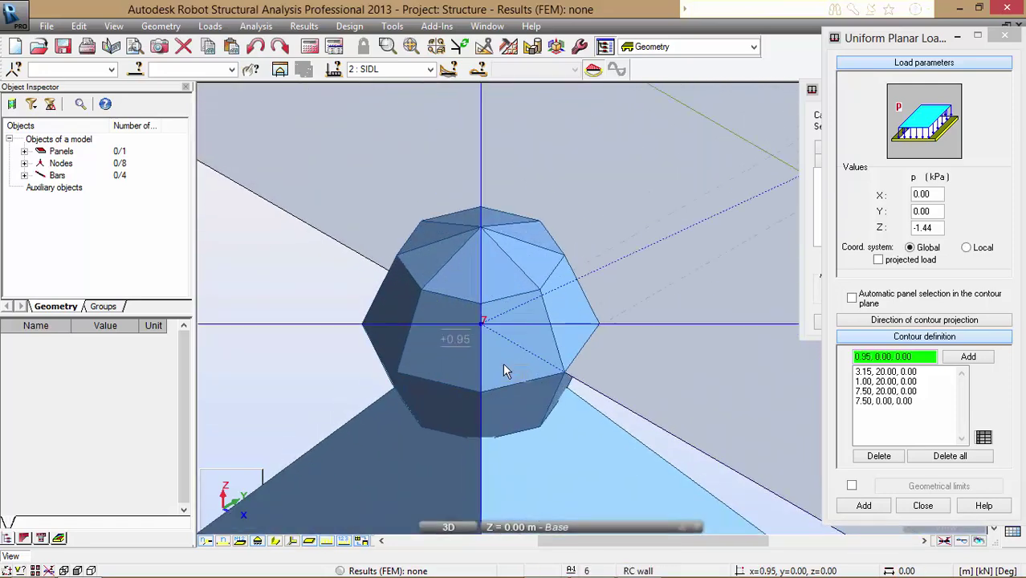
click(564, 368)
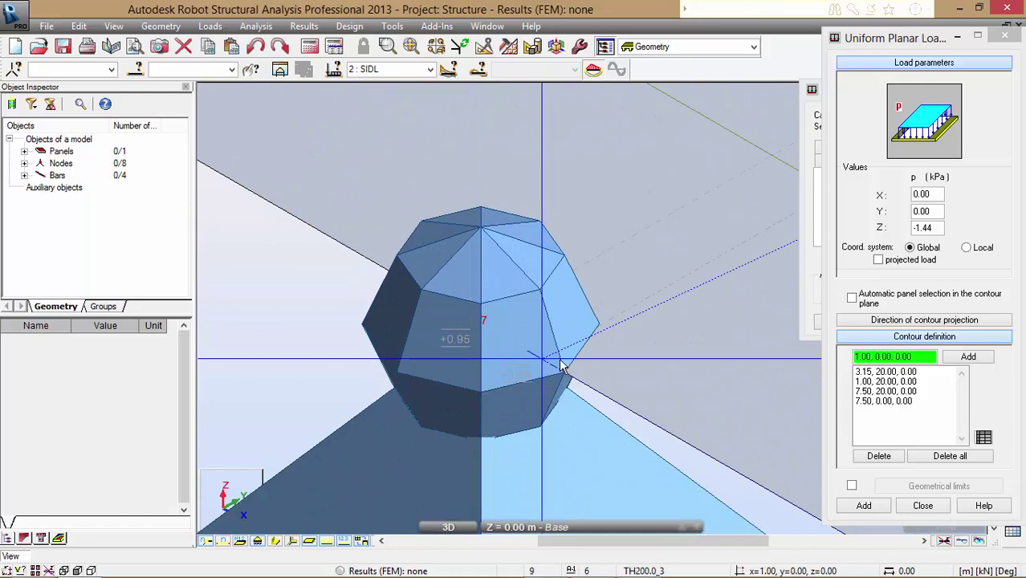
Close the load contour at 1.00, 20.00, 0.00 and apply the planar load to the slab
scroll(369, 411, down, 10)
scroll(370, 410, down, 5)
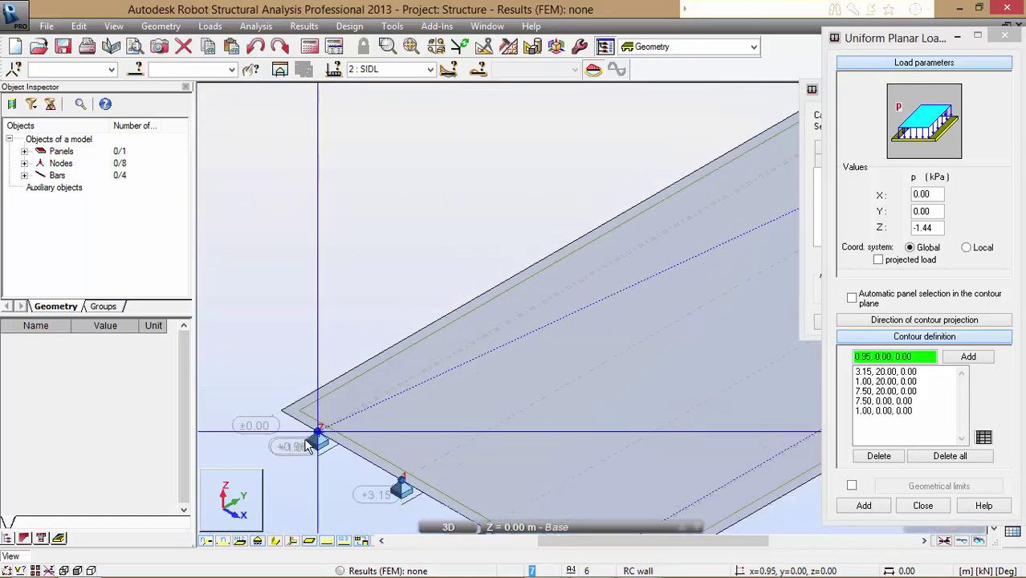
scroll(680, 232, up, 8)
scroll(680, 235, up, 8)
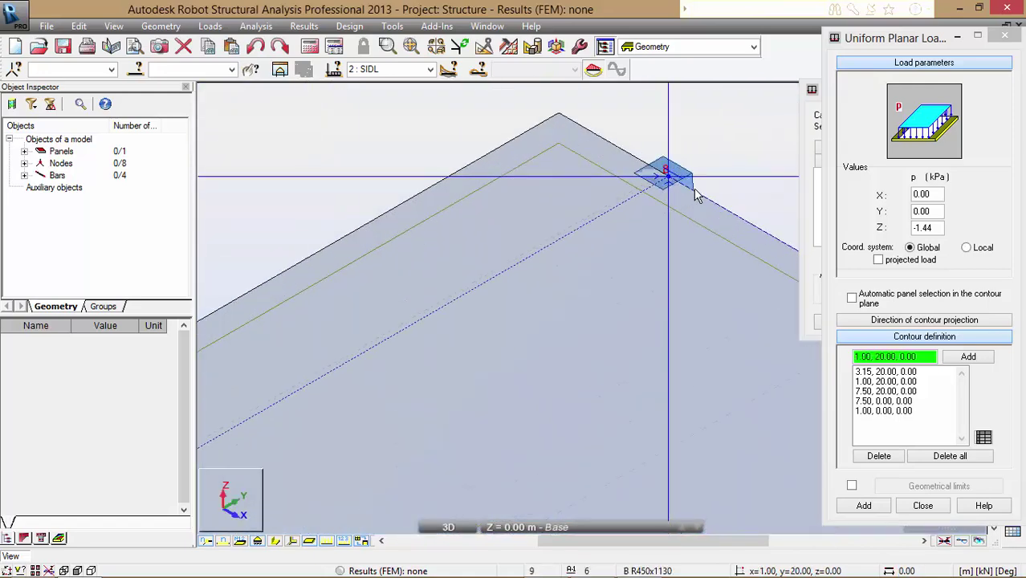
click(643, 168)
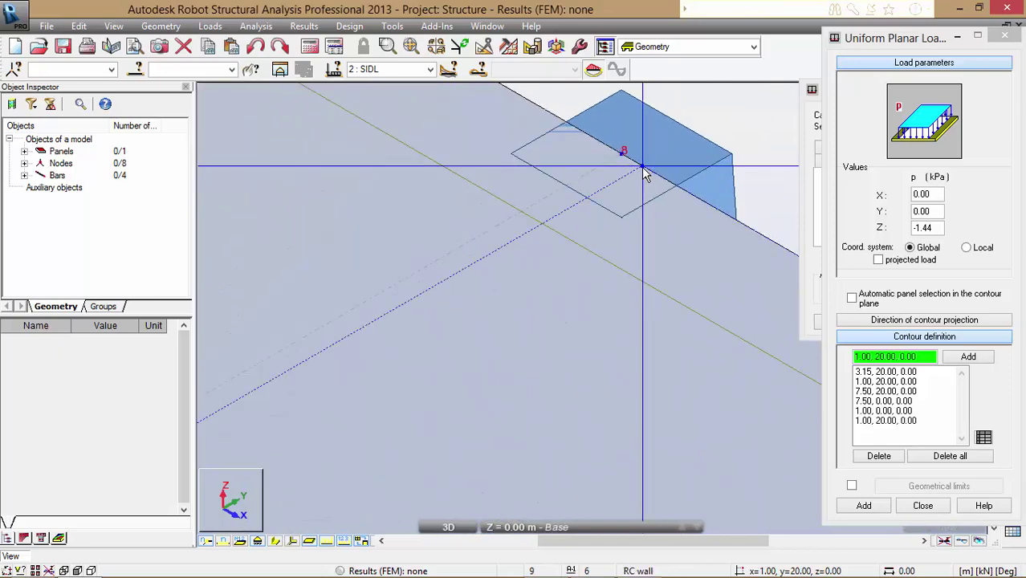
click(871, 508)
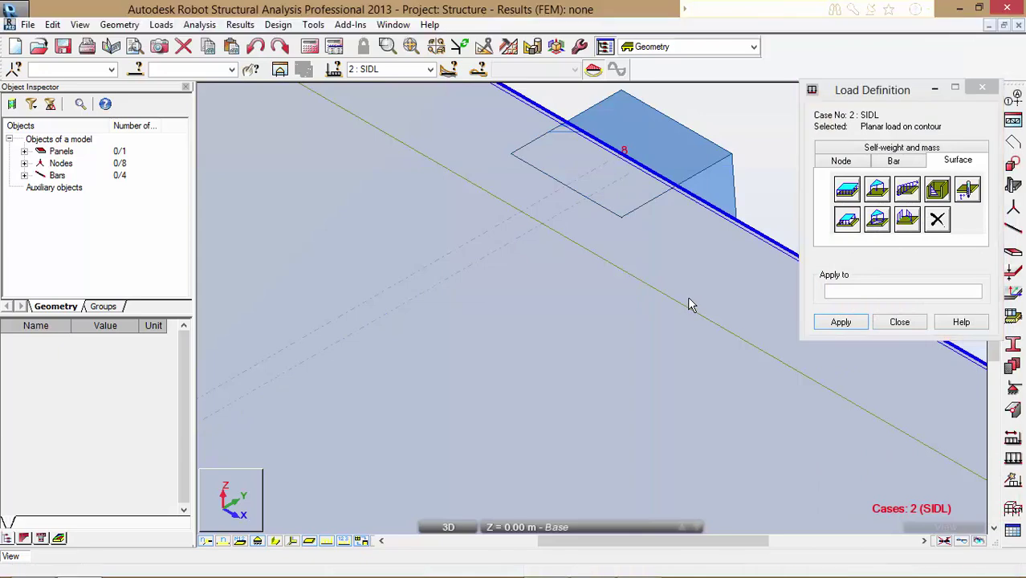
scroll(658, 305, down, 10)
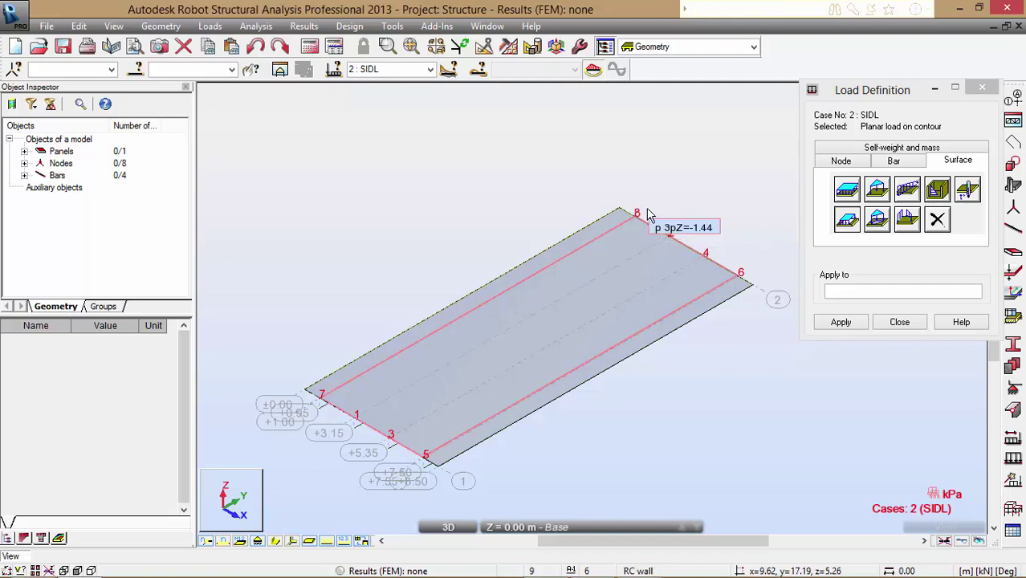
Add a two-point linear load of -1.2 kN/m in Z along the slab edge from 0.00, 0.00, 0.00 to 0.00, 20.00, 0.00
click(912, 191)
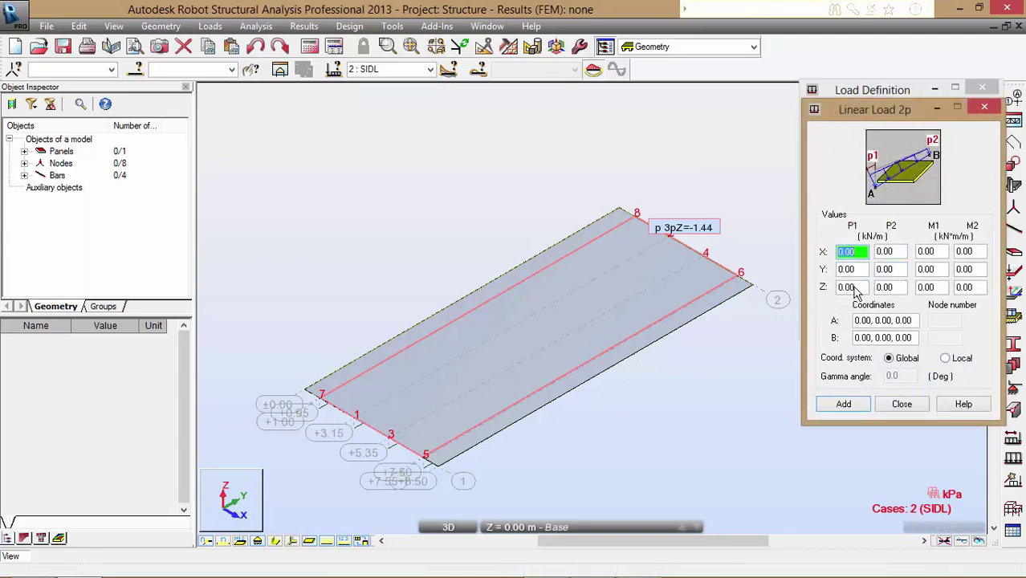
click(856, 289)
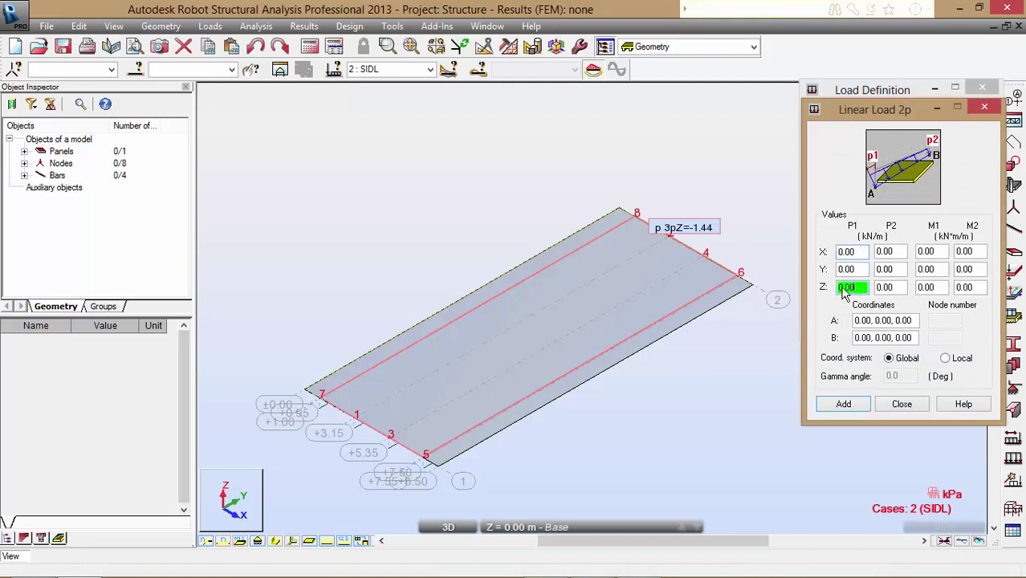
text(-1.2)
click(891, 287)
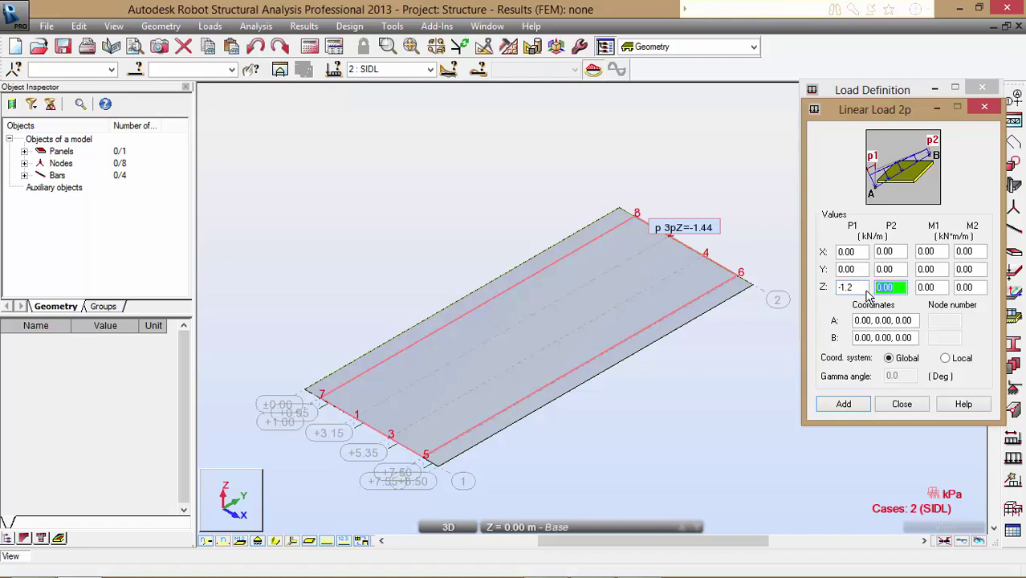
text(-1.2)
click(911, 321)
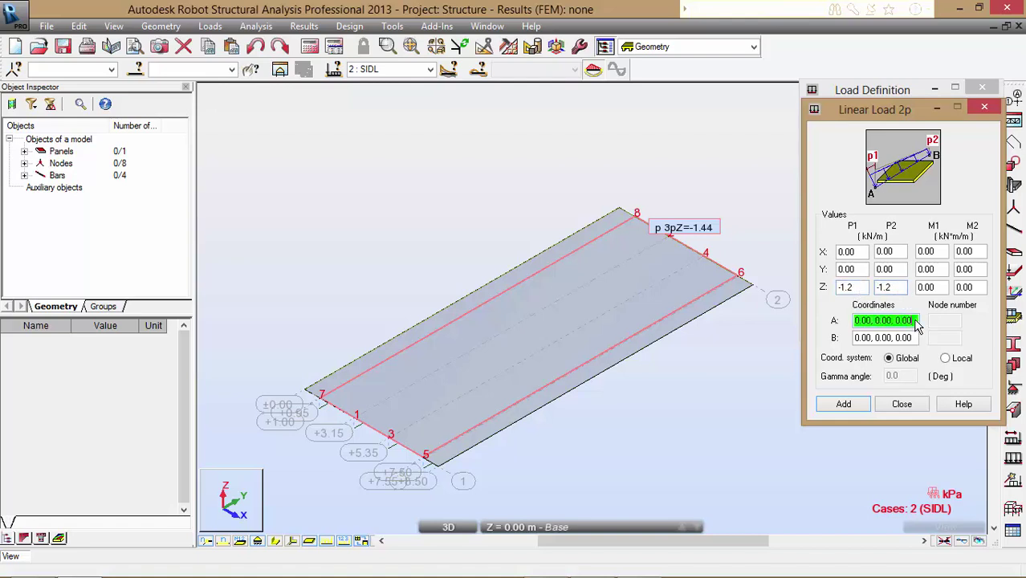
click(275, 391)
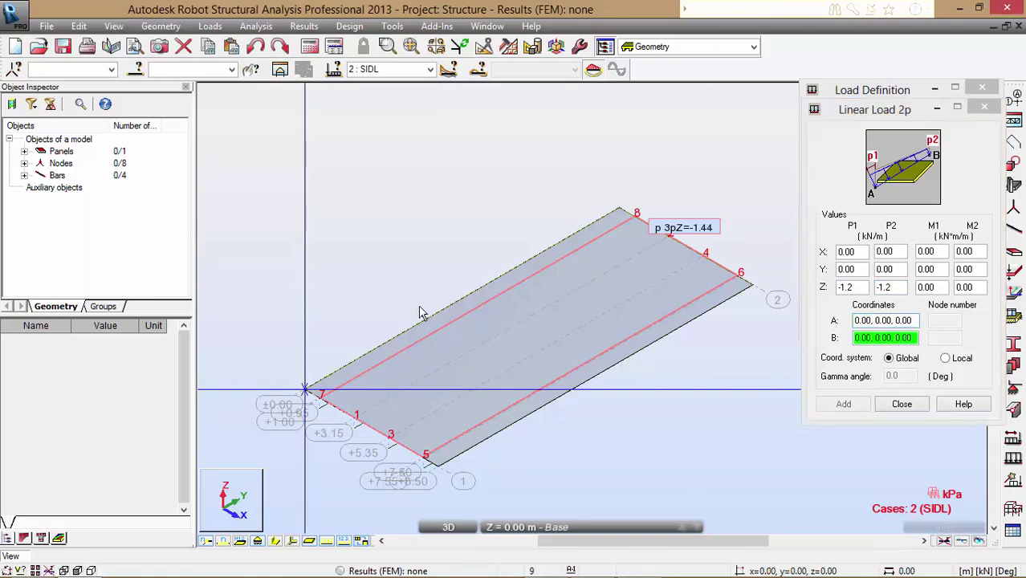
click(598, 219)
click(844, 404)
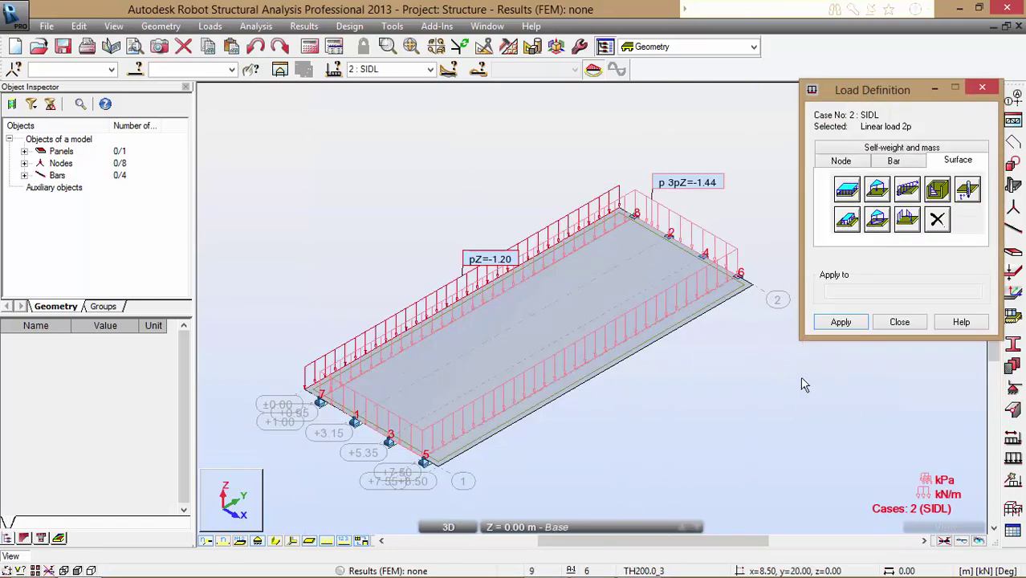
Add the same -1.20 kN/m linear load along the opposite slab edge from 8.50, 0.00, 0.00 to 8.50, 20.00, 0.00 and finish load definition
click(905, 193)
click(910, 320)
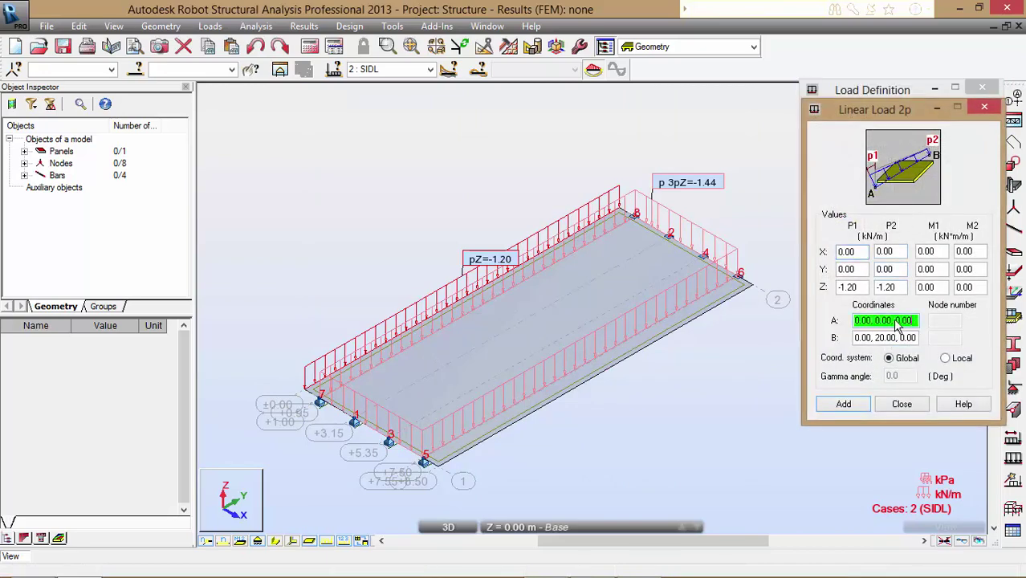
click(425, 463)
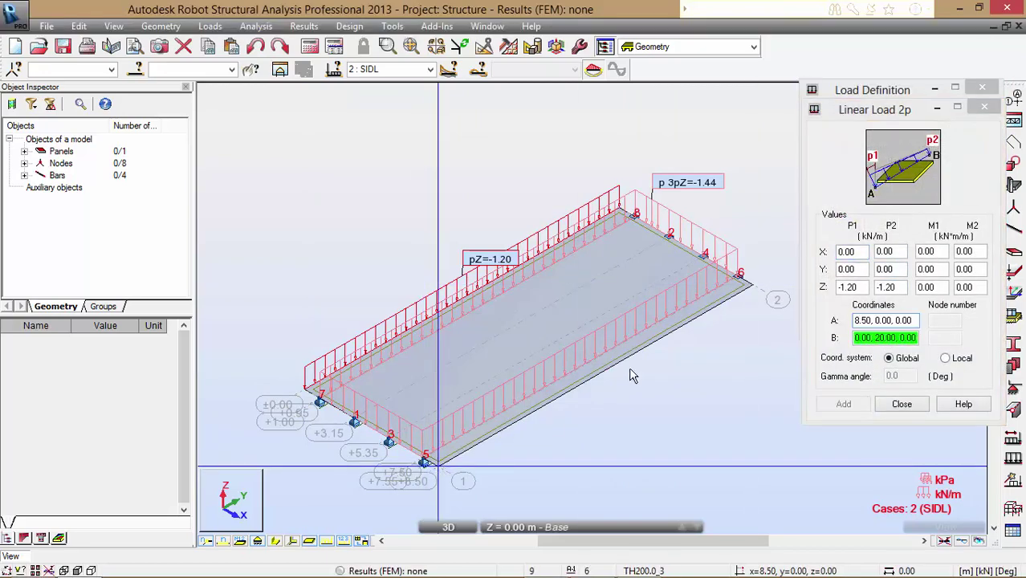
click(751, 284)
click(844, 404)
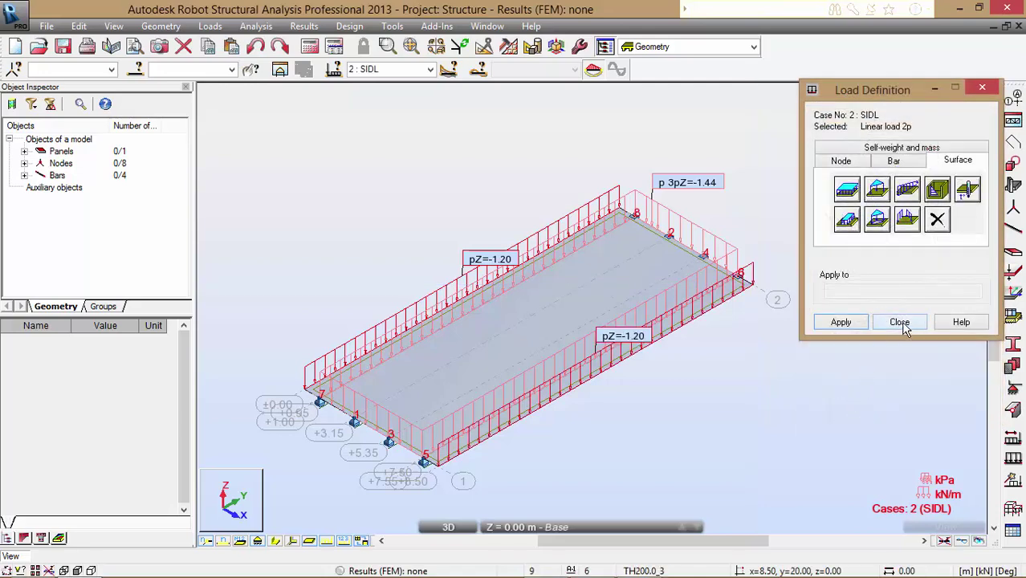
click(899, 322)
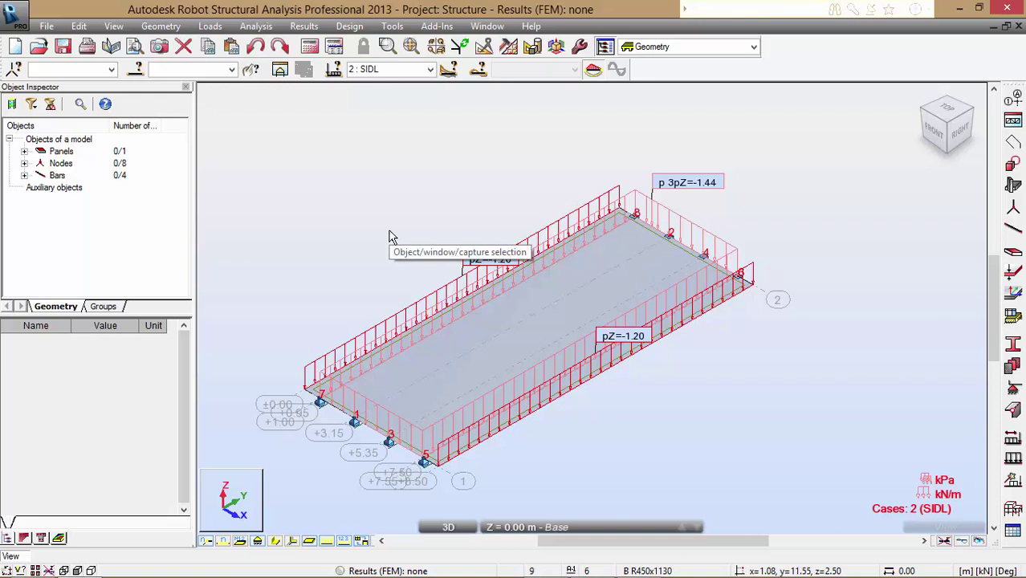
Make HA UDL lane1 the active load case
click(430, 70)
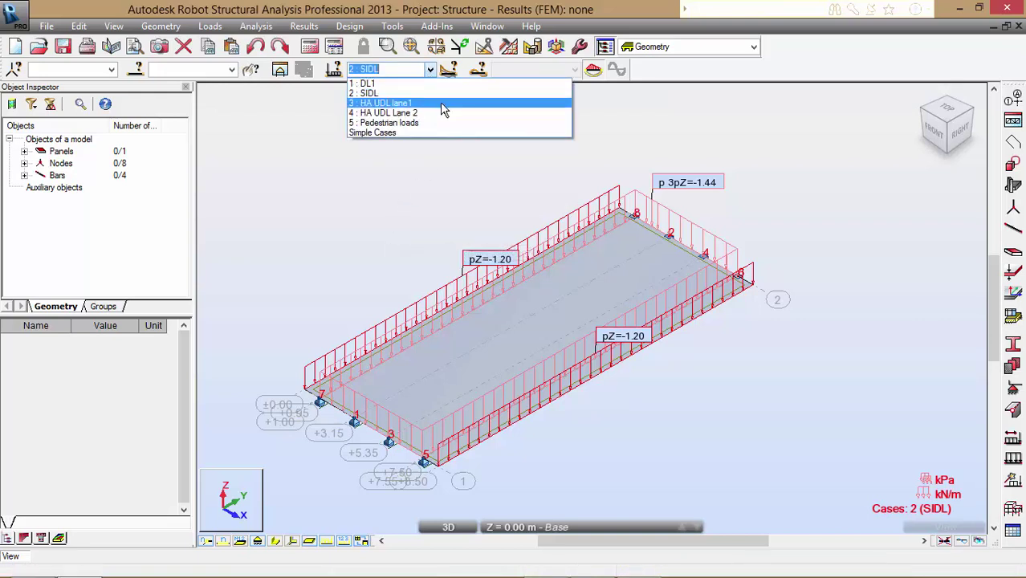
click(444, 104)
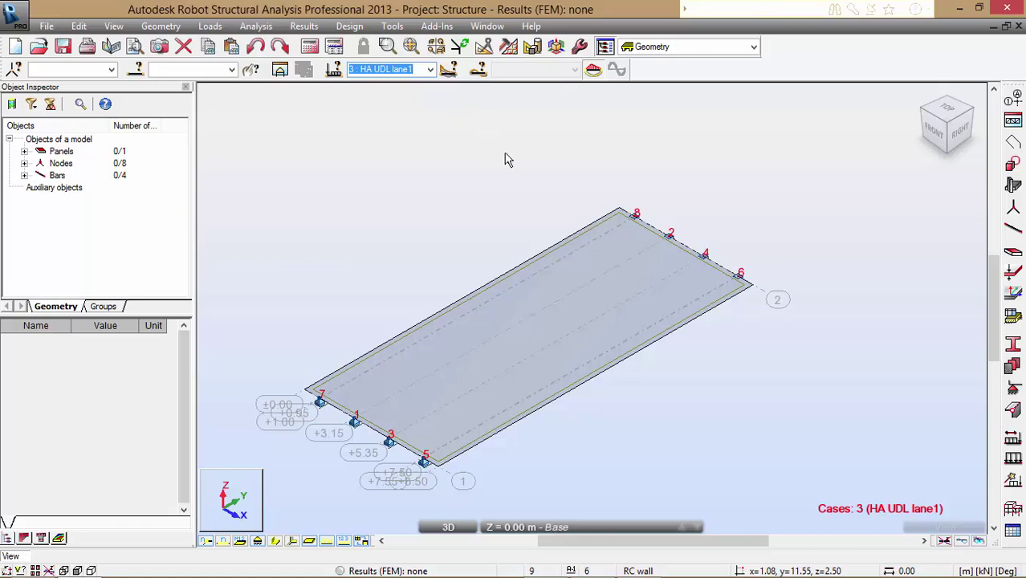
click(531, 183)
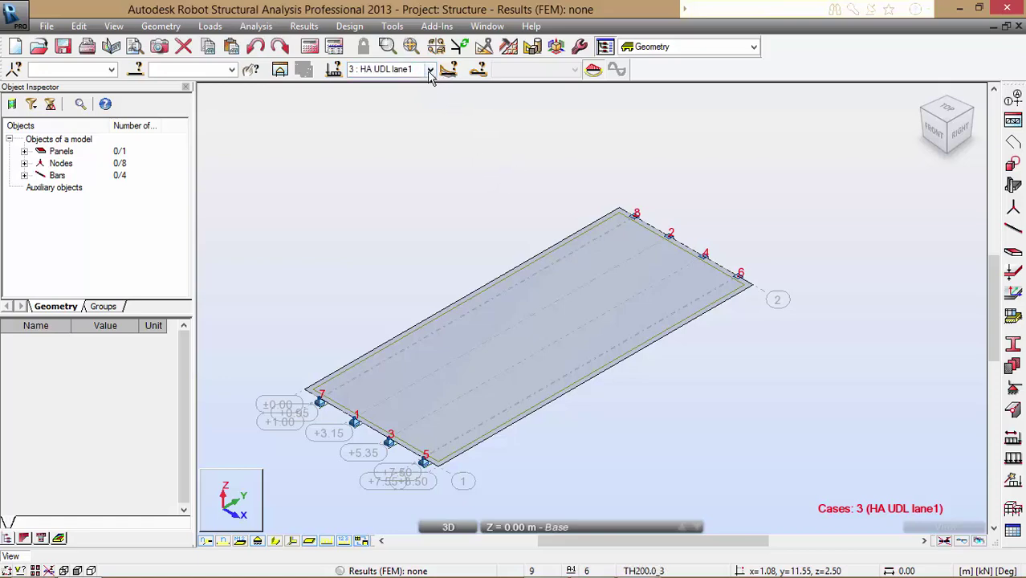
Calculate half of the slab width, 8.5 divided by 2, with the built-in calculator and close it
scroll(402, 379, up, 3)
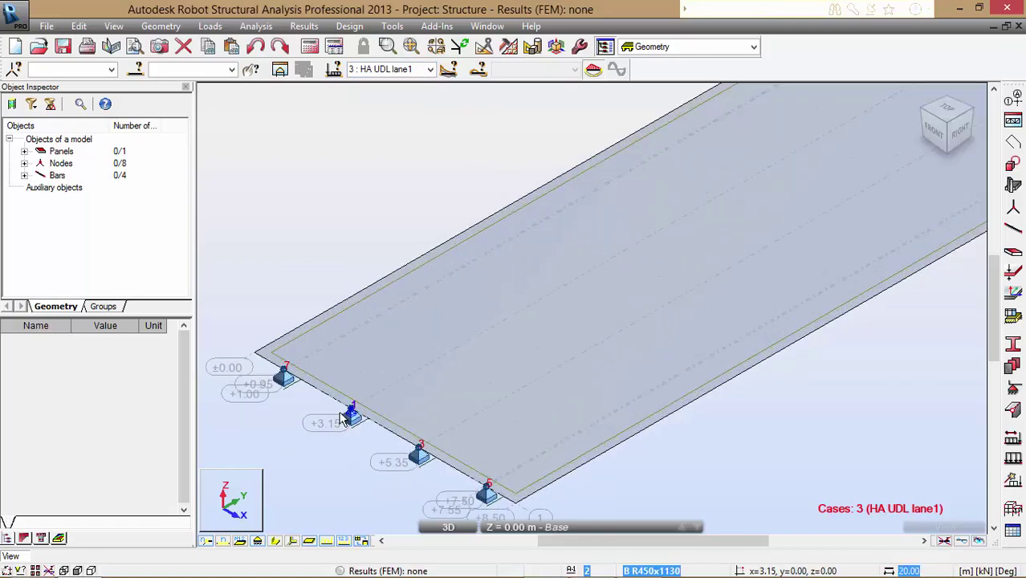
scroll(380, 402, down, 3)
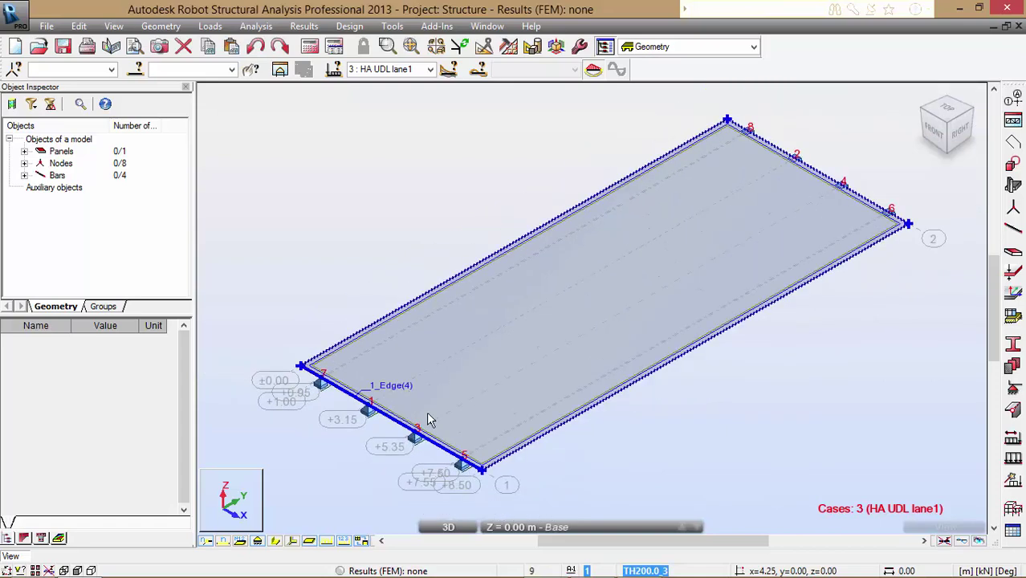
scroll(477, 470, up, 5)
scroll(478, 470, down, 3)
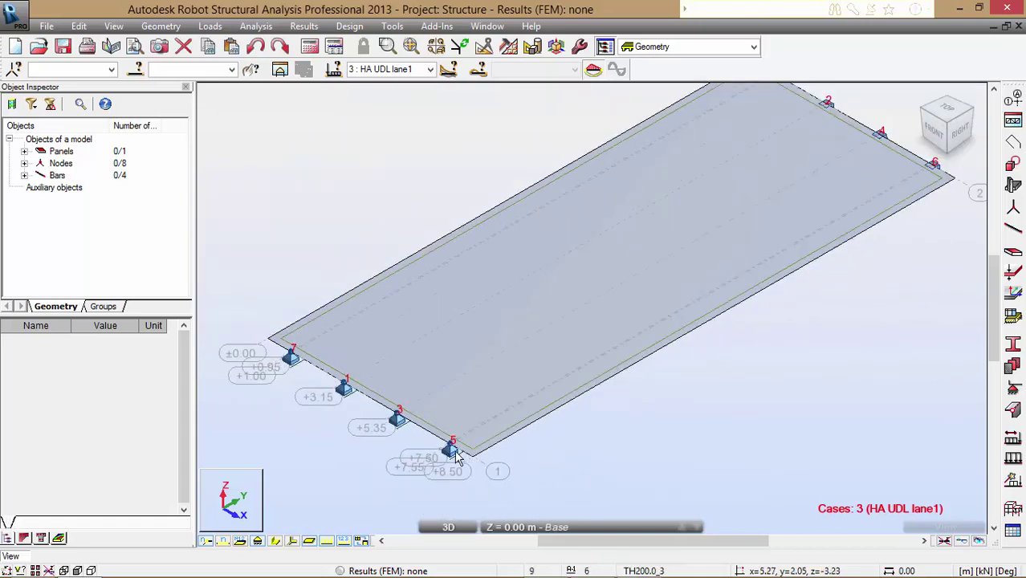
click(393, 26)
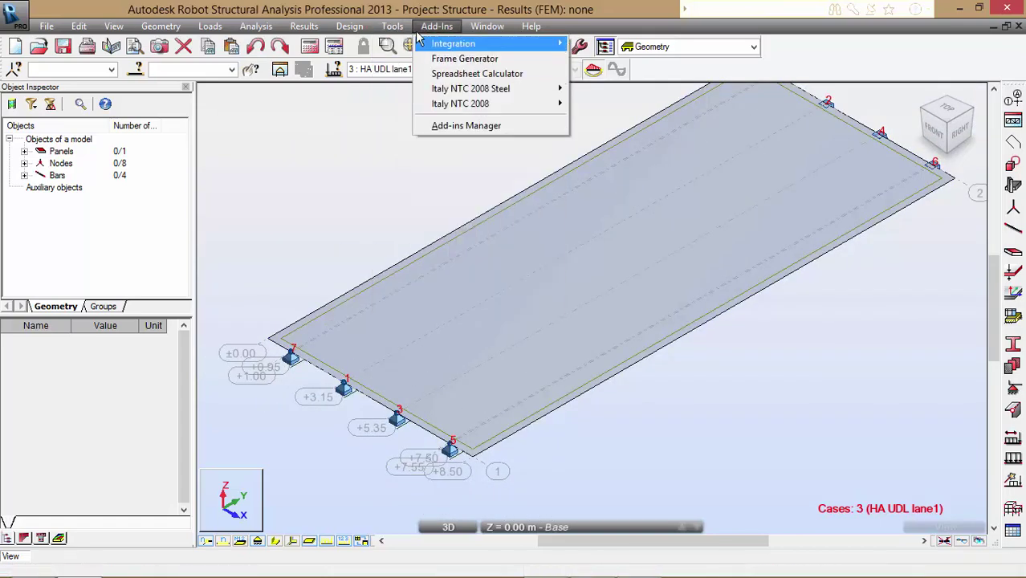
click(447, 215)
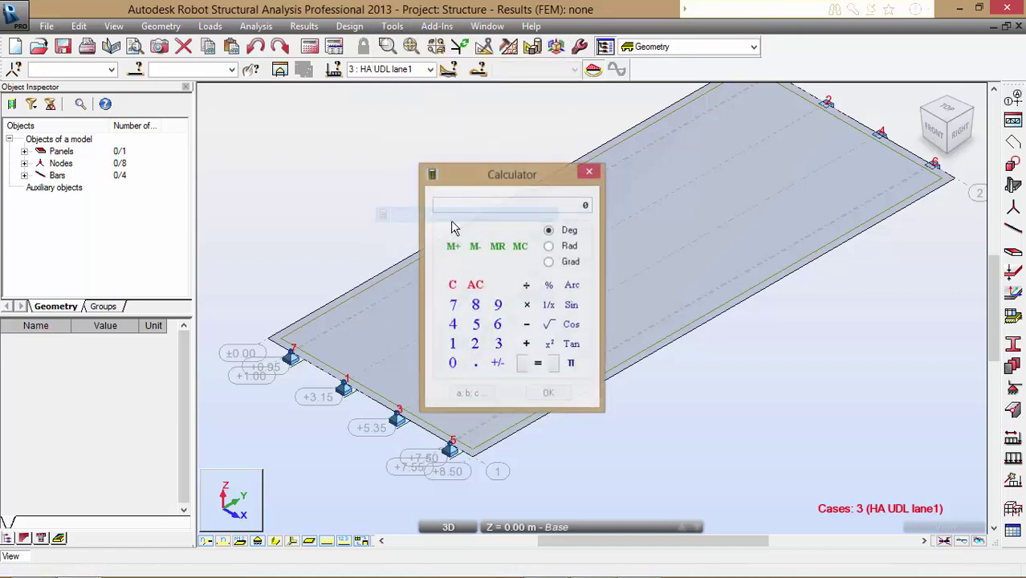
click(475, 306)
click(476, 363)
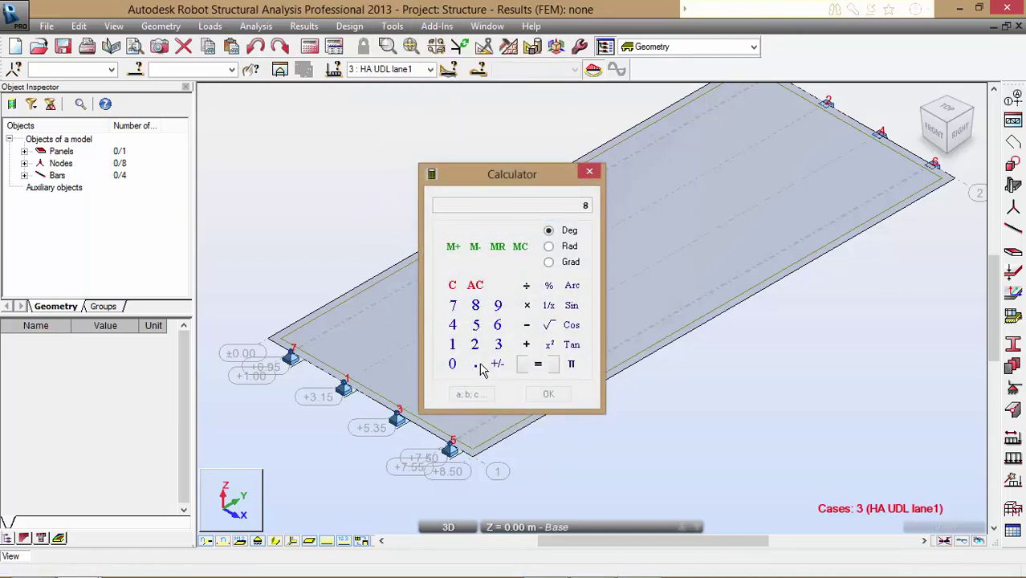
click(477, 325)
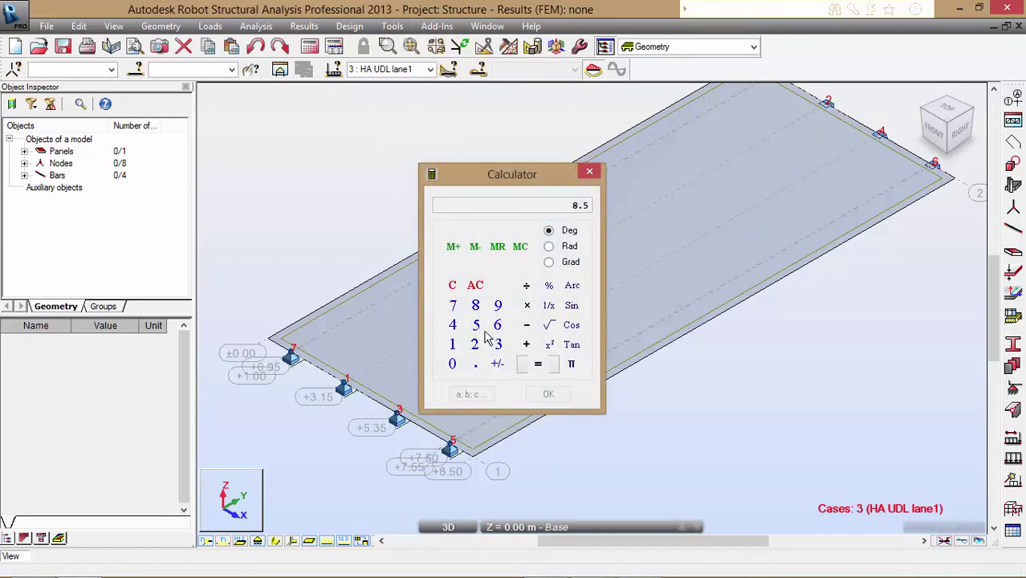
click(526, 286)
click(475, 346)
click(536, 368)
click(589, 172)
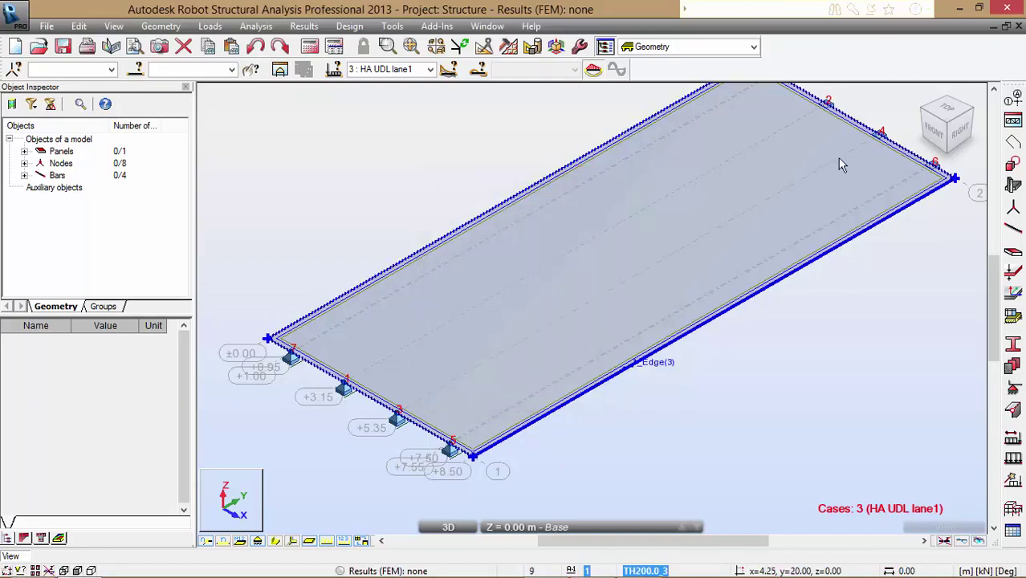
Add a structural axis in the X direction 4.25 m from the 0.00 axis and apply it
click(1012, 102)
click(590, 163)
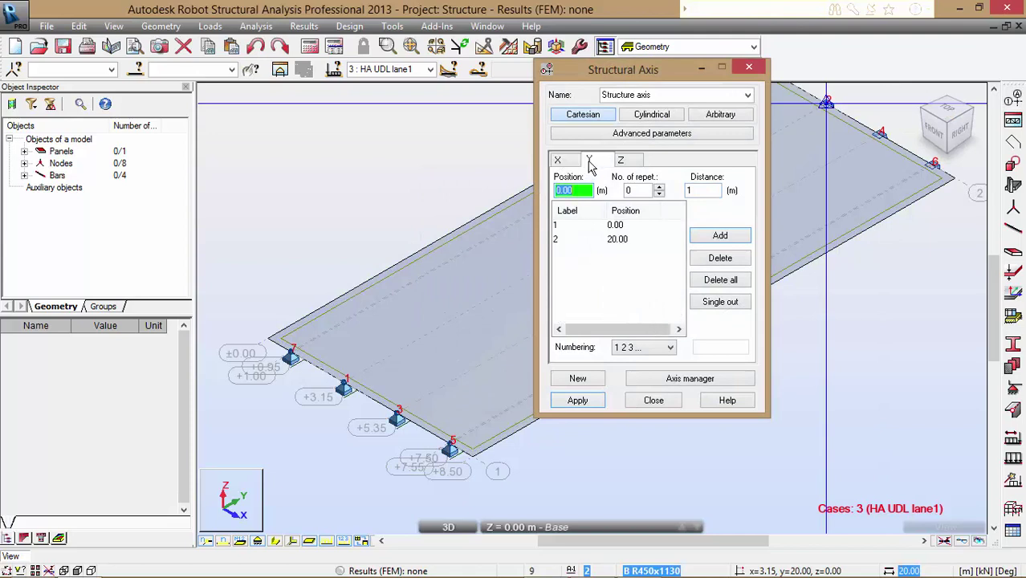
click(559, 161)
click(566, 224)
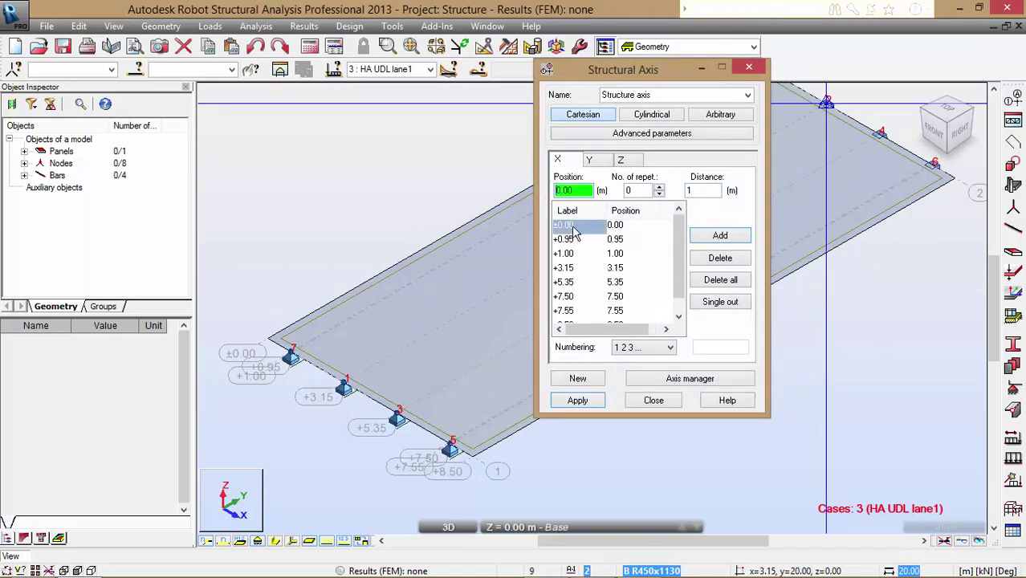
click(659, 188)
key(Tab)
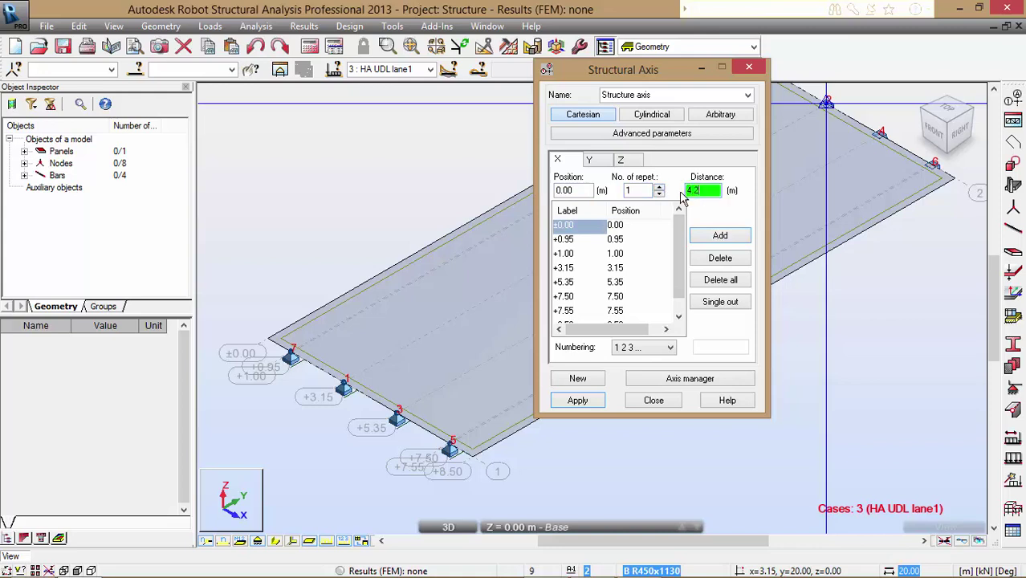
text(4.25)
click(720, 236)
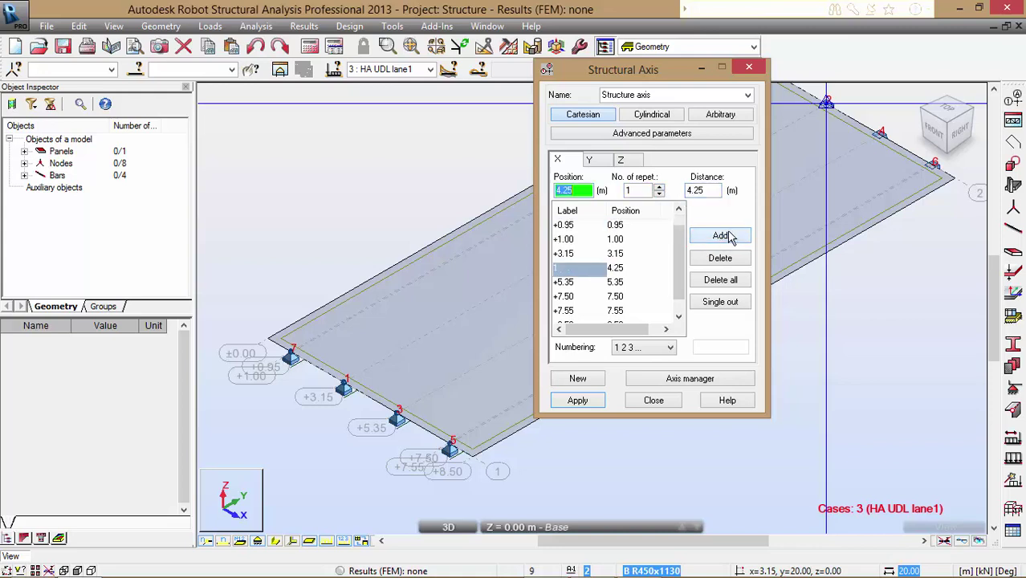
click(578, 400)
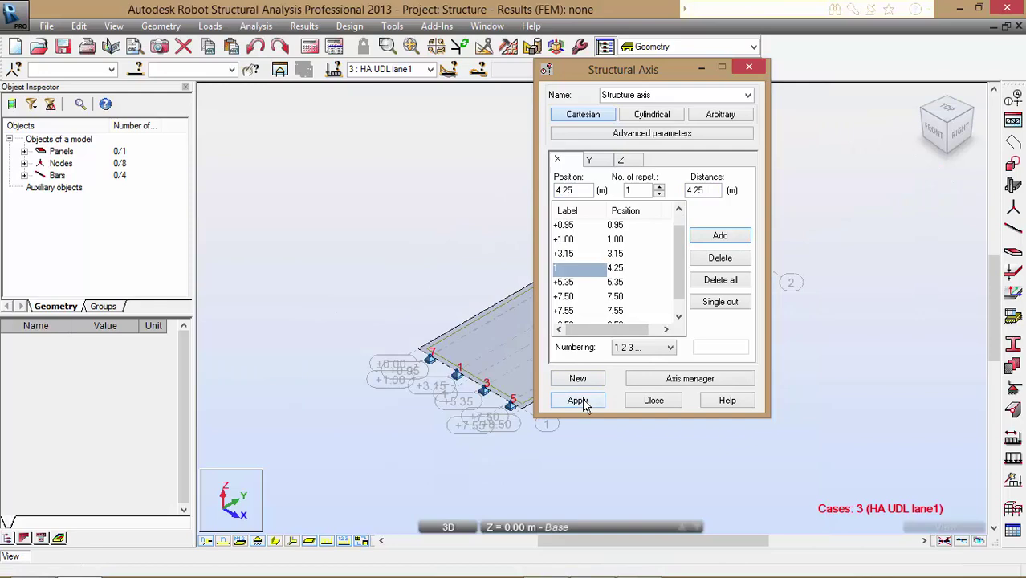
click(652, 400)
click(465, 391)
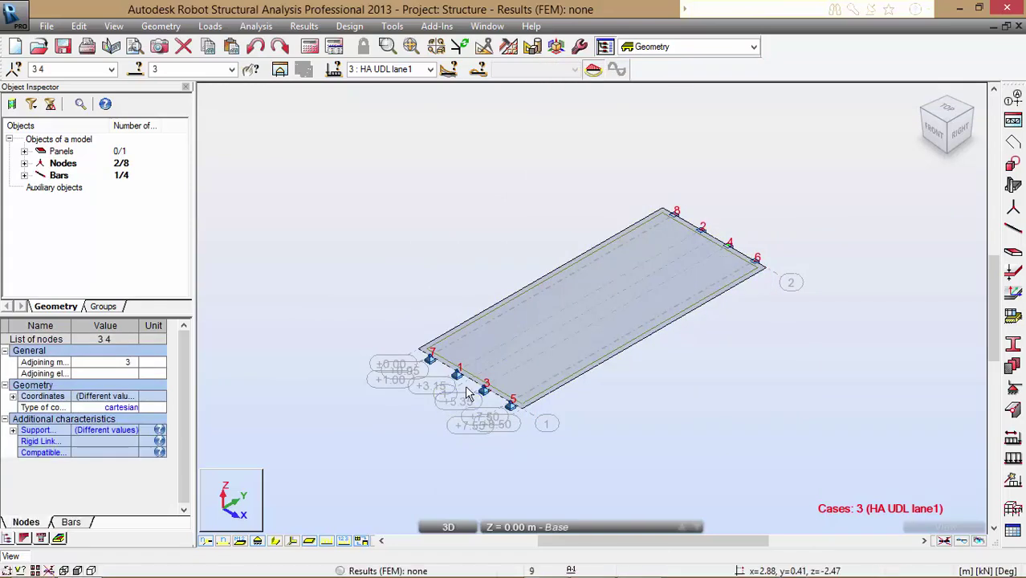
Start a planar load on contour for HA UDL lane1 with a Z value of -45.15 kPa
scroll(466, 392, up, 3)
scroll(520, 307, down, 2)
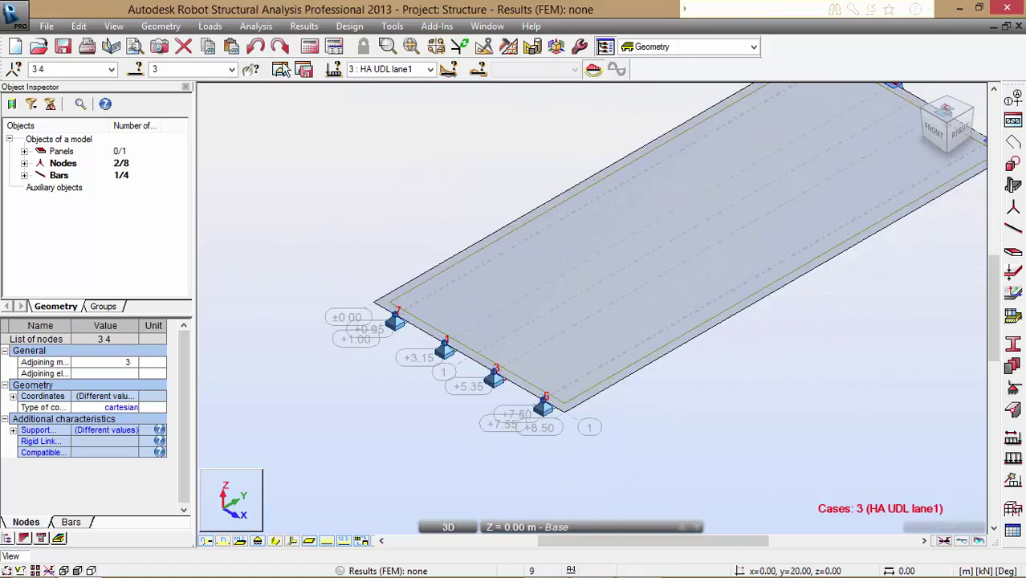
click(210, 26)
click(241, 58)
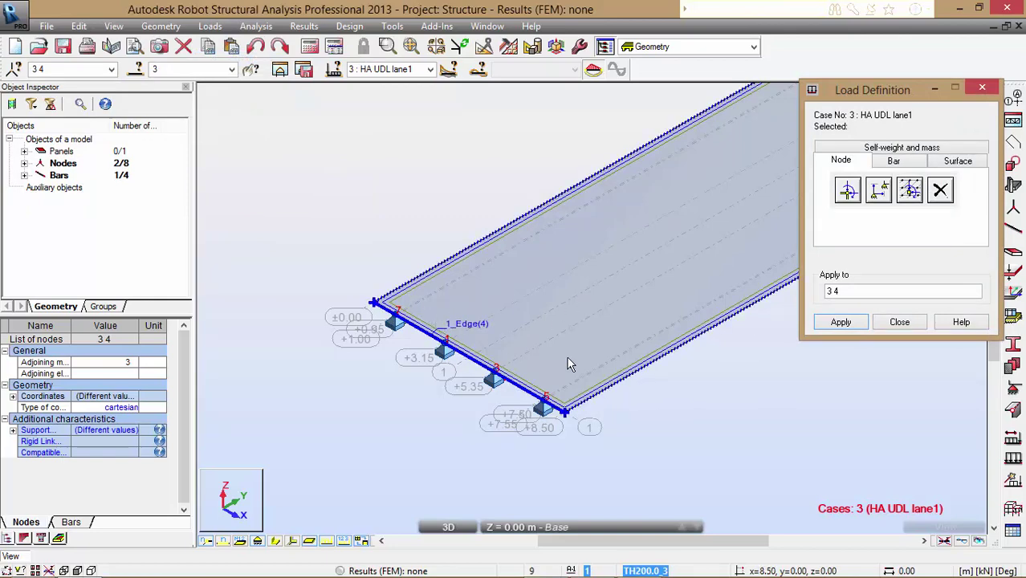
click(959, 161)
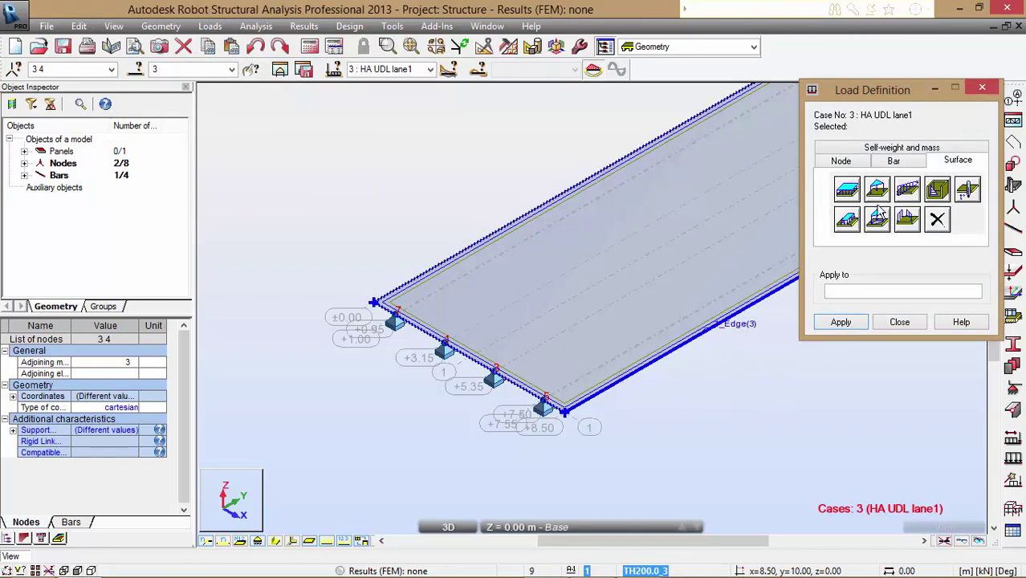
click(855, 215)
drag(915, 299, 841, 309)
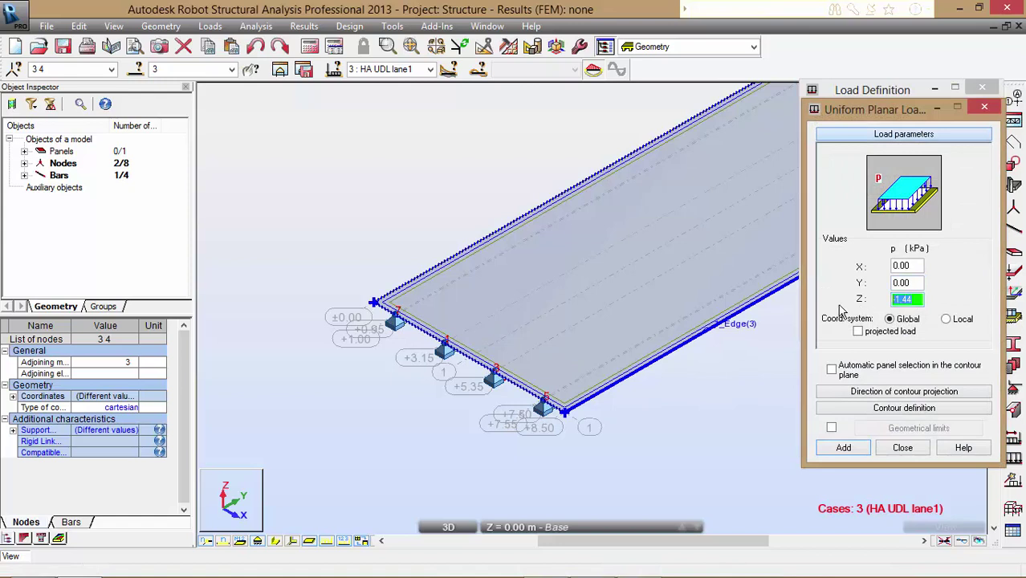
text(45.15)
drag(921, 300, 871, 314)
text(-45)
click(899, 408)
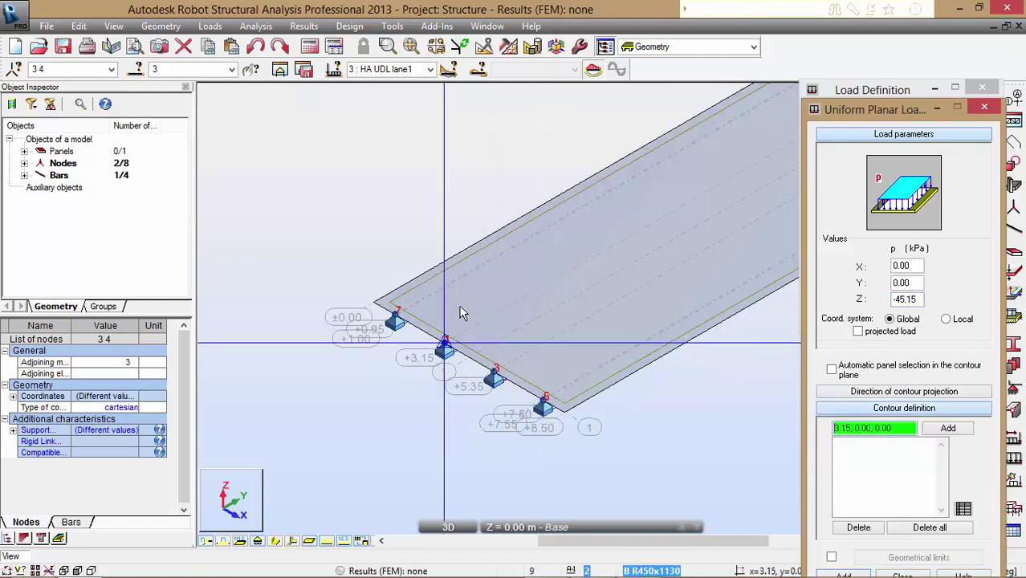
Place the first lane 1 contour points at 4.25, 0.00, 0.00 and 1.00, 0.00, 0.00, hiding the support symbols in the view
click(472, 363)
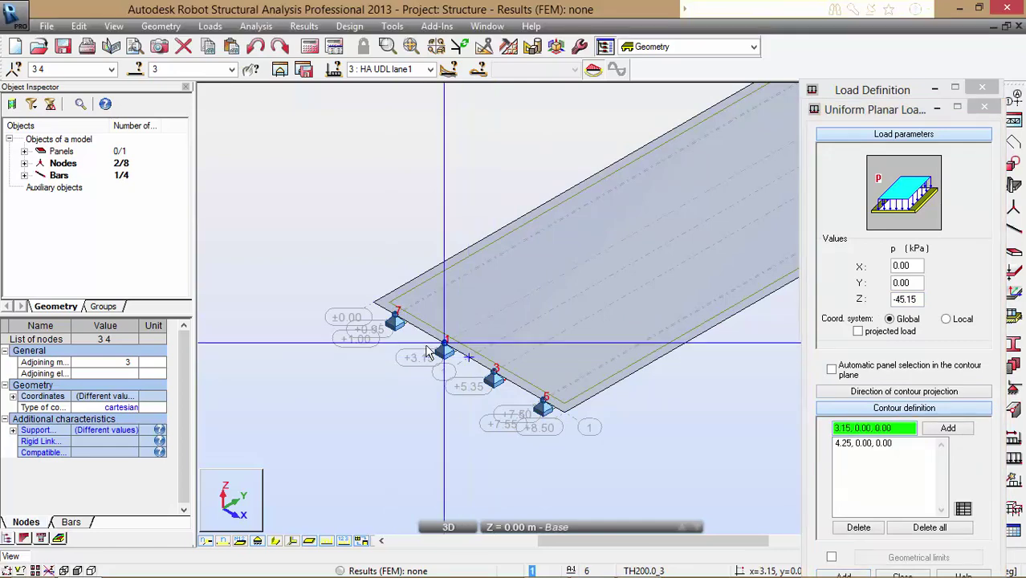
scroll(373, 309, up, 5)
scroll(368, 305, up, 4)
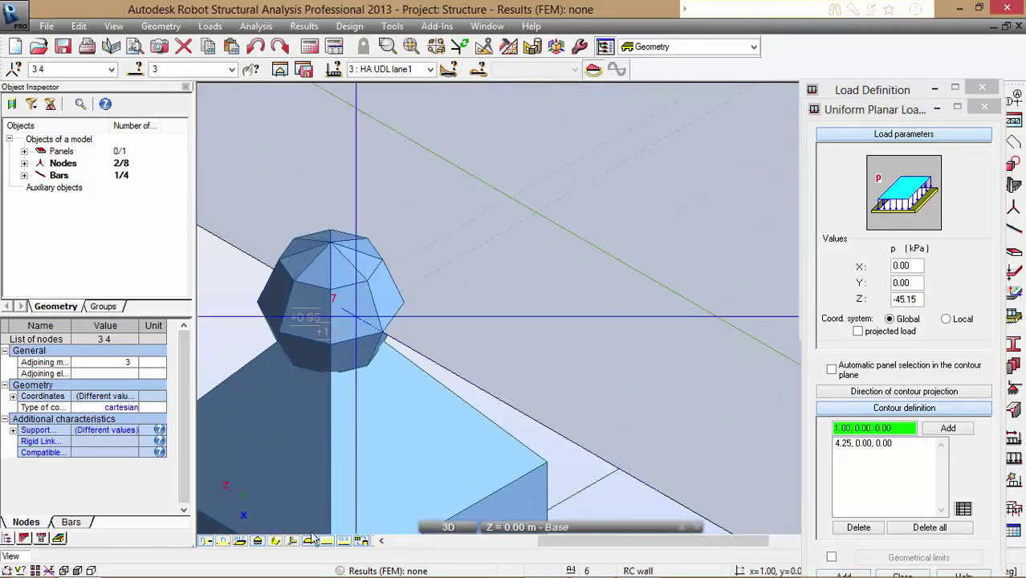
click(259, 542)
scroll(373, 320, up, 3)
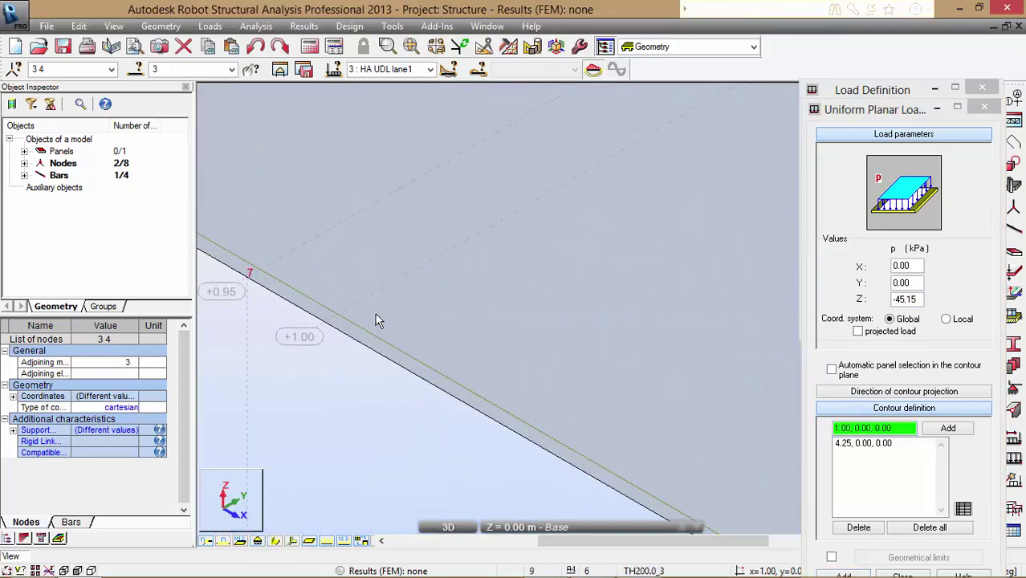
click(324, 329)
scroll(240, 406, down, 5)
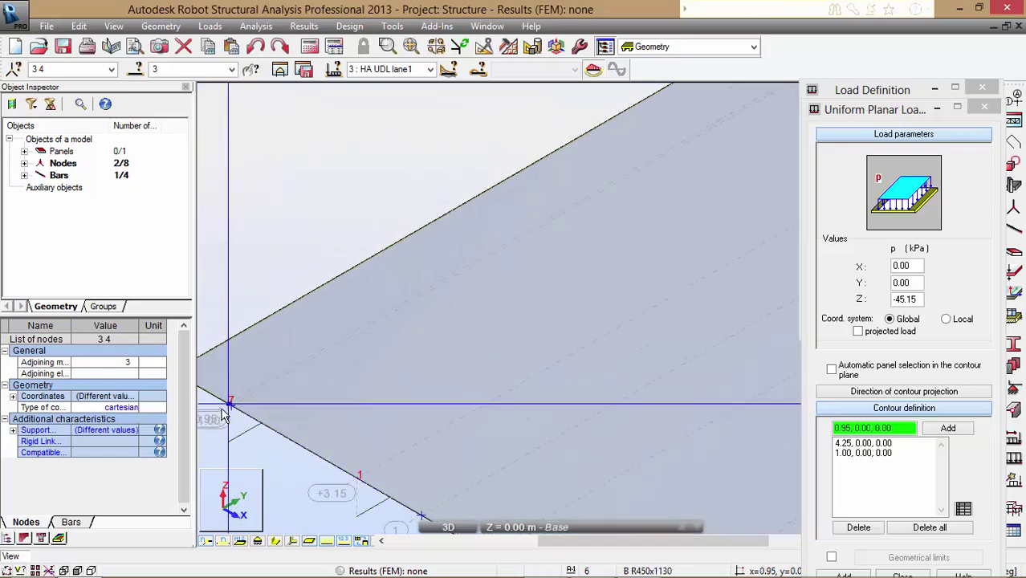
Complete the lane 1 contour with 1.00, 20.00, 0.00 and 4.25, 20.00, 0.00 and apply the planar load to the slab
scroll(225, 413, down, 4)
scroll(486, 249, up, 6)
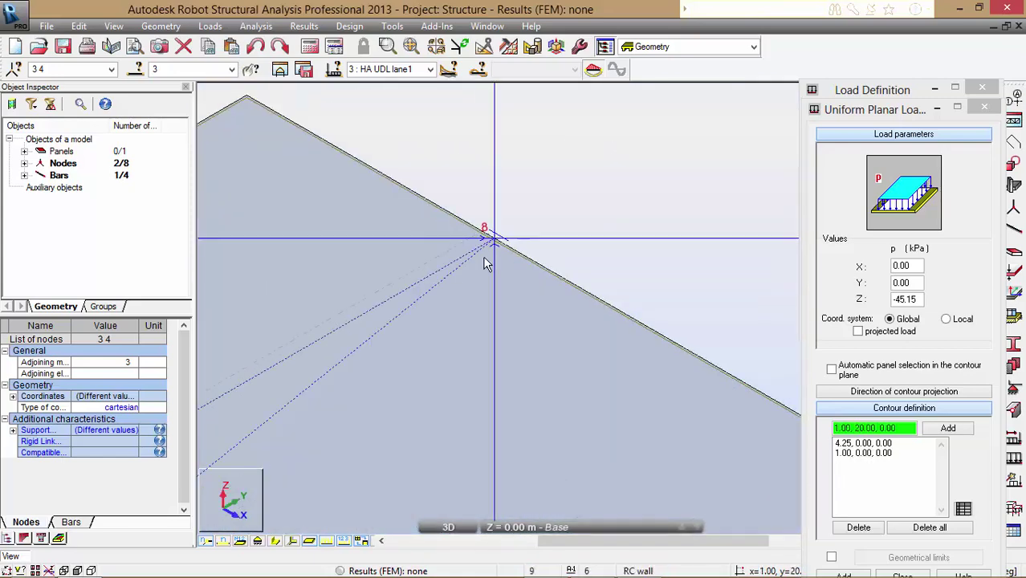
click(488, 245)
scroll(418, 221, down, 3)
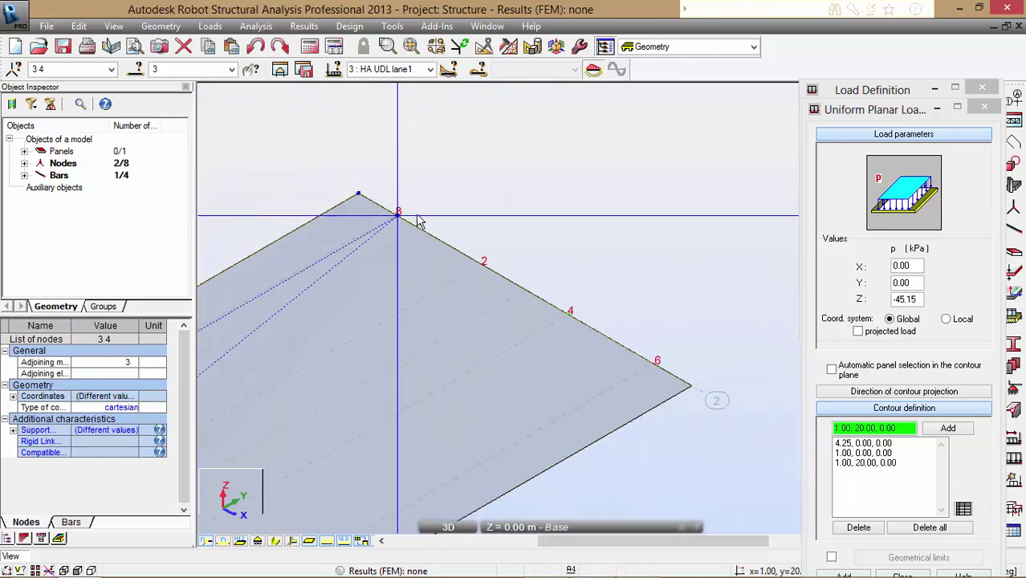
scroll(417, 221, down, 2)
click(490, 265)
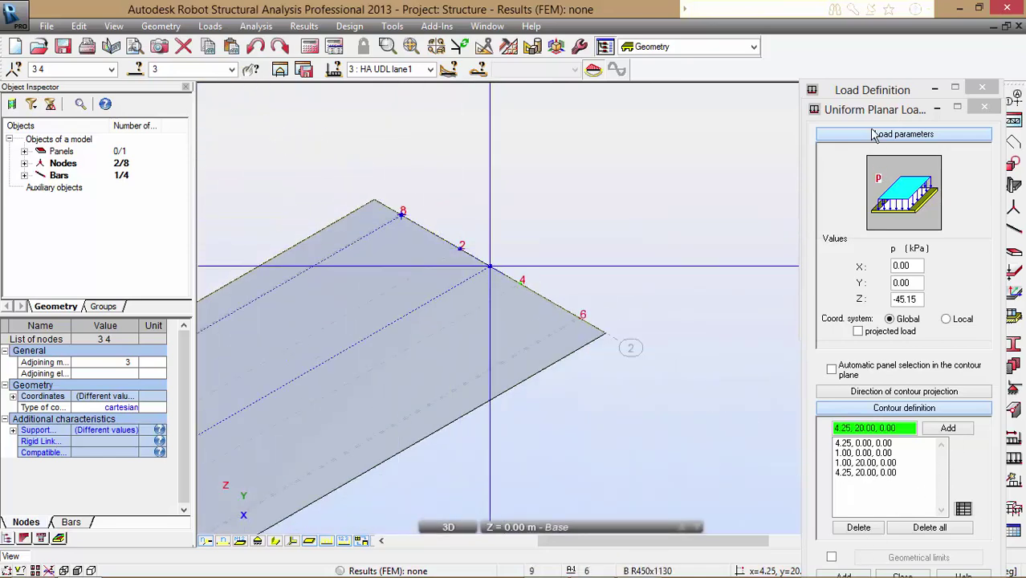
drag(873, 114, 879, 44)
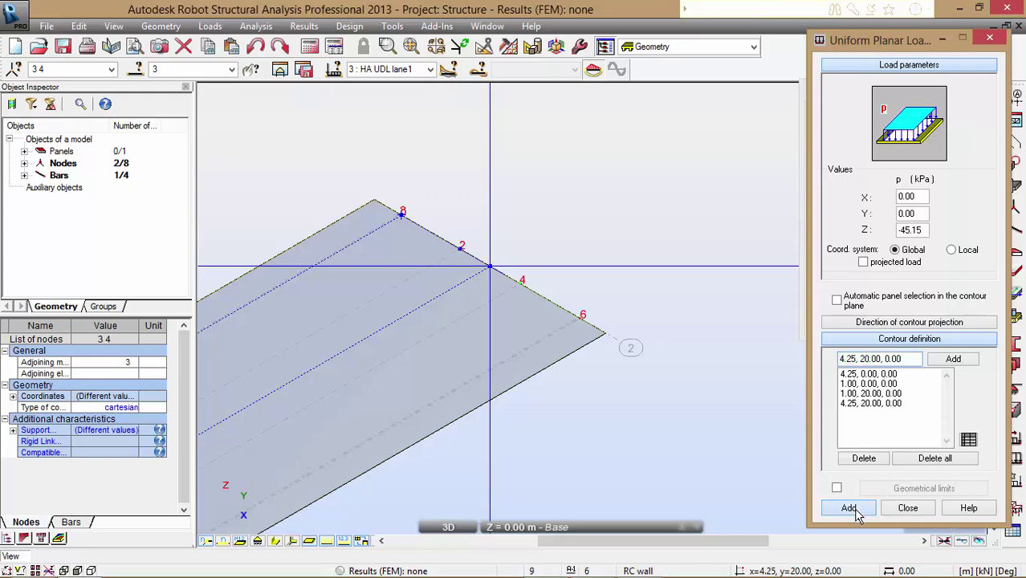
click(851, 507)
click(402, 277)
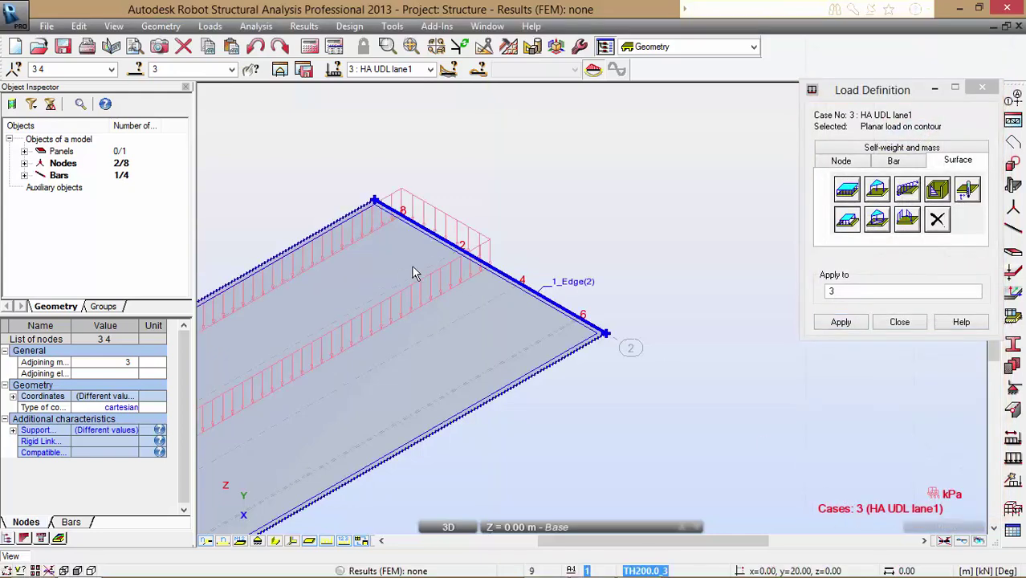
Make HA UDL Lane 2 the active load case and start a planar load on contour with the same -45.15 kPa in Z
click(431, 69)
click(422, 106)
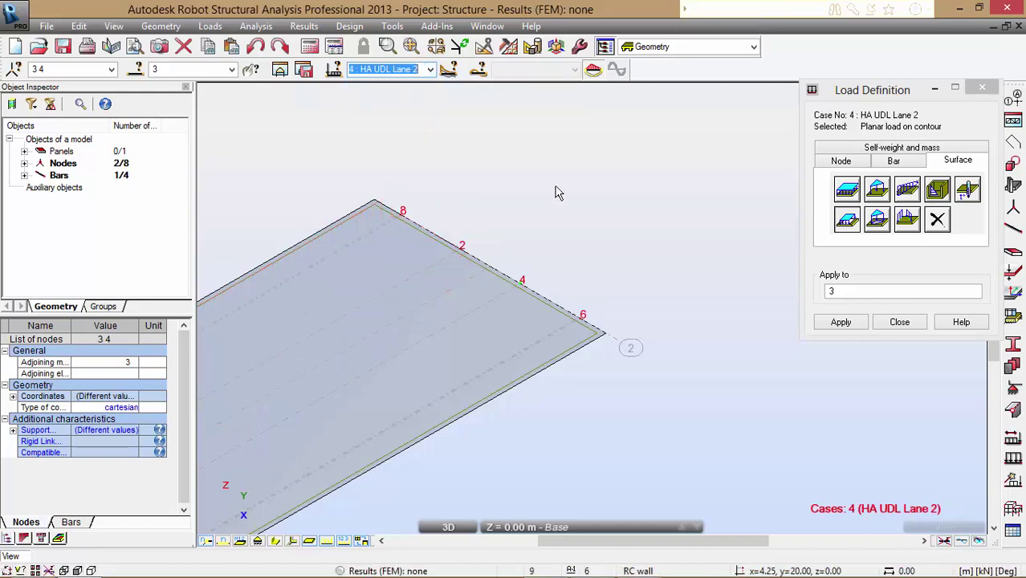
click(847, 219)
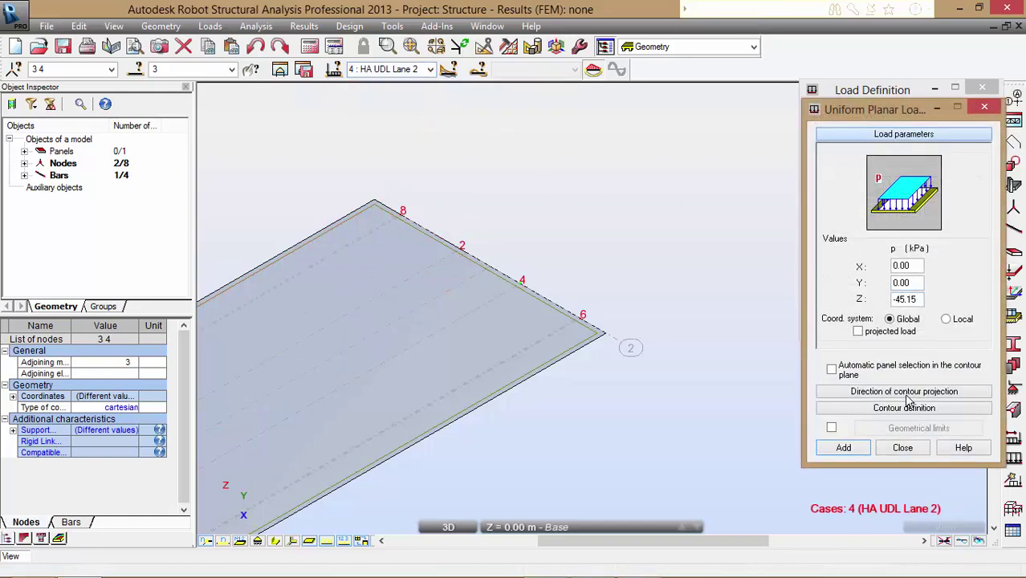
click(903, 410)
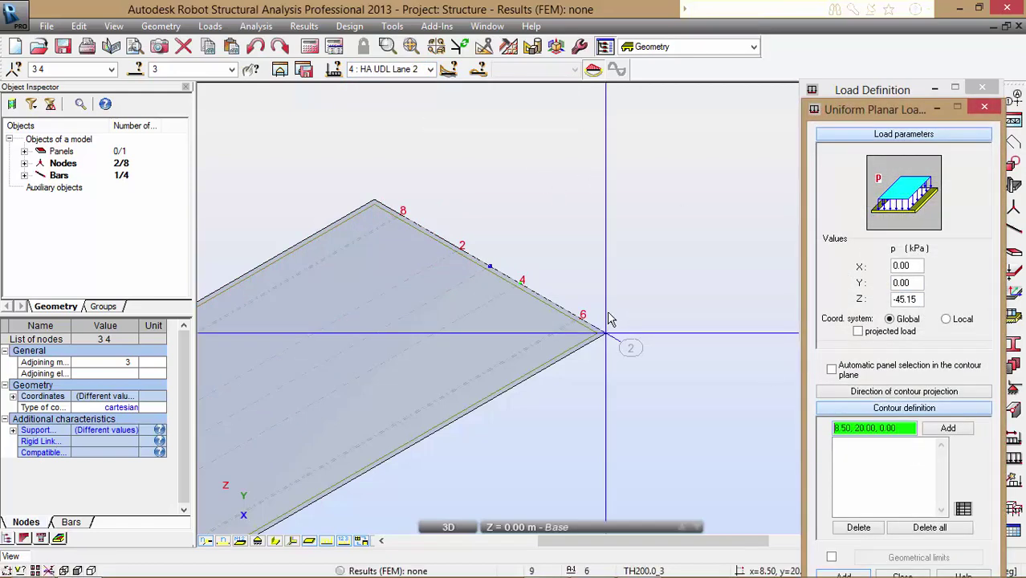
Place the first lane 2 contour points at 4.25, 20.00, 0.00 and 7.50, 20.00, 0.00
click(521, 287)
scroll(551, 303, up, 2)
scroll(553, 289, up, 2)
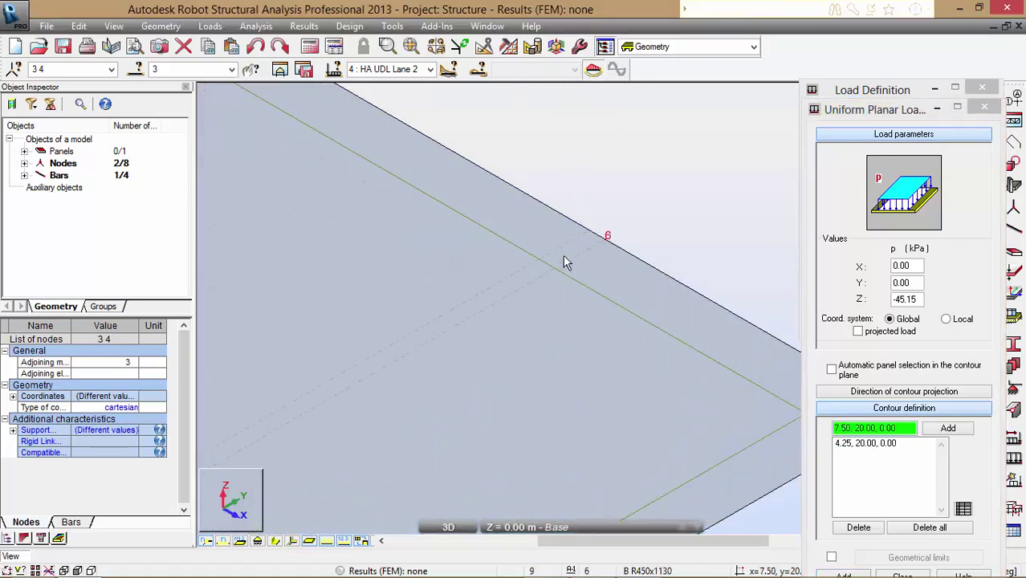
click(634, 205)
scroll(719, 158, down, 3)
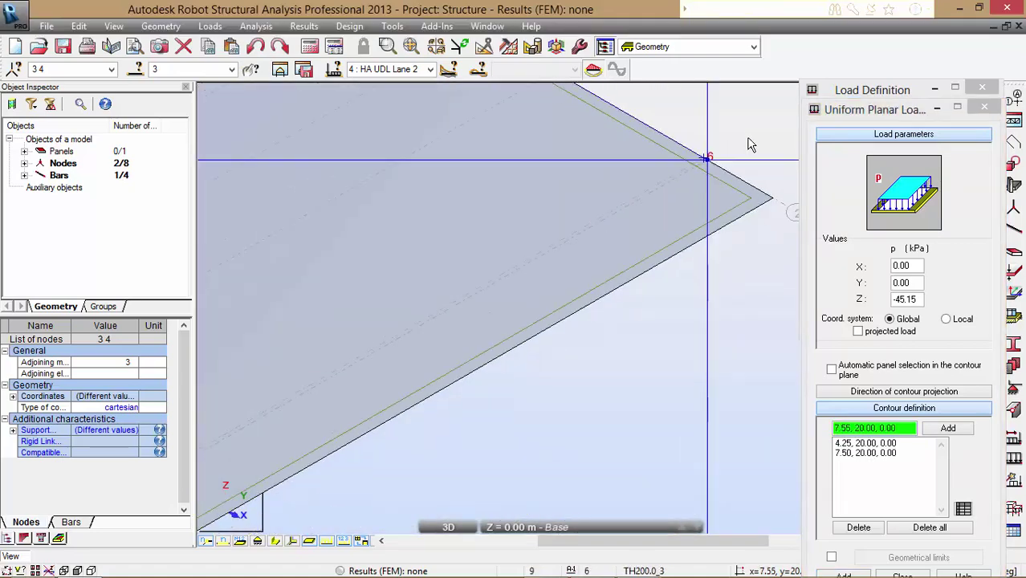
Complete the lane 2 contour with 7.50, 0.00, 0.00 and 4.25, 0.00, 0.00 and apply the planar load to the slab
scroll(630, 225, up, 3)
scroll(406, 316, up, 3)
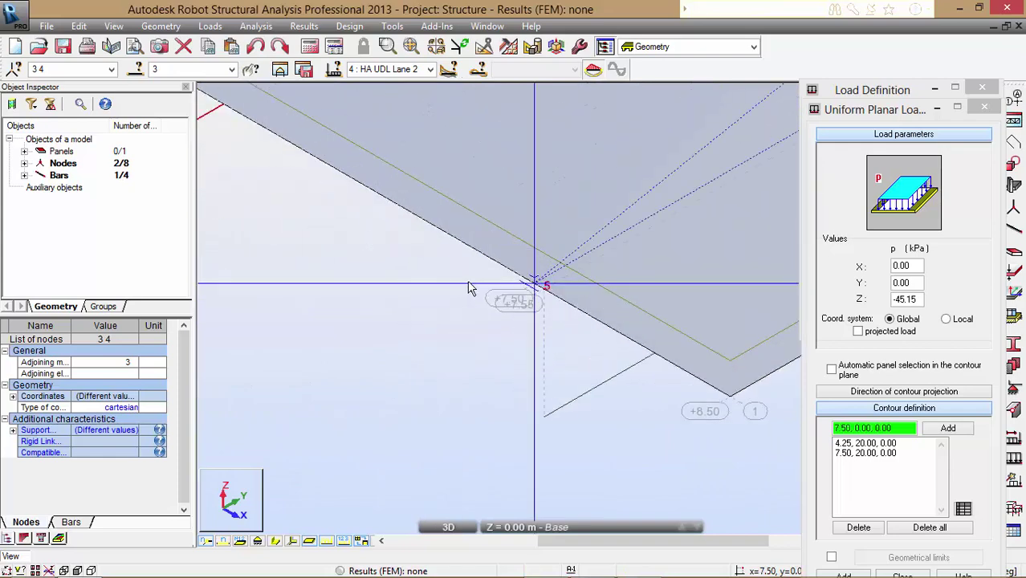
click(531, 282)
scroll(584, 347, down, 2)
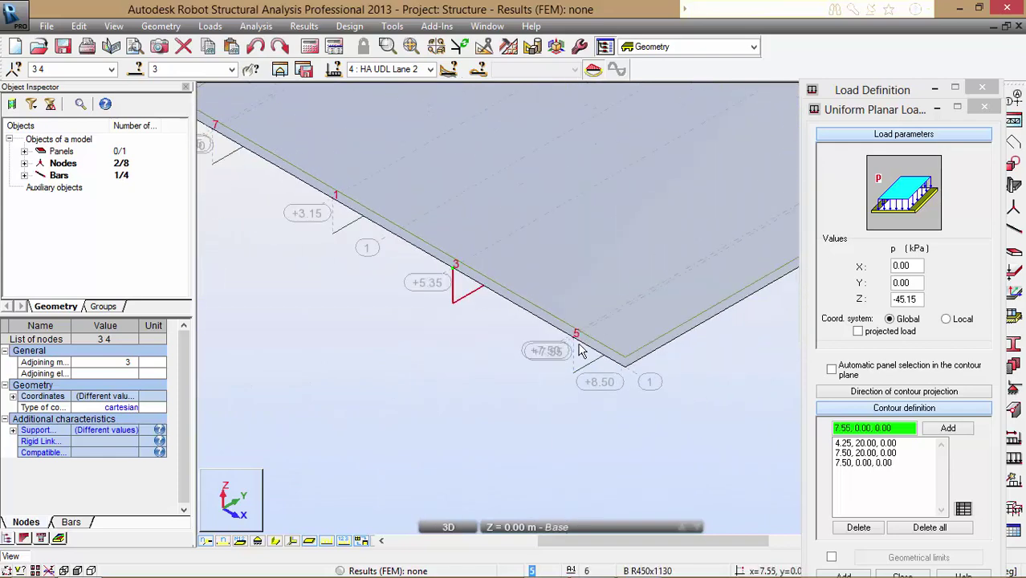
click(392, 233)
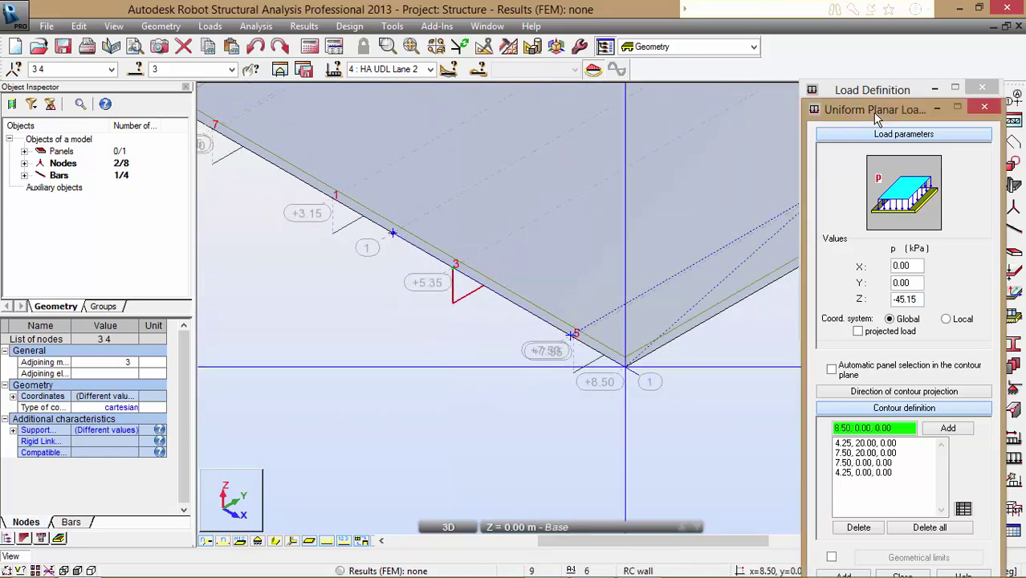
drag(875, 117, 872, 63)
click(840, 525)
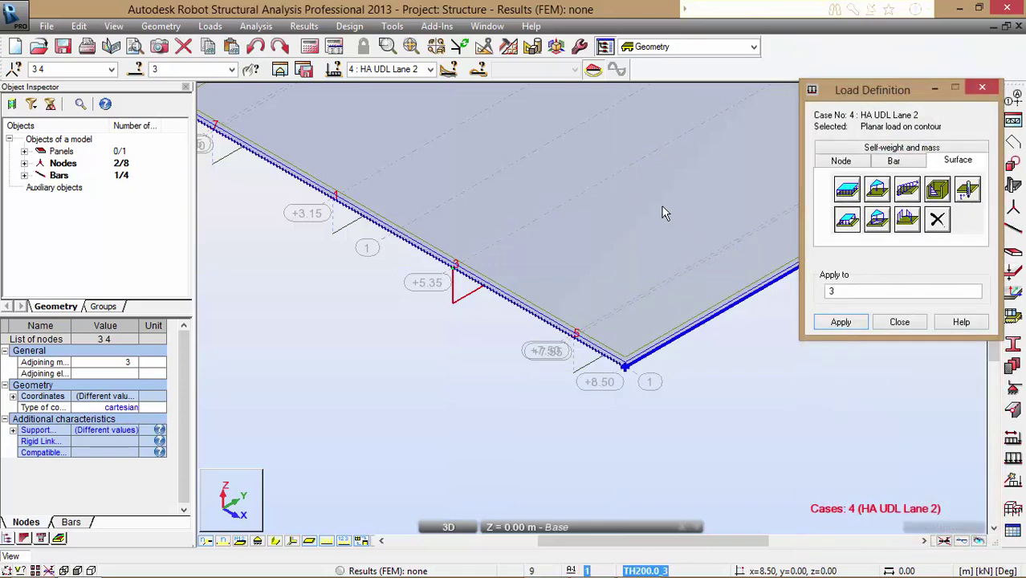
scroll(447, 309, down, 8)
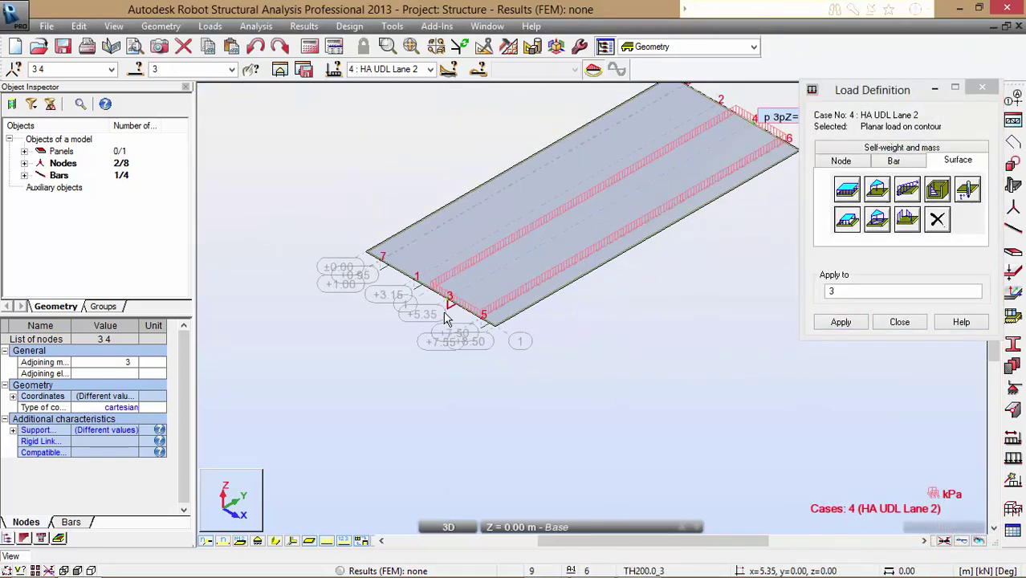
click(977, 89)
click(693, 257)
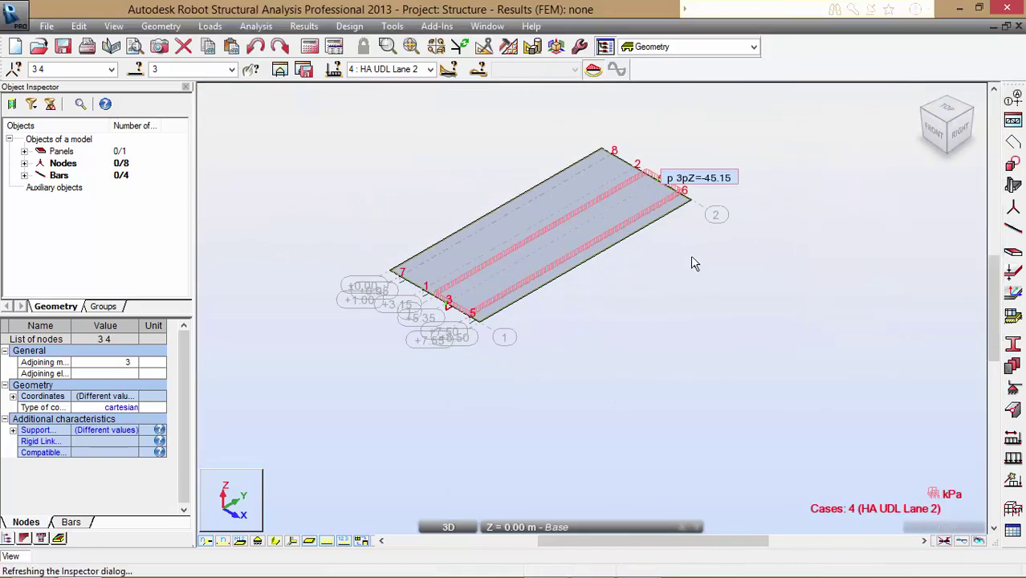
Review the loads applied in the DL1, SIDL, HA UDL lane1 and HA UDL Lane 2 cases one after another
click(430, 70)
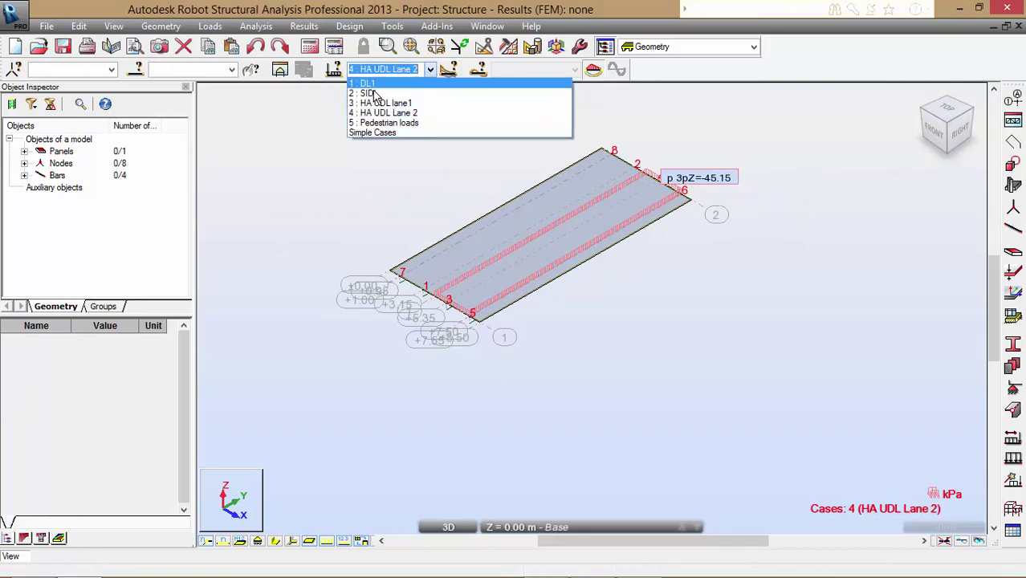
click(372, 86)
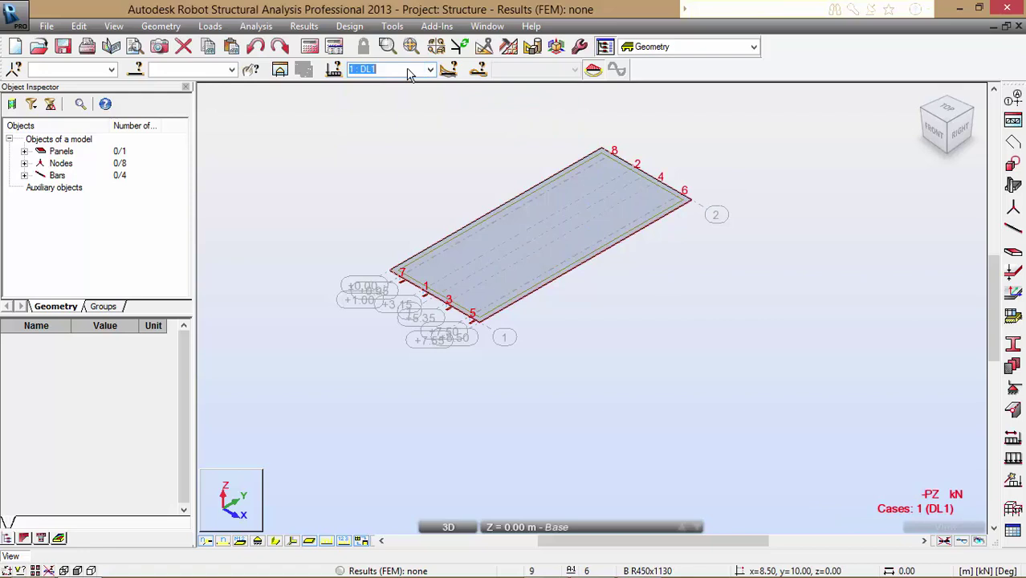
click(431, 71)
click(425, 95)
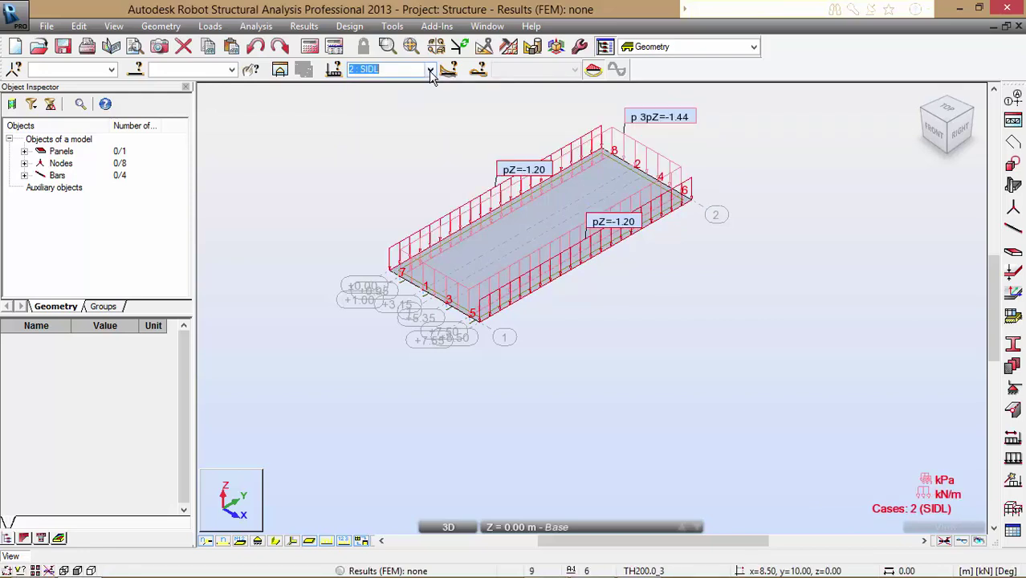
click(429, 70)
click(434, 103)
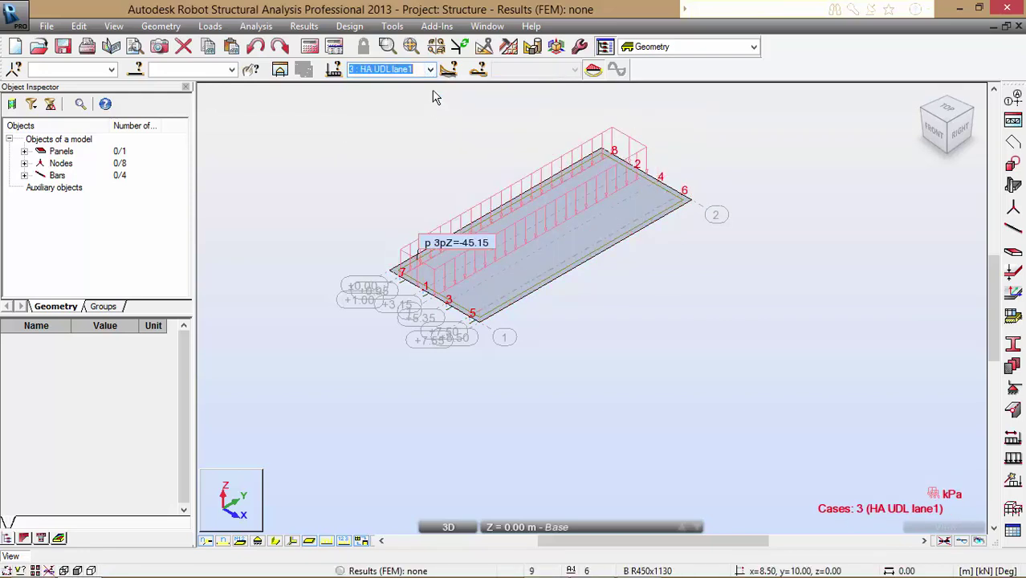
click(430, 71)
click(433, 113)
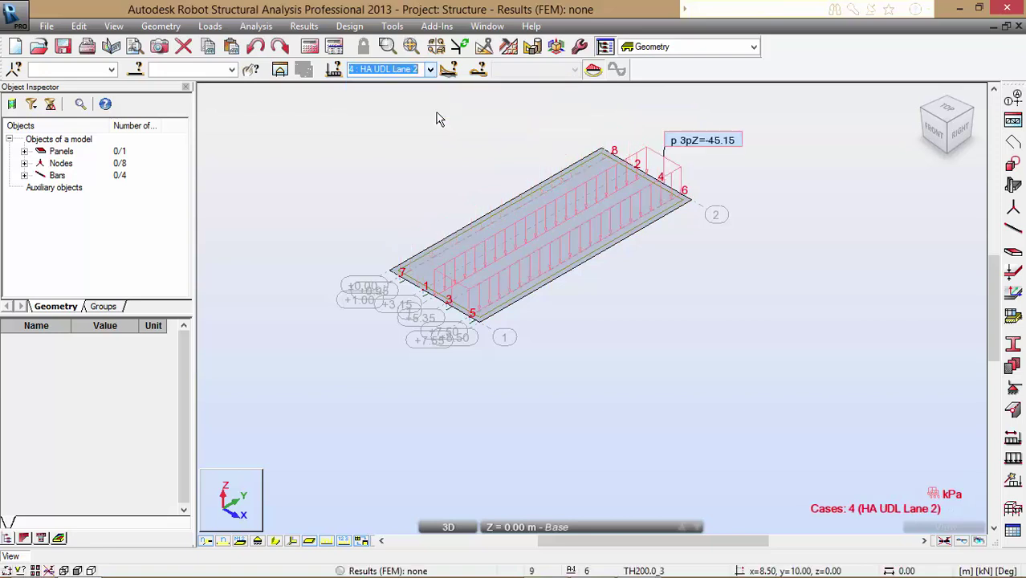
Make Pedestrian loads the active load case and start a planar load on contour with -5 kPa in Z
click(430, 70)
click(434, 122)
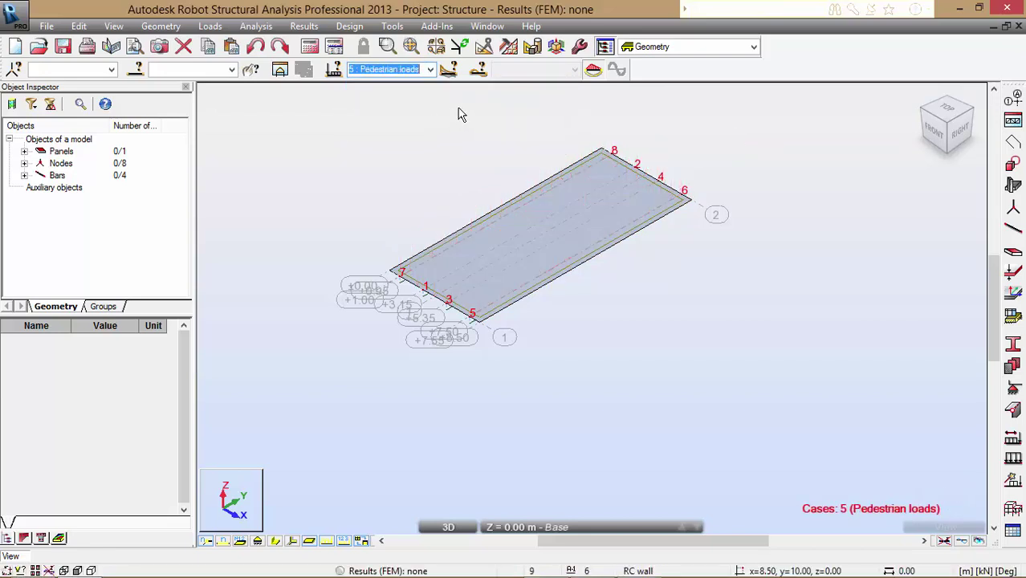
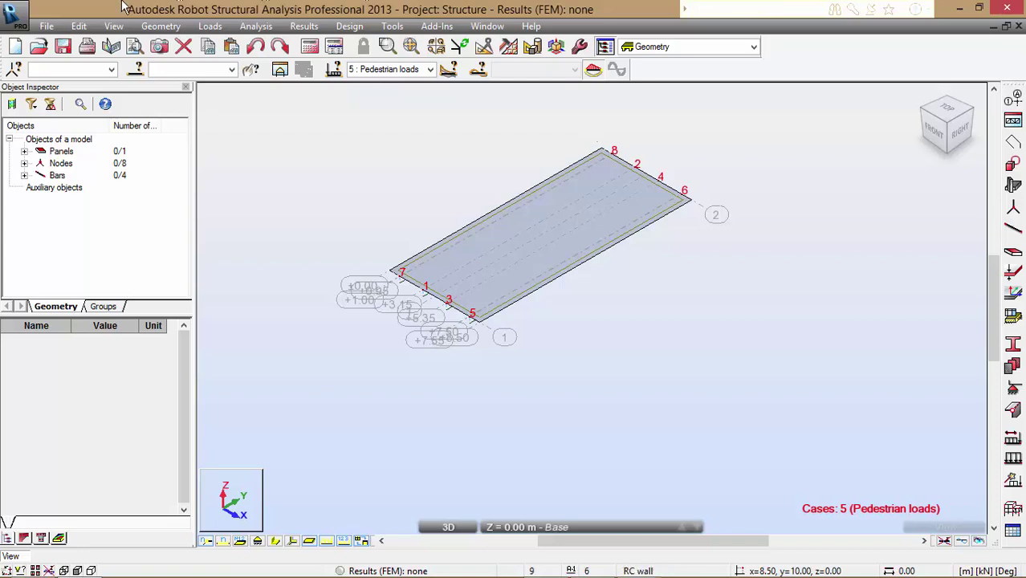
click(209, 26)
click(237, 59)
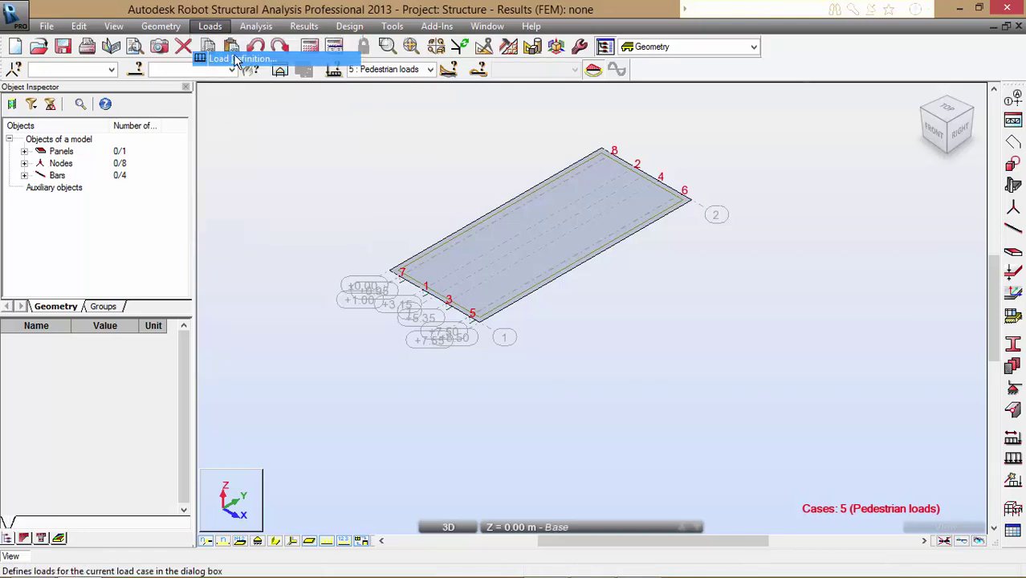
click(958, 161)
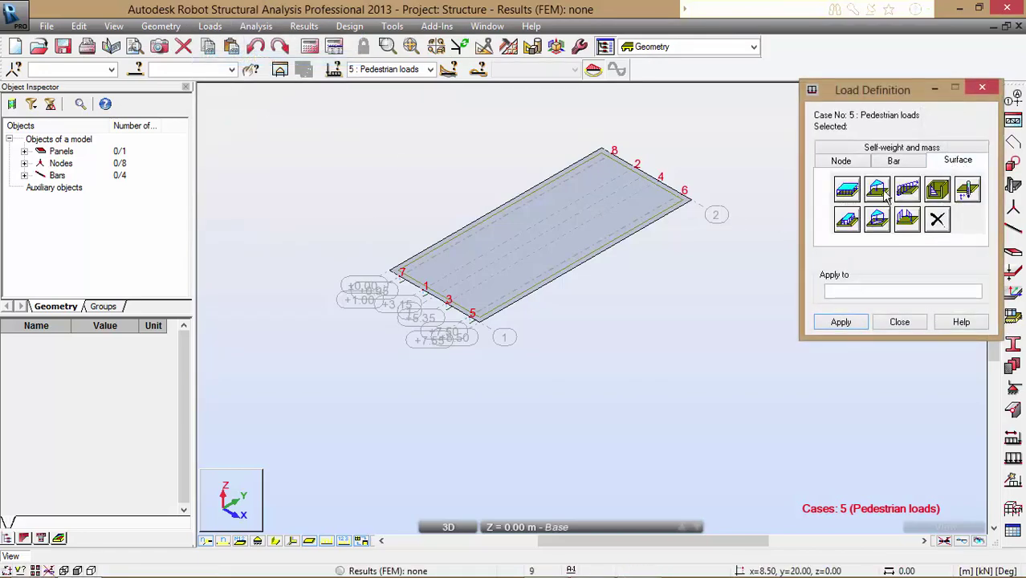
click(852, 224)
drag(925, 307, 859, 305)
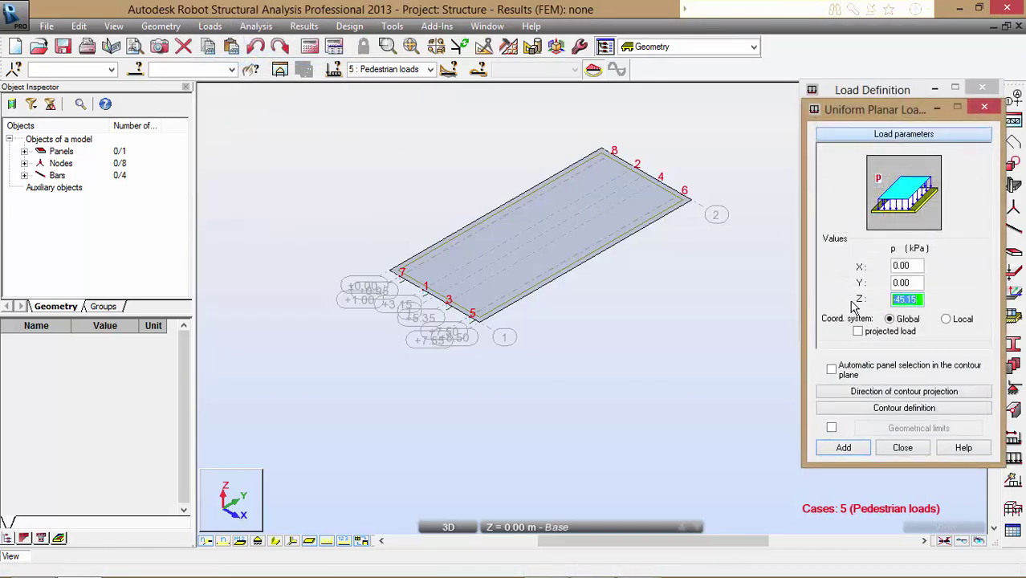
click(887, 411)
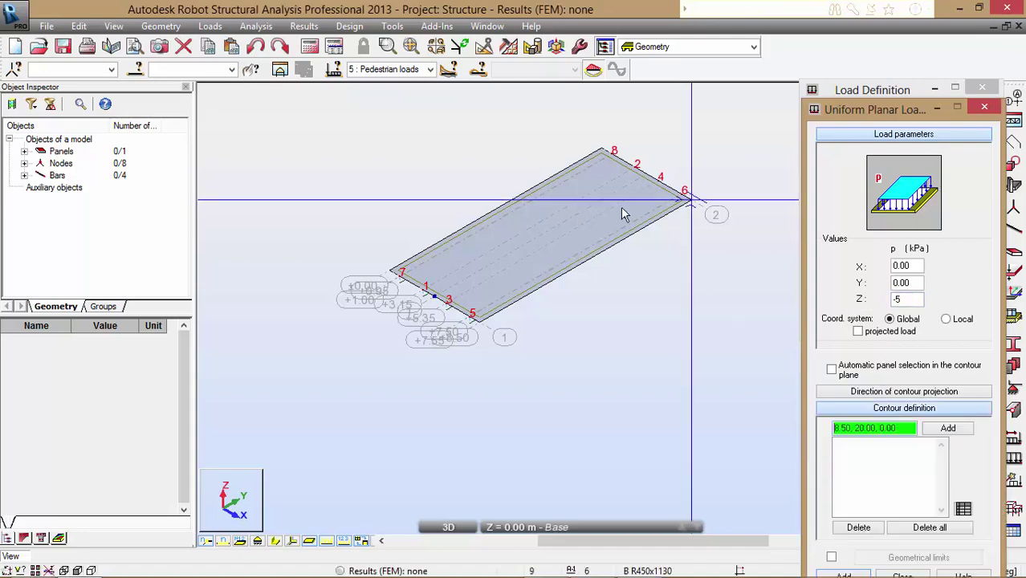
Place the first pedestrian load contour points at 7.50, 20.00, 0.00 and 1.00, 20.00, 0.00
scroll(674, 201, up, 2)
scroll(746, 252, up, 3)
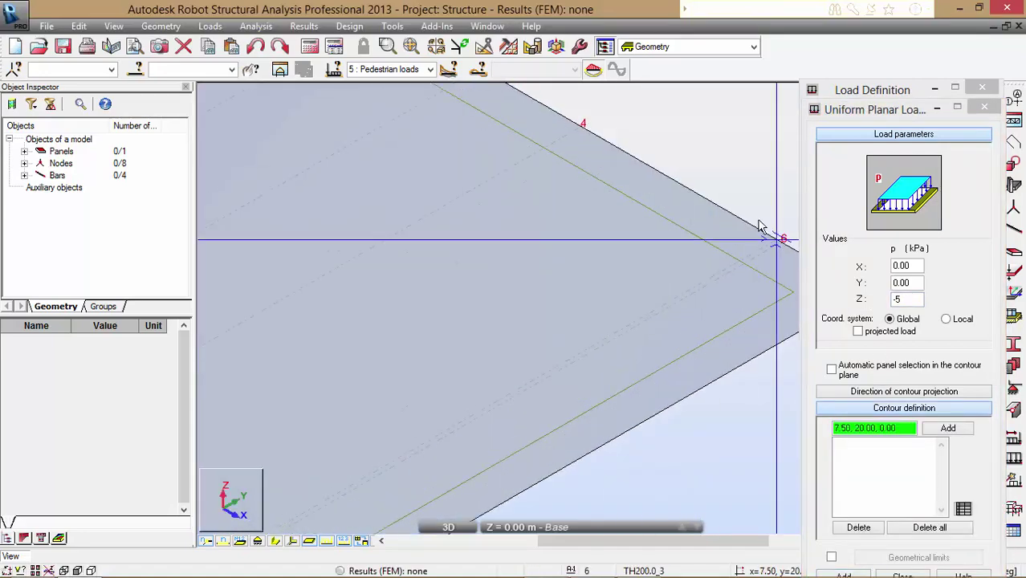
scroll(642, 254, down, 2)
scroll(652, 240, up, 2)
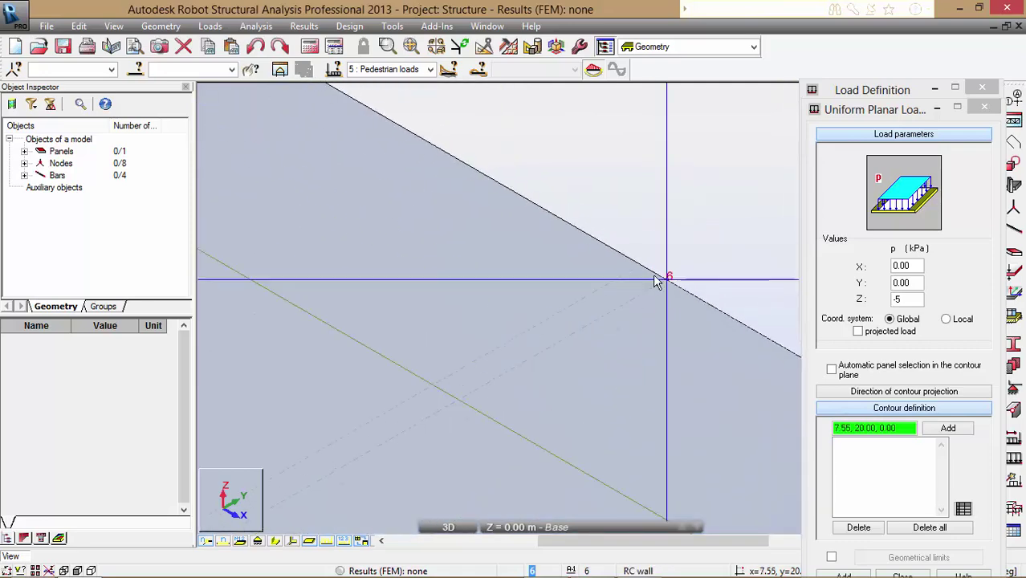
click(670, 285)
scroll(678, 270, down, 3)
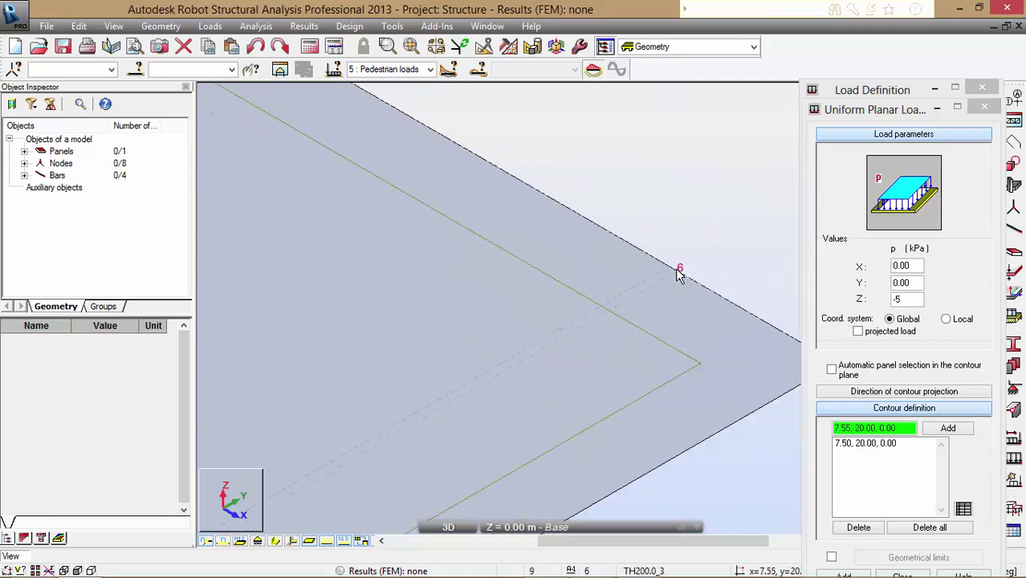
scroll(427, 132, up, 5)
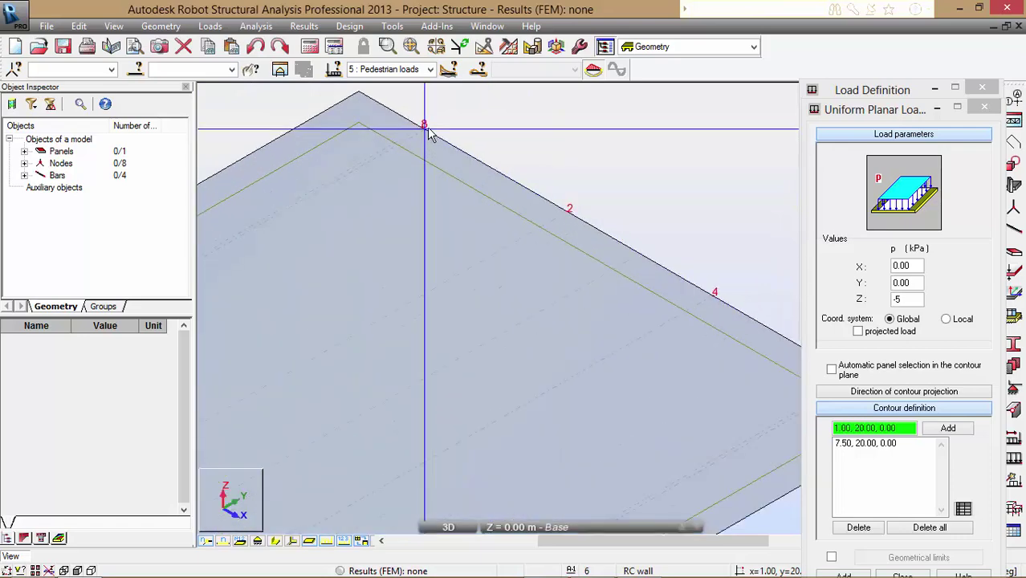
click(413, 137)
scroll(765, 178, down, 1)
scroll(767, 167, down, 5)
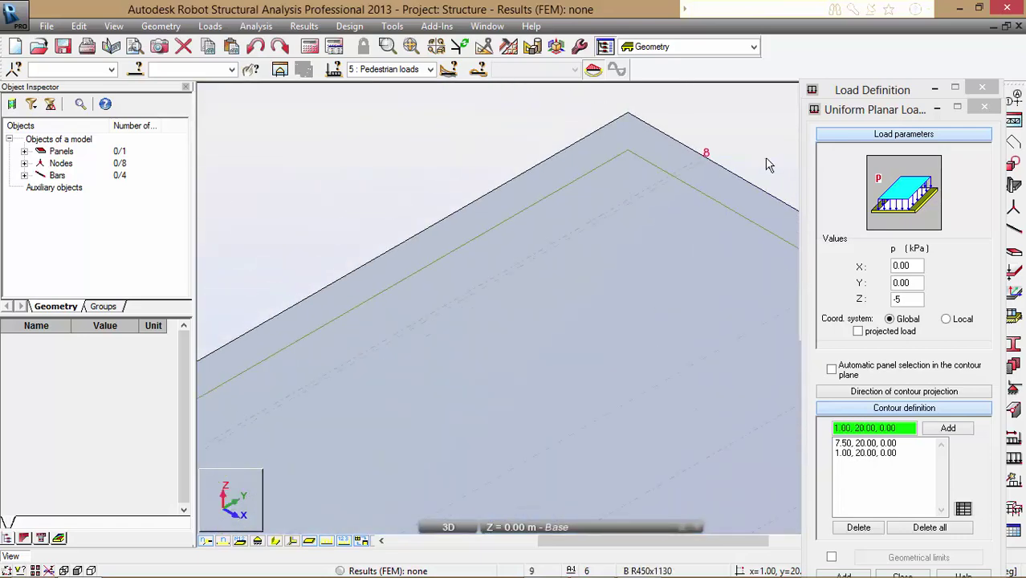
Complete the pedestrian contour with 1.00, 0.00, 0.00 and 7.50, 0.00, 0.00 and apply the planar load to the slab
scroll(415, 338, up, 3)
scroll(415, 338, up, 3)
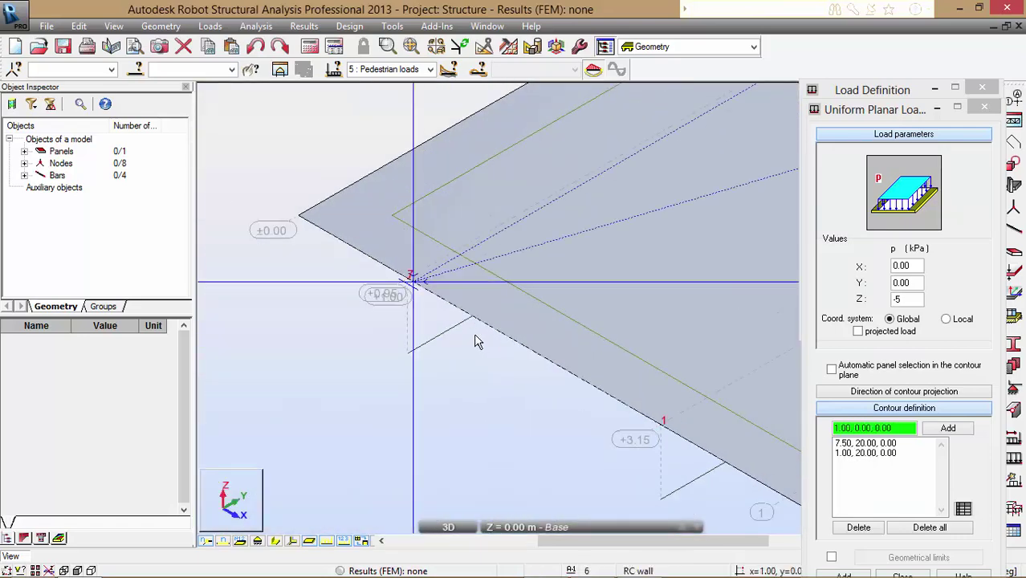
click(371, 246)
scroll(329, 250, down, 1)
scroll(329, 251, down, 4)
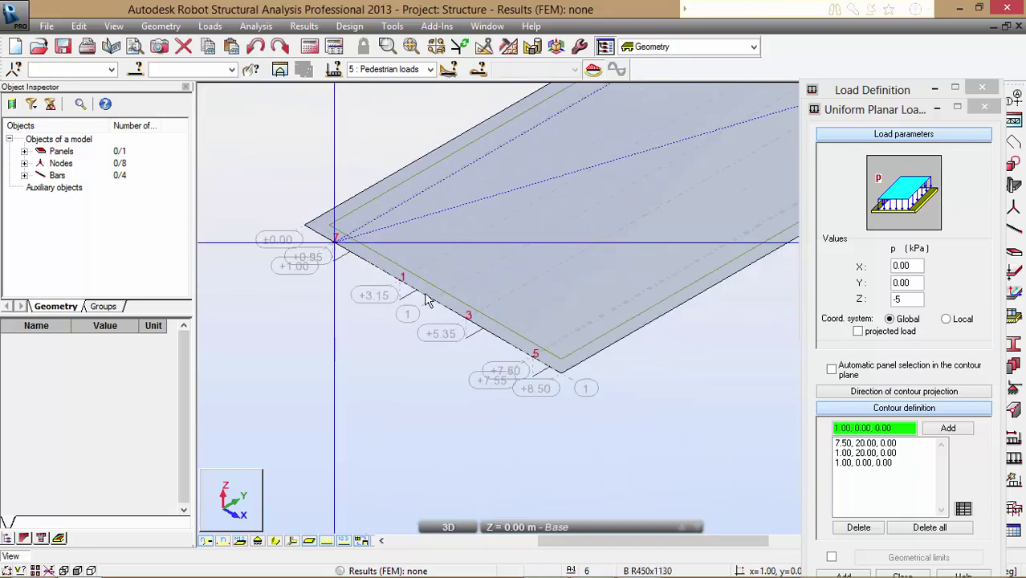
scroll(546, 342, up, 4)
click(573, 337)
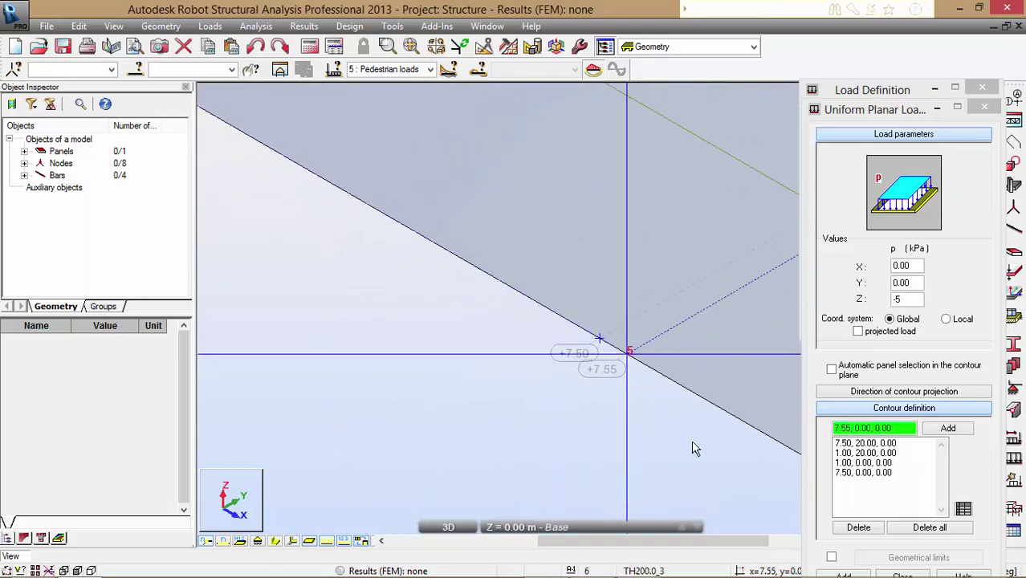
click(838, 575)
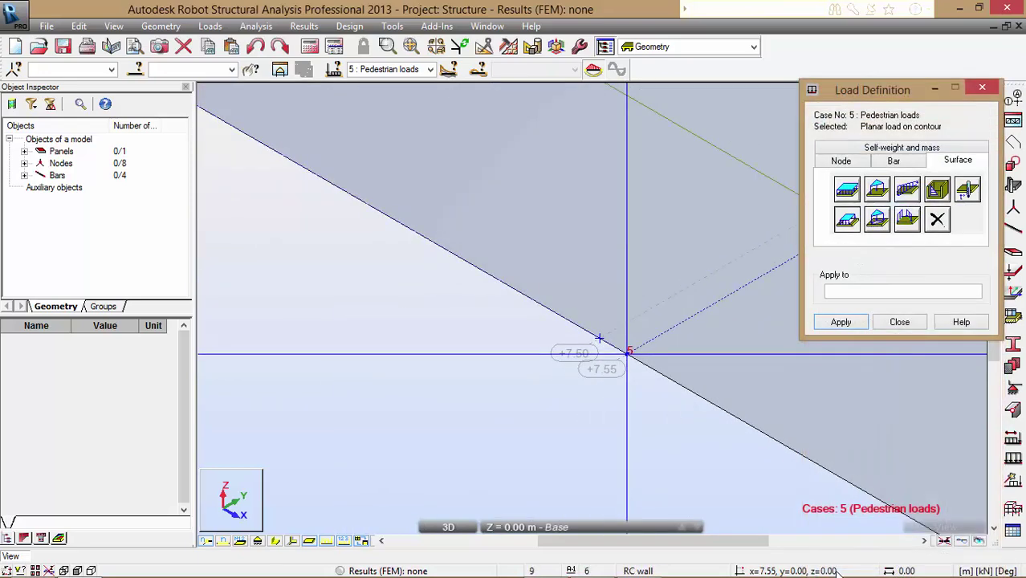
click(614, 246)
scroll(456, 338, down, 2)
scroll(490, 321, down, 5)
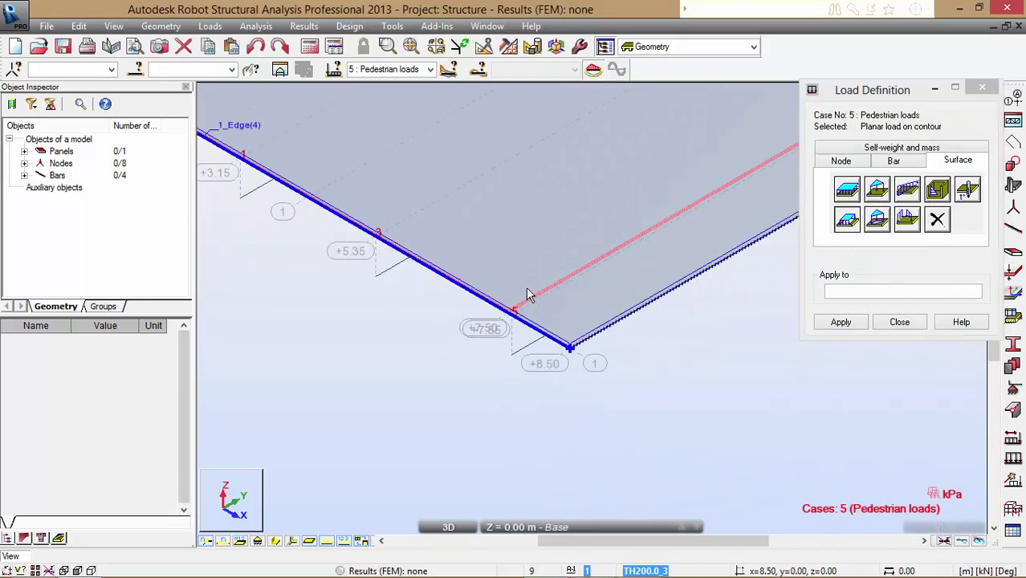
click(981, 88)
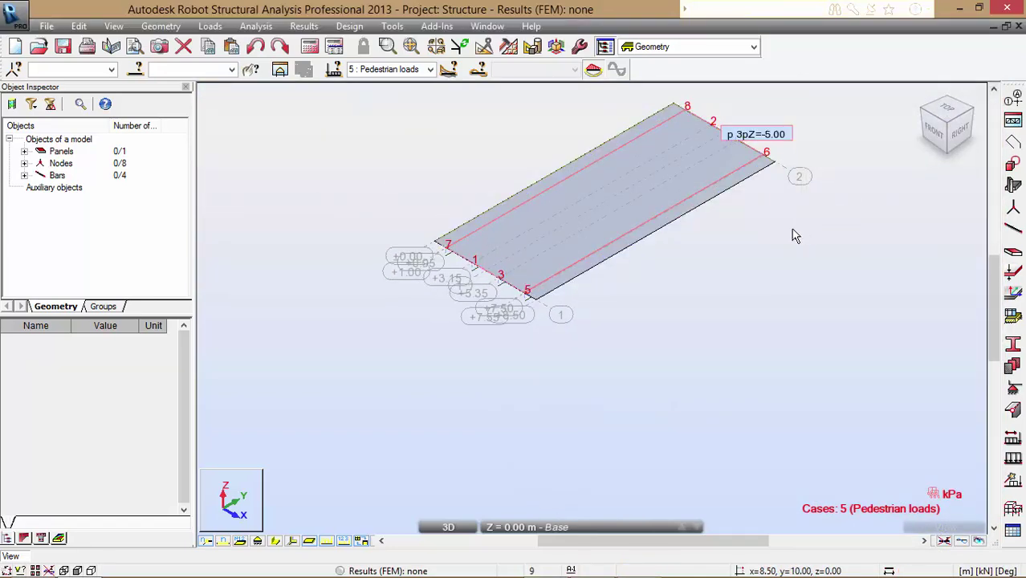
scroll(740, 141, up, 3)
scroll(740, 142, down, 3)
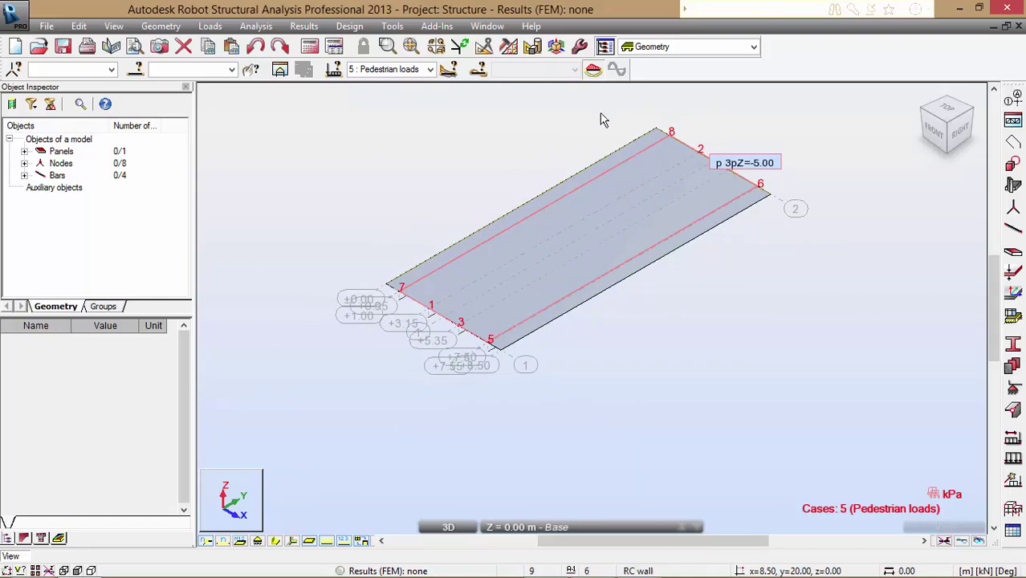
scroll(696, 121, up, 3)
scroll(697, 121, down, 2)
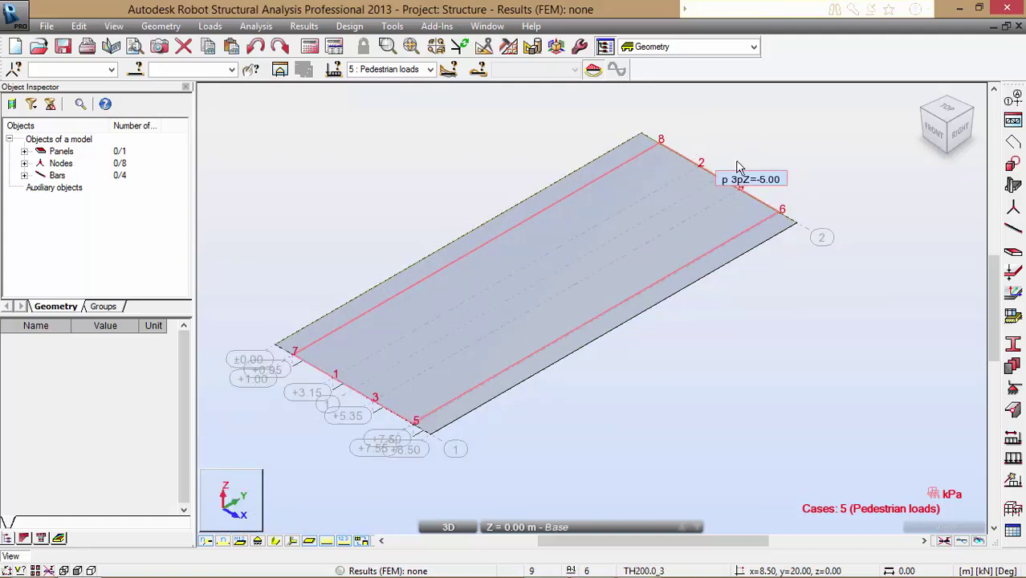
click(212, 28)
click(484, 128)
scroll(372, 456, up, 2)
scroll(415, 422, down, 3)
scroll(333, 338, up, 3)
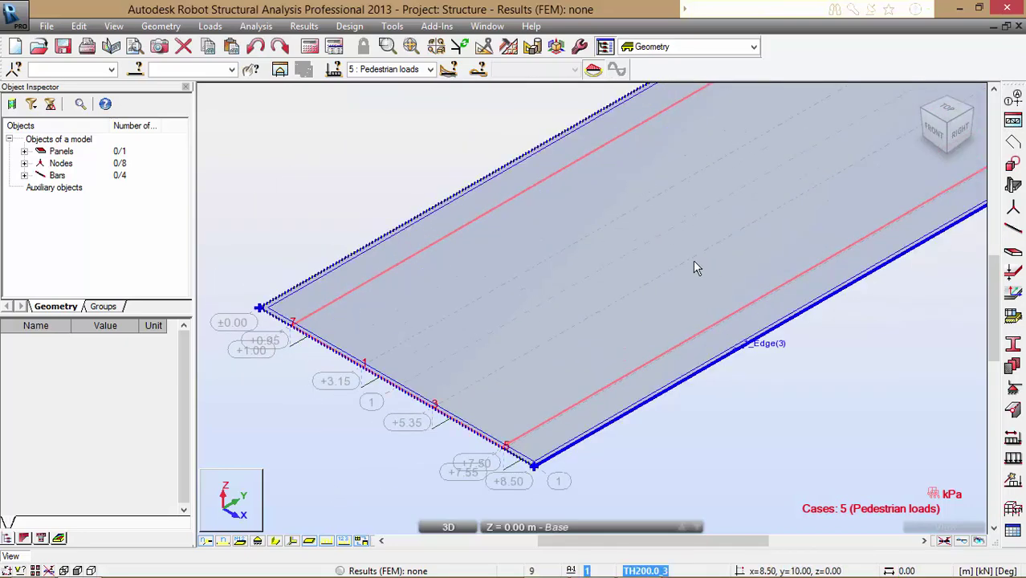
scroll(487, 336, down, 1)
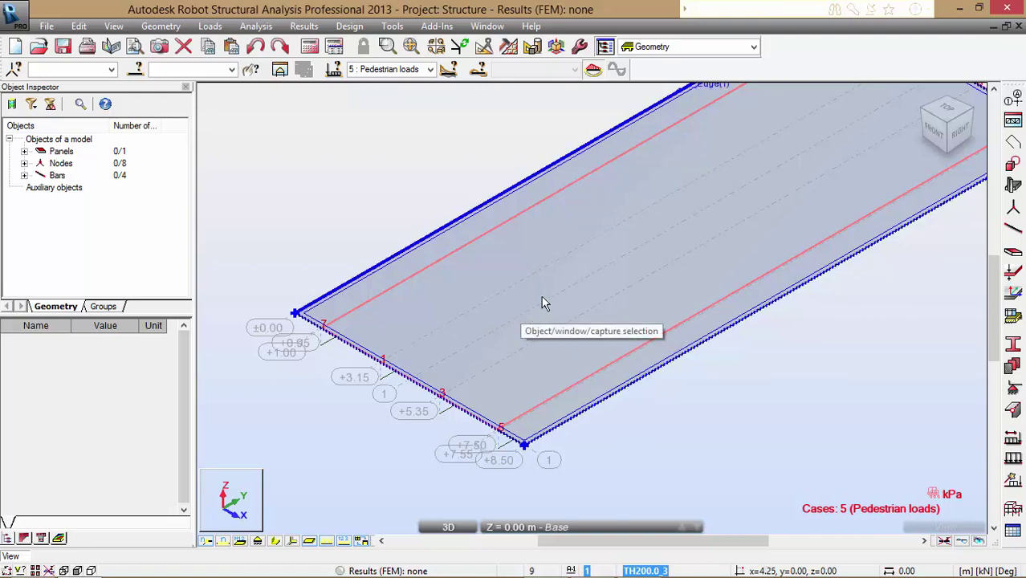
Add structural axes along X at 2.63 m and 5.88 m, using one repetition at a 3.25 m distance, and apply them
click(1015, 101)
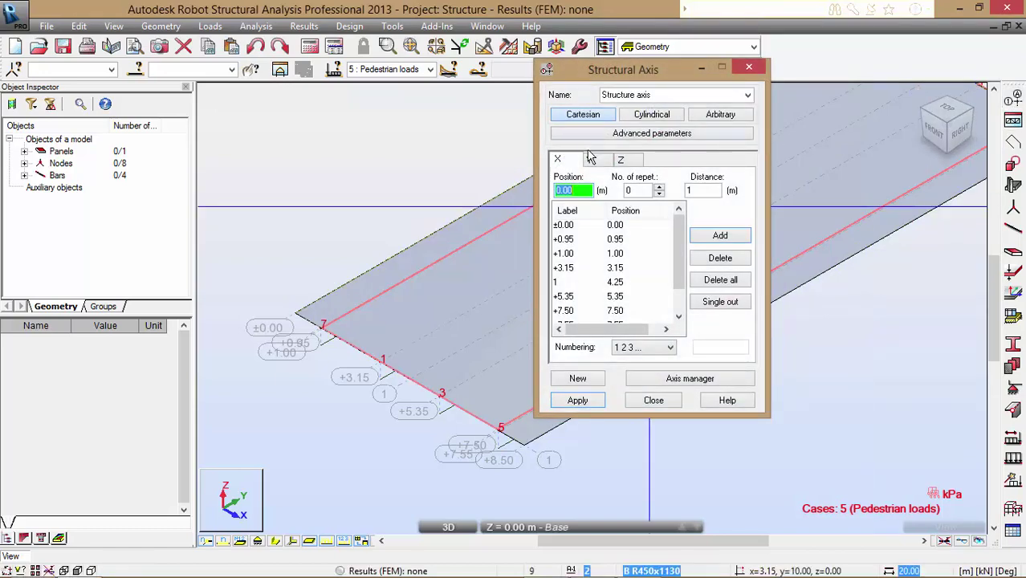
click(567, 227)
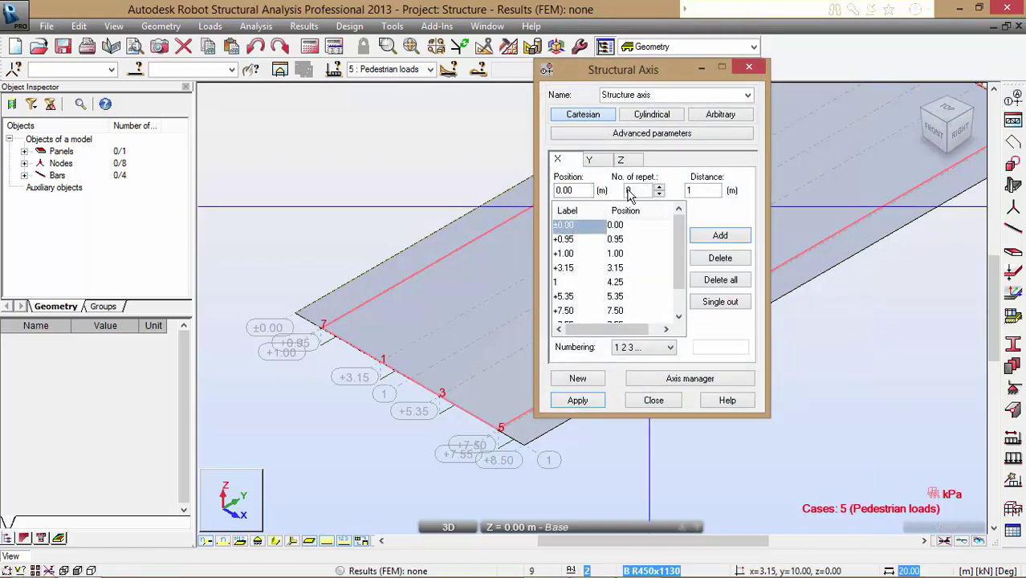
click(659, 187)
key(Tab)
click(719, 234)
click(715, 191)
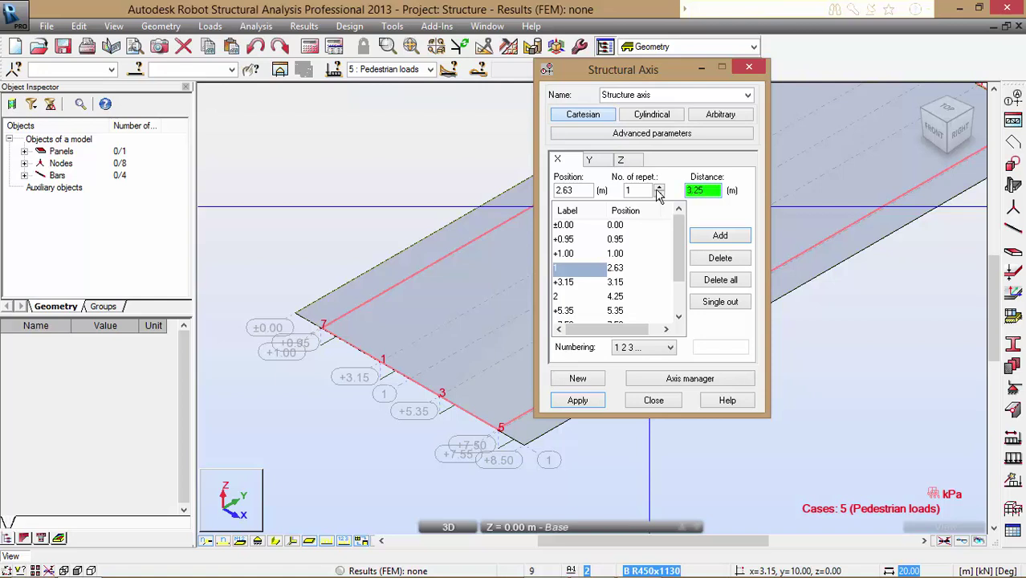
click(714, 237)
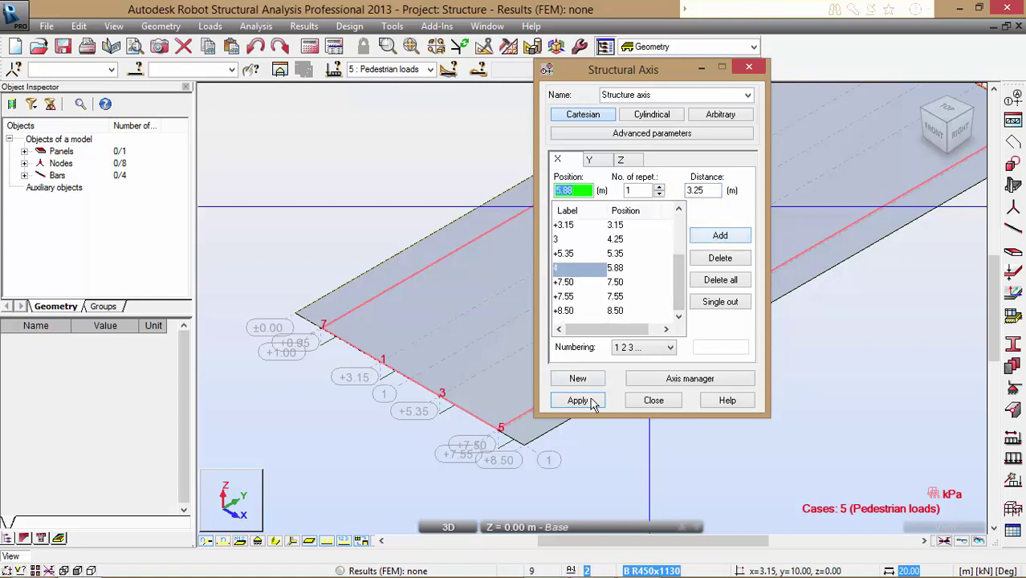
click(578, 401)
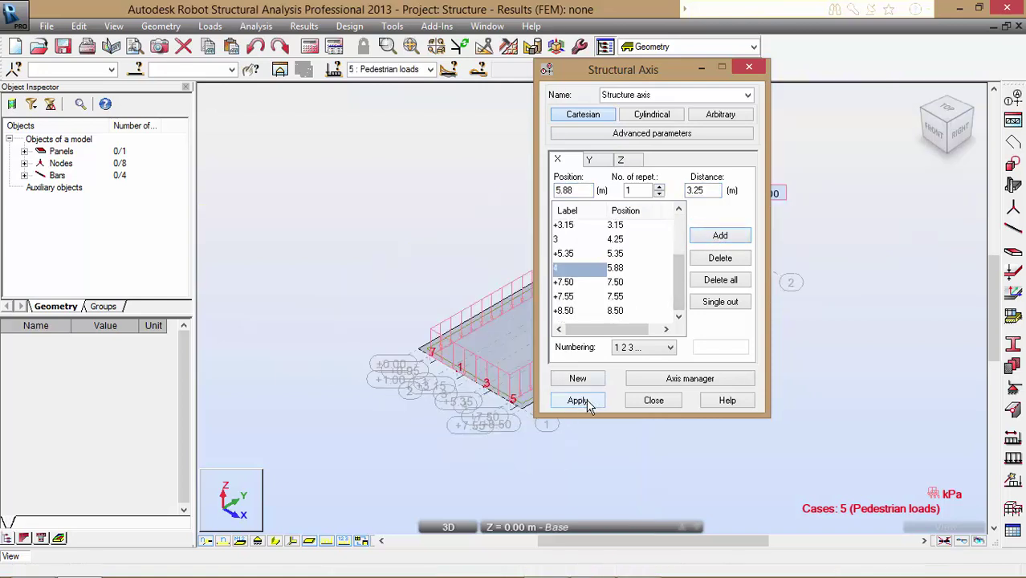
click(654, 401)
Delete the duplicate structural axis at X position 2.63 m and apply the revised axis list
scroll(485, 408, up, 5)
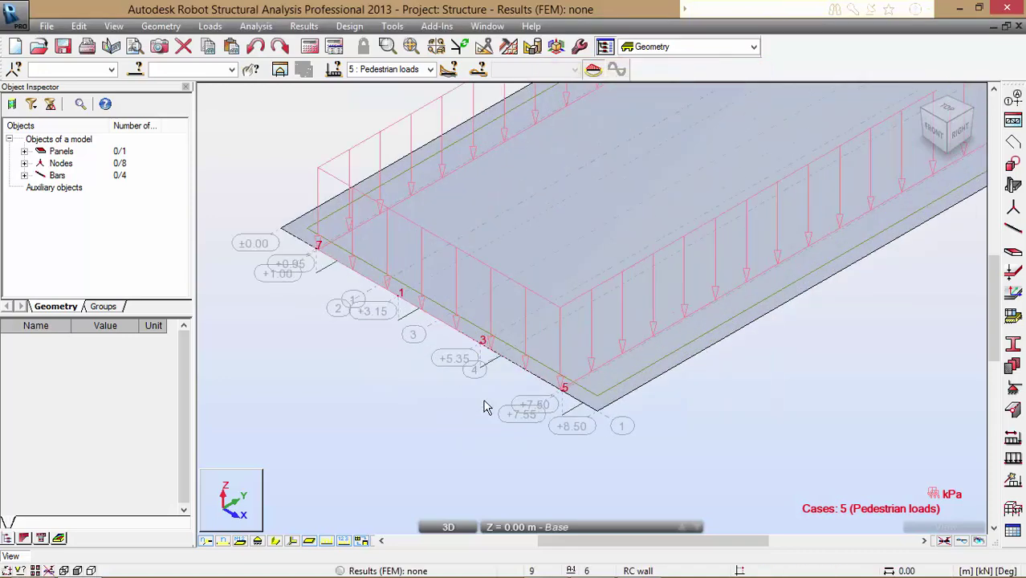
scroll(534, 394, down, 5)
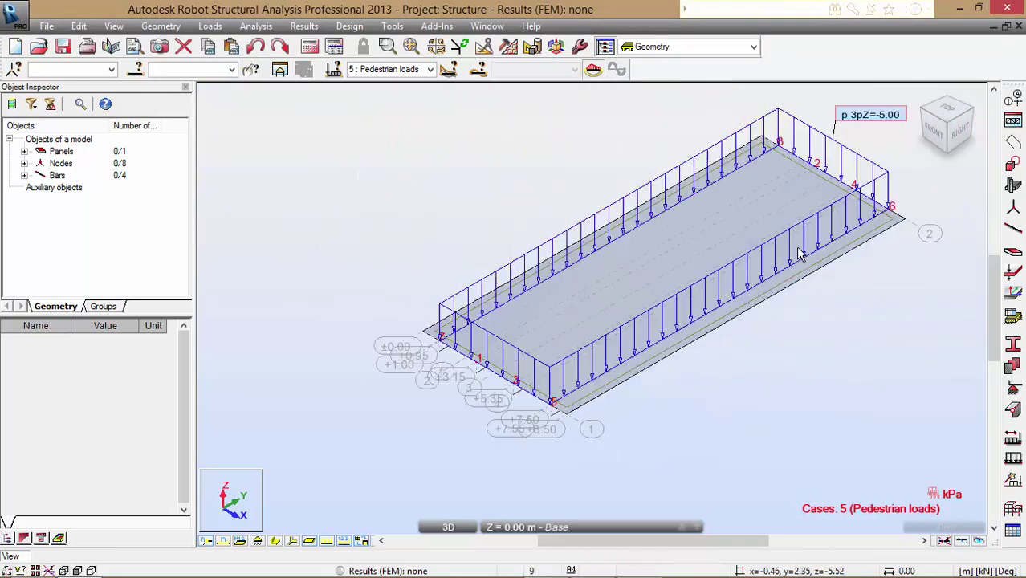
click(928, 122)
scroll(623, 462, up, 3)
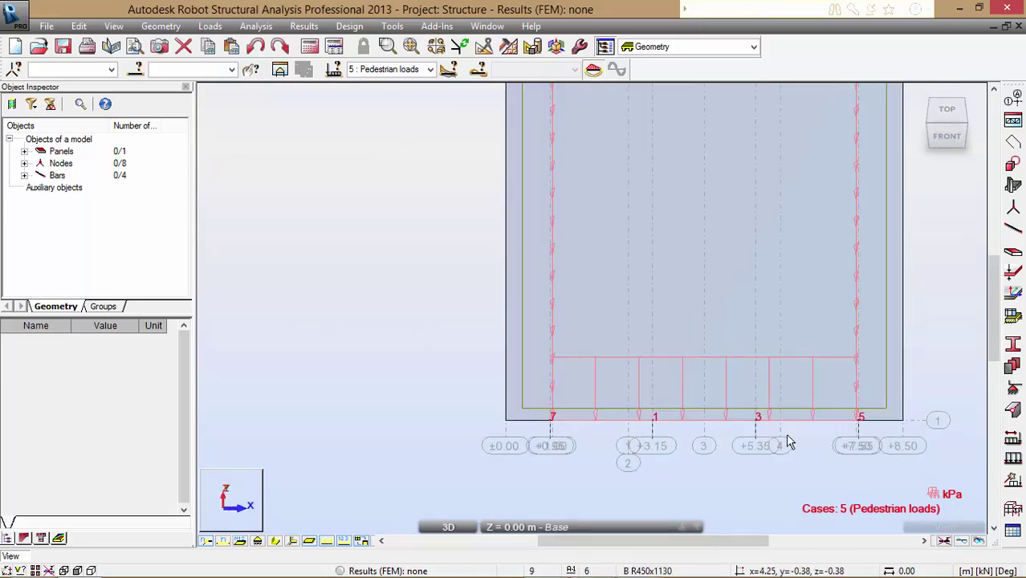
scroll(630, 474, up, 3)
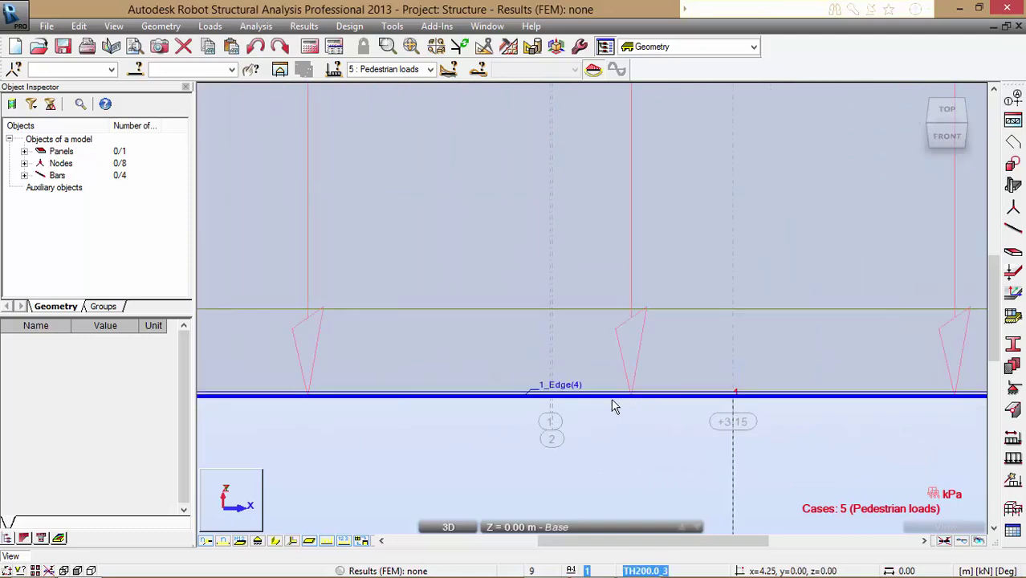
scroll(461, 447, down, 3)
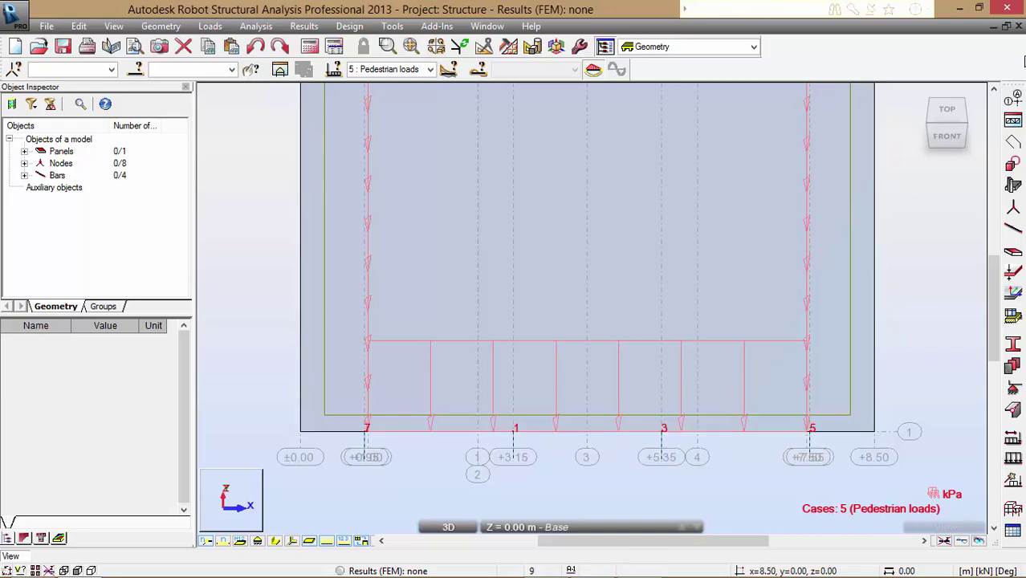
click(1014, 101)
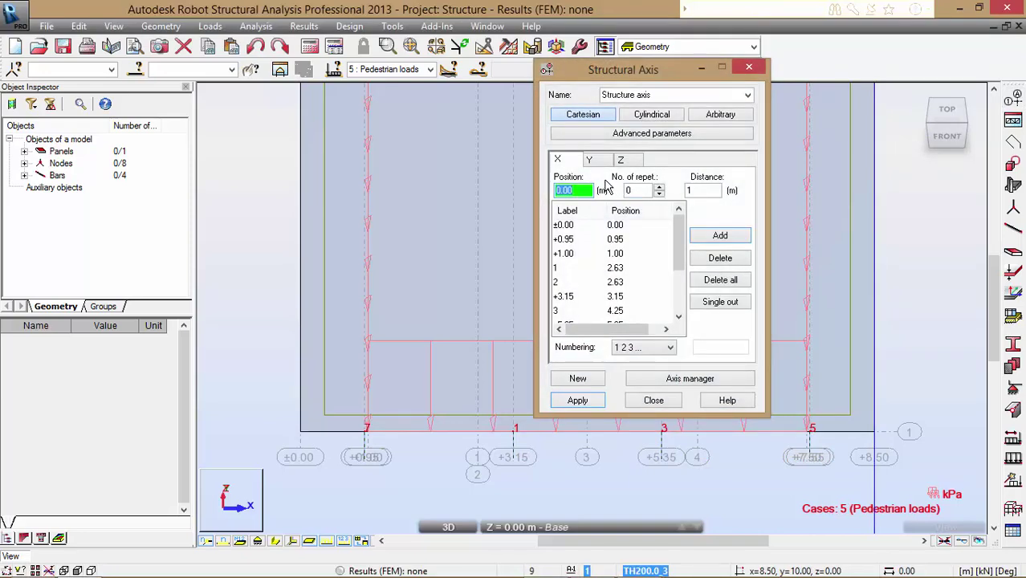
click(615, 284)
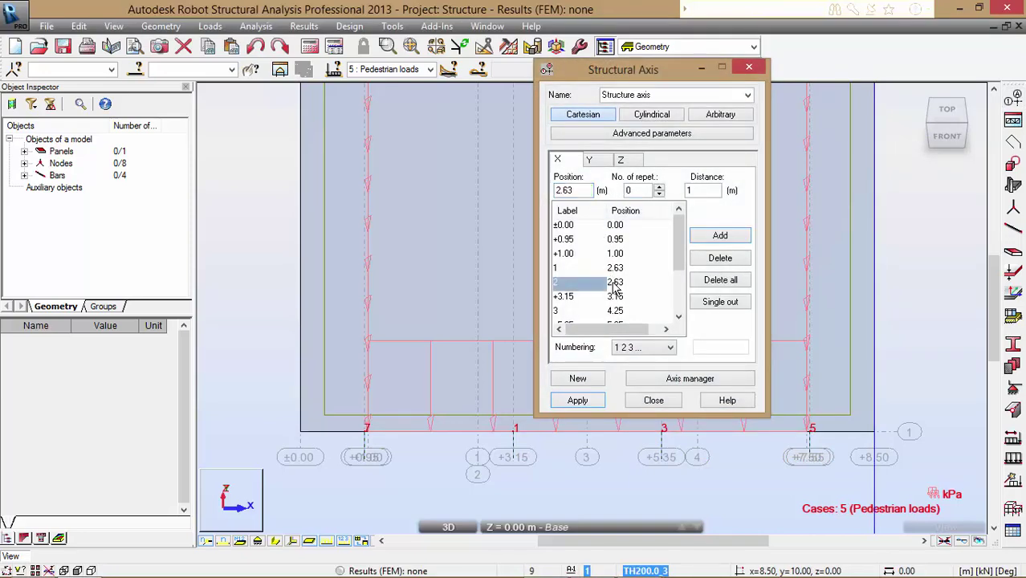
click(722, 261)
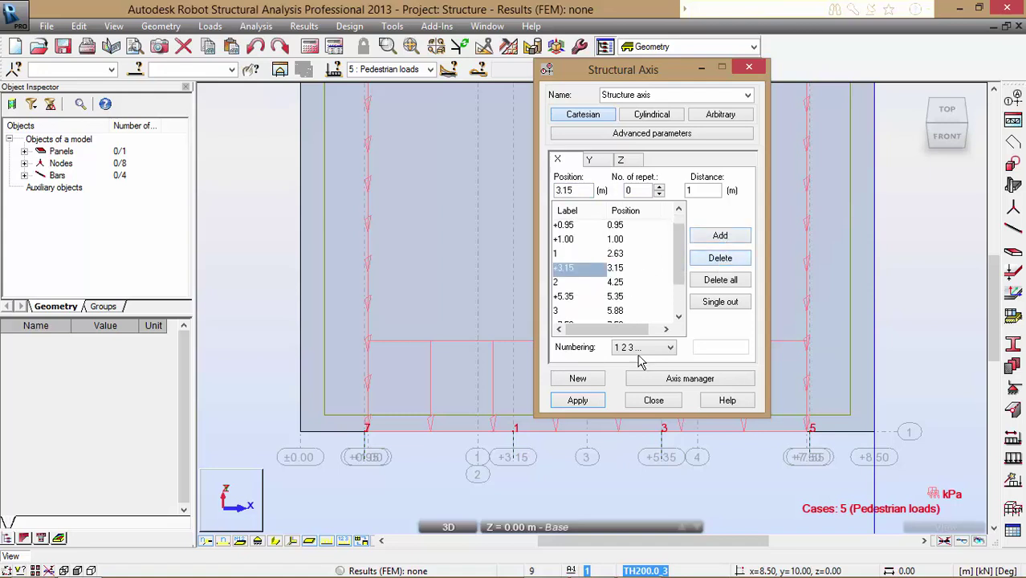
click(588, 402)
click(639, 401)
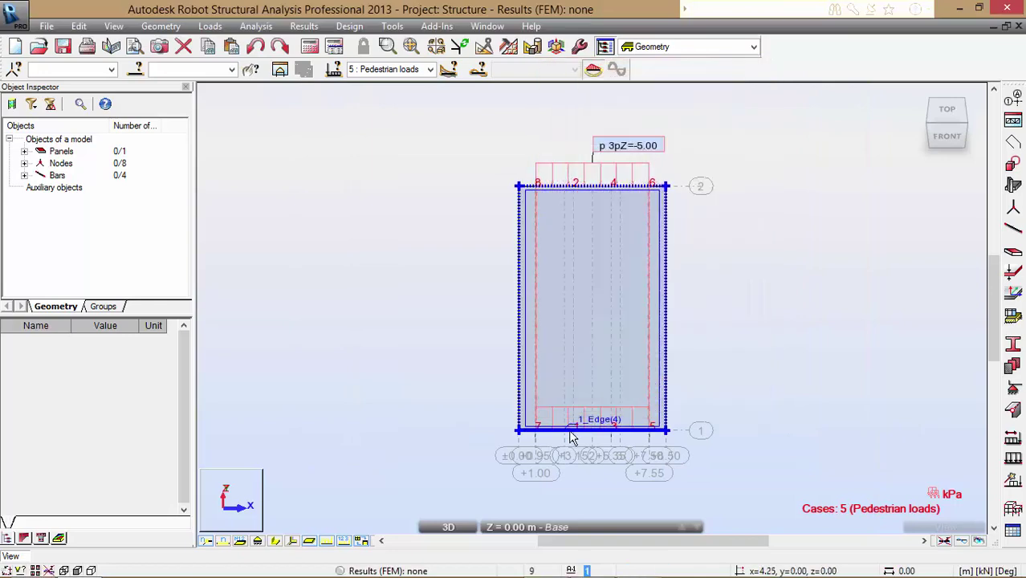
Check the corrected axis near the front edge of the slab and open the definition of moving special loads
scroll(562, 440, up, 5)
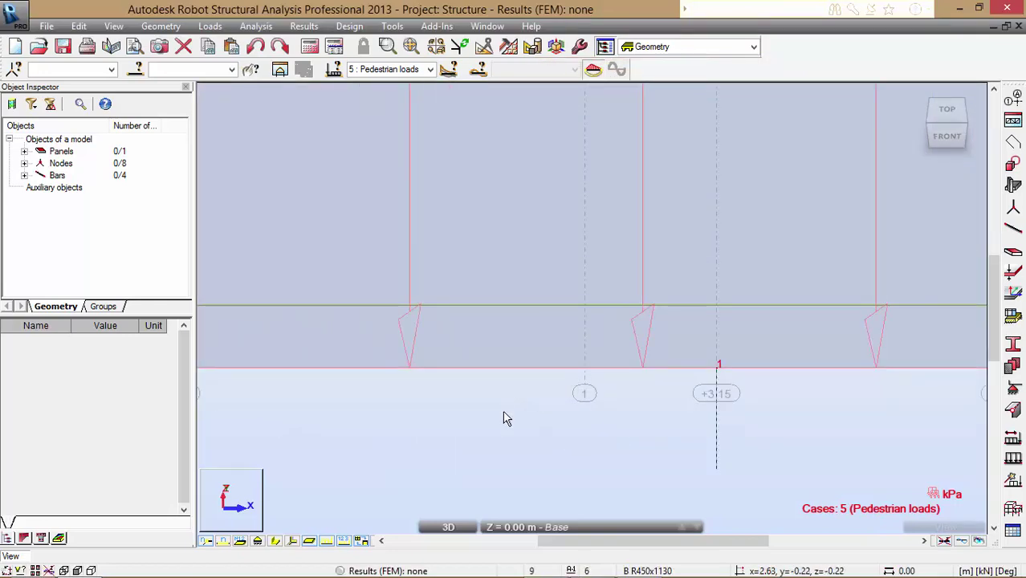
scroll(504, 413, down, 5)
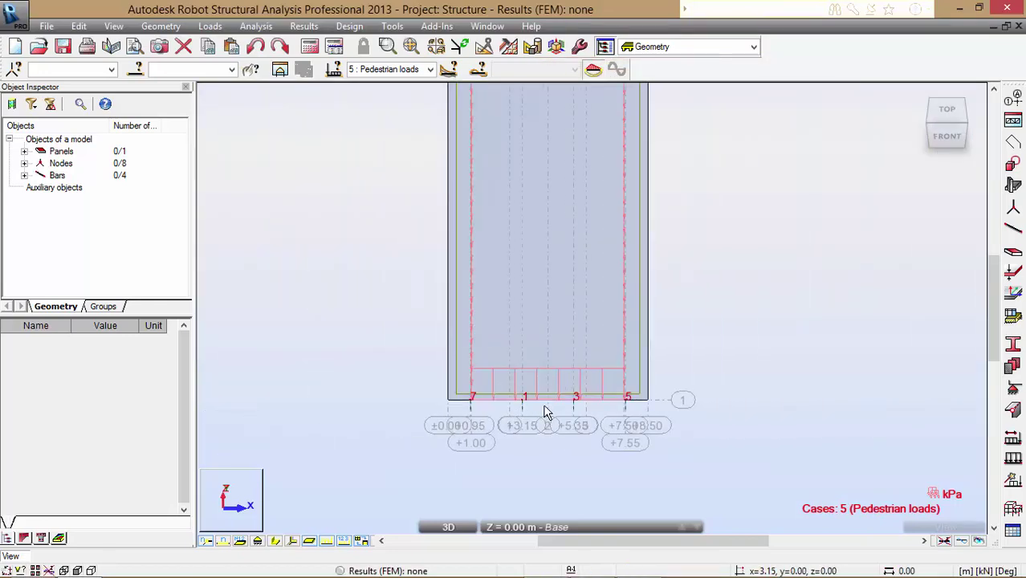
scroll(648, 320, down, 2)
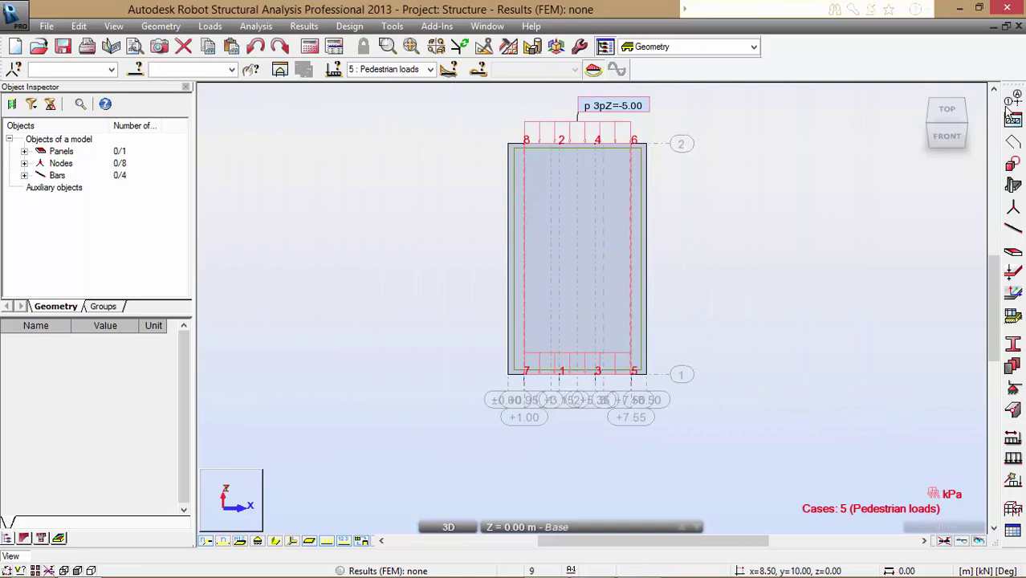
click(971, 127)
click(210, 26)
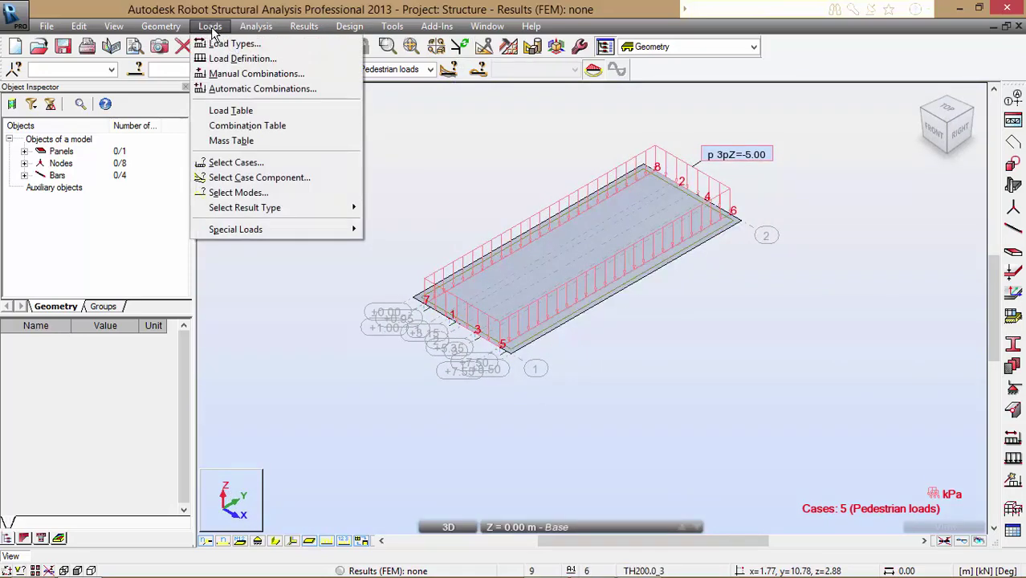
mouse_move(241, 230)
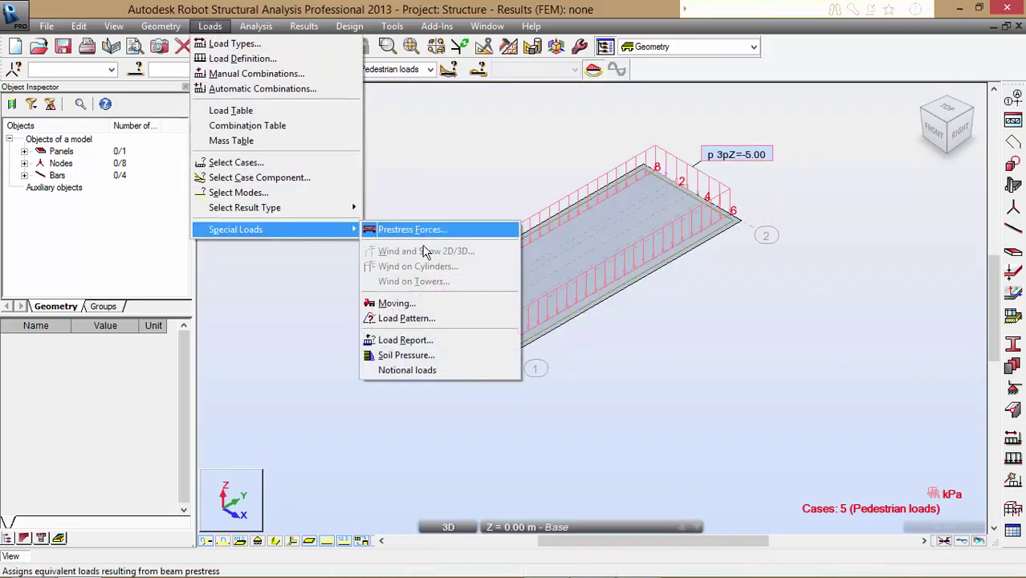
click(435, 303)
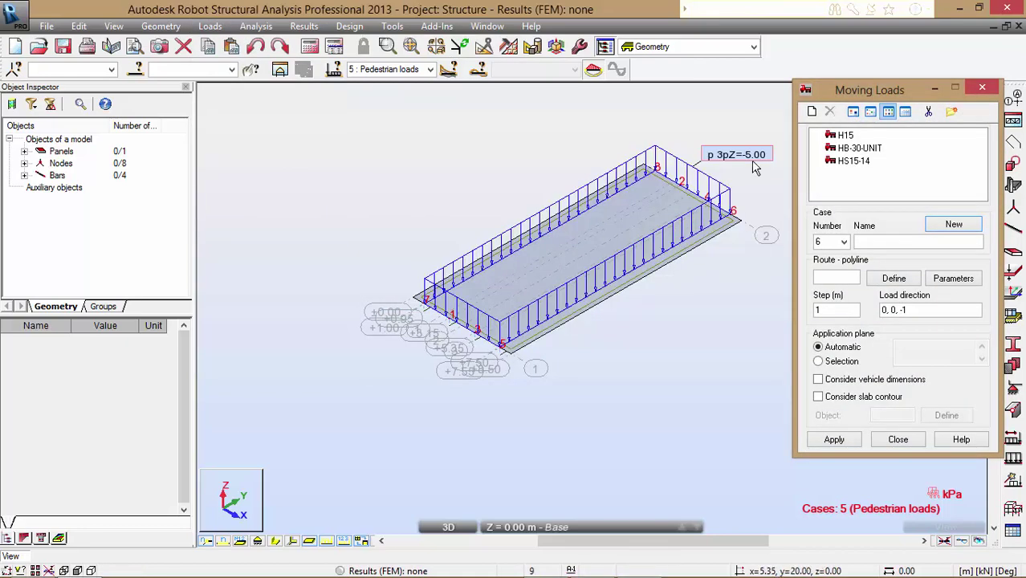
drag(845, 91, 839, 38)
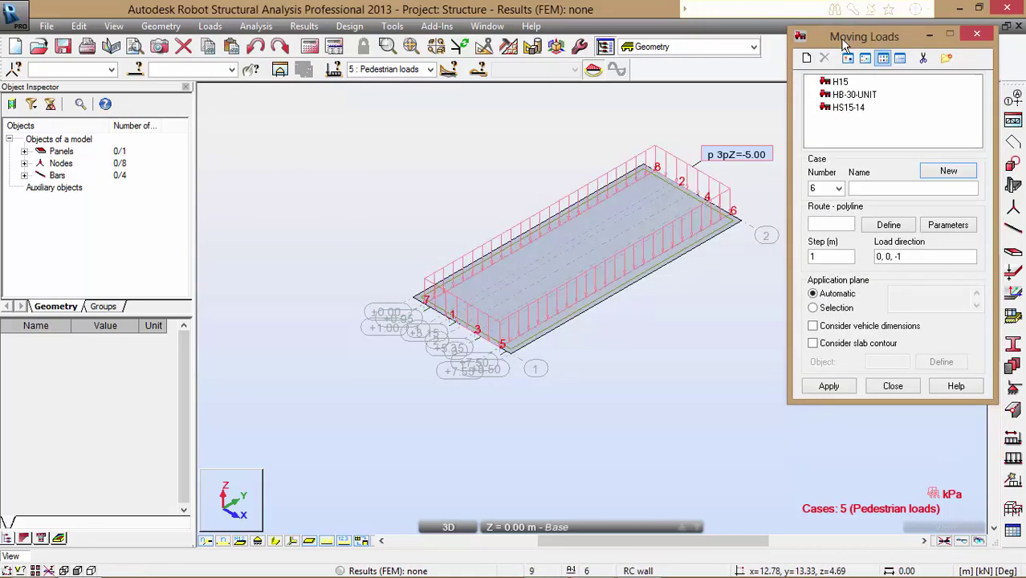
double_click(853, 95)
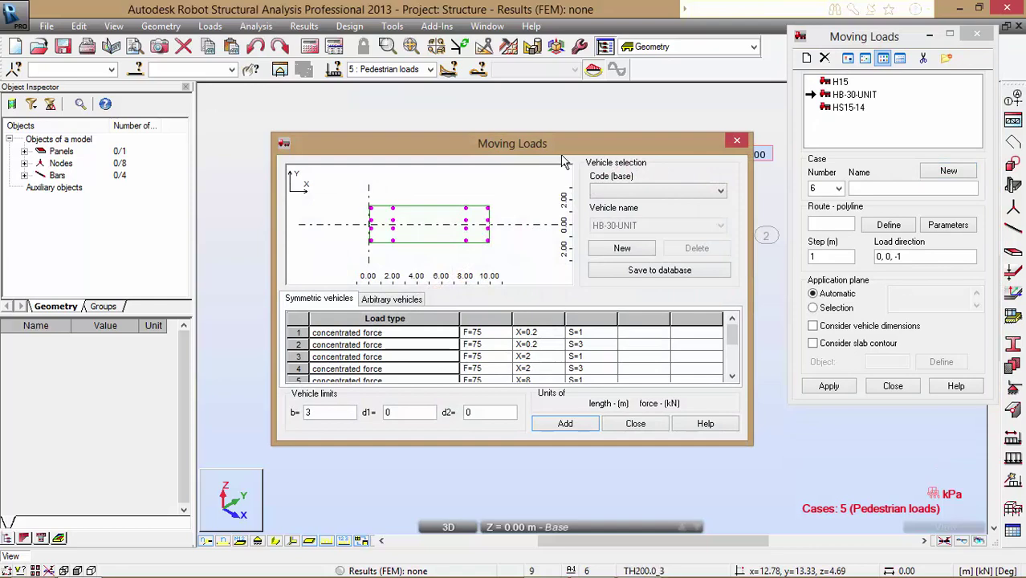
drag(567, 153, 605, 70)
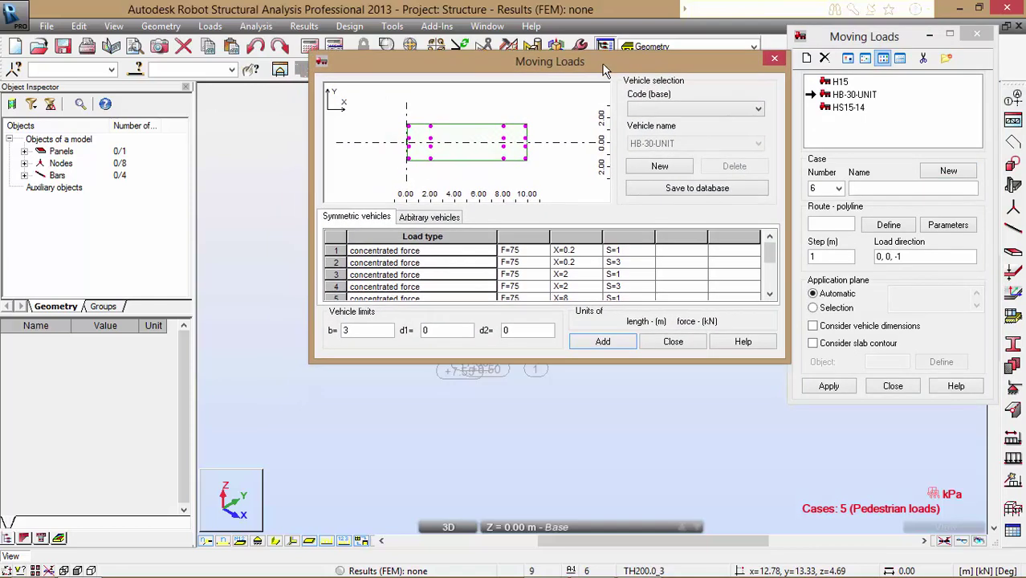
click(664, 113)
click(664, 132)
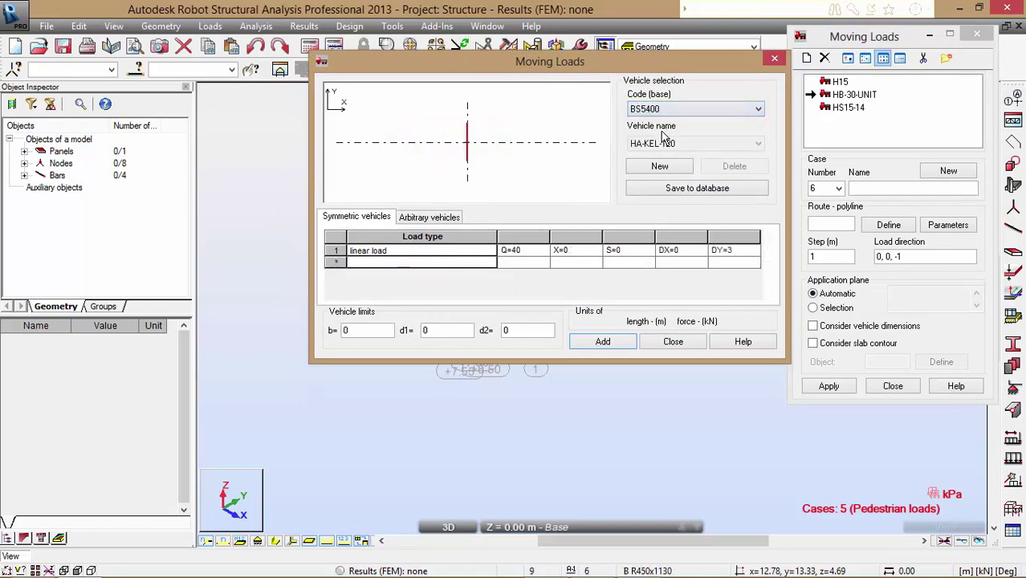
click(773, 63)
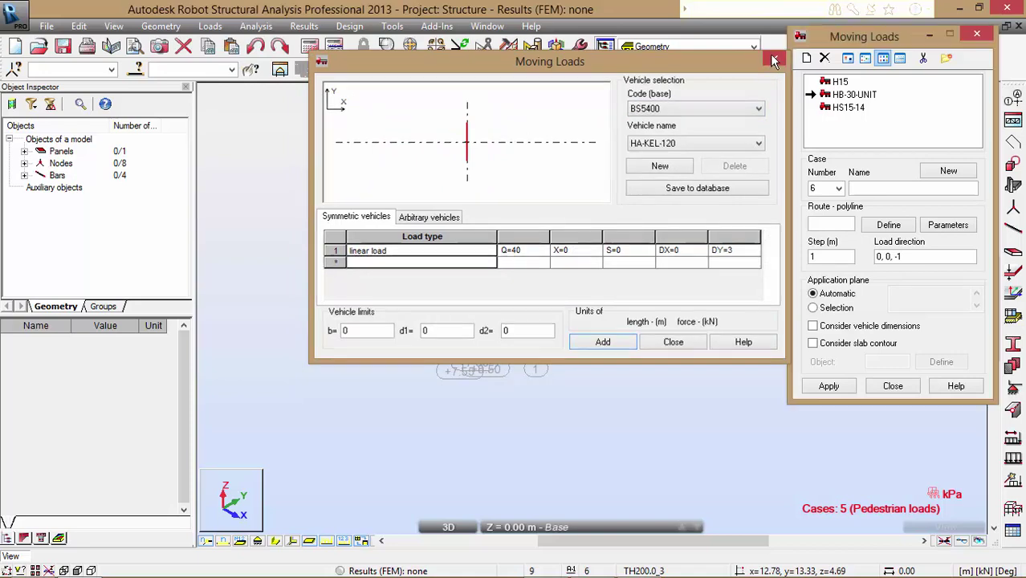
Make HB-30-UNIT the active vehicle and review its concentrated forces and their positions
double_click(854, 95)
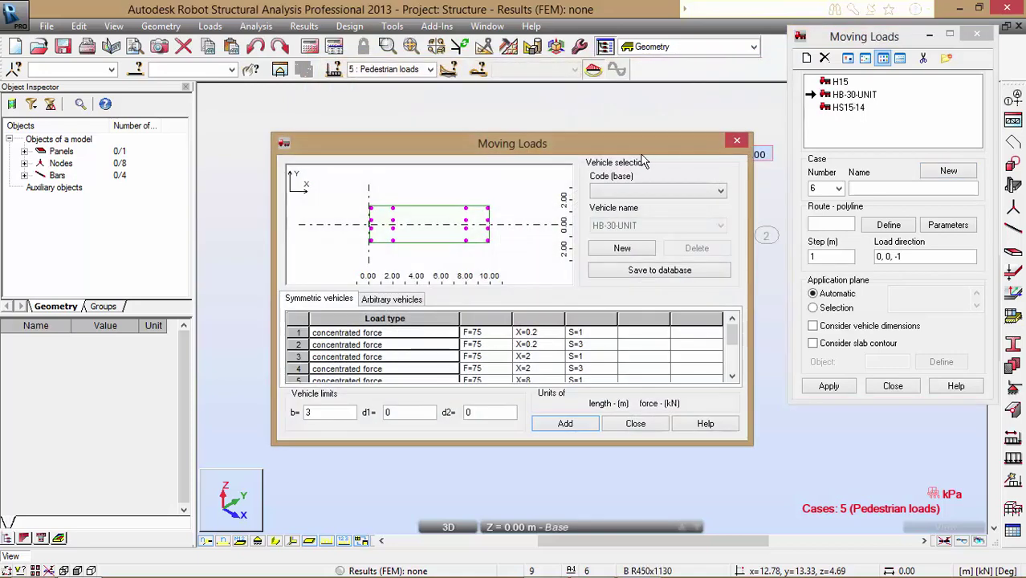
drag(620, 148, 740, 33)
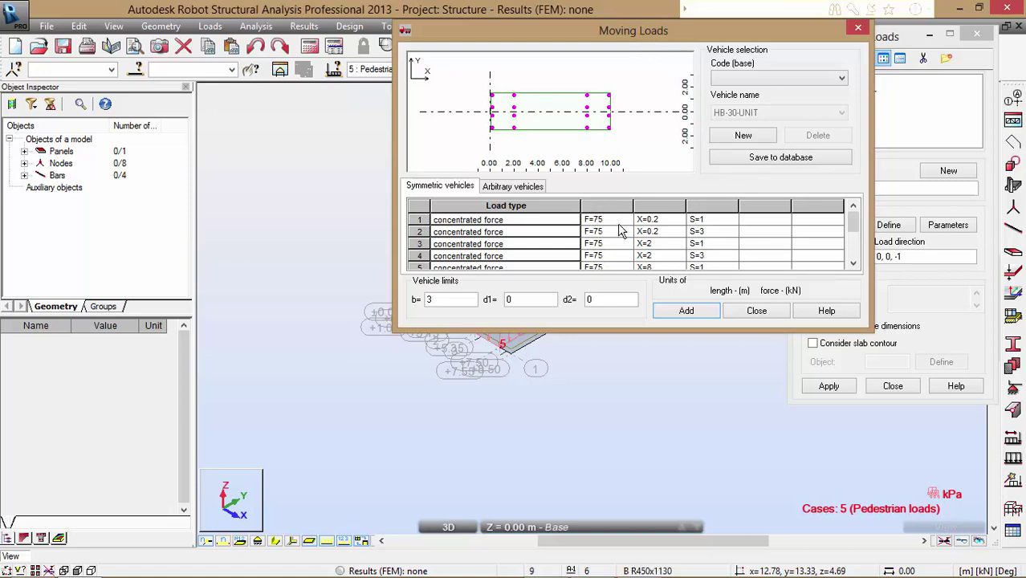
drag(618, 225, 627, 193)
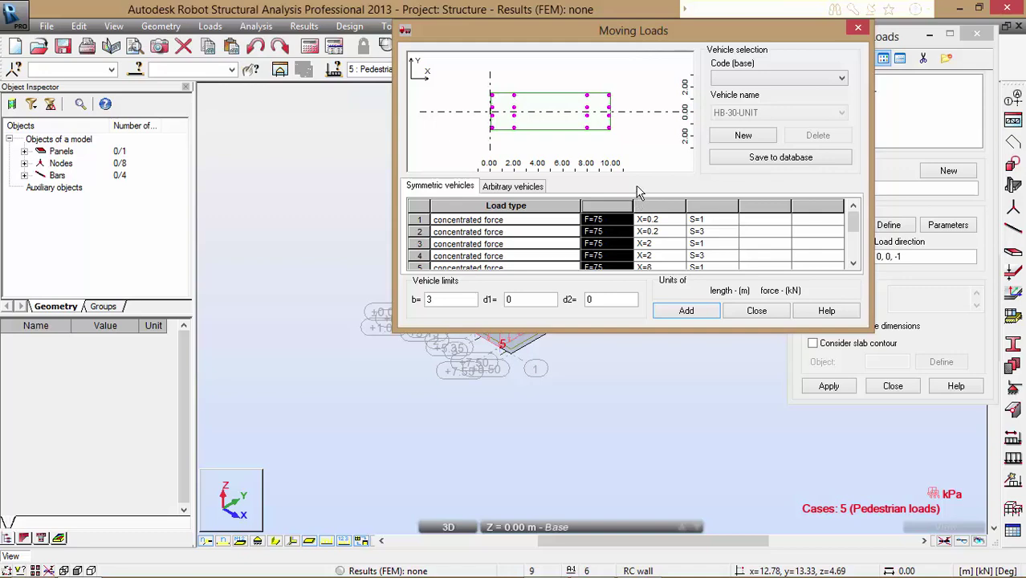
drag(669, 27, 517, 52)
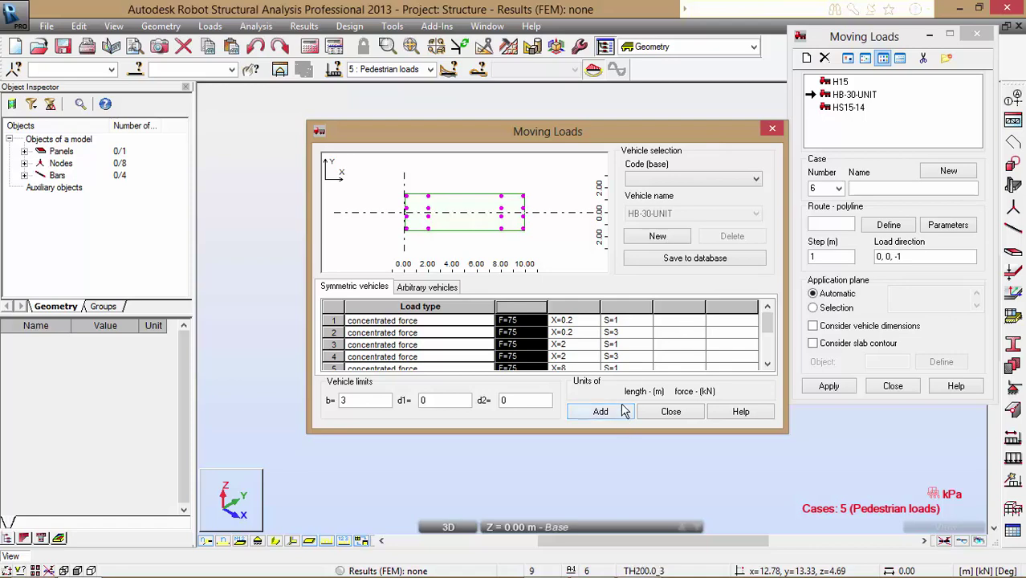
click(671, 412)
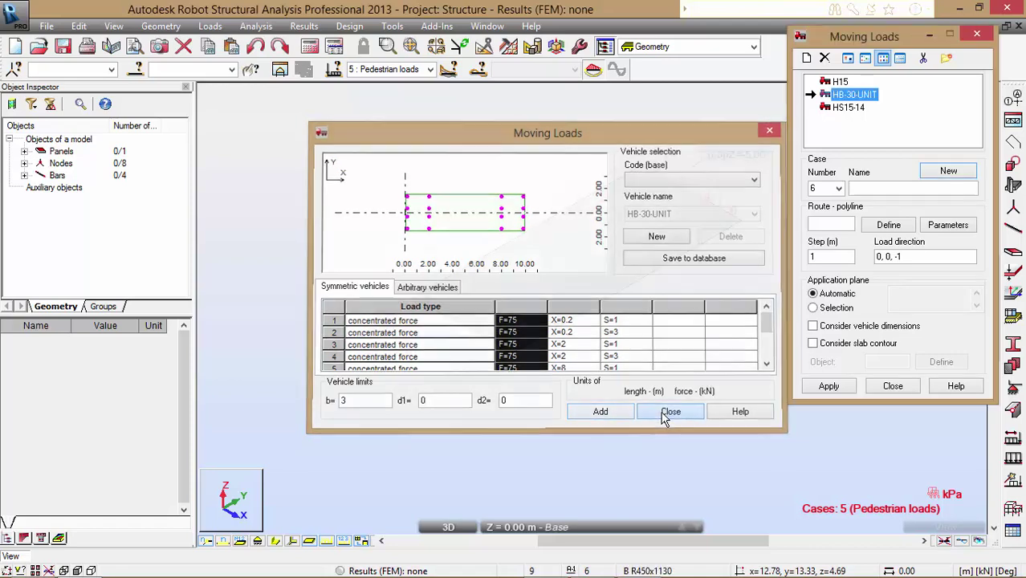
Name moving load case 6 "HB 30 UNITS LANE 1" and open its route definition
click(866, 190)
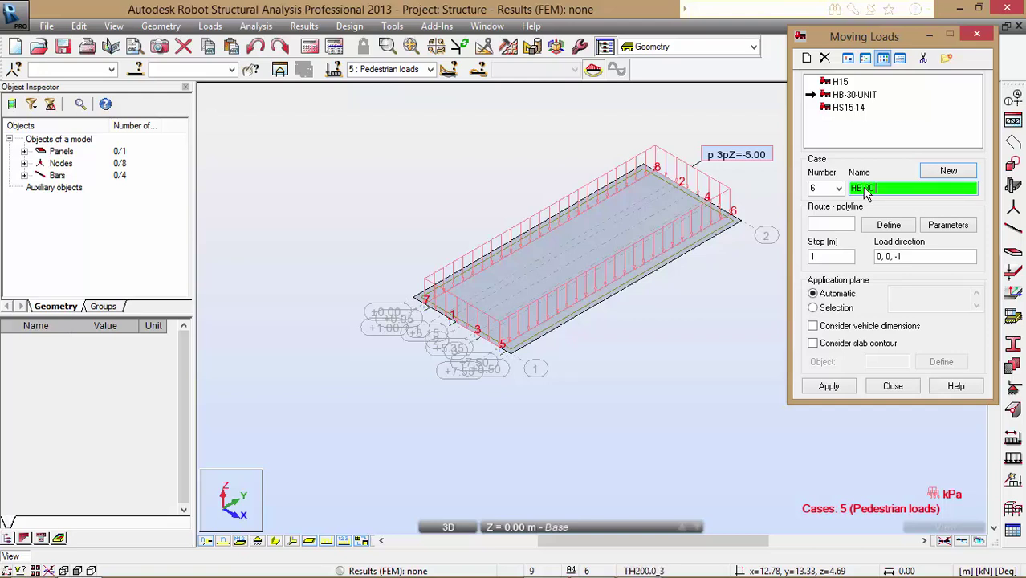
text(S LANE 1)
click(888, 226)
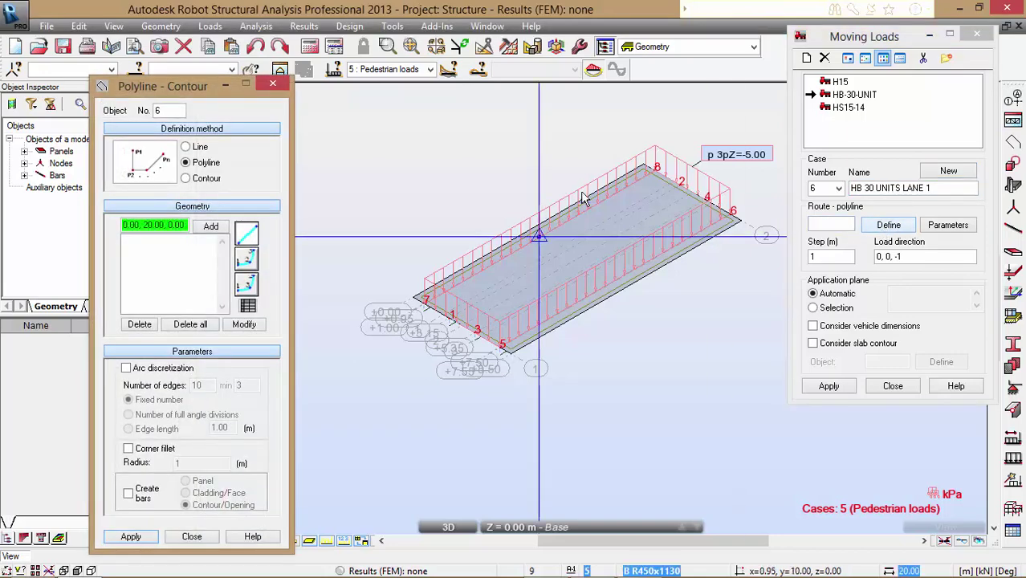
Define the lane 1 route as a line from 2.63, 0.00, 0.00 to 2.63, 20.00, 0.00 and finish the route definition
click(188, 148)
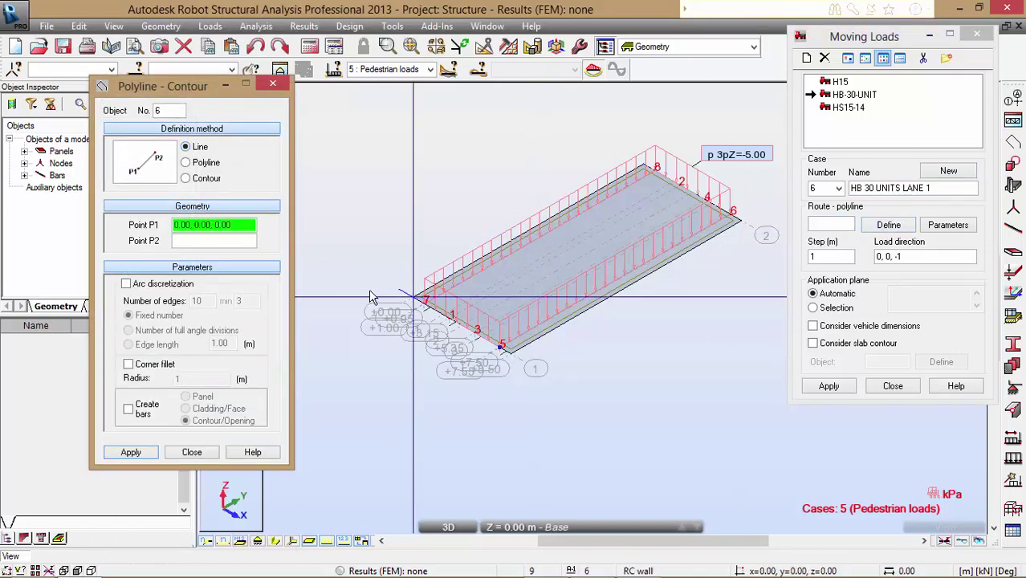
scroll(374, 297, up, 5)
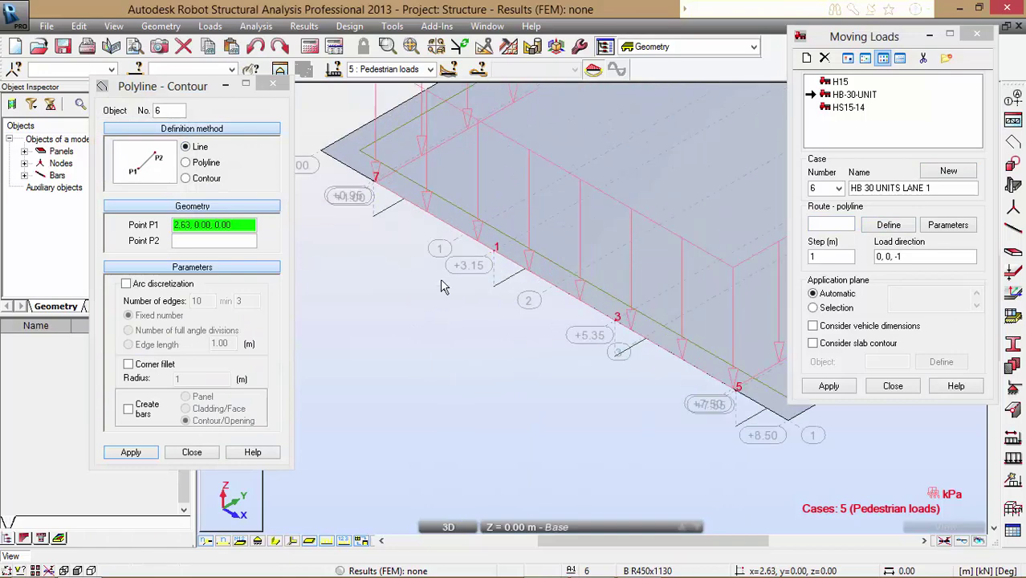
click(469, 241)
scroll(391, 356, down, 5)
scroll(449, 362, down, 2)
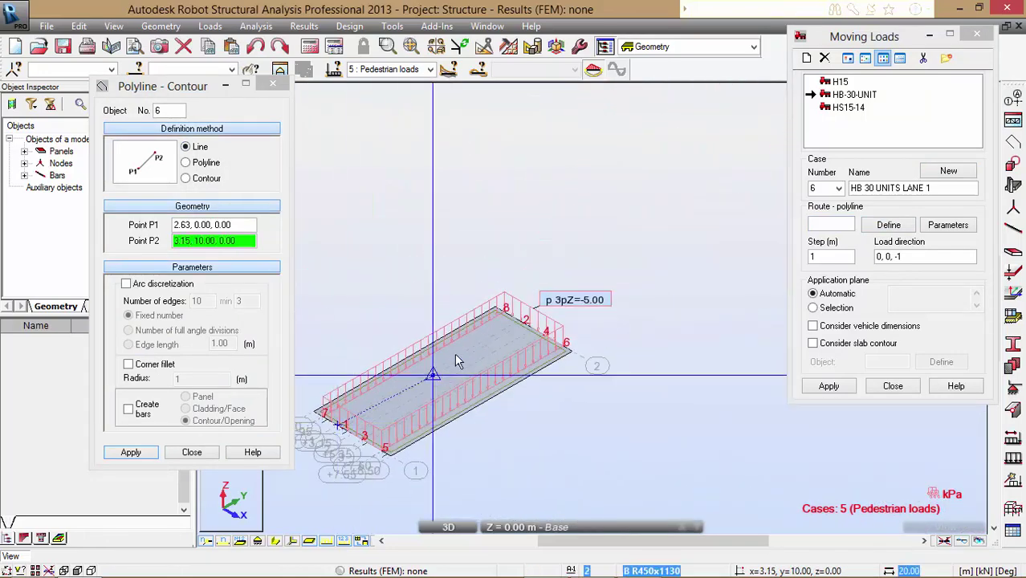
scroll(572, 280, up, 6)
click(615, 279)
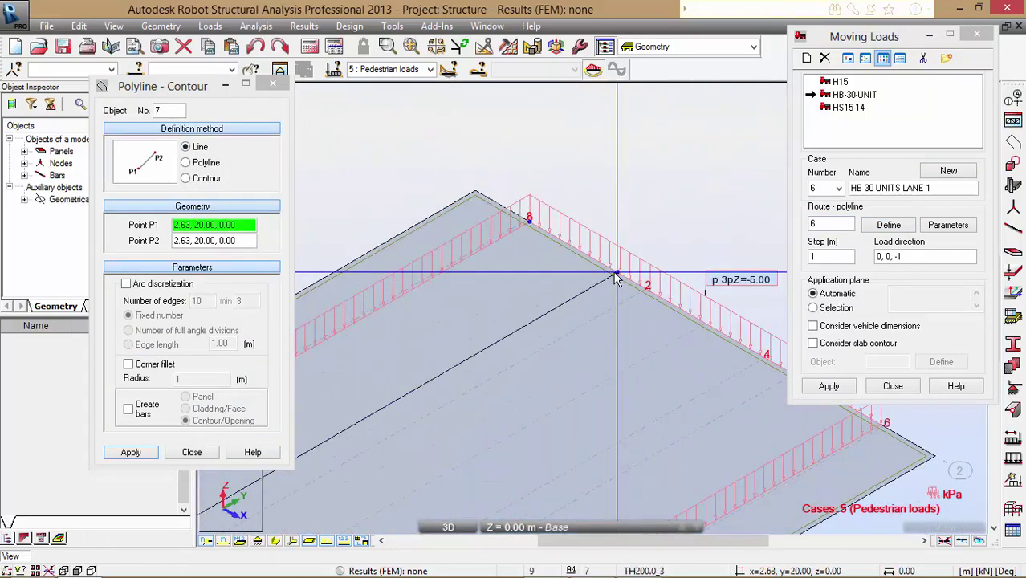
scroll(615, 279, down, 4)
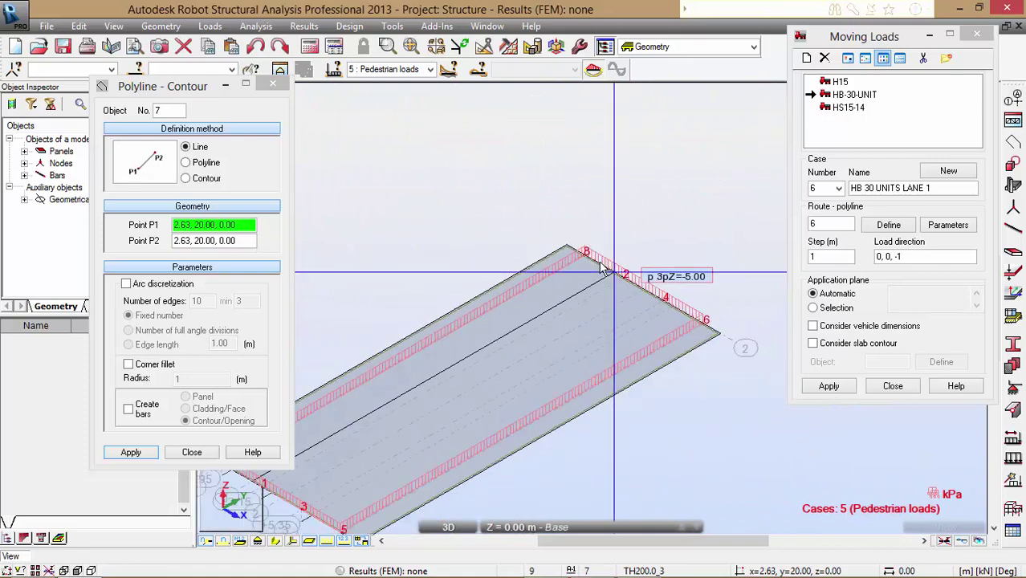
click(189, 453)
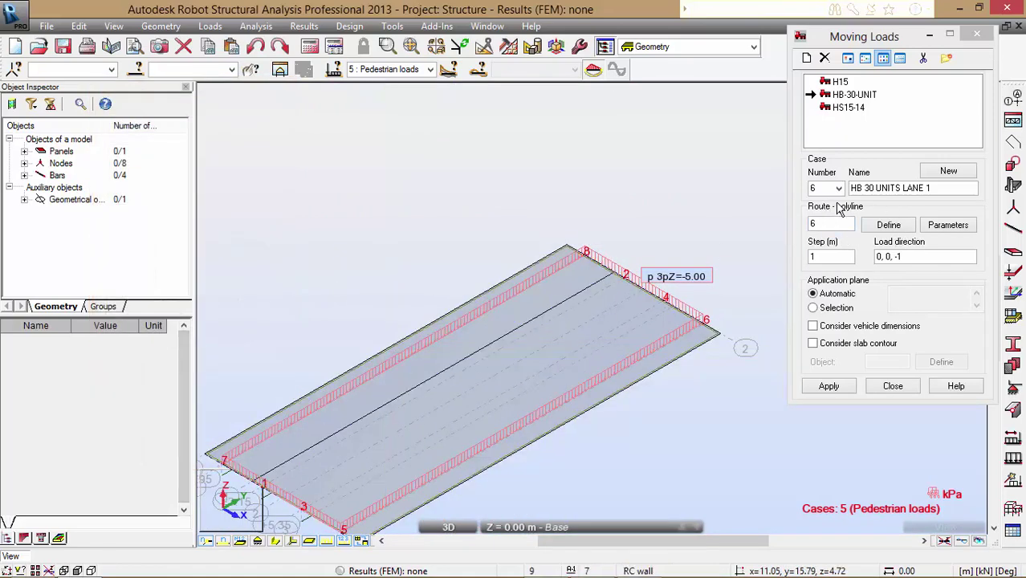
Assign the line at X 2.63 m as the route of HB 30 UNITS LANE 1 and apply the moving load case
click(833, 228)
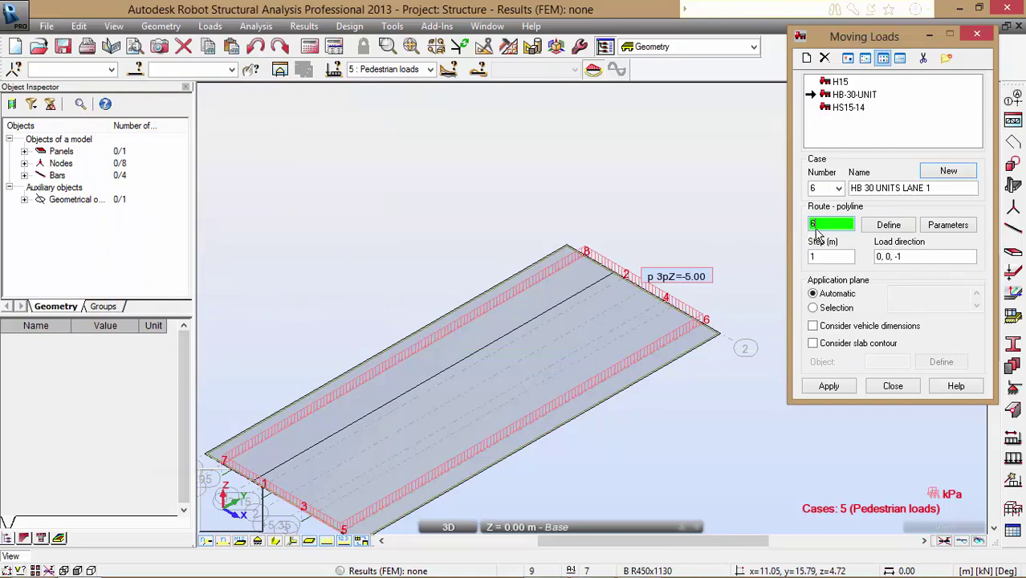
drag(817, 230, 781, 229)
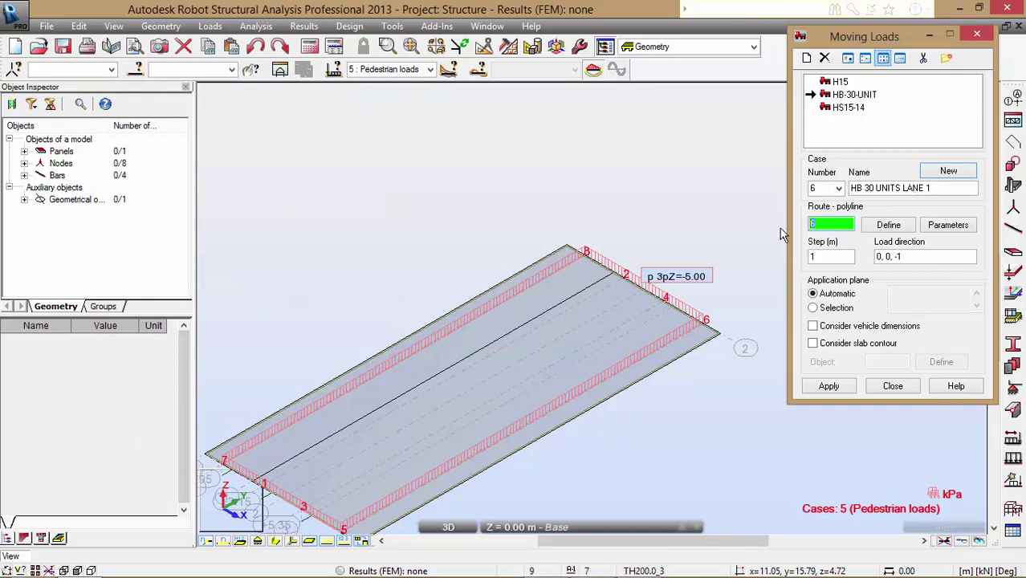
click(533, 313)
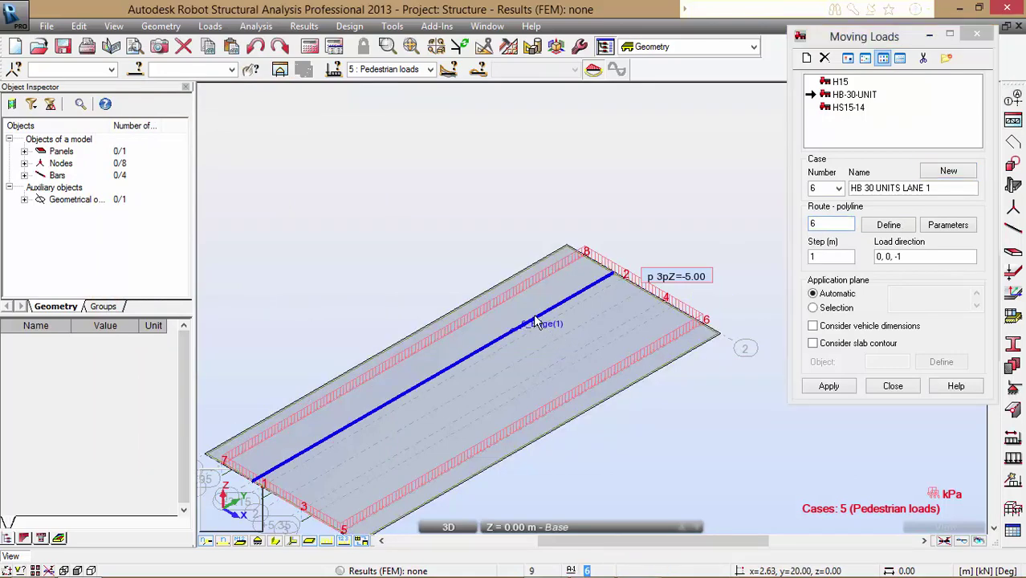
click(829, 386)
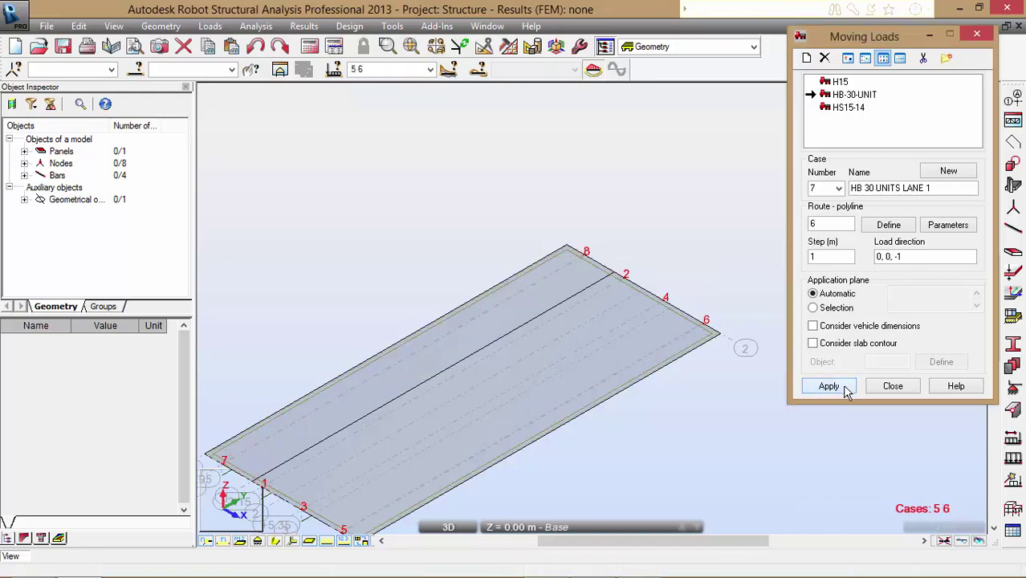
click(327, 542)
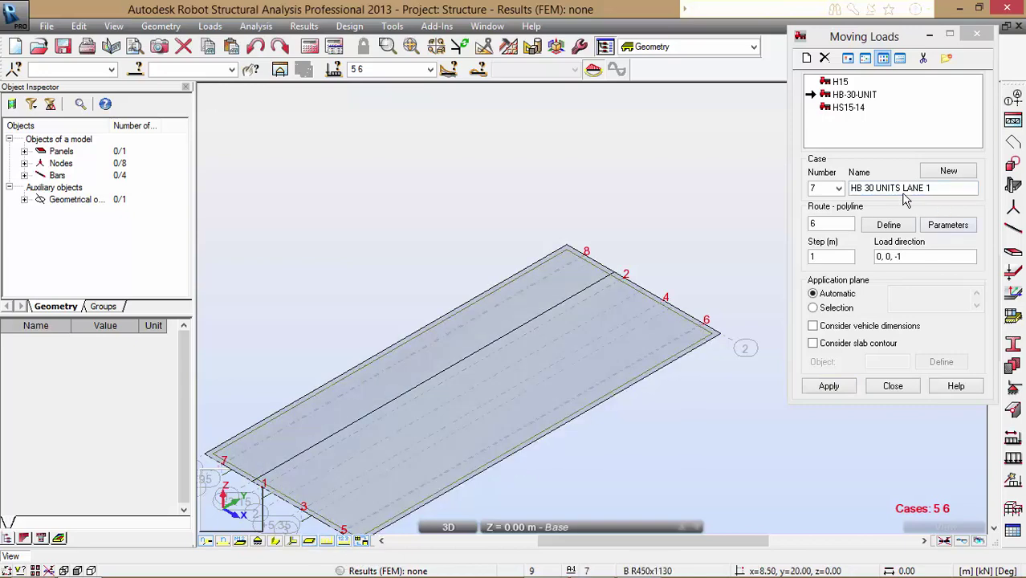
Rename moving load case 7 as "HB 30 UNITS LANE 2" and open its route definition with the Line method
click(928, 189)
key(BackSpace)
double_click(928, 187)
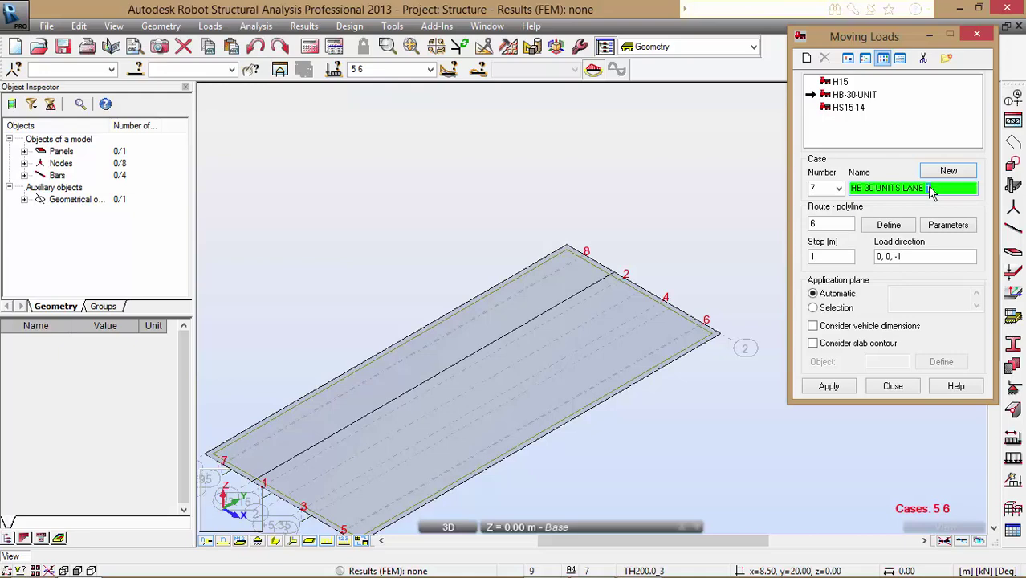
text(2)
click(900, 224)
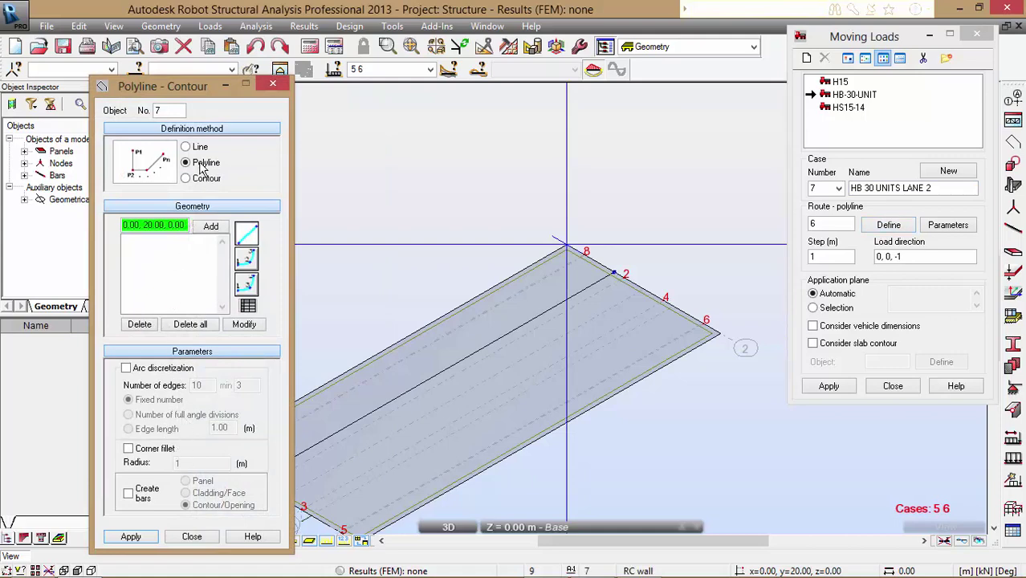
click(190, 146)
click(721, 332)
scroll(723, 204, down, 3)
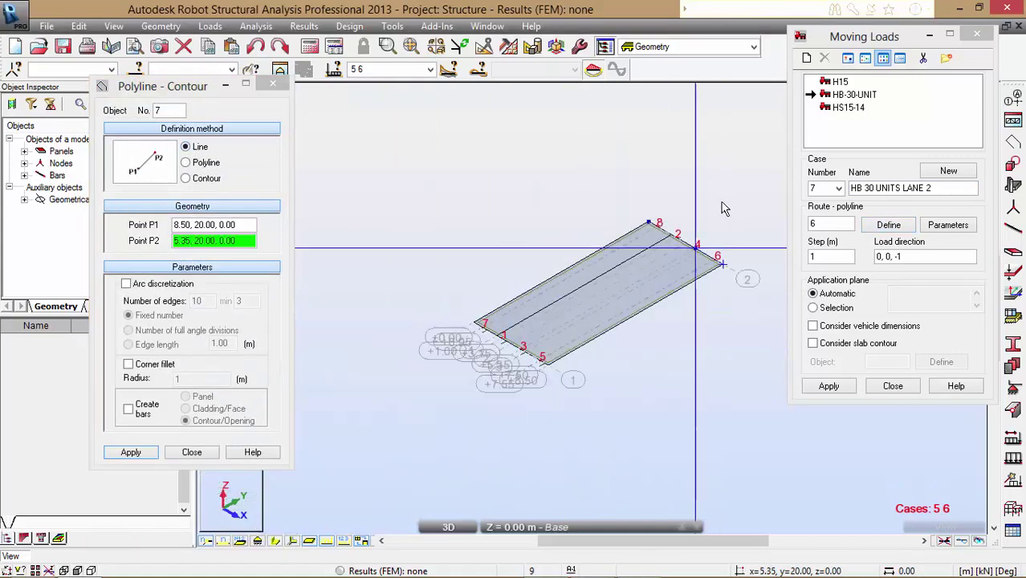
scroll(561, 336, up, 2)
scroll(529, 363, up, 3)
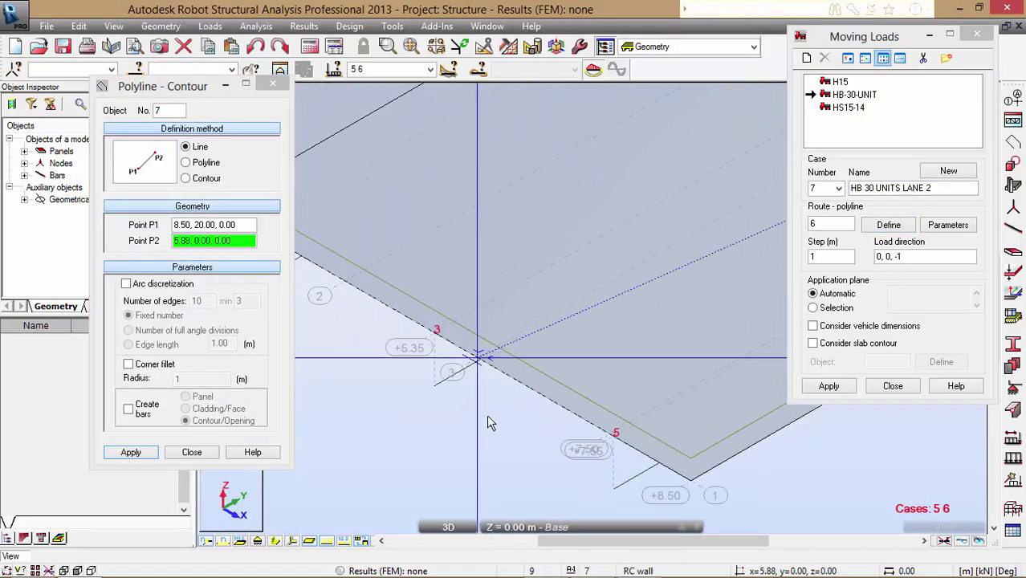
mouse_move(478, 418)
shift+middle_down()
mouse_move(512, 449)
mouse_move(493, 423)
shift+middle_up()
click(458, 363)
scroll(400, 468, down, 5)
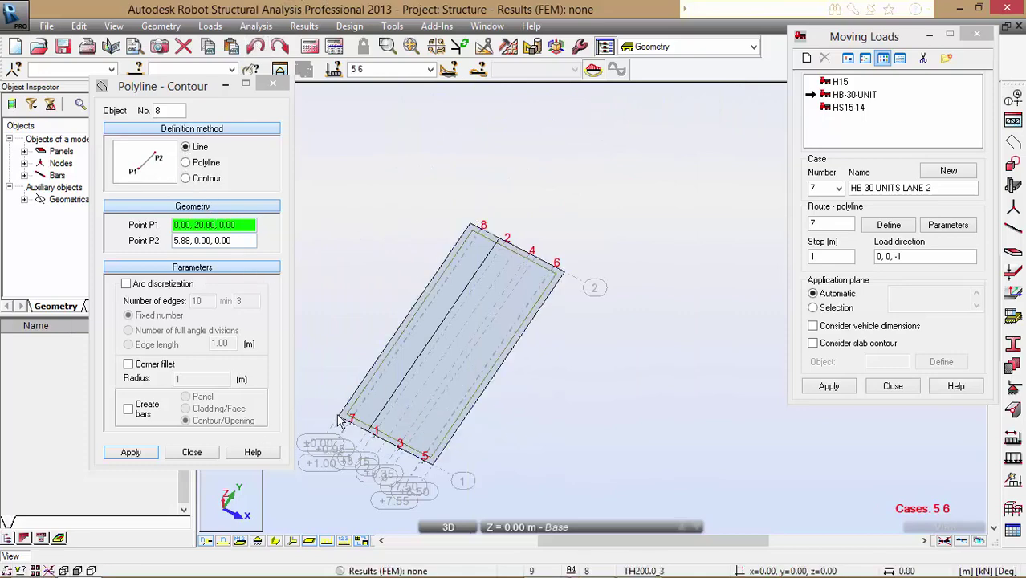
Draw the lane 2 route line from 5.88, 0.00, 0.00 to 5.88, 20.00, 0.00 and finish the route definition
click(234, 233)
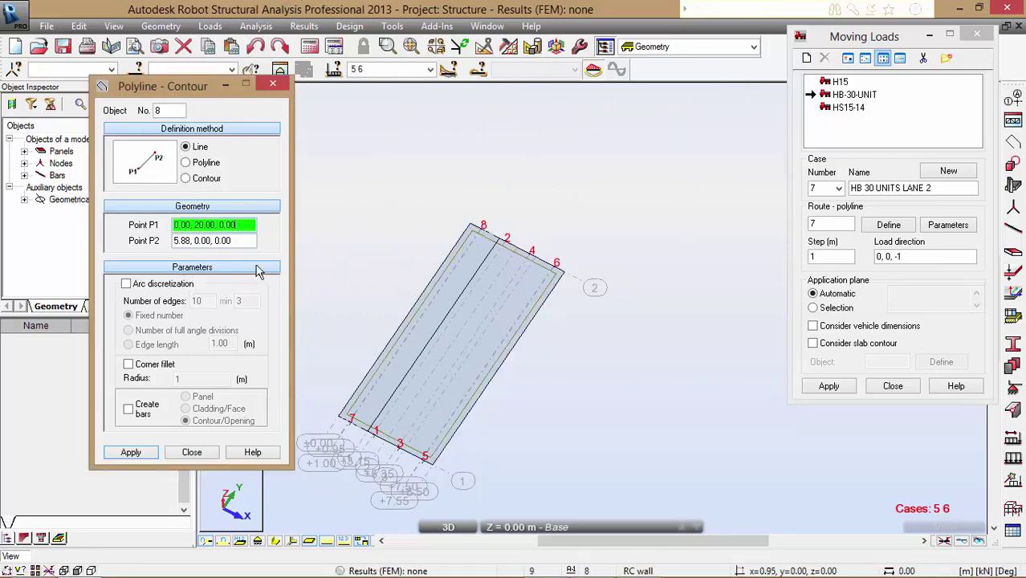
scroll(414, 477, up, 5)
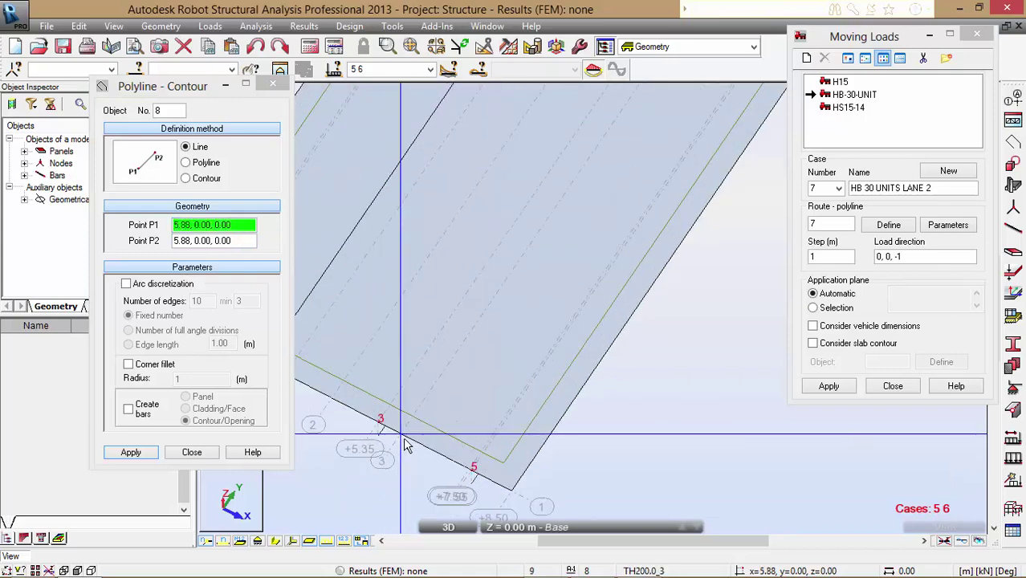
click(369, 477)
scroll(401, 356, down, 3)
scroll(402, 220, up, 5)
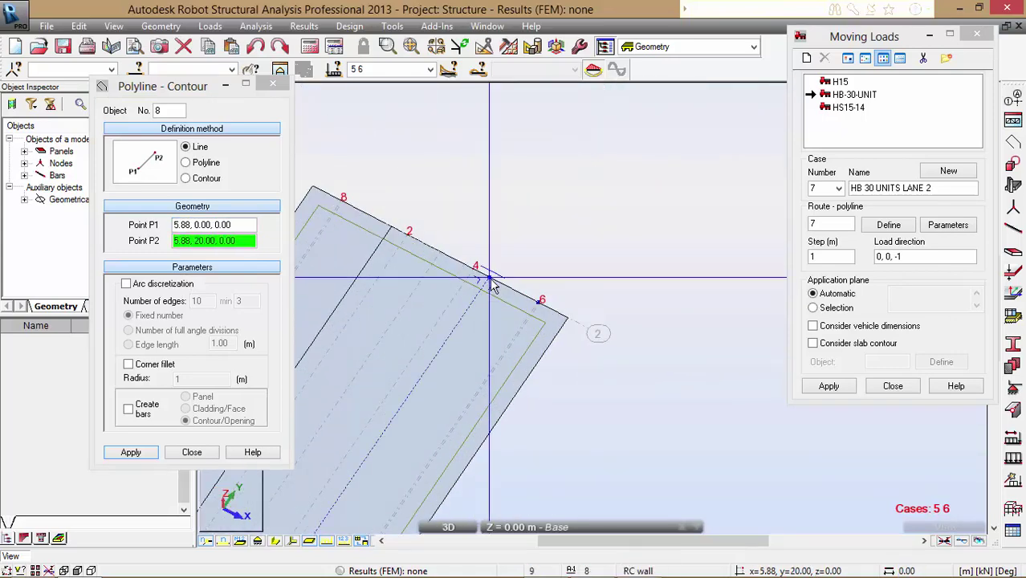
click(489, 280)
click(192, 452)
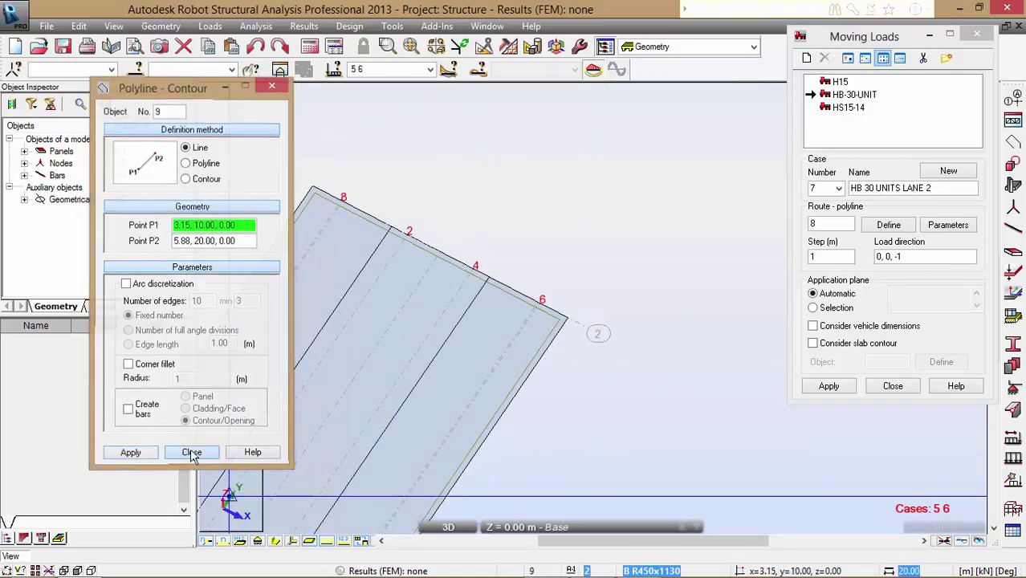
Assign the line at X 5.88 m as the route of HB 30 UNITS LANE 2, apply the case and finish defining moving loads
scroll(498, 266, up, 4)
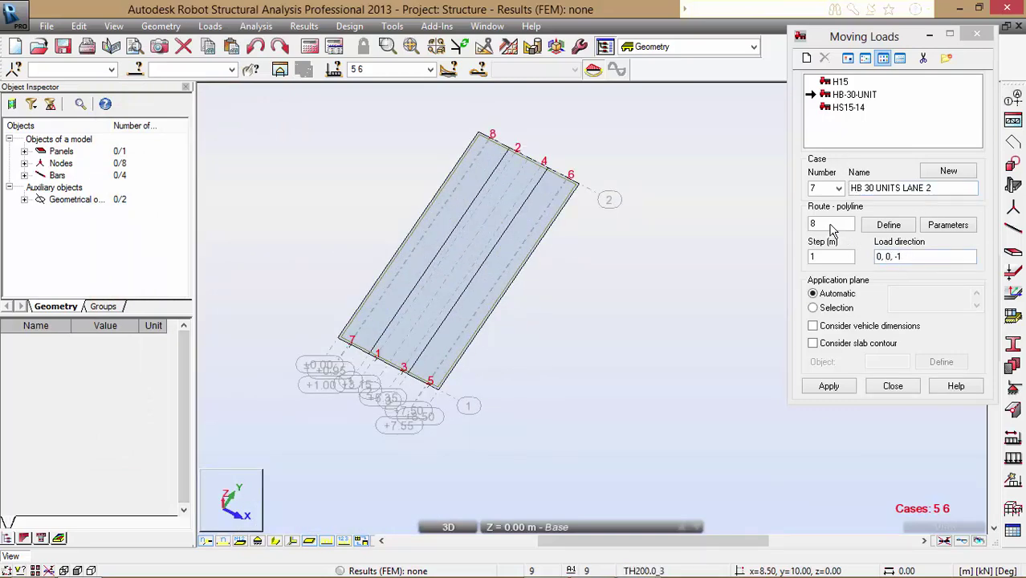
click(831, 225)
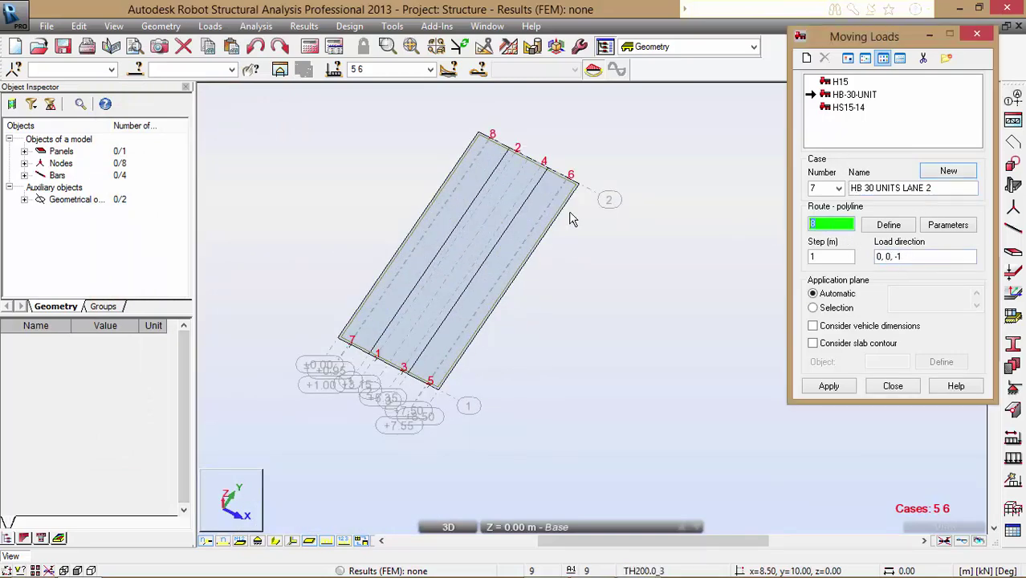
click(507, 236)
click(850, 386)
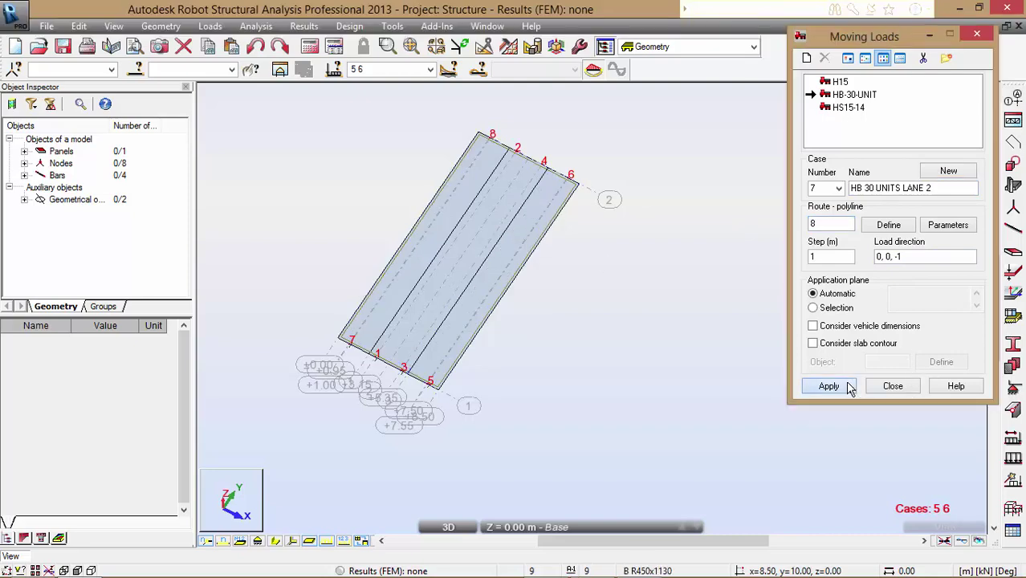
click(894, 387)
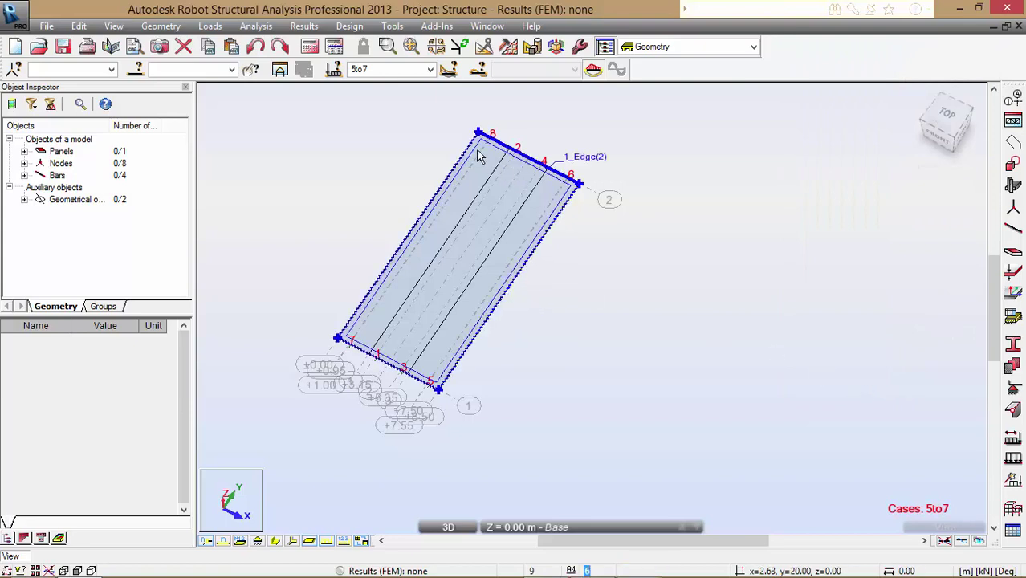
Display the HB 30 UNITS LANE 1 and LANE 2 cases in turn to check which route line each one uses
click(430, 70)
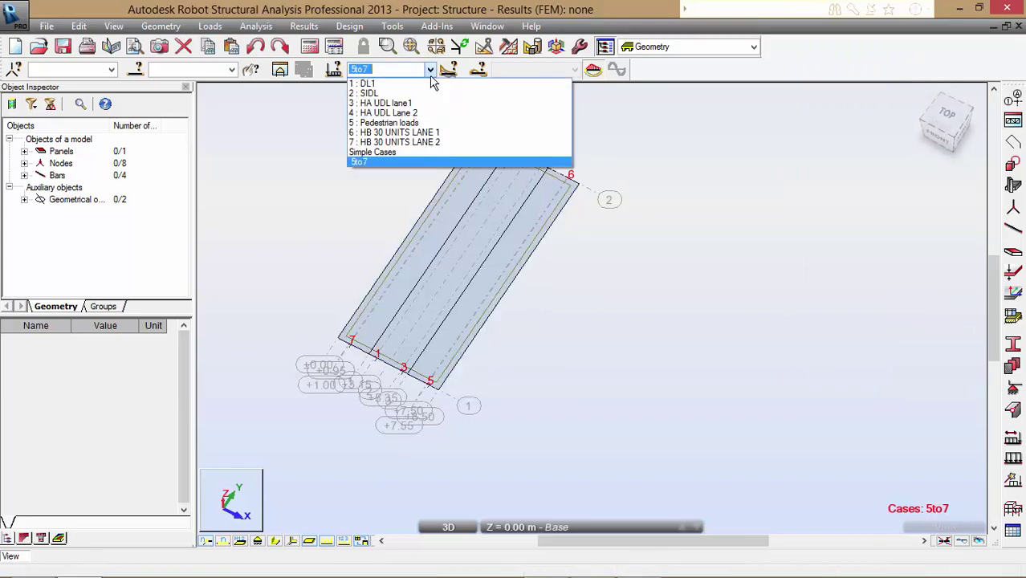
click(430, 132)
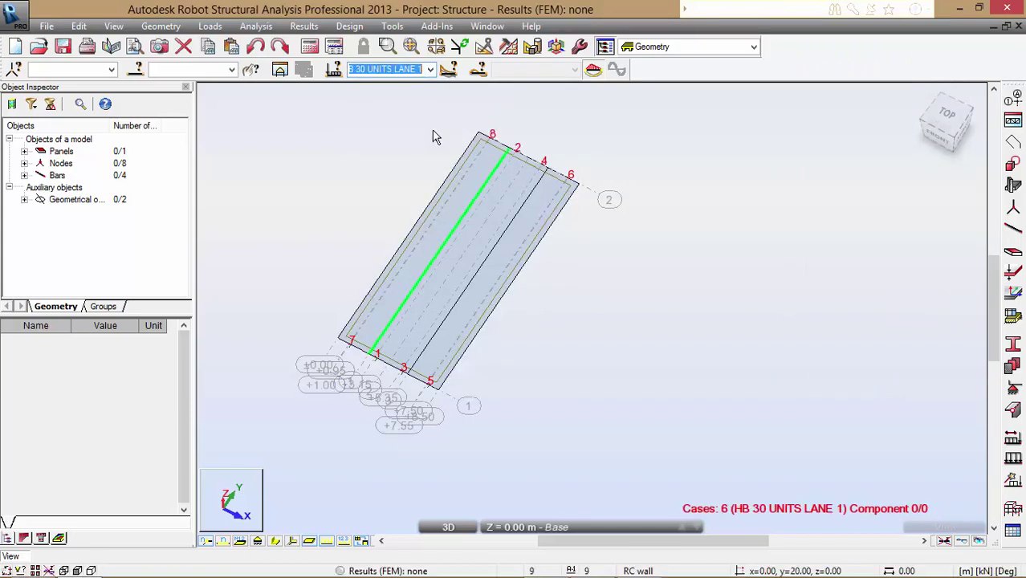
click(962, 143)
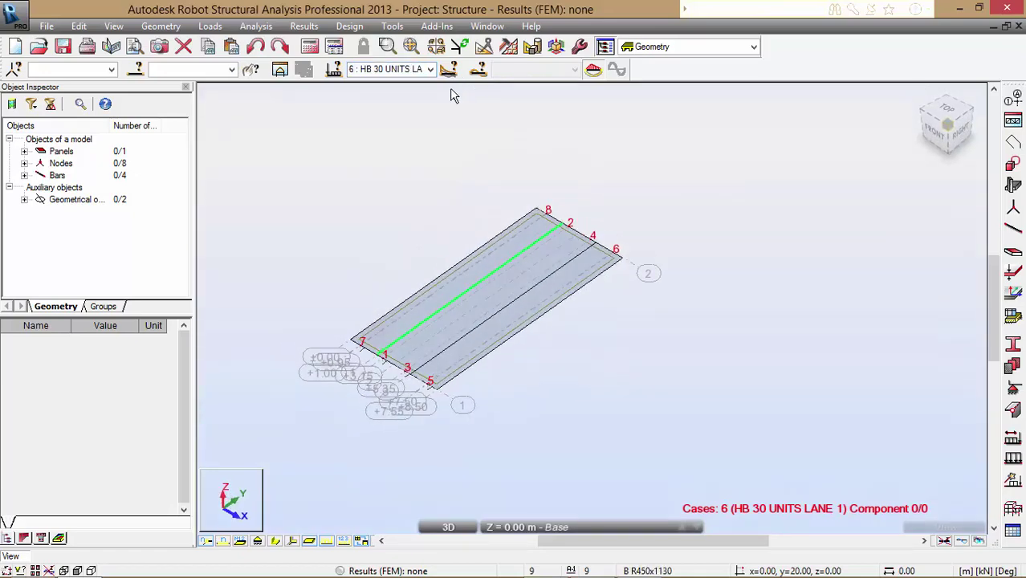
click(431, 70)
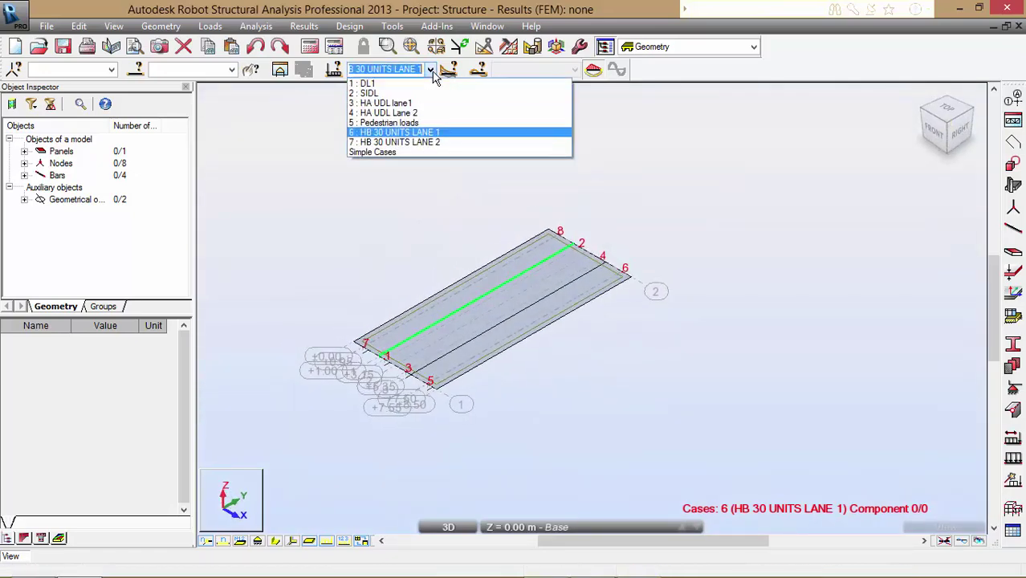
click(452, 142)
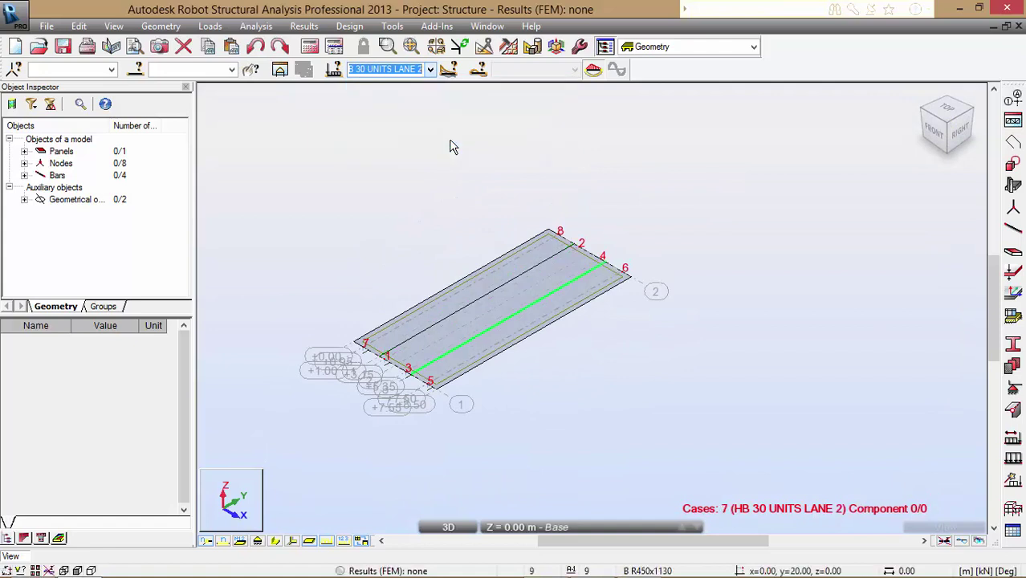
click(431, 70)
click(442, 131)
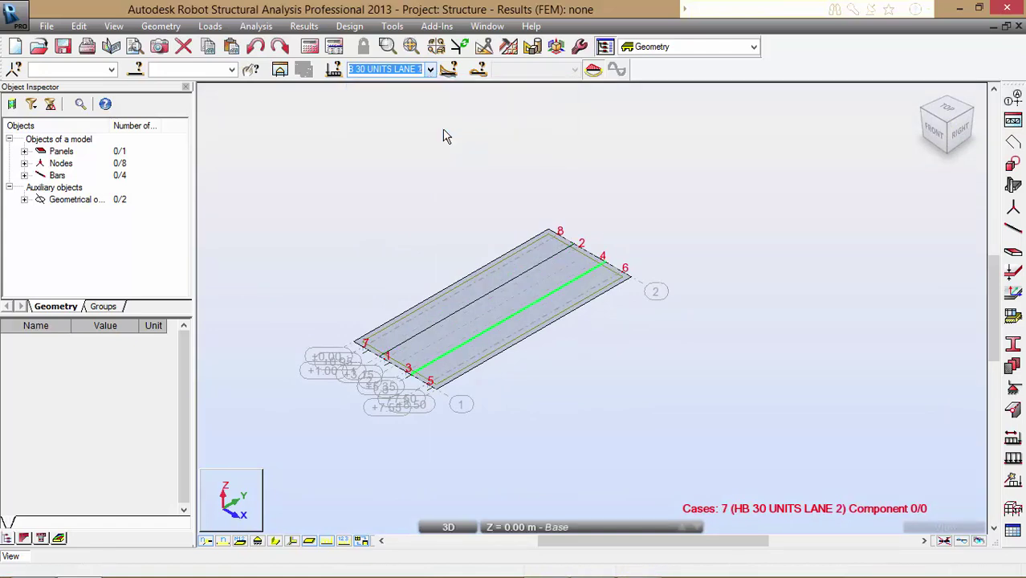
Add the HA-KEL-120 vehicle from the BS5400 code to the moving load vehicle list
click(210, 25)
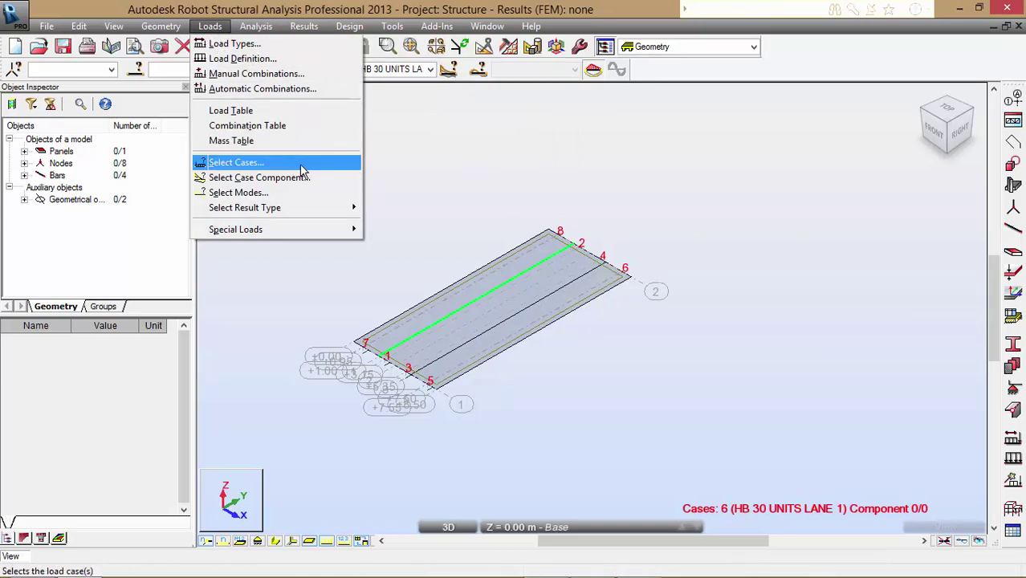
mouse_move(341, 229)
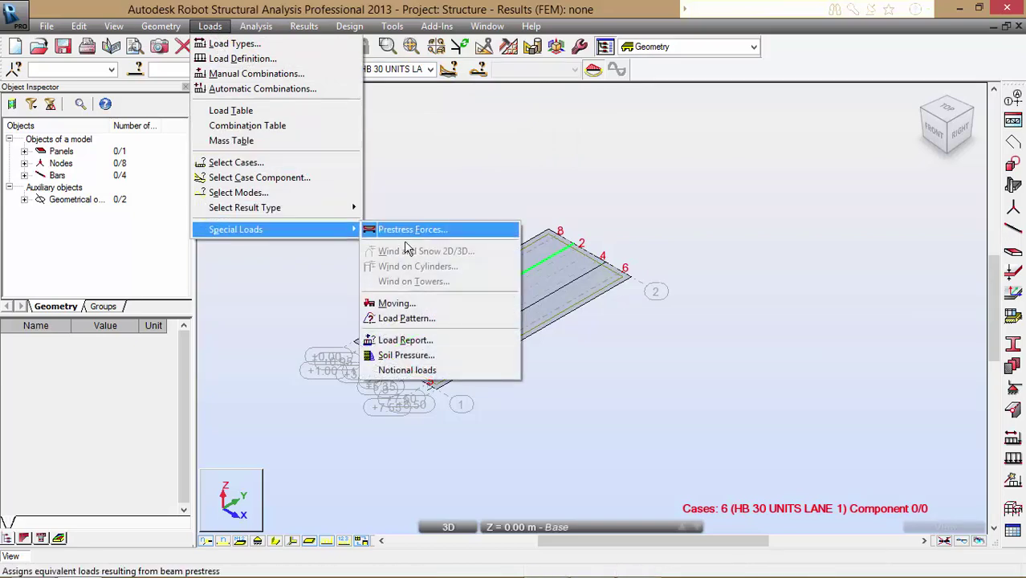
click(393, 303)
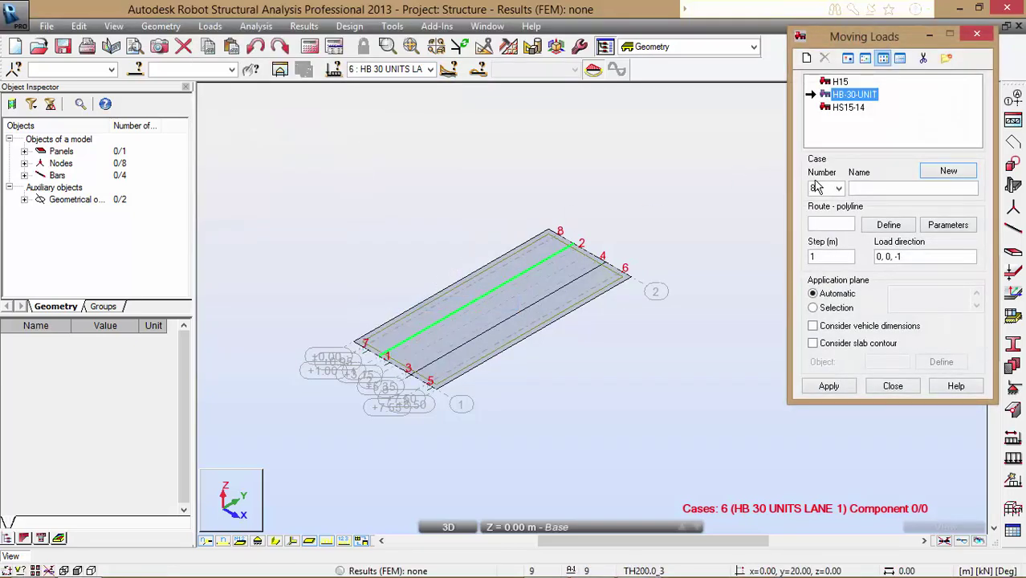
click(806, 58)
click(690, 193)
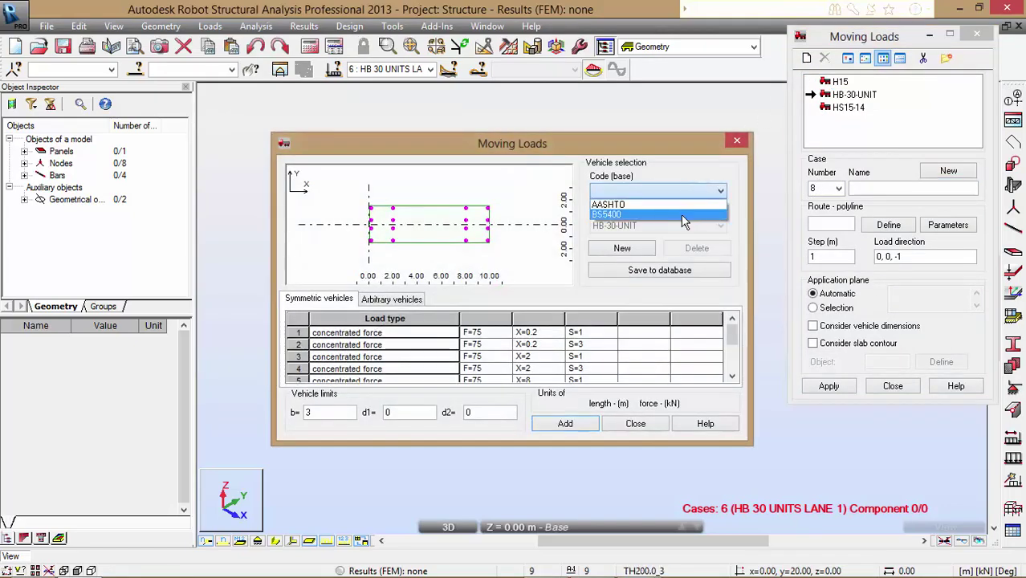
click(673, 214)
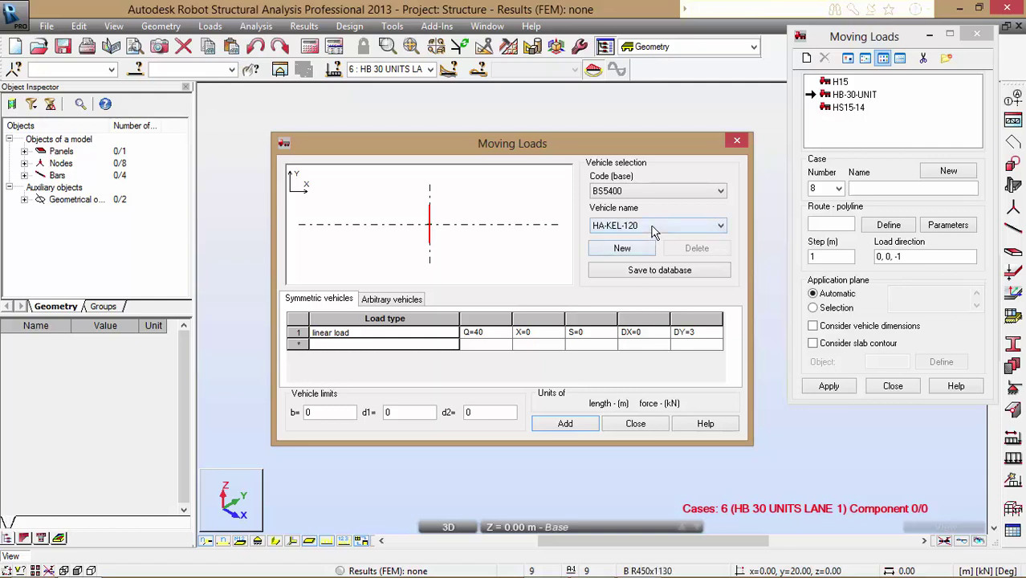
click(654, 229)
click(654, 228)
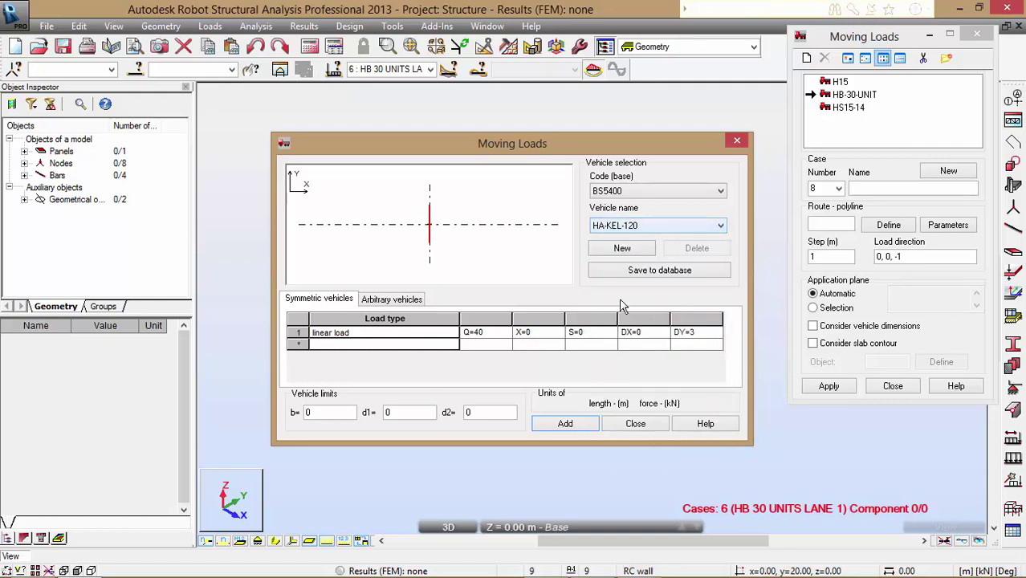
click(579, 428)
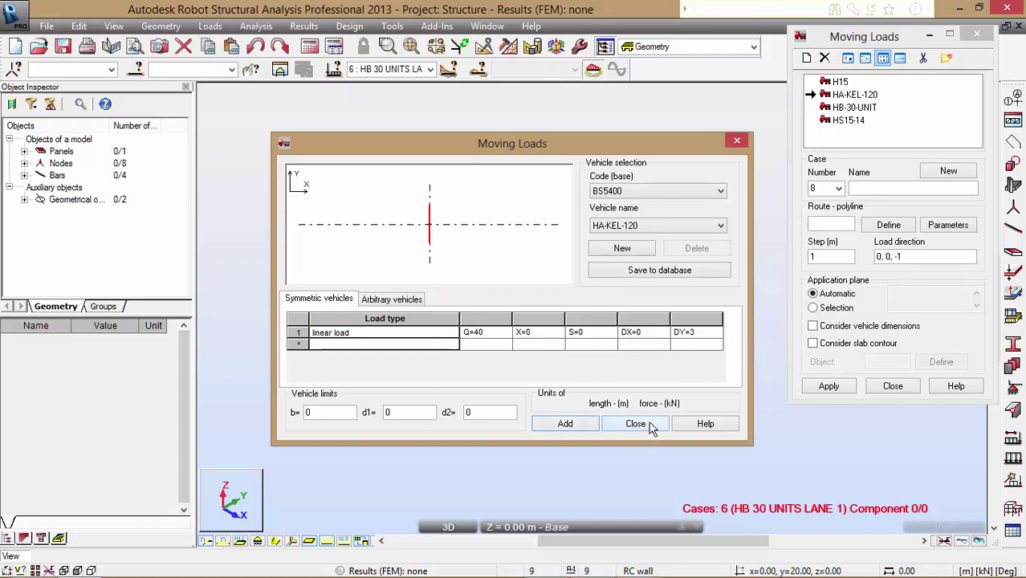
click(650, 426)
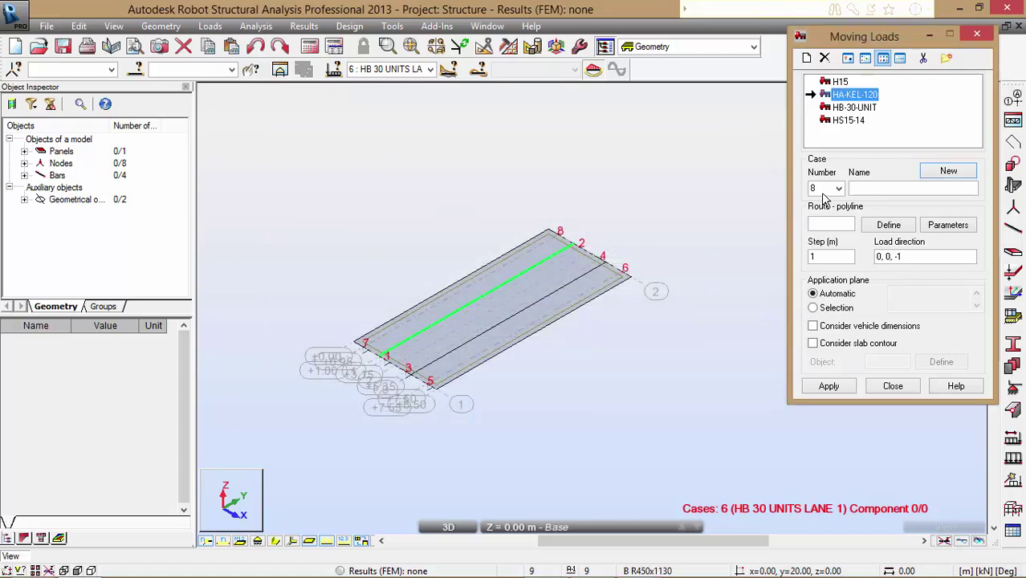
Create moving load case 8 named "KEL LANE 1" with geometrical object 6 as its route and apply it
click(872, 191)
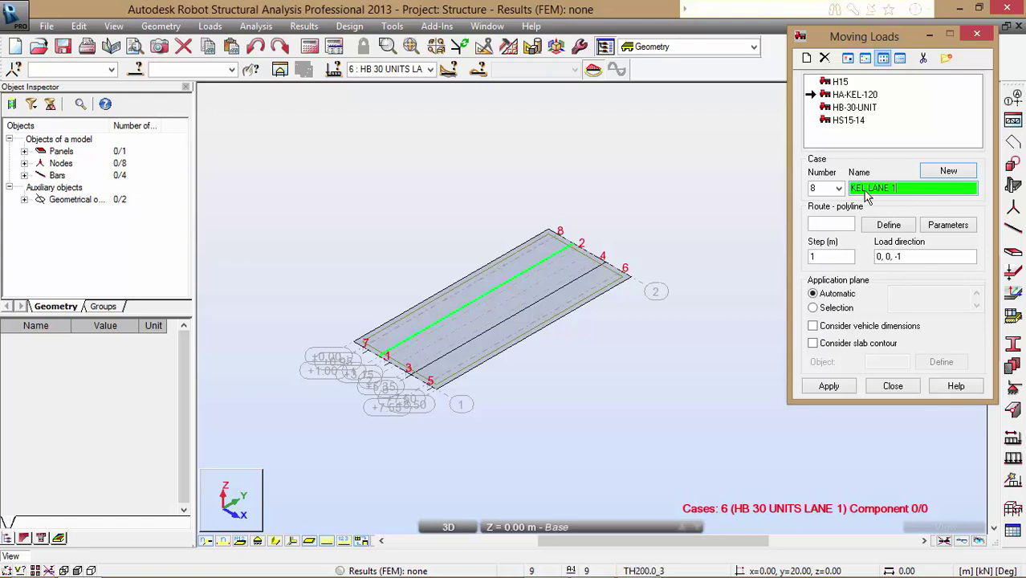
click(844, 226)
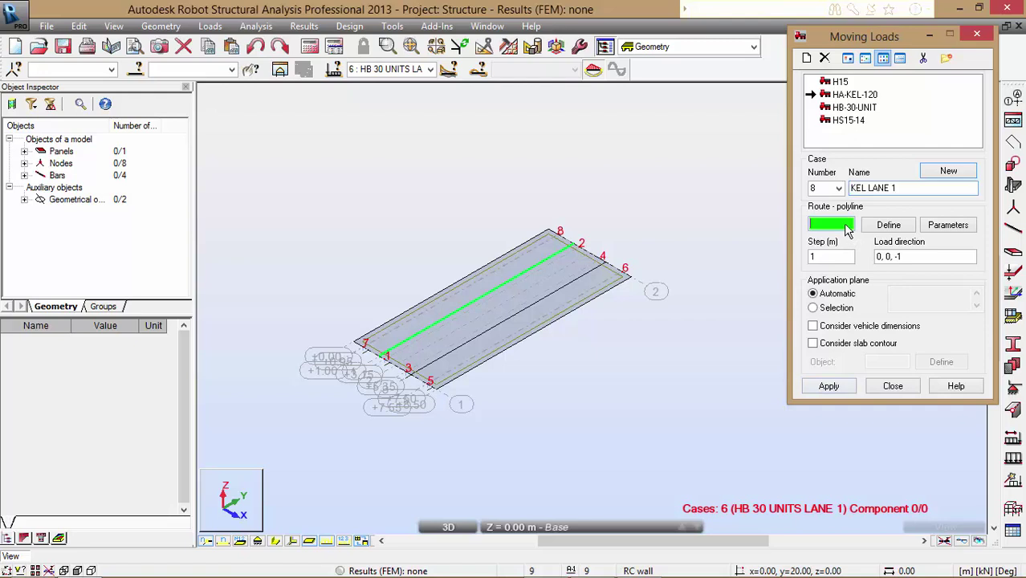
click(526, 275)
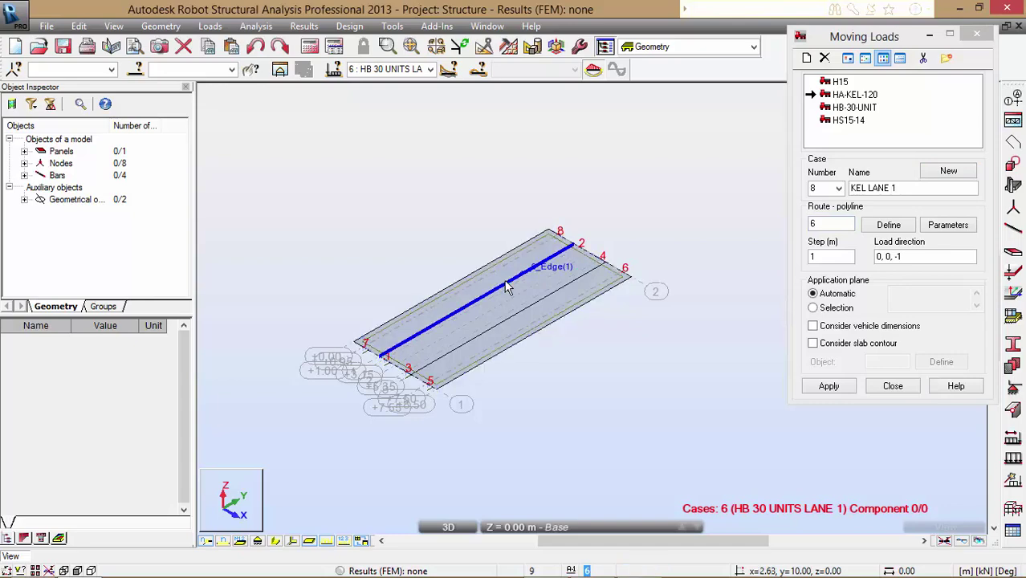
click(344, 543)
click(24, 199)
click(78, 212)
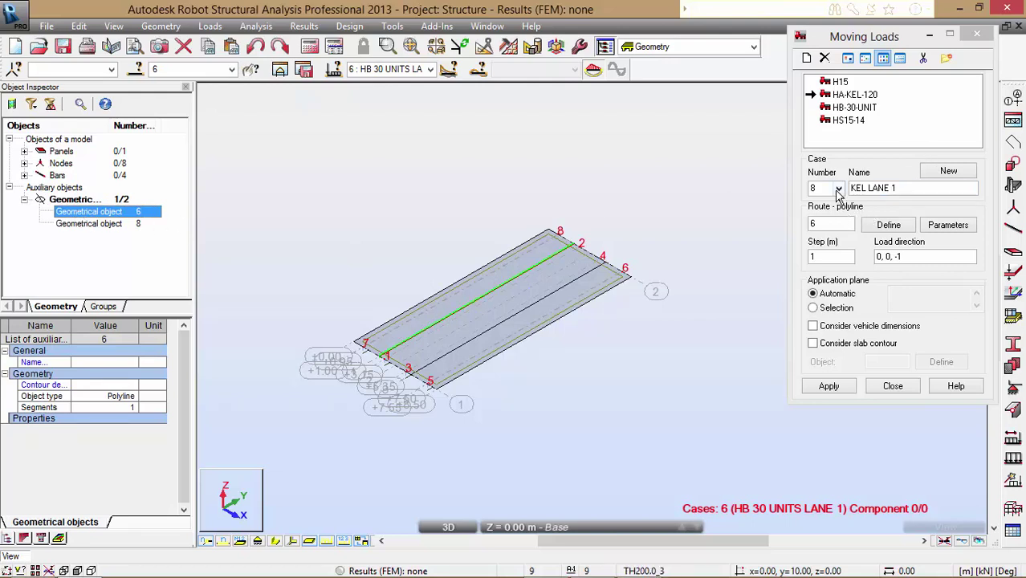
click(843, 229)
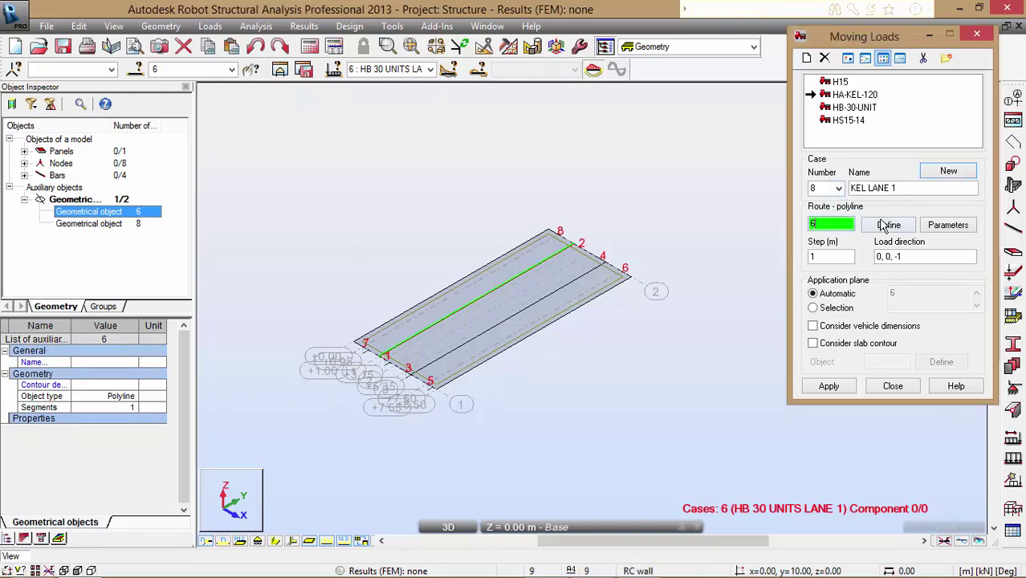
click(829, 386)
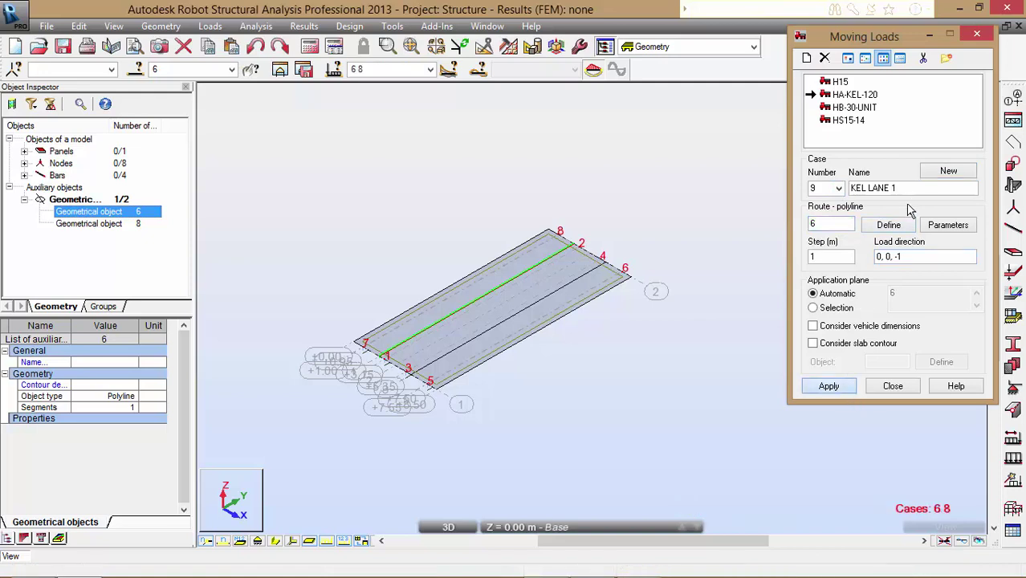
Create moving load case 9 named "KEL LANE 2" with geometrical object 8 as its route, apply it and finish defining moving loads
click(894, 191)
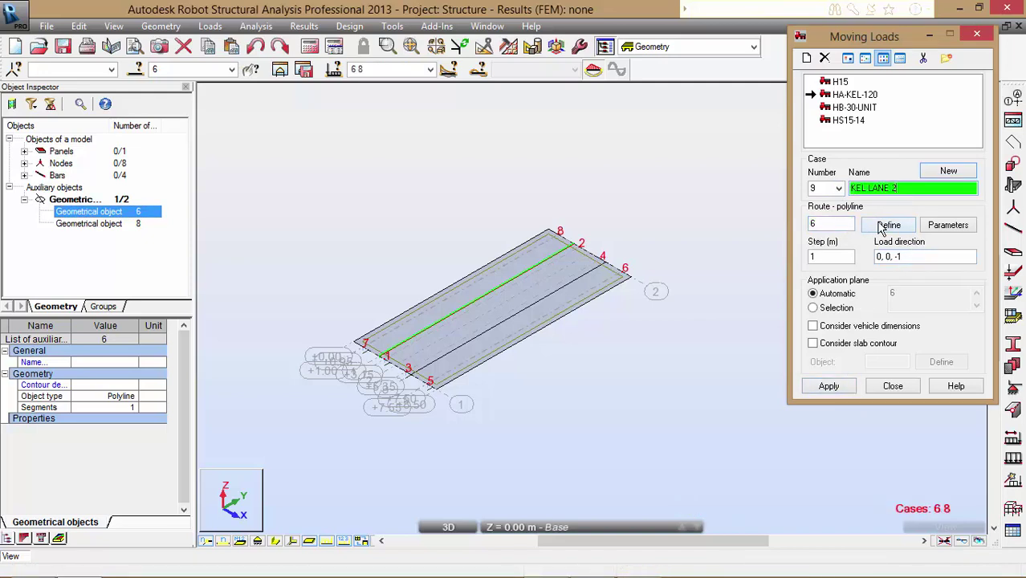
click(842, 225)
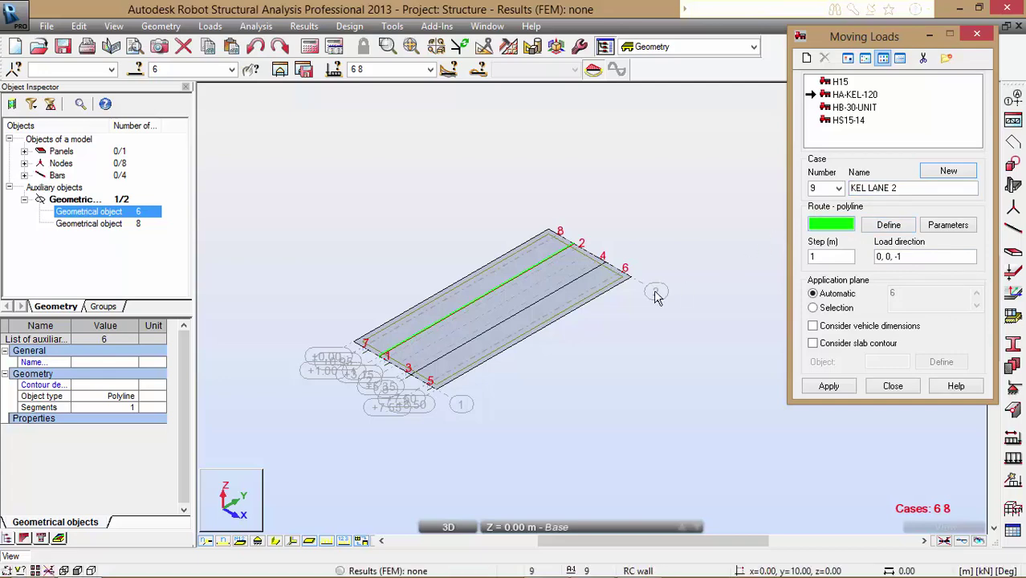
click(89, 225)
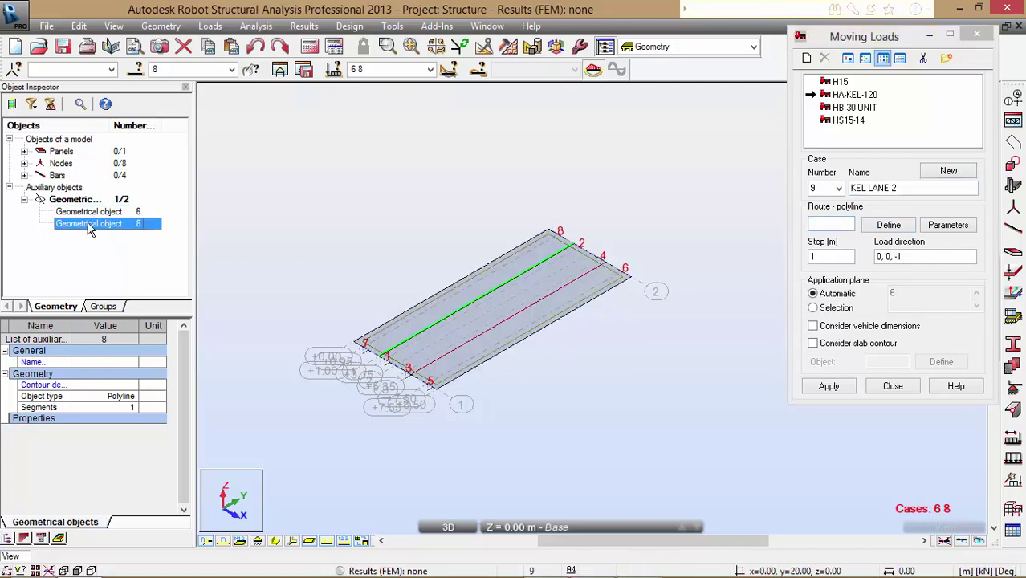
click(848, 226)
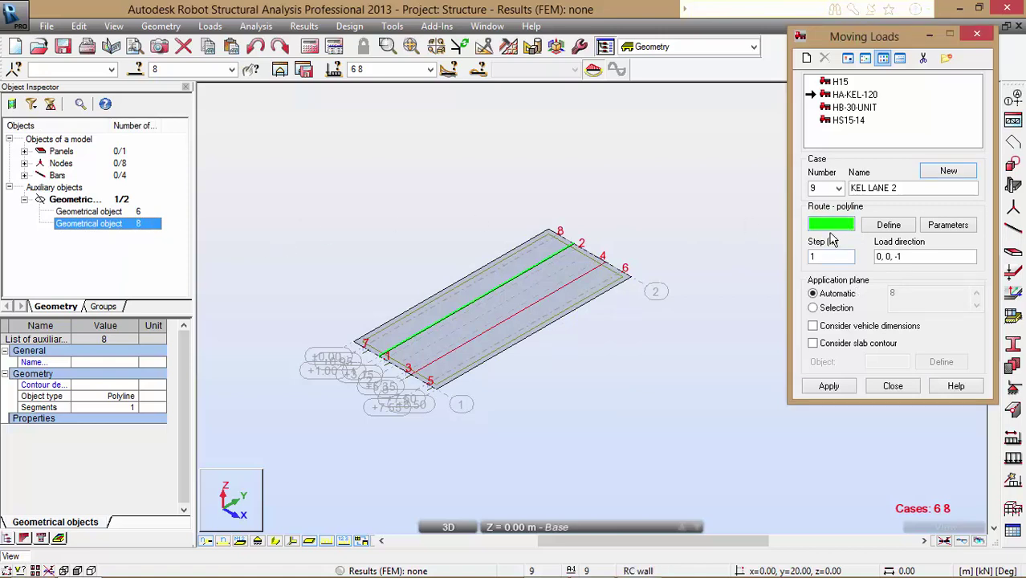
click(831, 386)
click(893, 386)
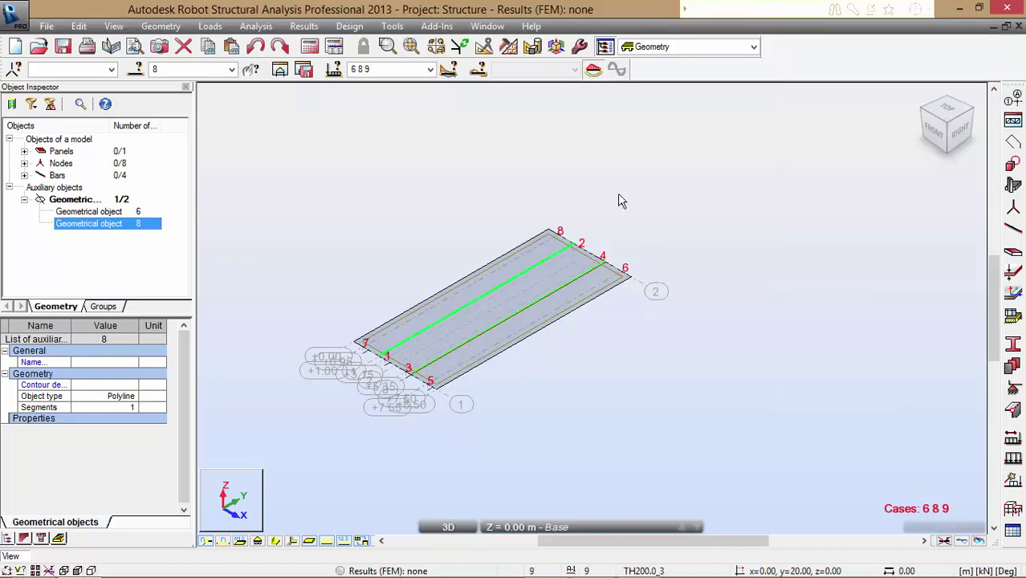
Display load cases 1 DL1 through 7 HB 30 UNITS LANE 2 in turn to check the loads and routes on the slab
click(422, 132)
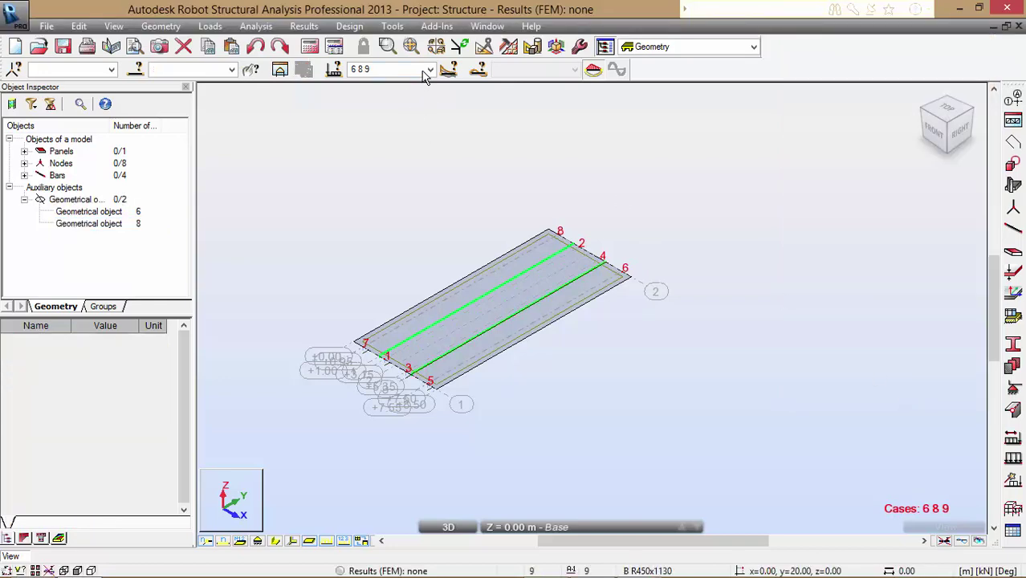
click(430, 69)
click(432, 83)
click(430, 69)
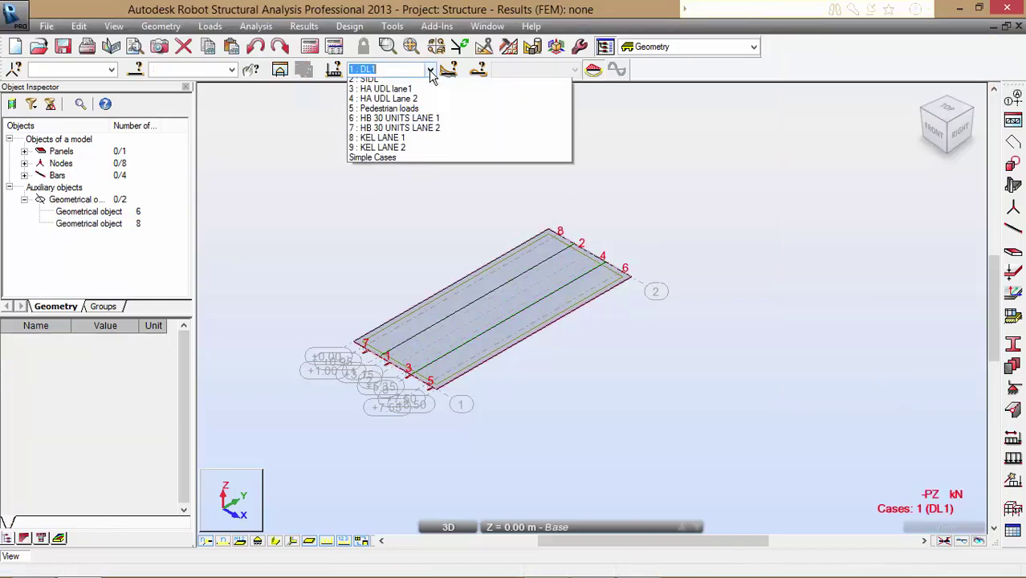
click(428, 92)
click(431, 69)
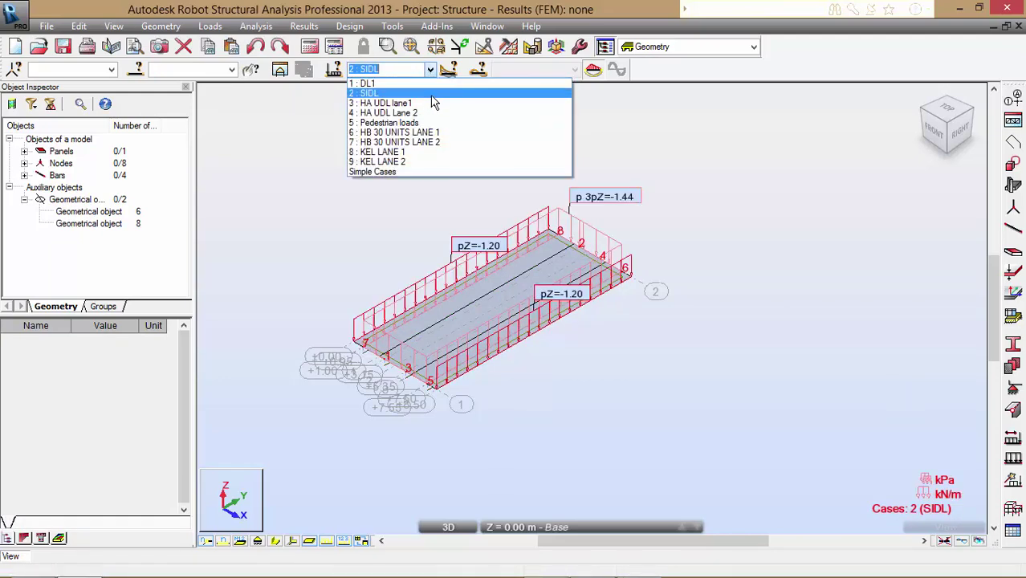
click(435, 102)
click(431, 69)
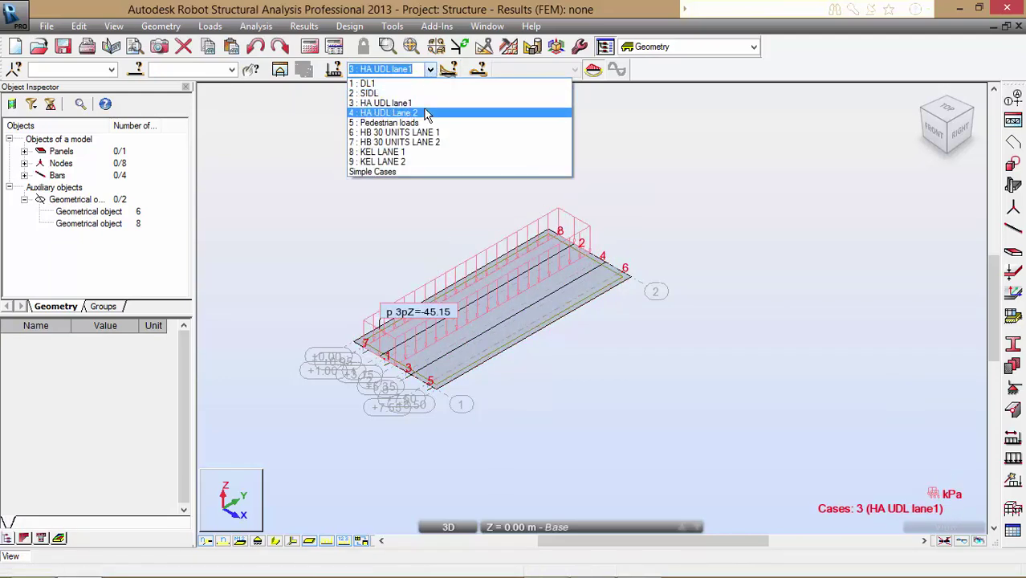
click(429, 113)
click(430, 69)
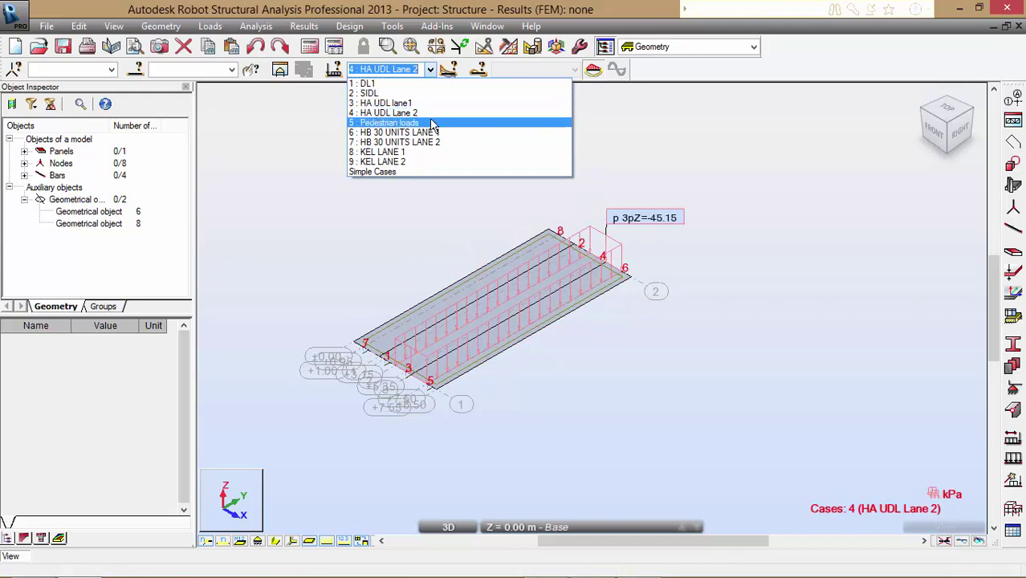
click(430, 122)
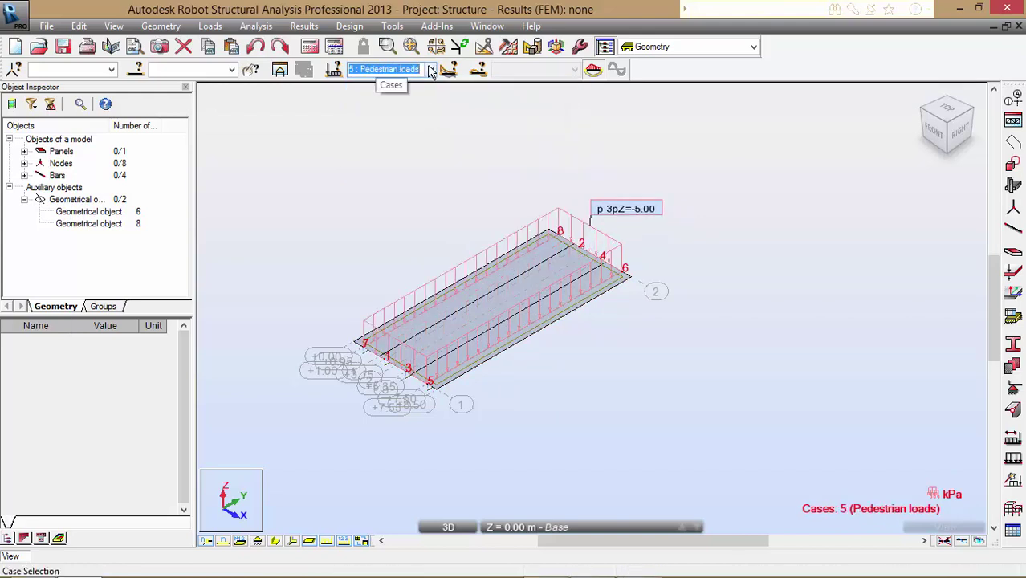
click(431, 70)
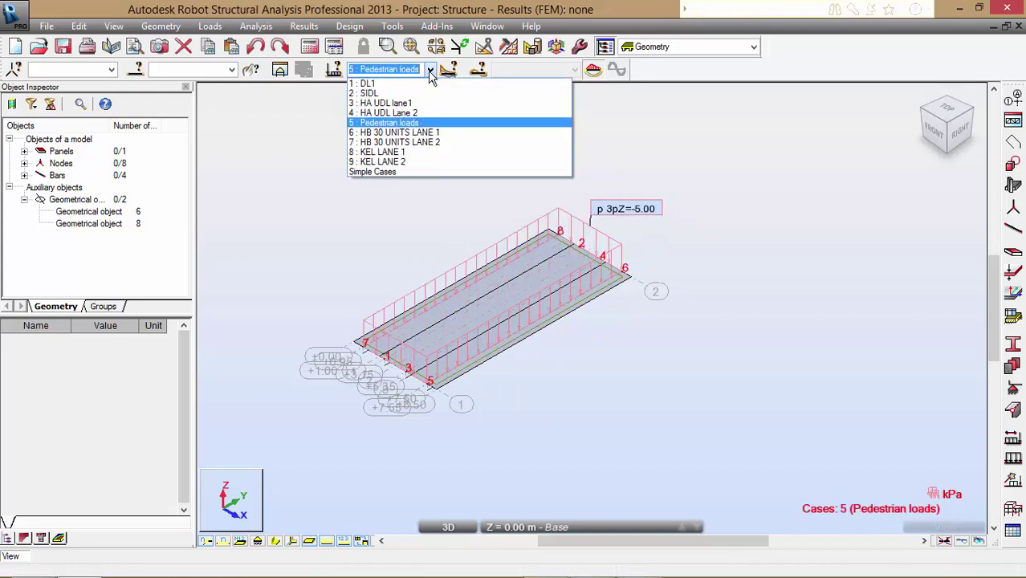
click(434, 132)
click(431, 70)
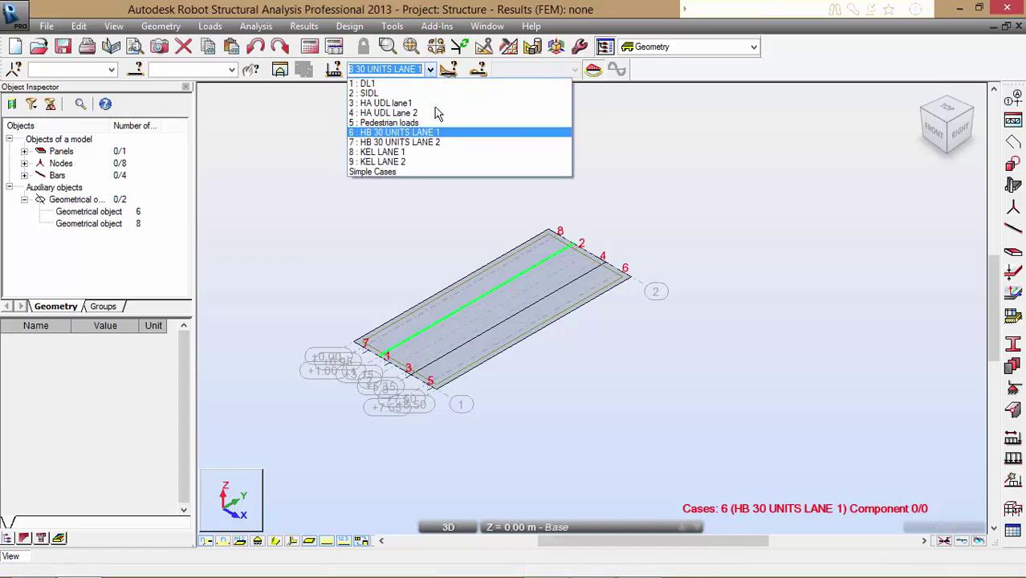
click(440, 139)
Delete the 5.00 kPa surface load from the Pedestrian loads case
click(430, 70)
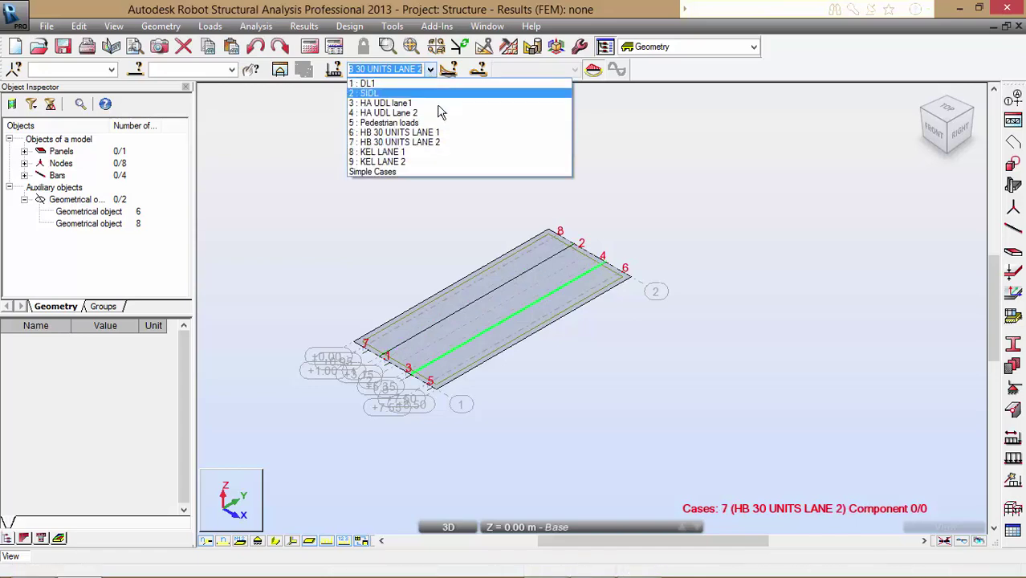
click(443, 122)
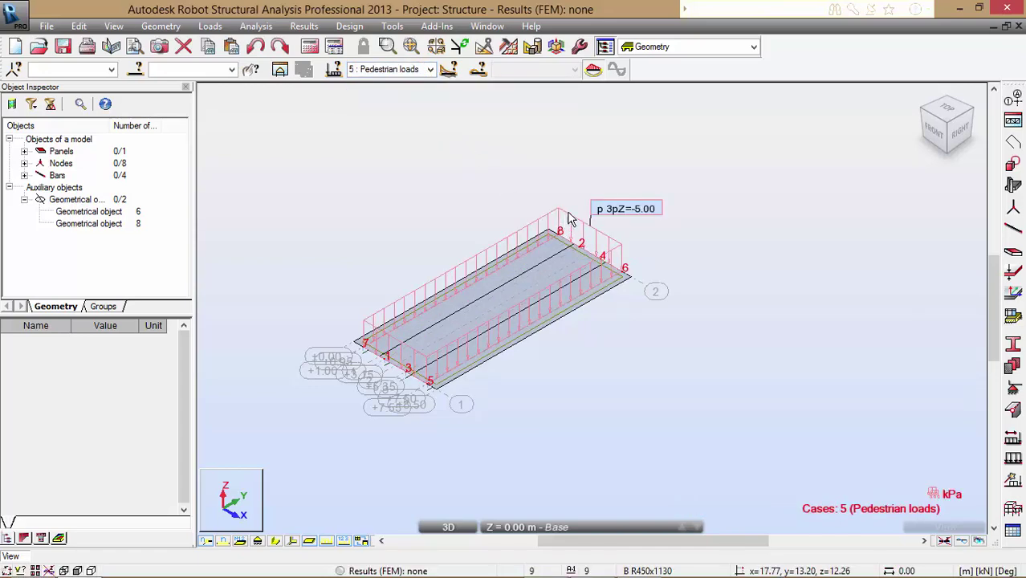
scroll(550, 243, up, 3)
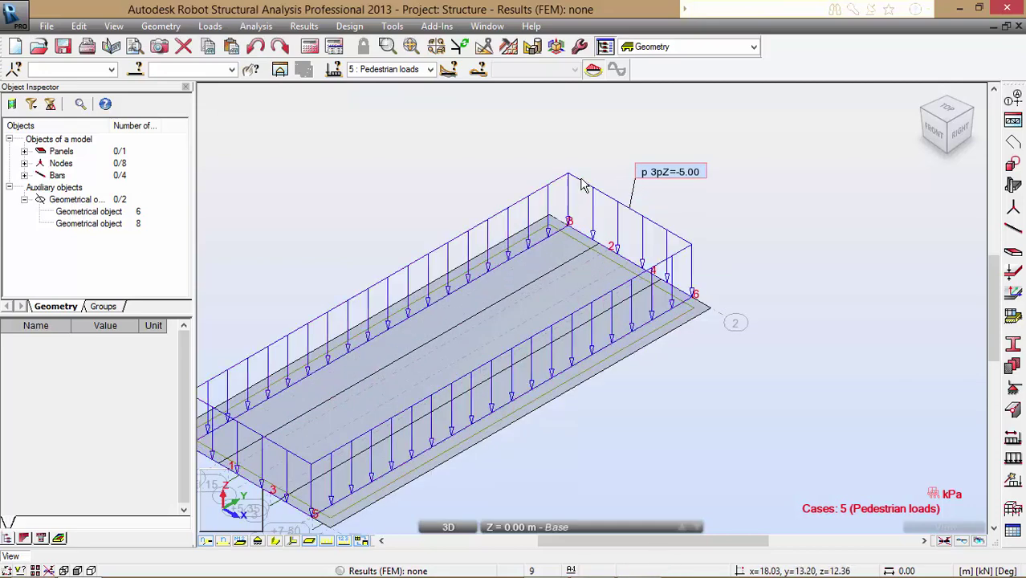
right_click(493, 180)
click(638, 240)
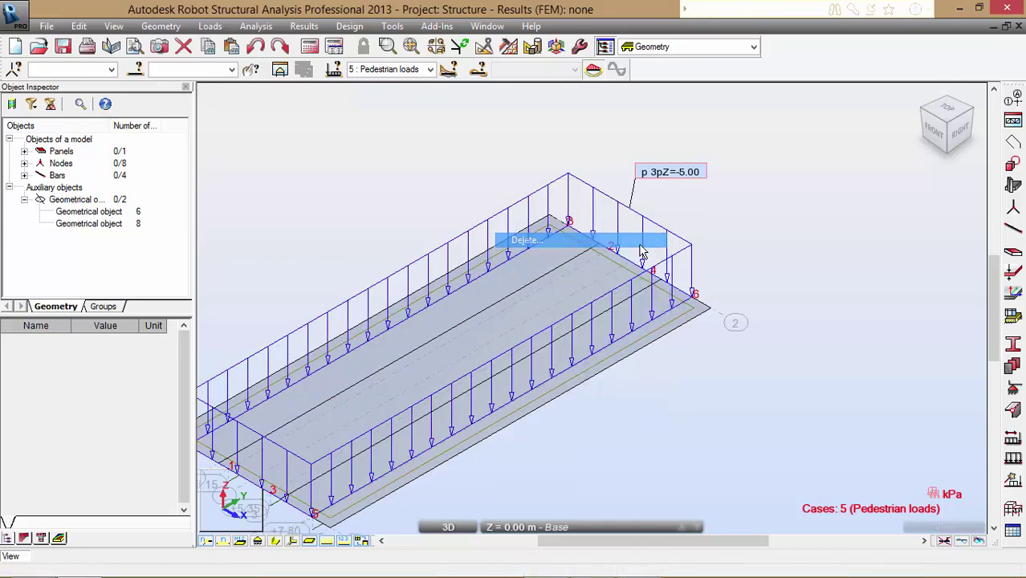
scroll(515, 279, down, 2)
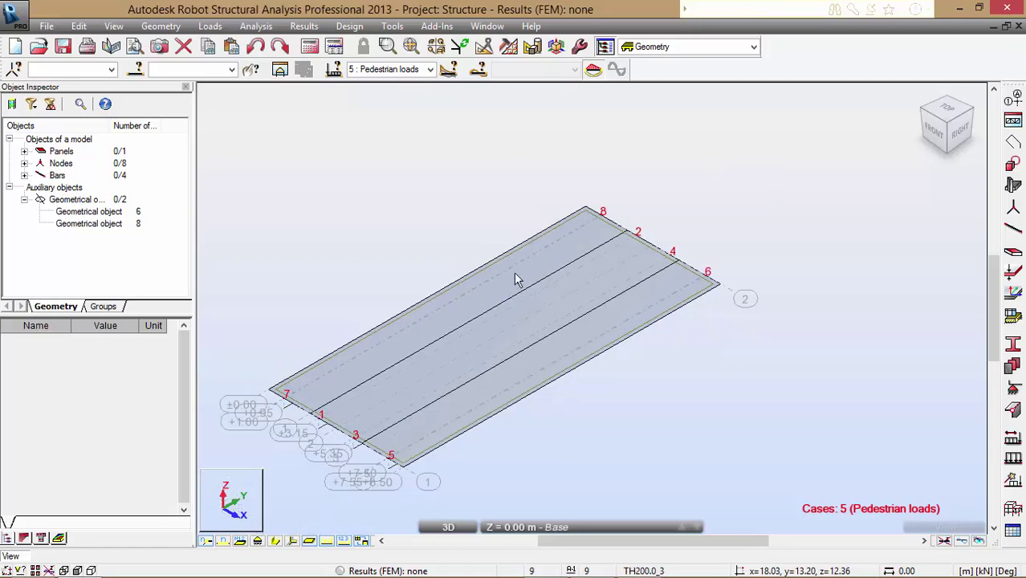
Start a uniform planar load on contour of -5.00 kPa in Z for Pedestrian loads, with contour points (0,0,0), (0.95,0,0) and (1.00,0,0)
scroll(321, 389, up, 4)
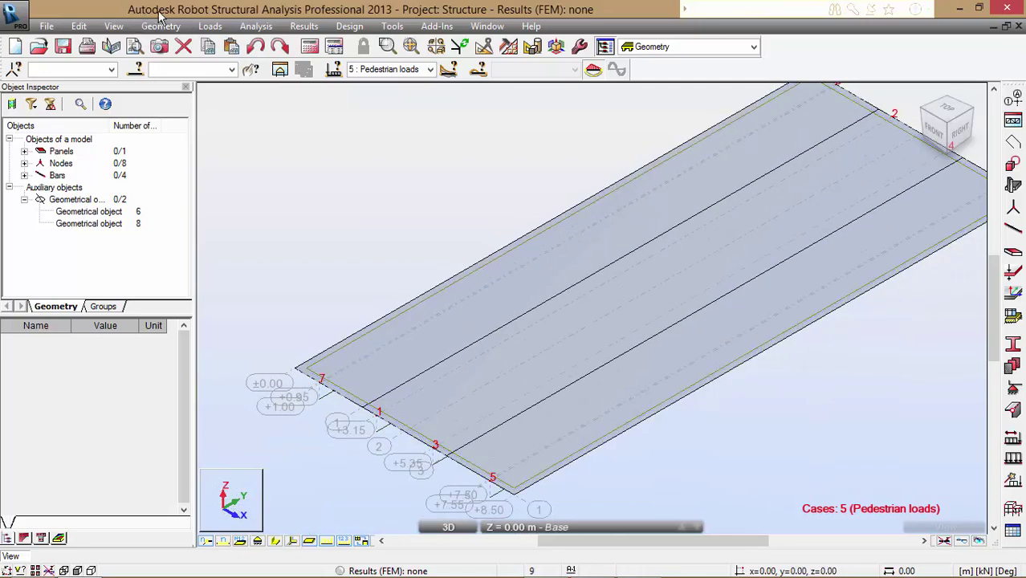
click(209, 26)
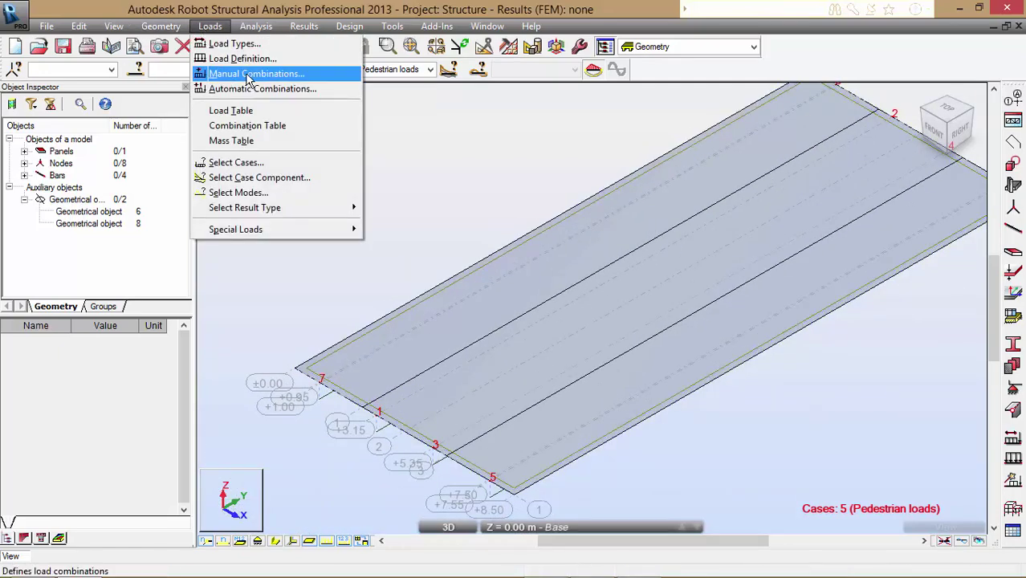
click(241, 59)
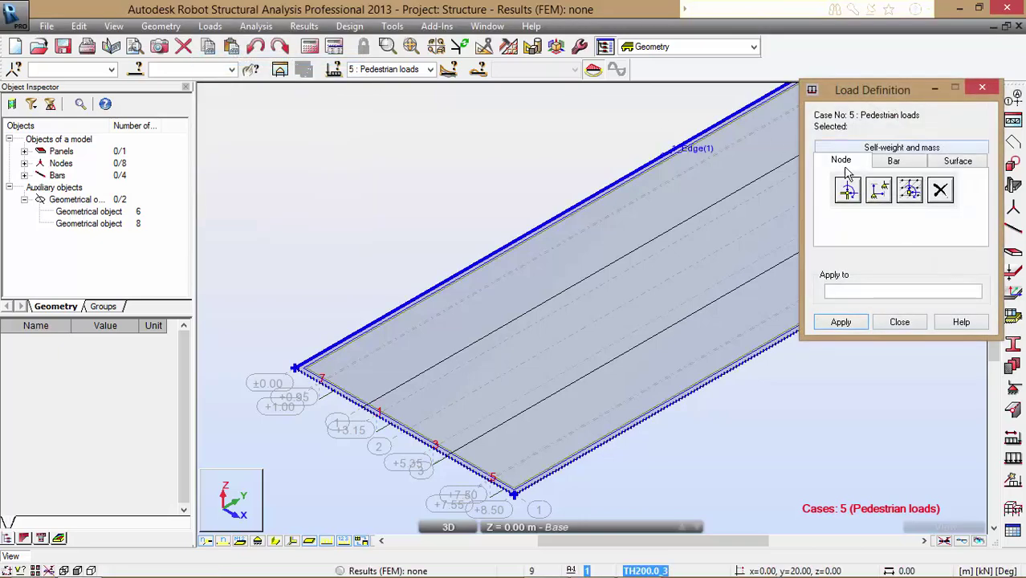
click(948, 162)
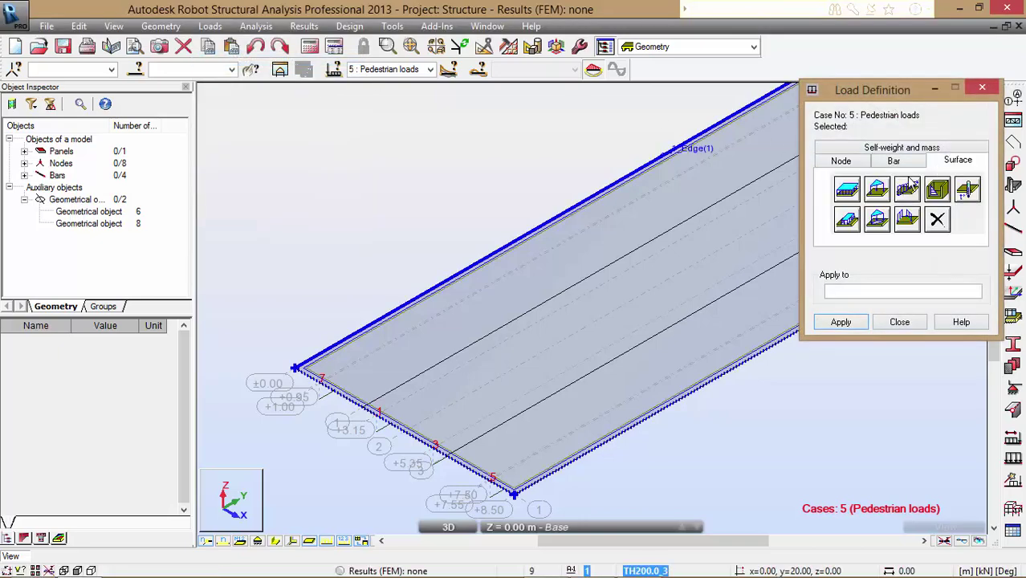
click(847, 222)
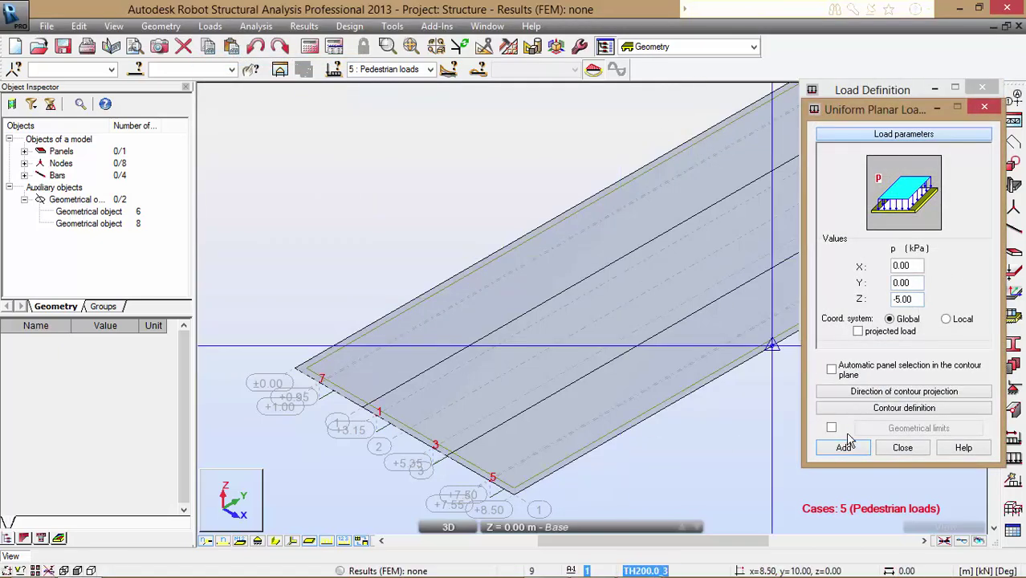
click(865, 411)
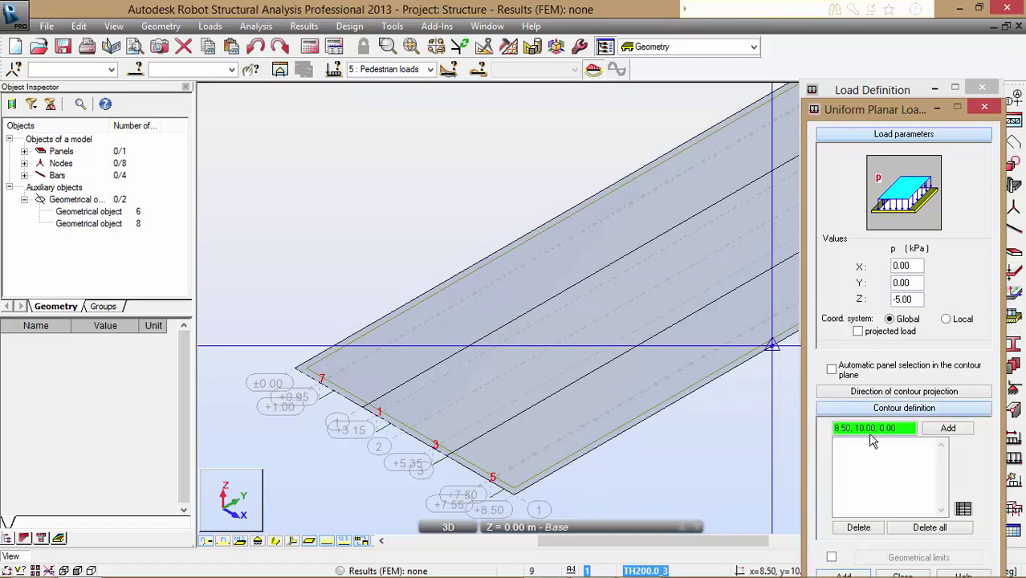
click(322, 377)
scroll(337, 384, up, 3)
scroll(374, 363, up, 2)
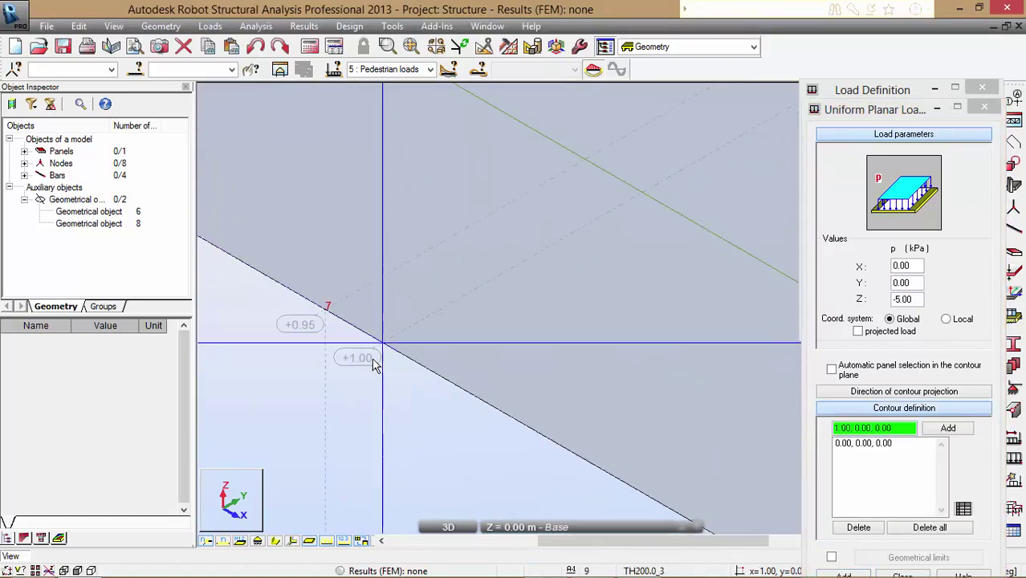
click(340, 319)
scroll(241, 385, down, 2)
click(292, 384)
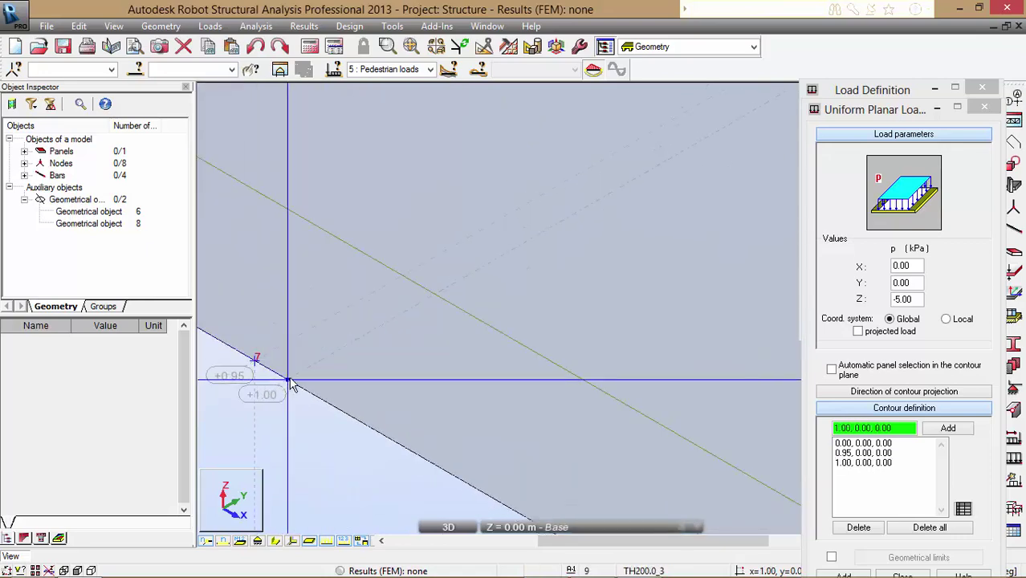
Complete the contour with points (1.00,20.00,0) and (0,20.00,0), add the planar load and apply it to the slab
scroll(281, 425, down, 6)
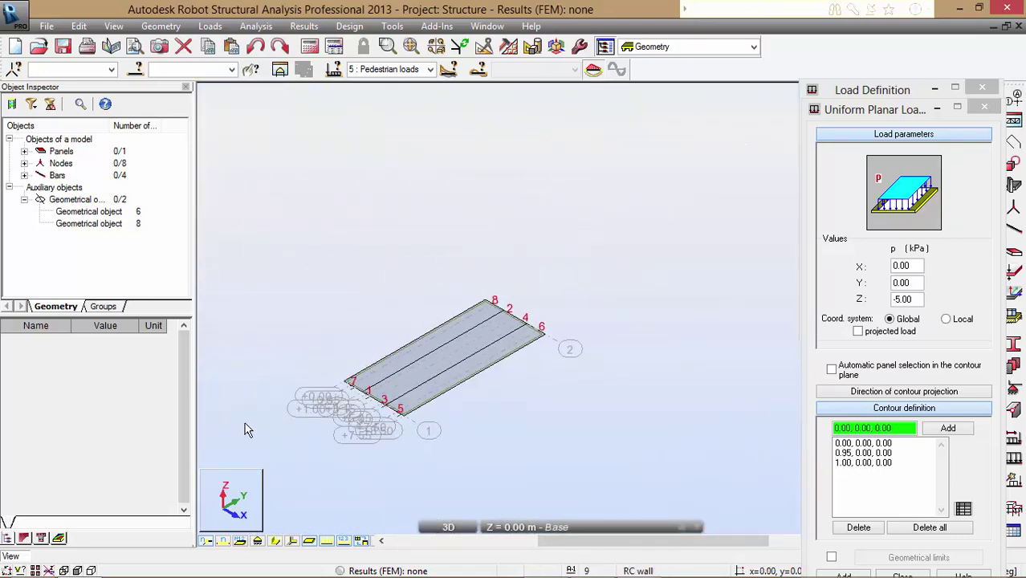
scroll(483, 301, up, 7)
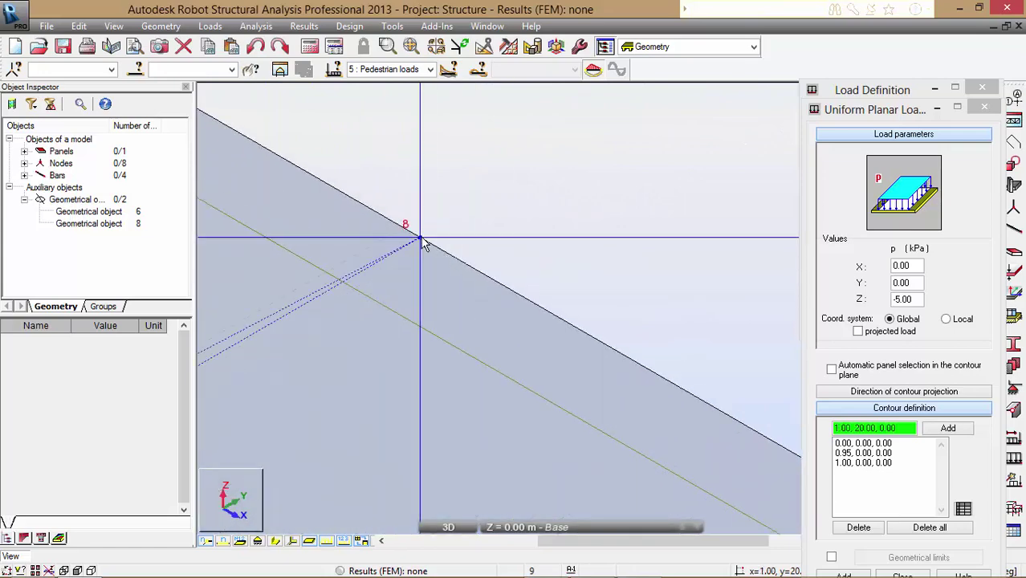
click(420, 239)
scroll(492, 291, down, 4)
click(306, 166)
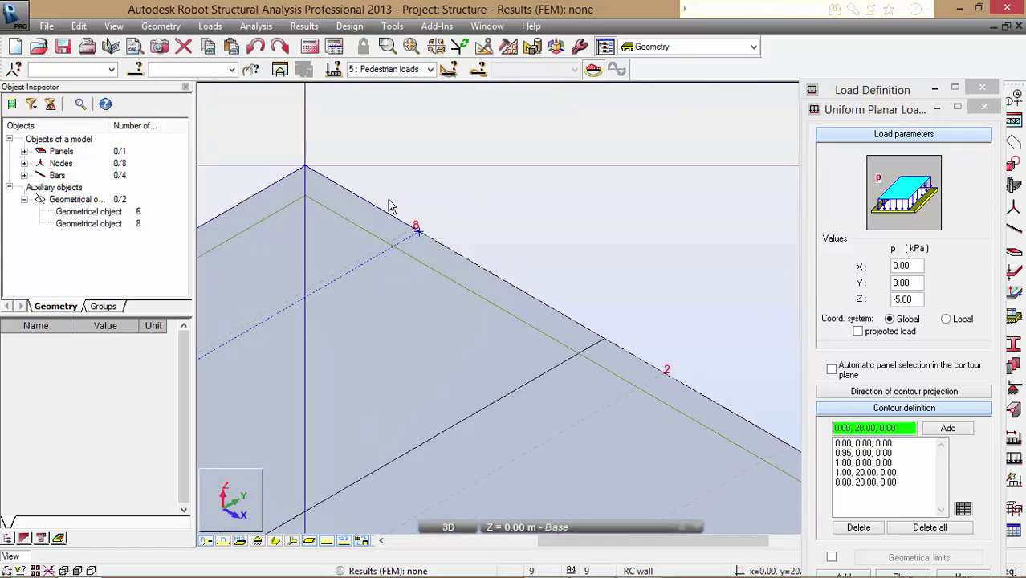
drag(864, 110, 877, 38)
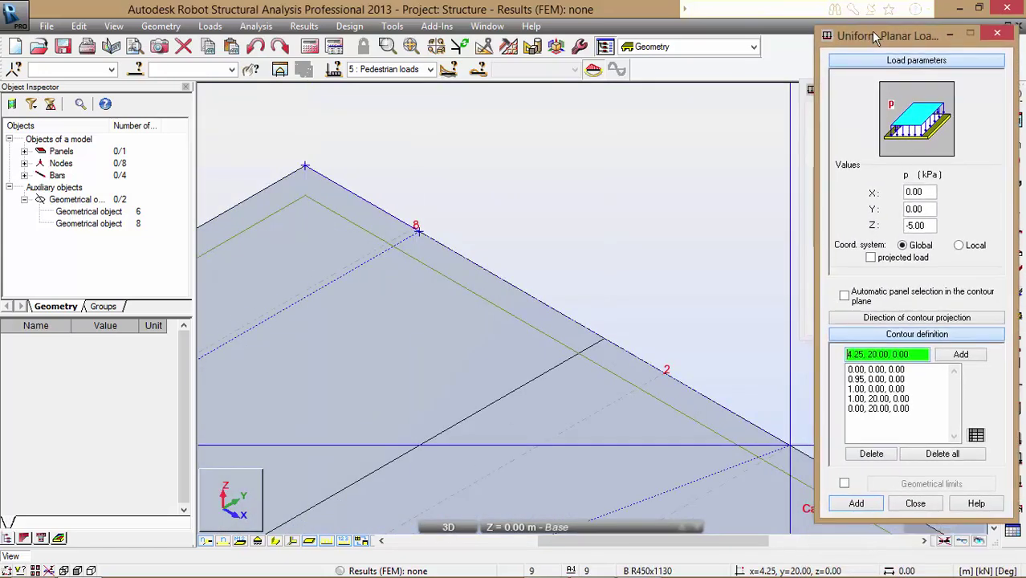
click(856, 504)
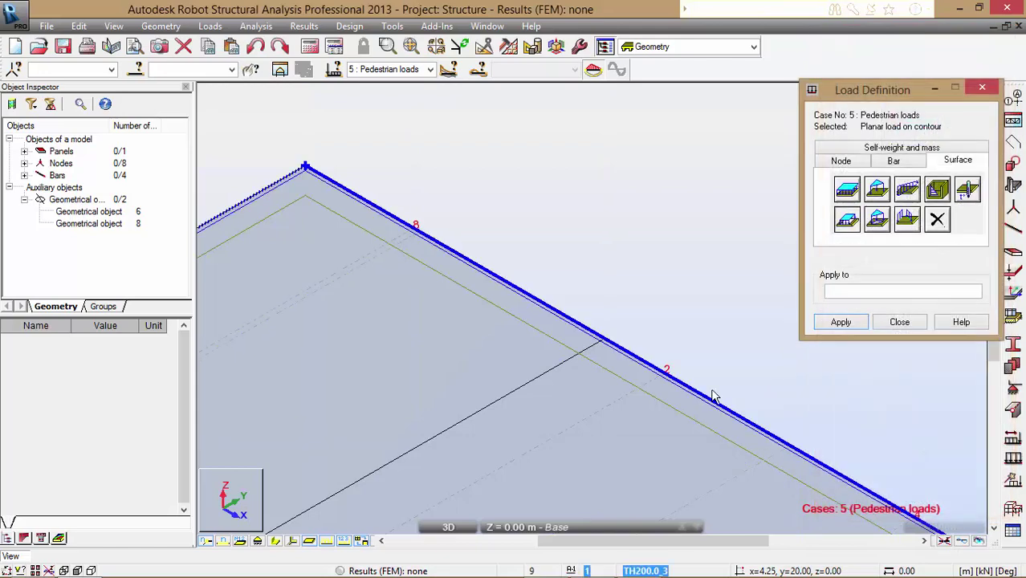
click(334, 230)
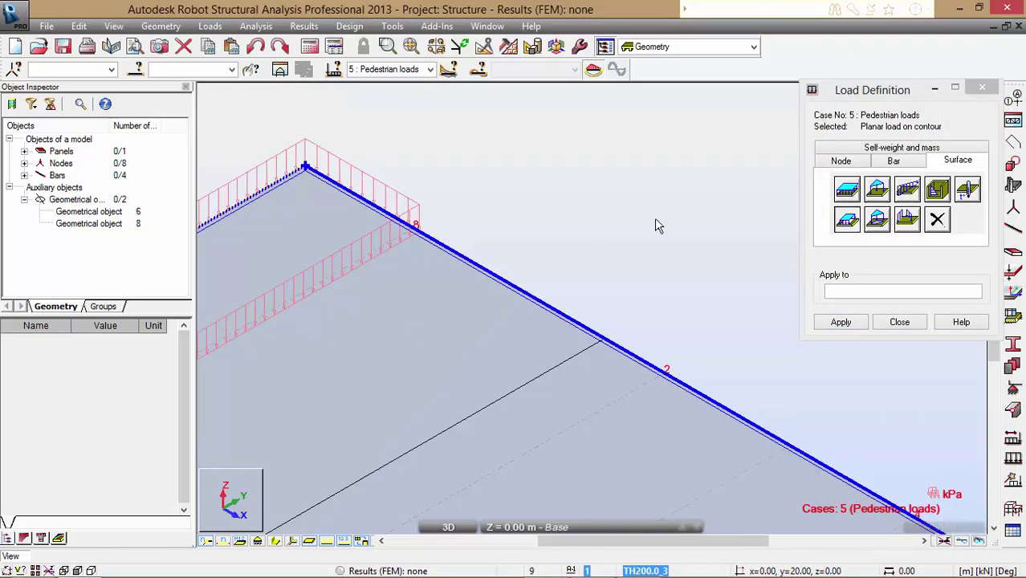
Start a second -5.00 kPa planar load on contour with contour points (8.50,20.00,0), (8.50,0,0) and (7.50,0,0)
click(847, 219)
click(907, 408)
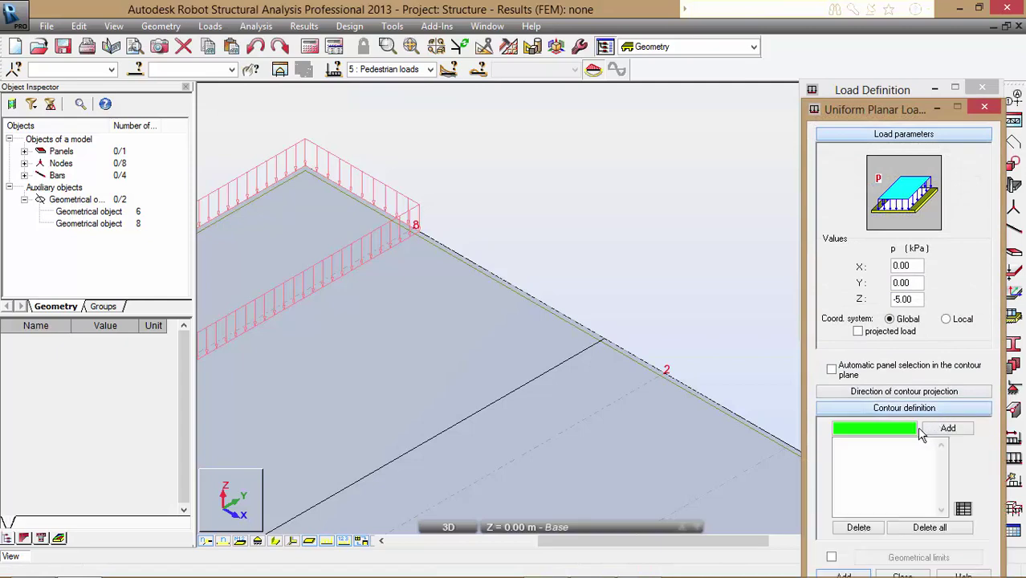
scroll(455, 178, down, 5)
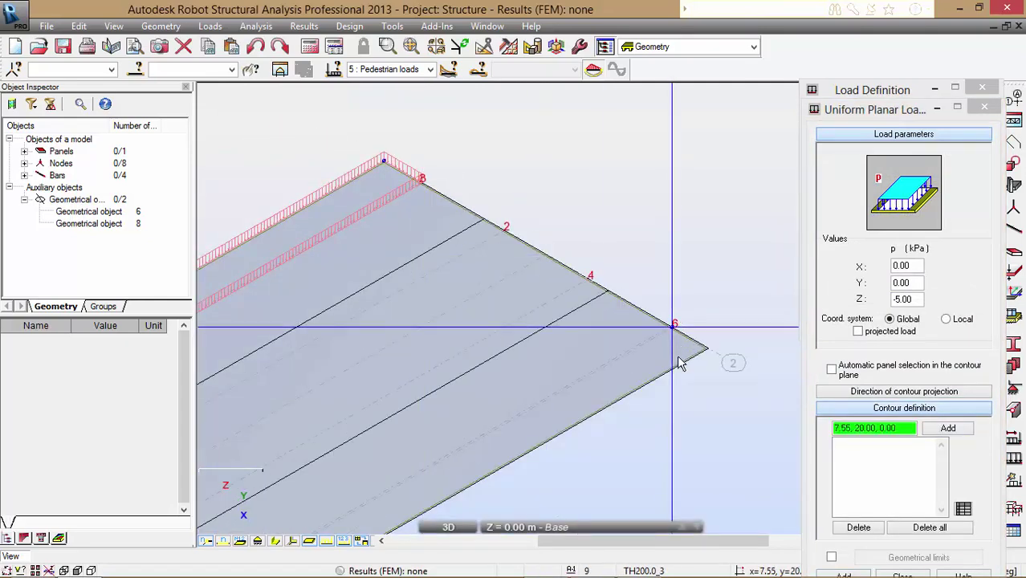
scroll(681, 361, up, 5)
click(755, 330)
scroll(658, 257, down, 4)
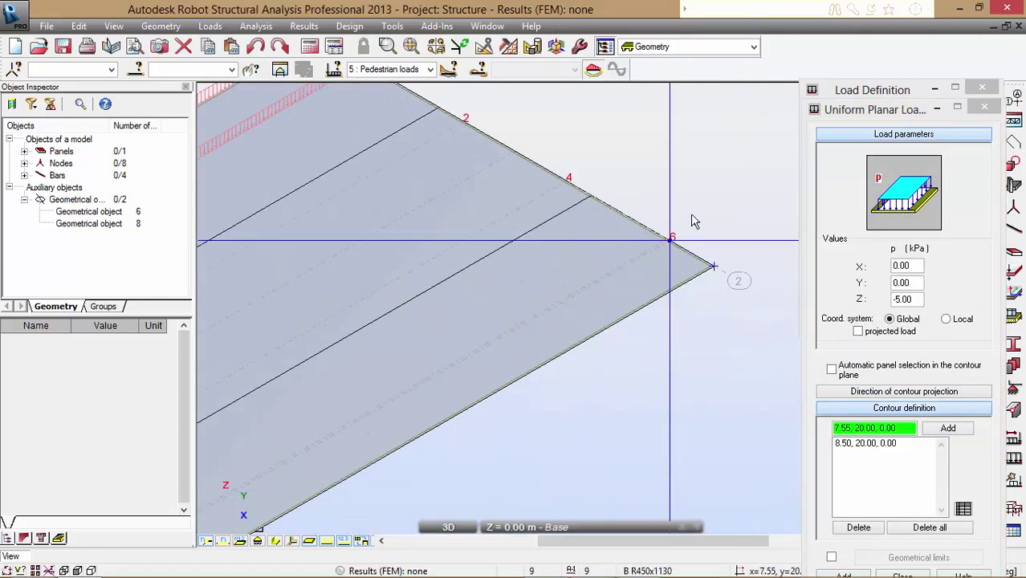
scroll(419, 301, up, 4)
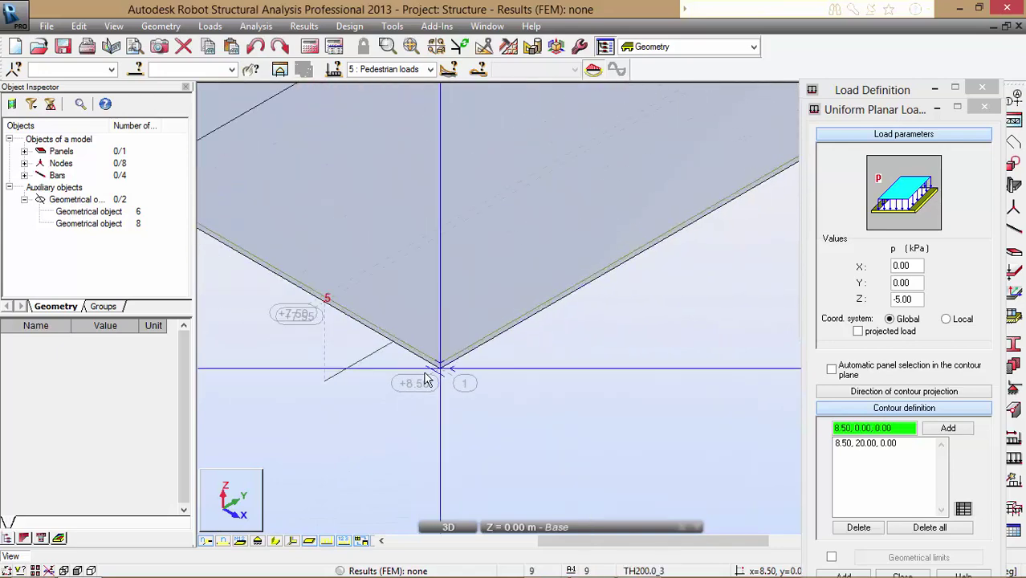
click(438, 366)
scroll(321, 293, up, 5)
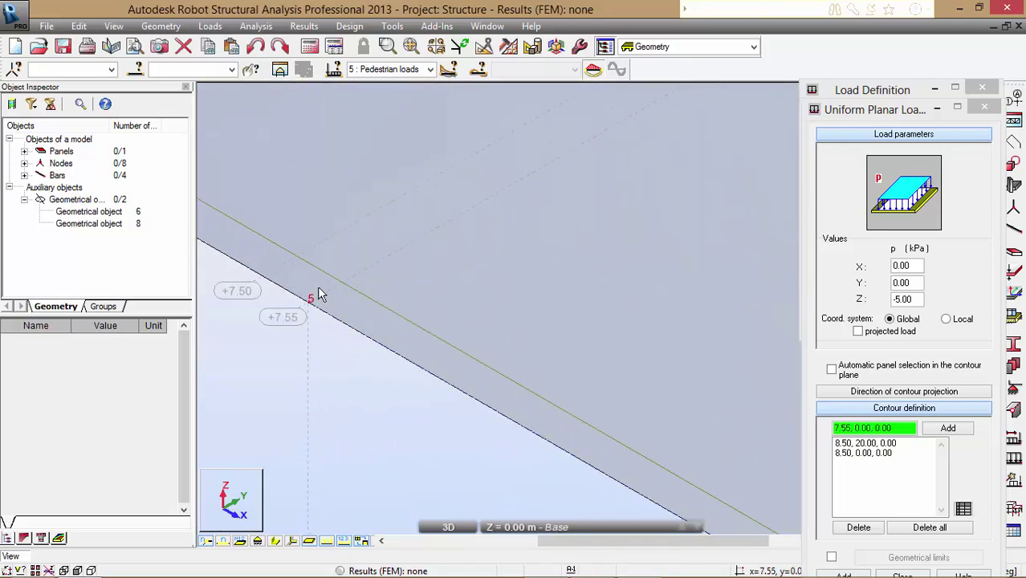
click(255, 277)
Finish the second contour with point (7.50,20.00,0), add the load, apply it to the slab and end load definition
scroll(249, 401, down, 4)
scroll(238, 409, down, 5)
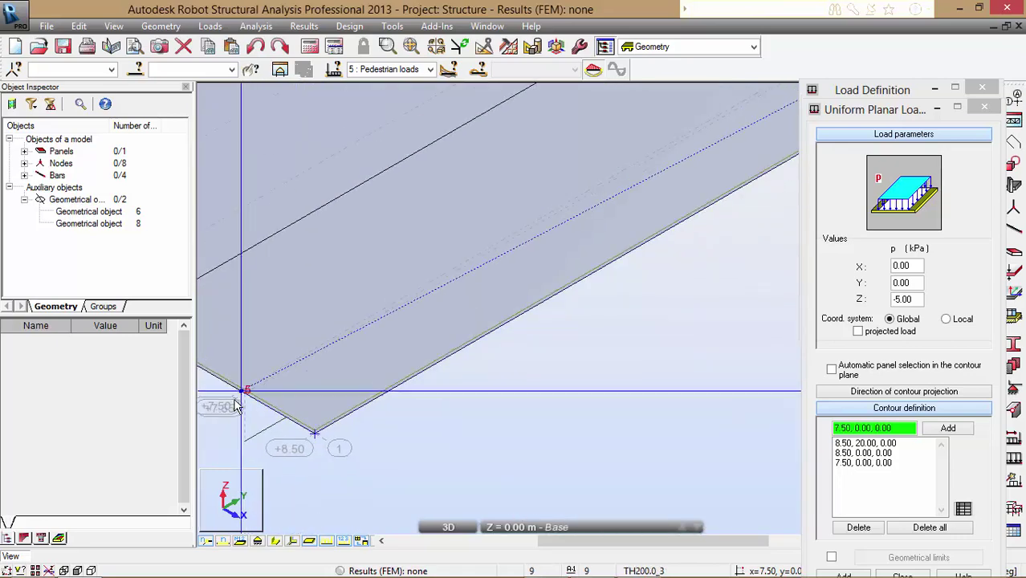
scroll(498, 233, up, 4)
scroll(498, 233, up, 3)
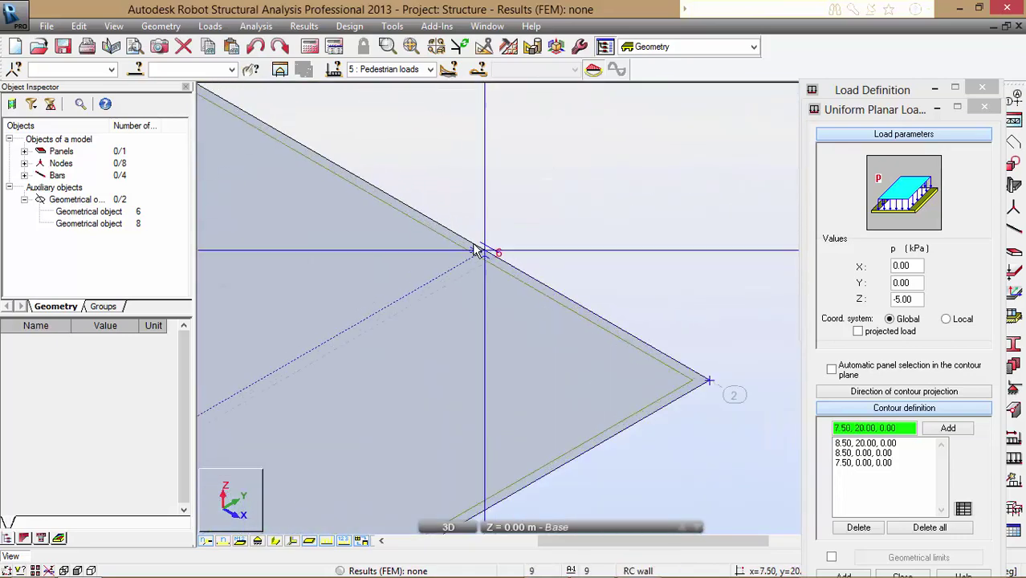
click(484, 251)
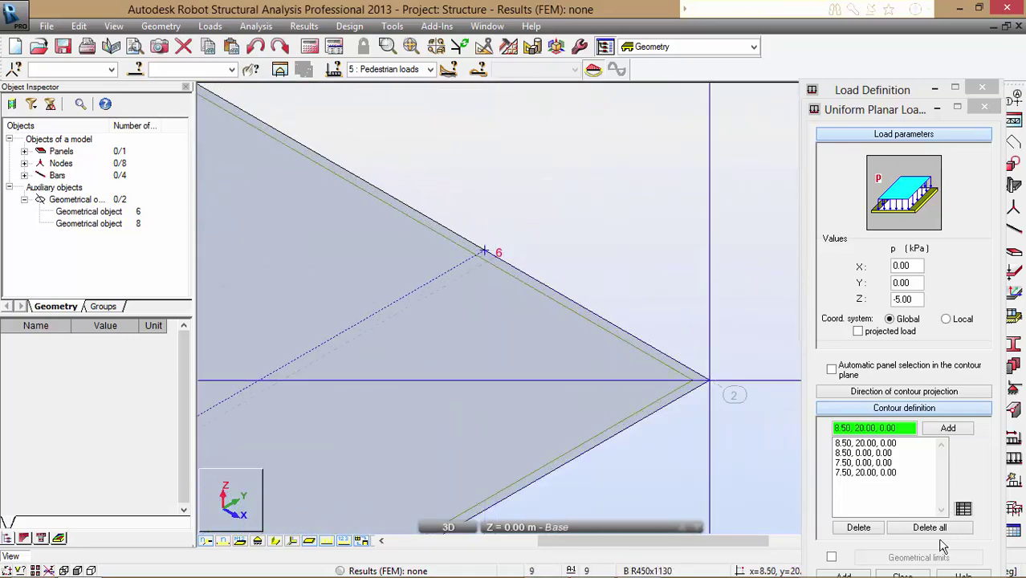
click(859, 572)
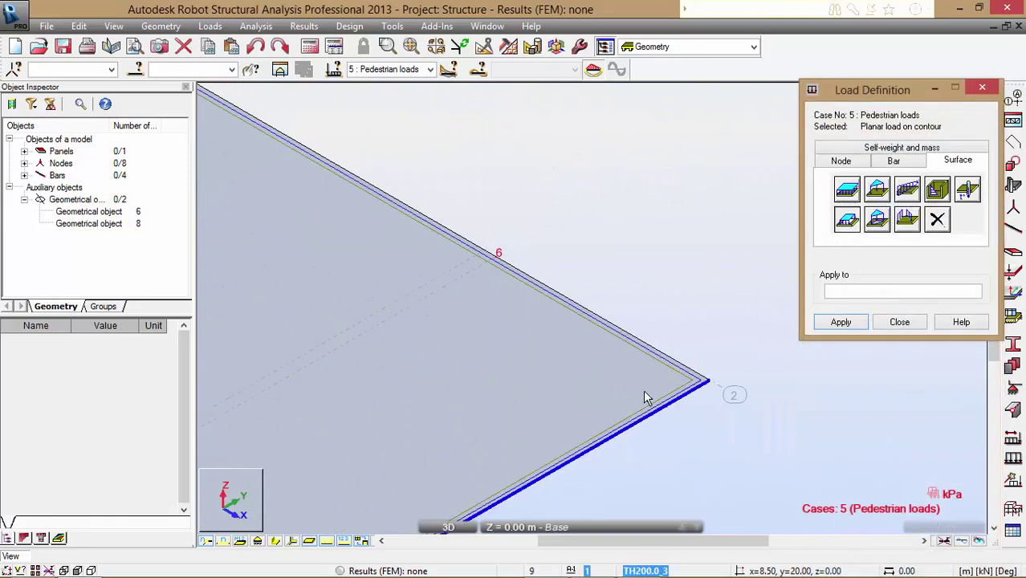
click(898, 321)
Check the pedestrian strip loads, then display load cases 6 HB 30 UNITS LANE 1 through 9 KEL LANE 2 in turn to check their routes
scroll(799, 277, down, 5)
scroll(799, 276, down, 2)
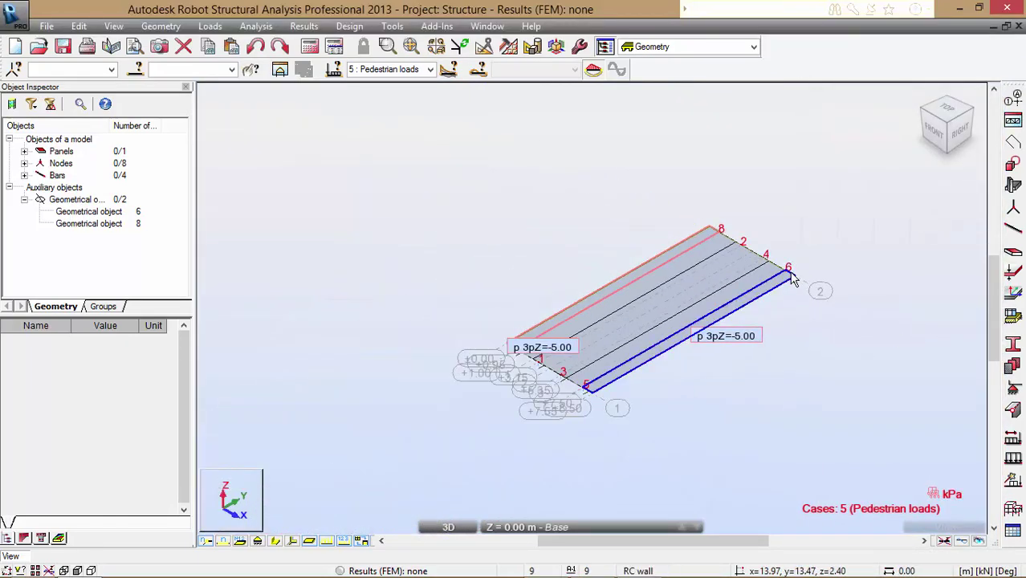
scroll(916, 223, up, 2)
scroll(907, 215, up, 2)
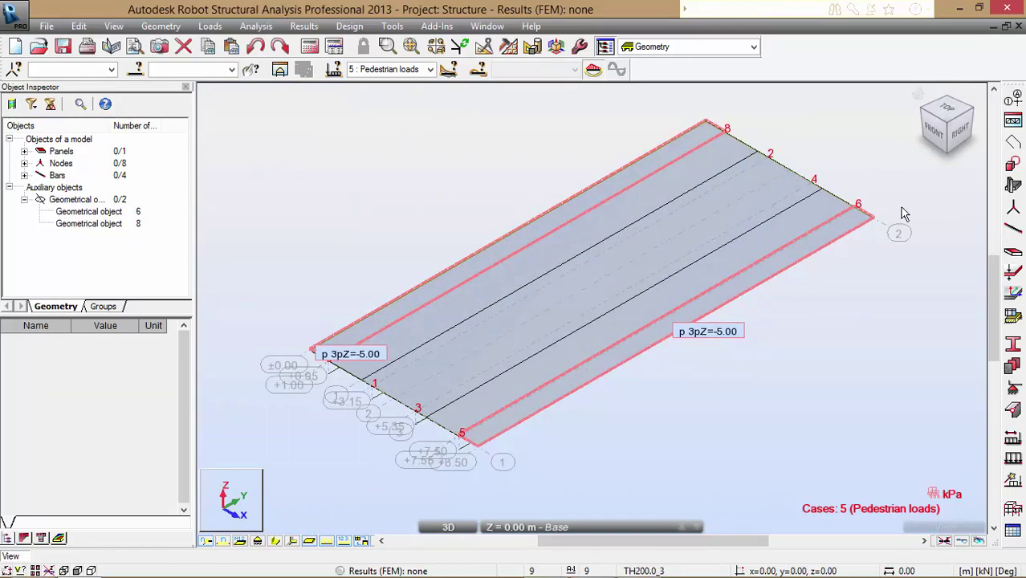
click(431, 71)
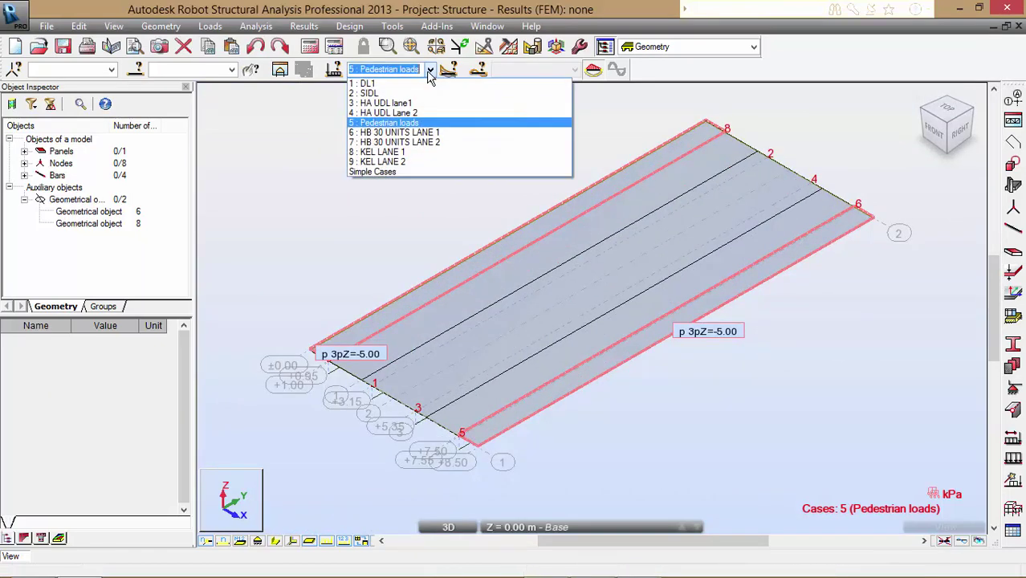
click(434, 134)
click(431, 71)
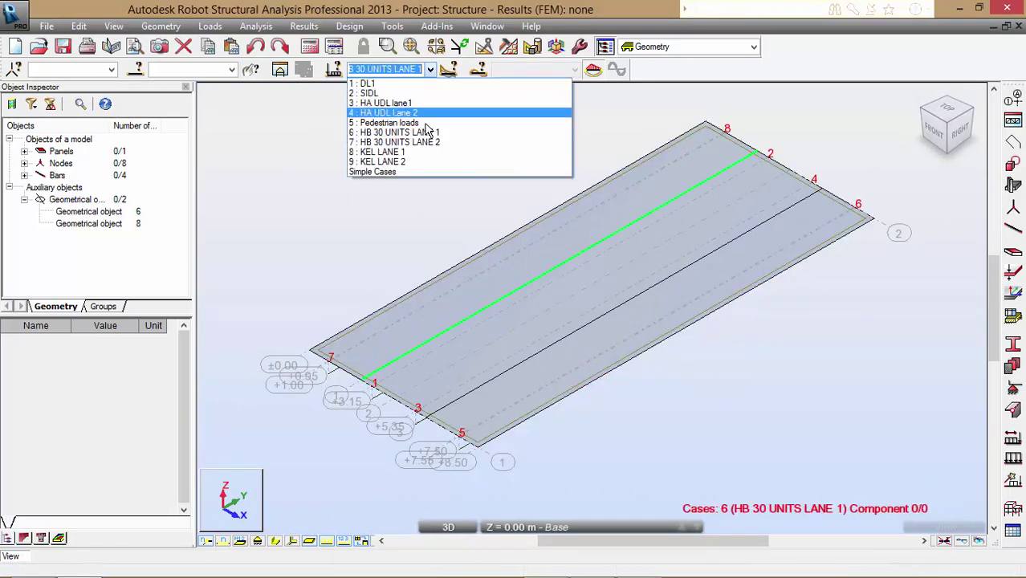
click(434, 143)
click(431, 71)
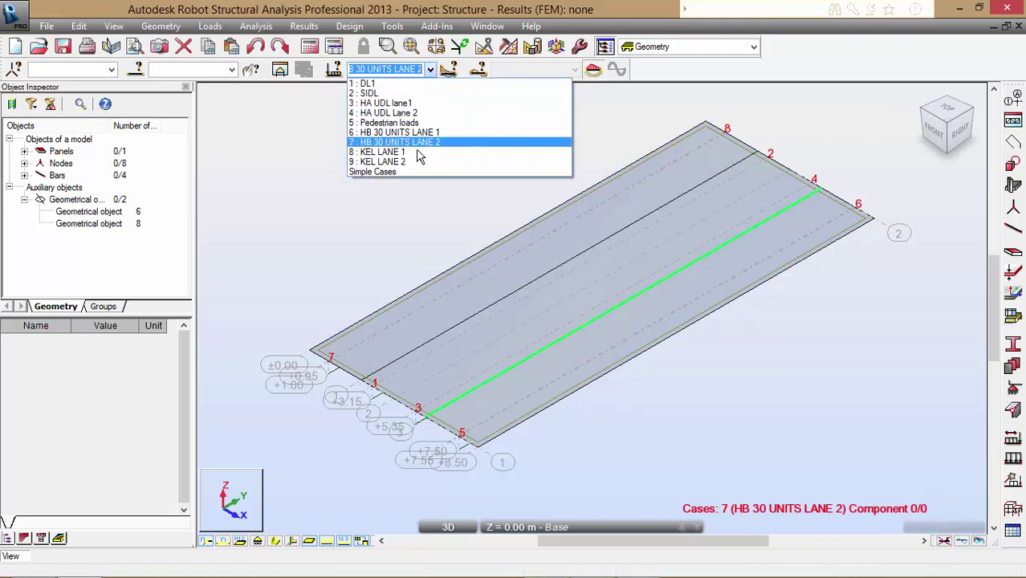
click(419, 153)
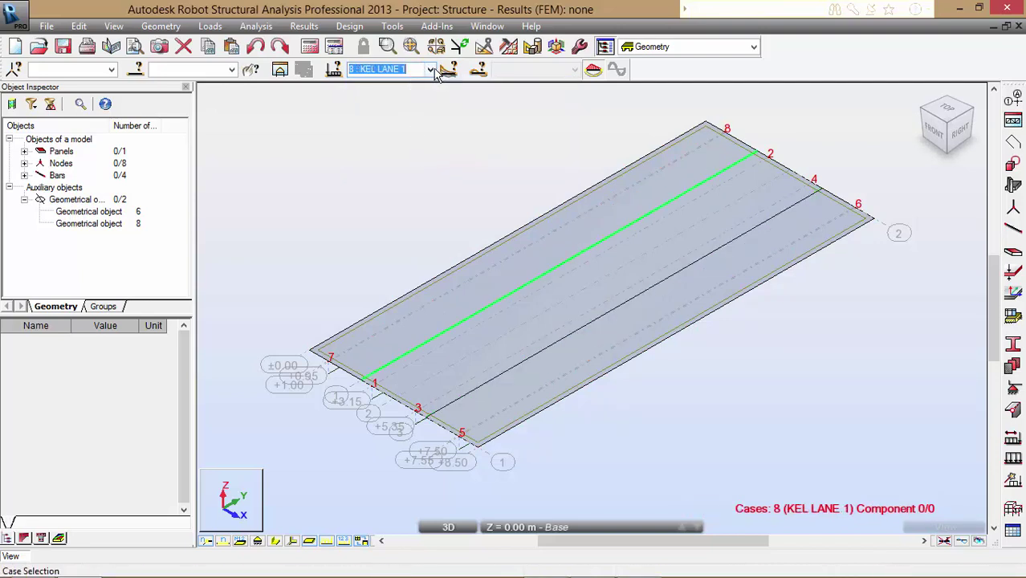
click(431, 71)
click(413, 163)
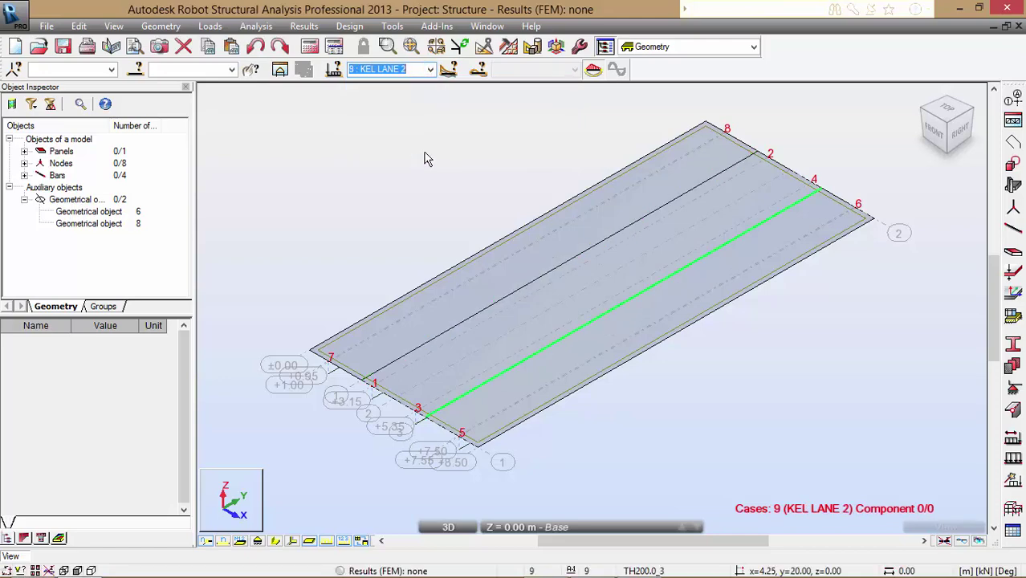
click(431, 70)
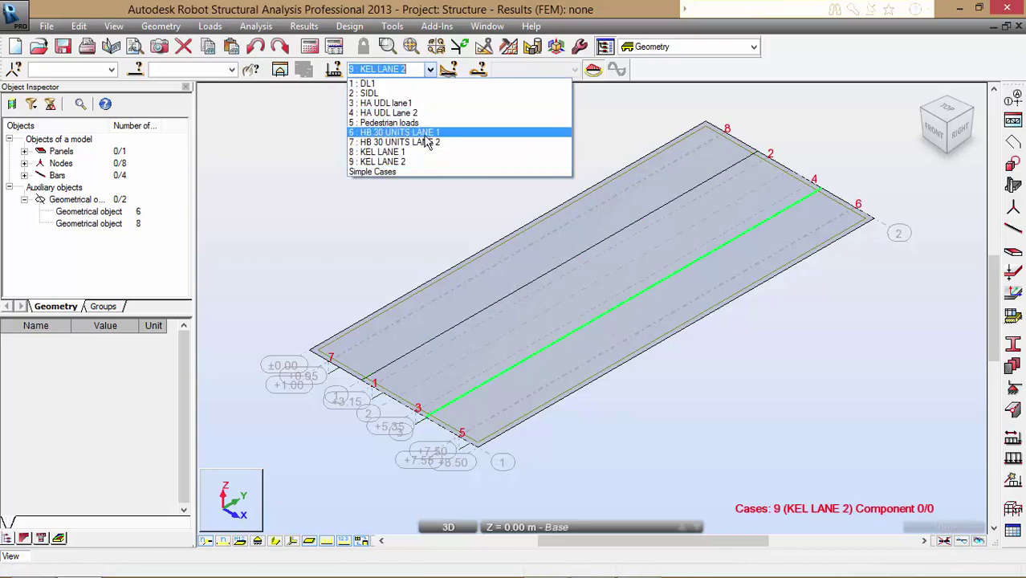